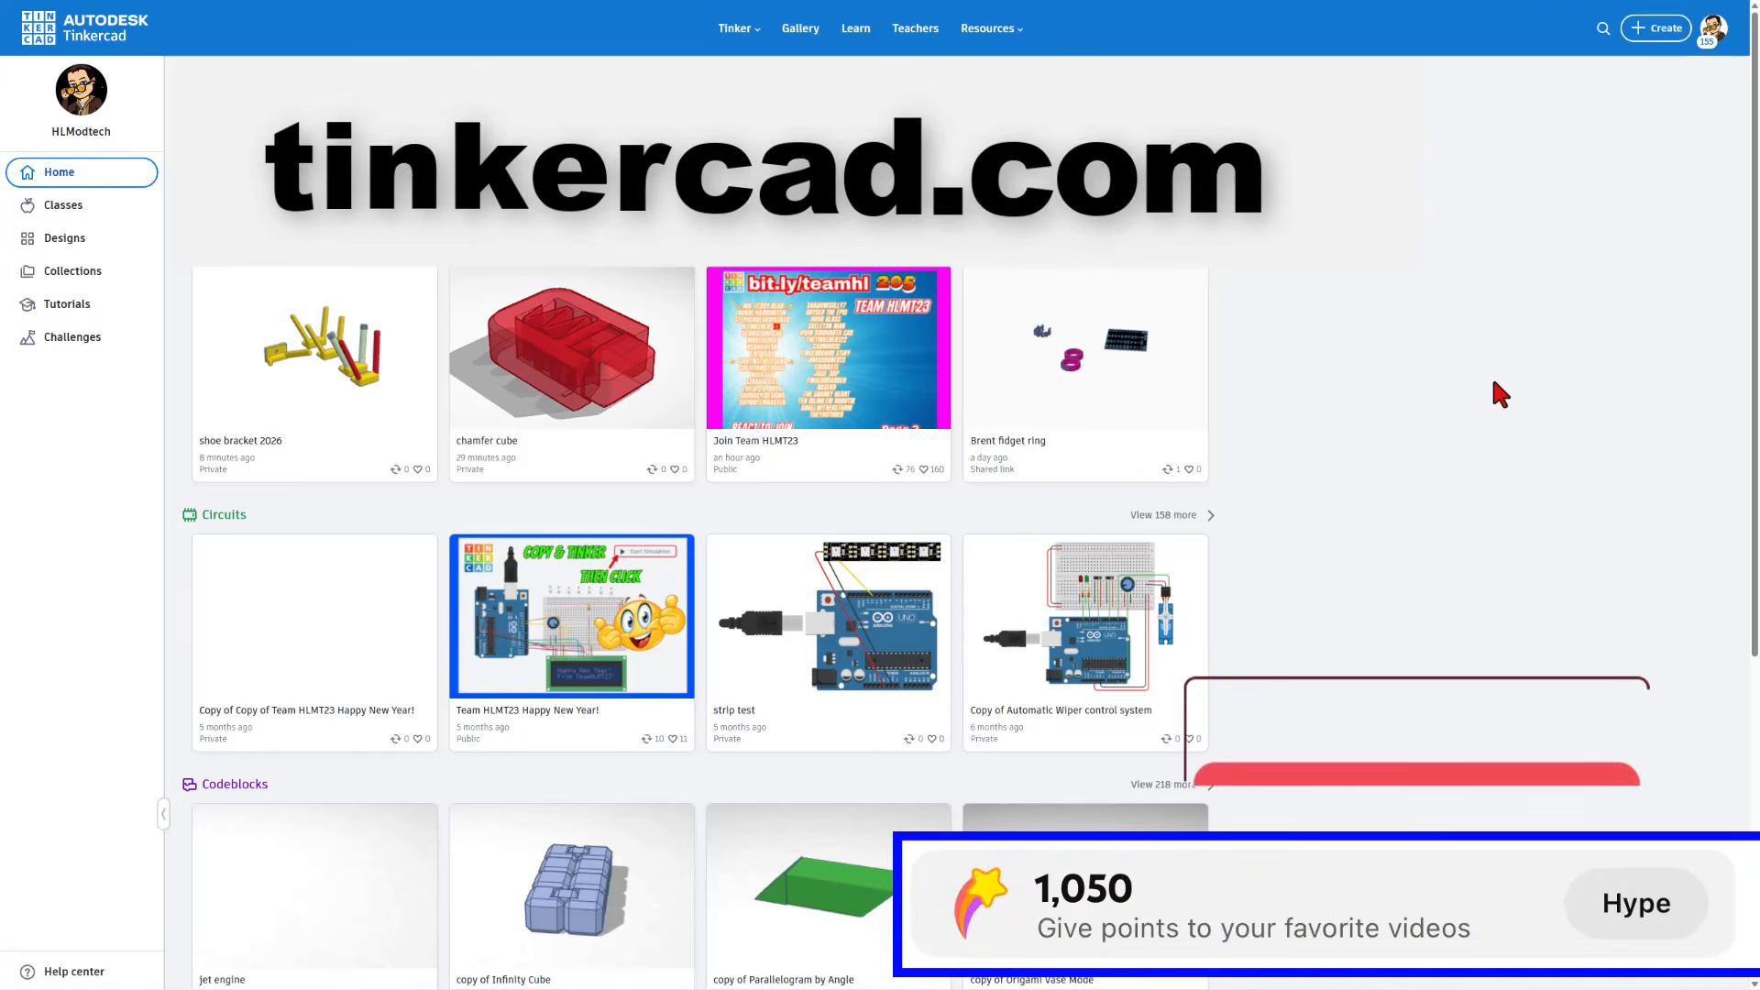
# Create a new 3D design and name it "vase 26"
pyautogui.click(1645, 39)
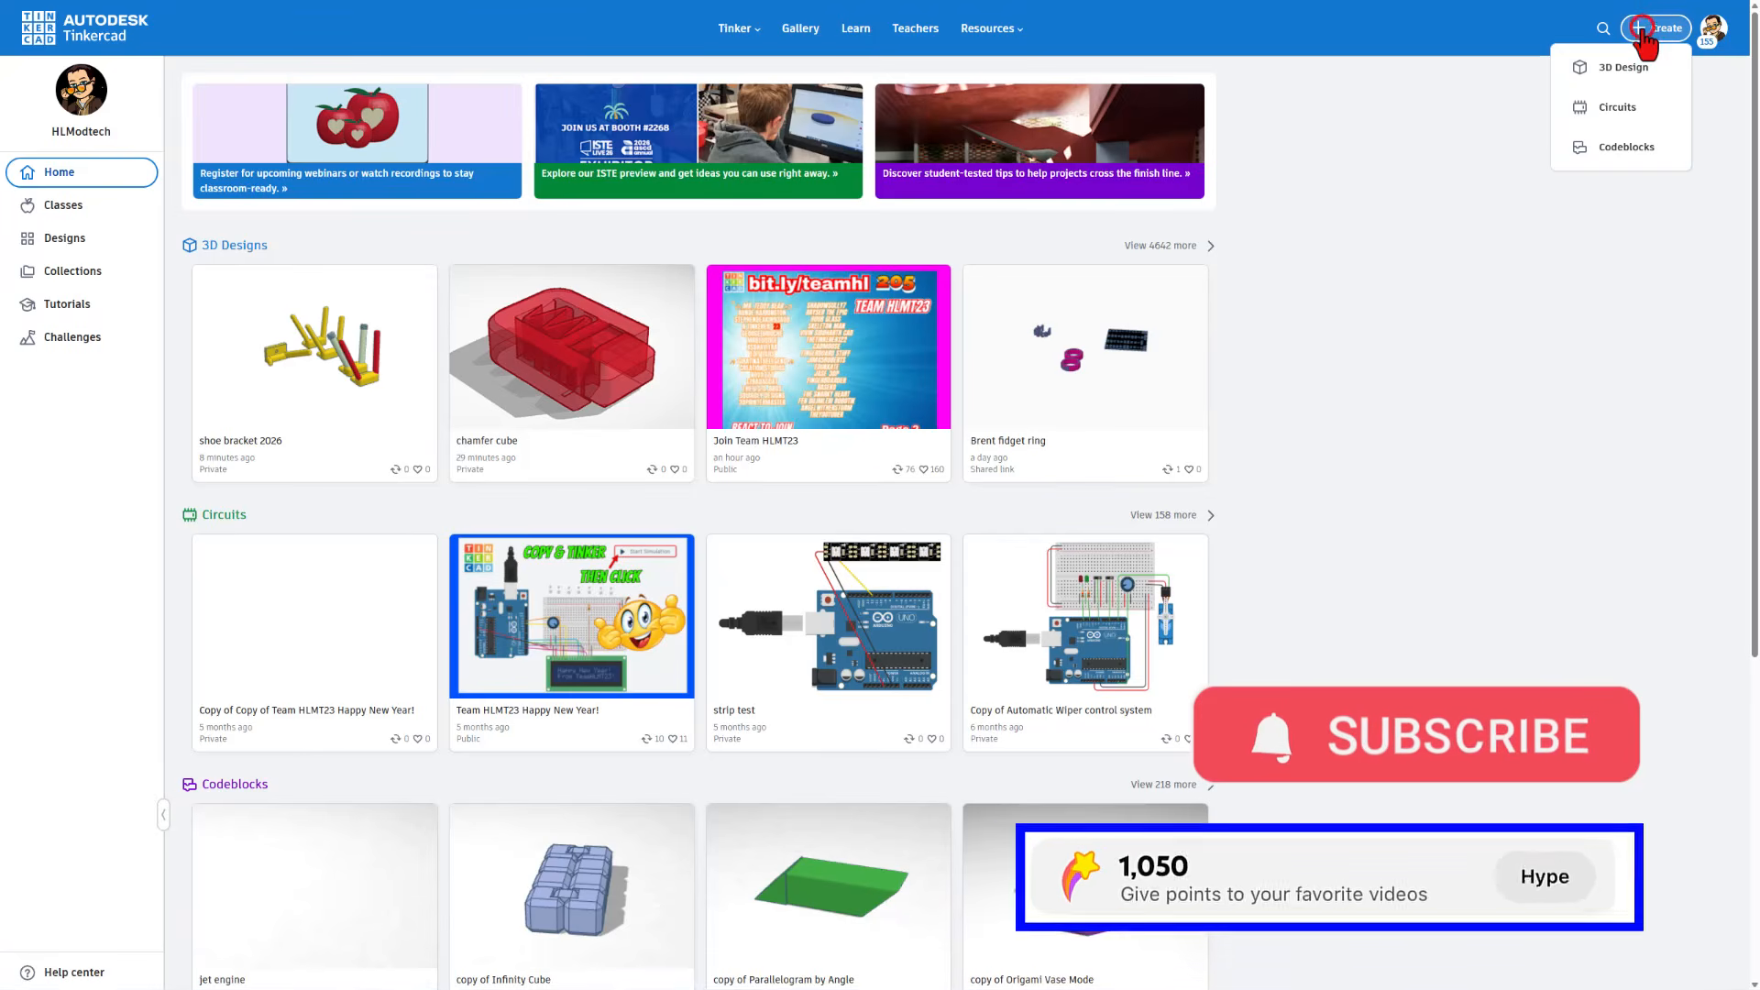
pyautogui.click(1621, 71)
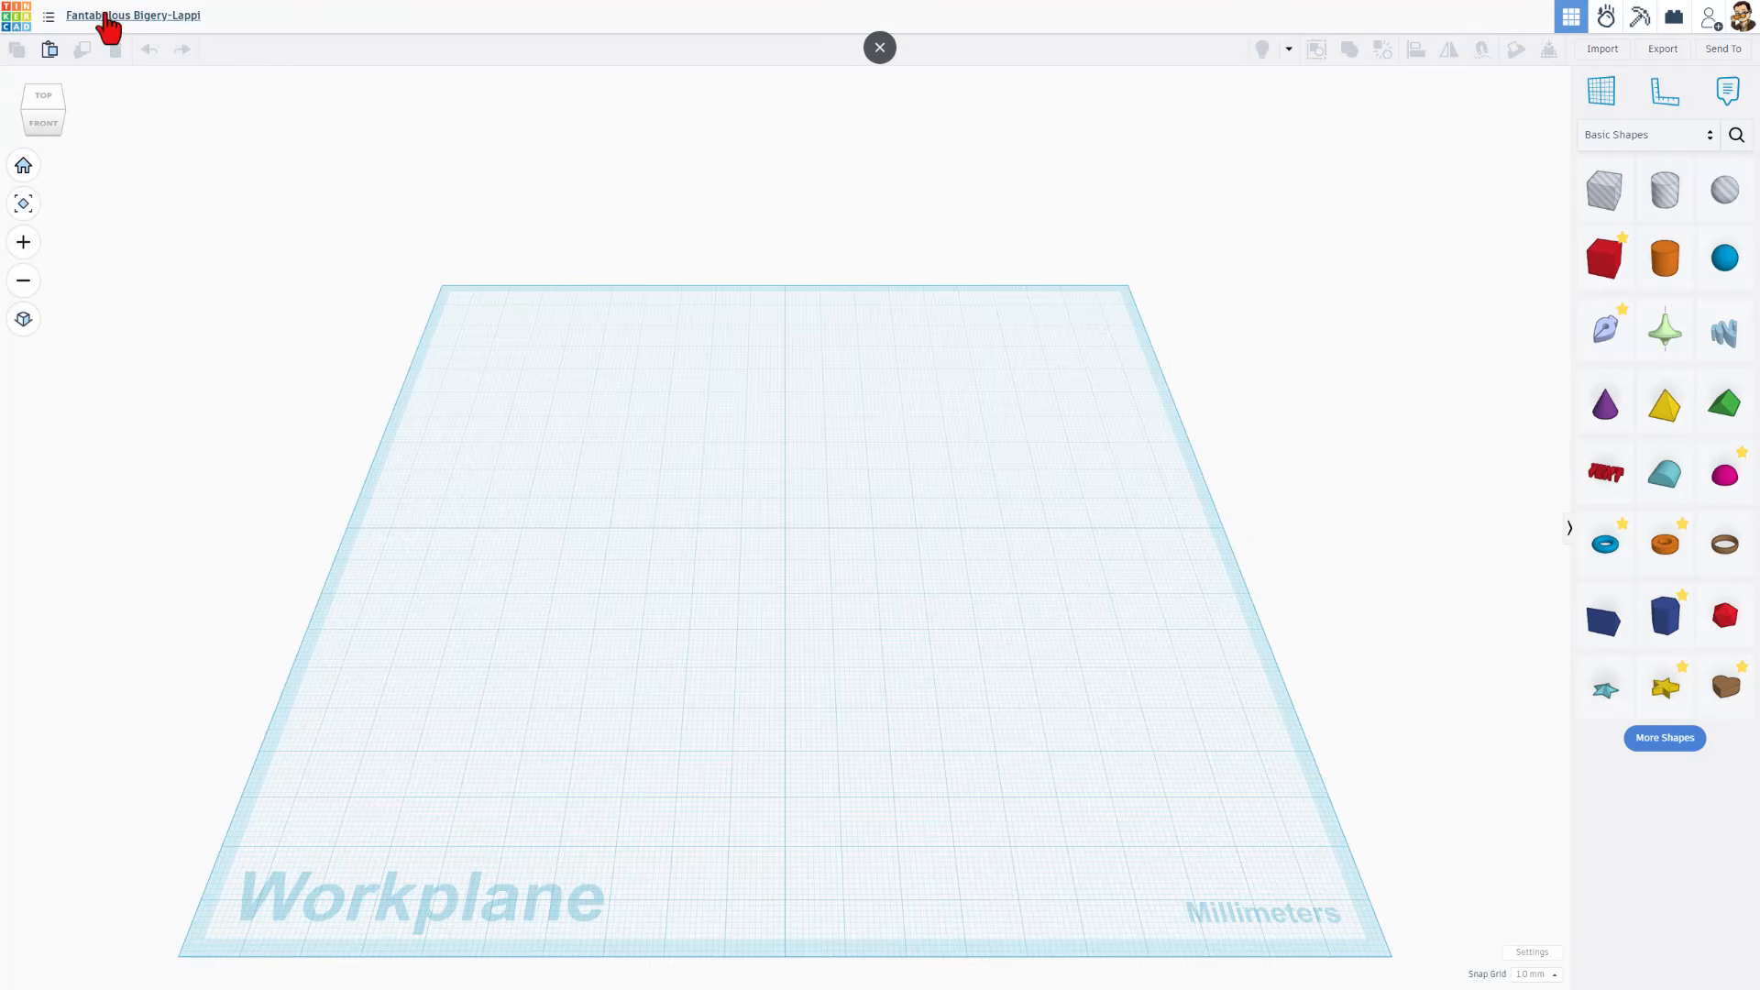
pyautogui.click(105, 15)
pyautogui.write('vase 26')
# Place a sketch-based extrude shape at the centre of the workplane to open its sketch
pyautogui.moveTo(995, 550); pyautogui.dragTo(1009, 601, button='right')
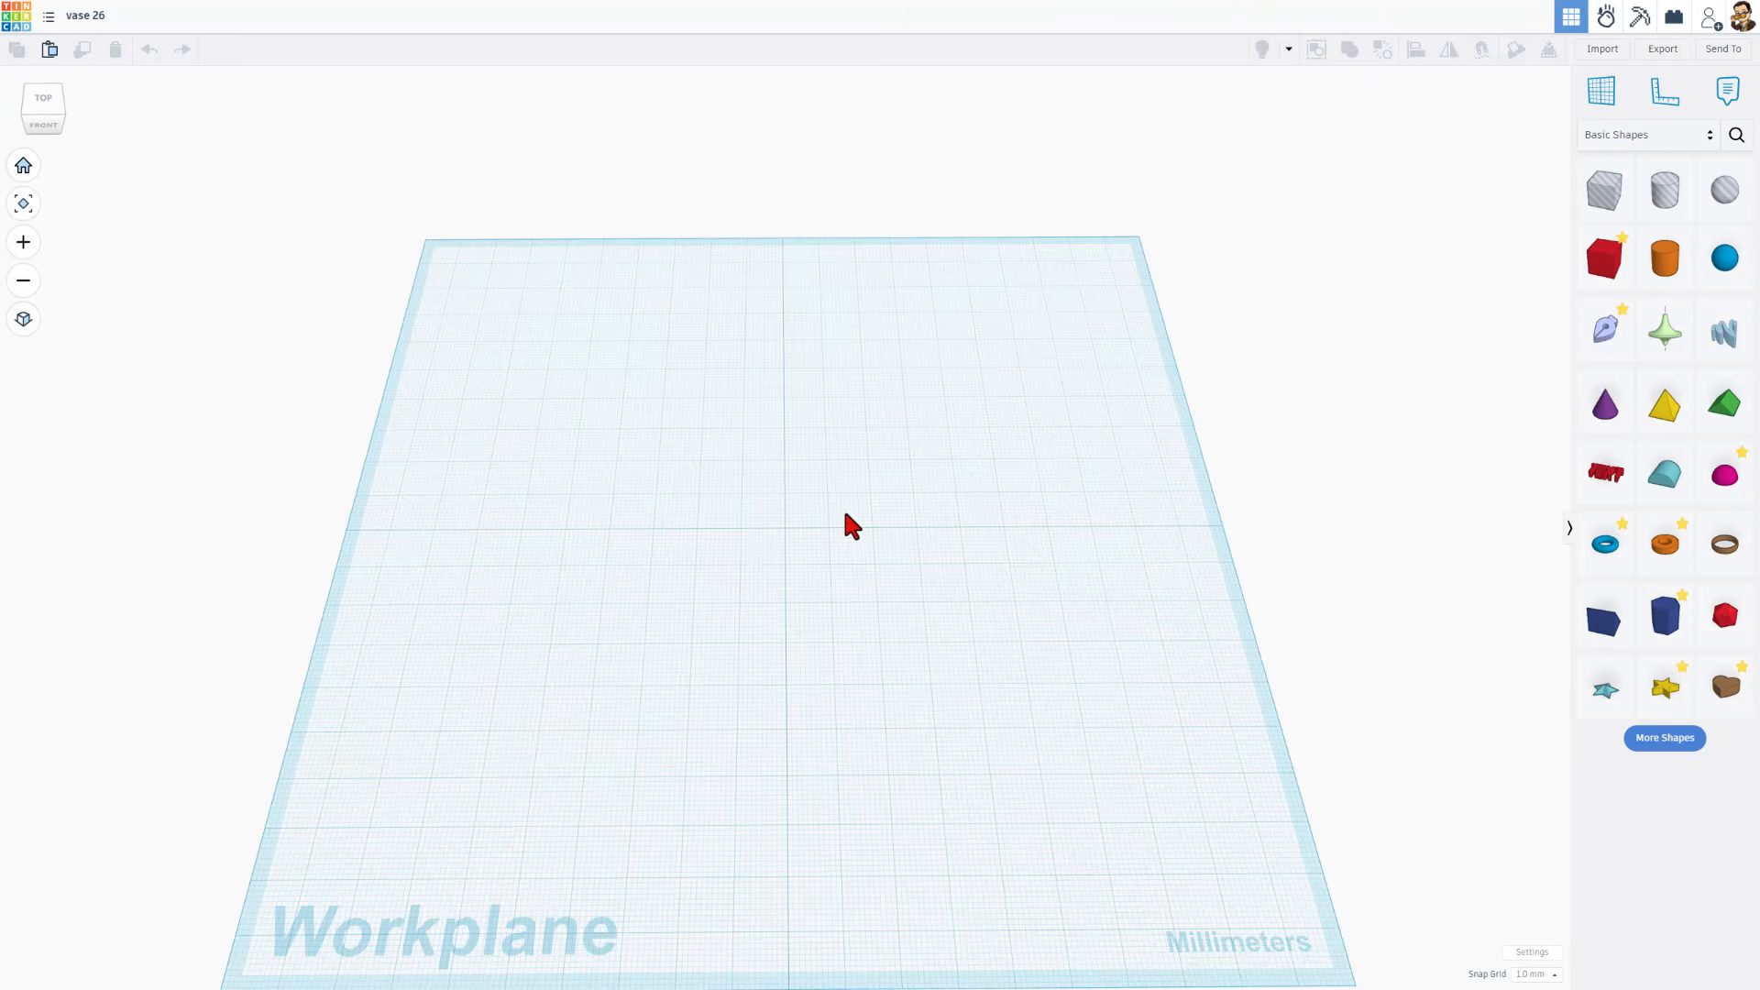
pyautogui.moveTo(899, 694); pyautogui.dragTo(1382, 543, button='right')
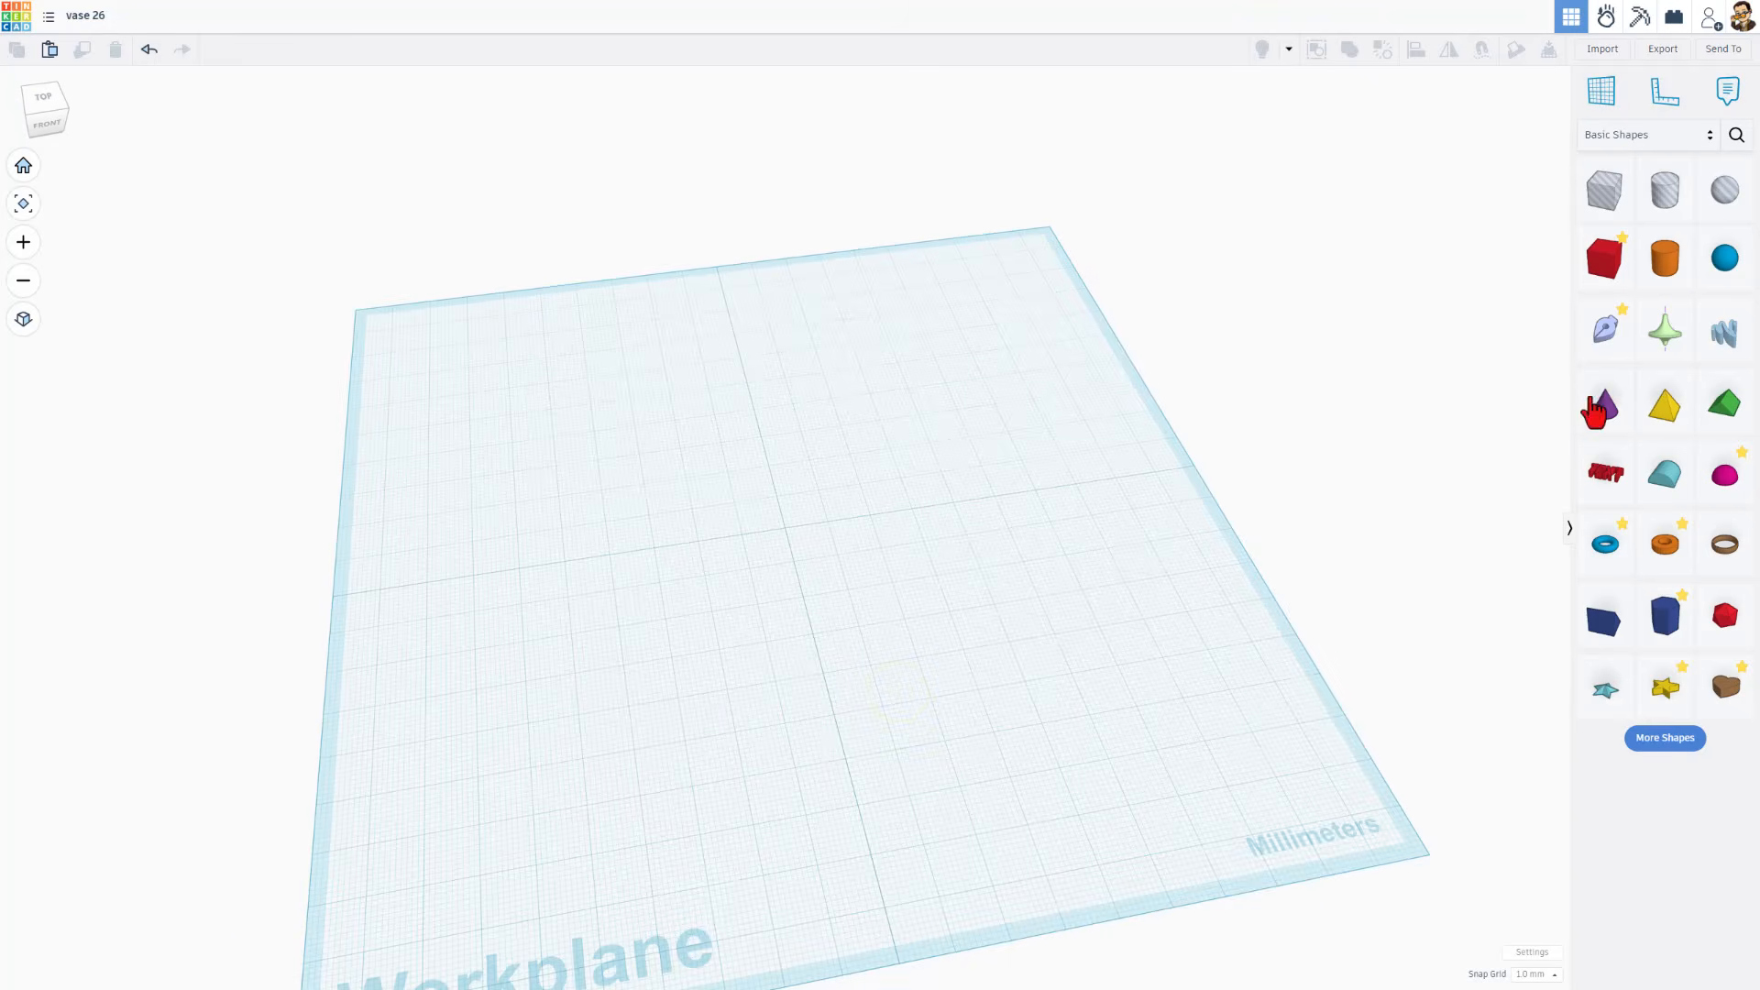
pyautogui.moveTo(1611, 336)
pyautogui.mouseDown()
pyautogui.moveTo(1367, 354)
pyautogui.moveTo(817, 522)
pyautogui.moveTo(770, 557)
pyautogui.moveTo(769, 541)
pyautogui.moveTo(878, 505)
pyautogui.moveTo(741, 419)
pyautogui.moveTo(782, 521)
pyautogui.moveTo(836, 504)
pyautogui.moveTo(715, 525)
pyautogui.moveTo(796, 516)
pyautogui.mouseUp()
pyautogui.scroll(2, 770, 550)
pyautogui.scroll(1, 768, 543)
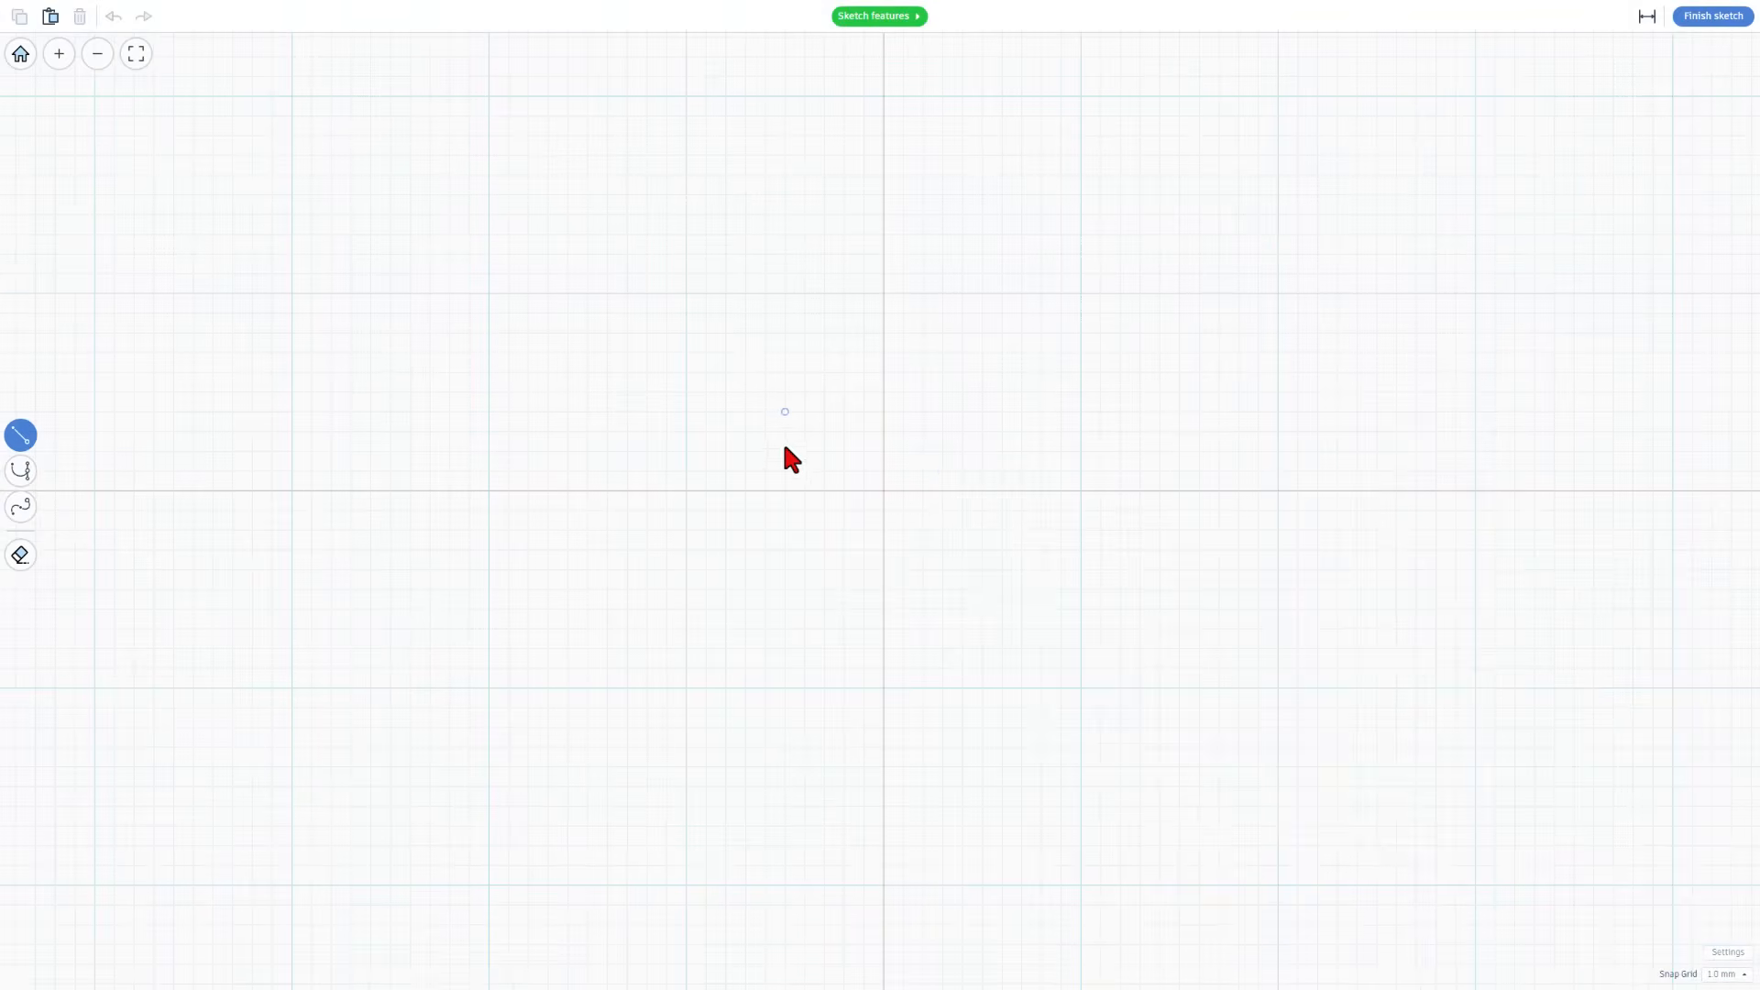
# Look through the sketch features guide, covering the Smooth Curve, Pen, Edit Tool, Actions and Add Points topics
pyautogui.click(852, 17)
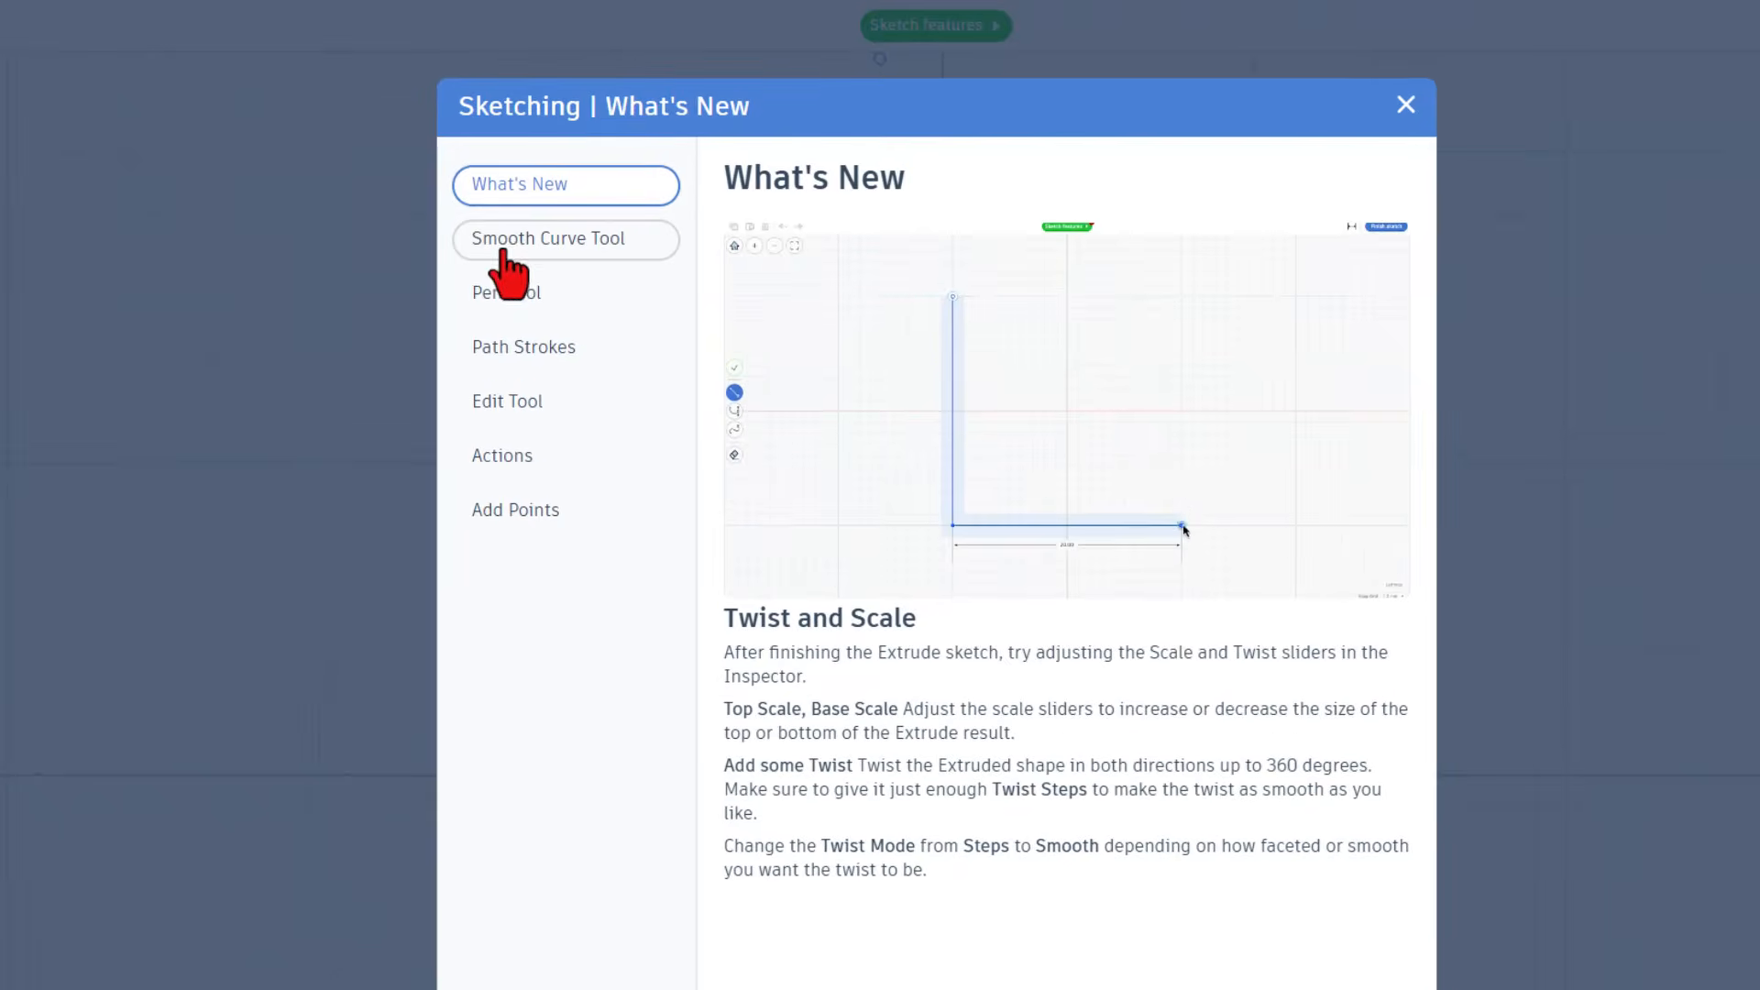
pyautogui.click(539, 249)
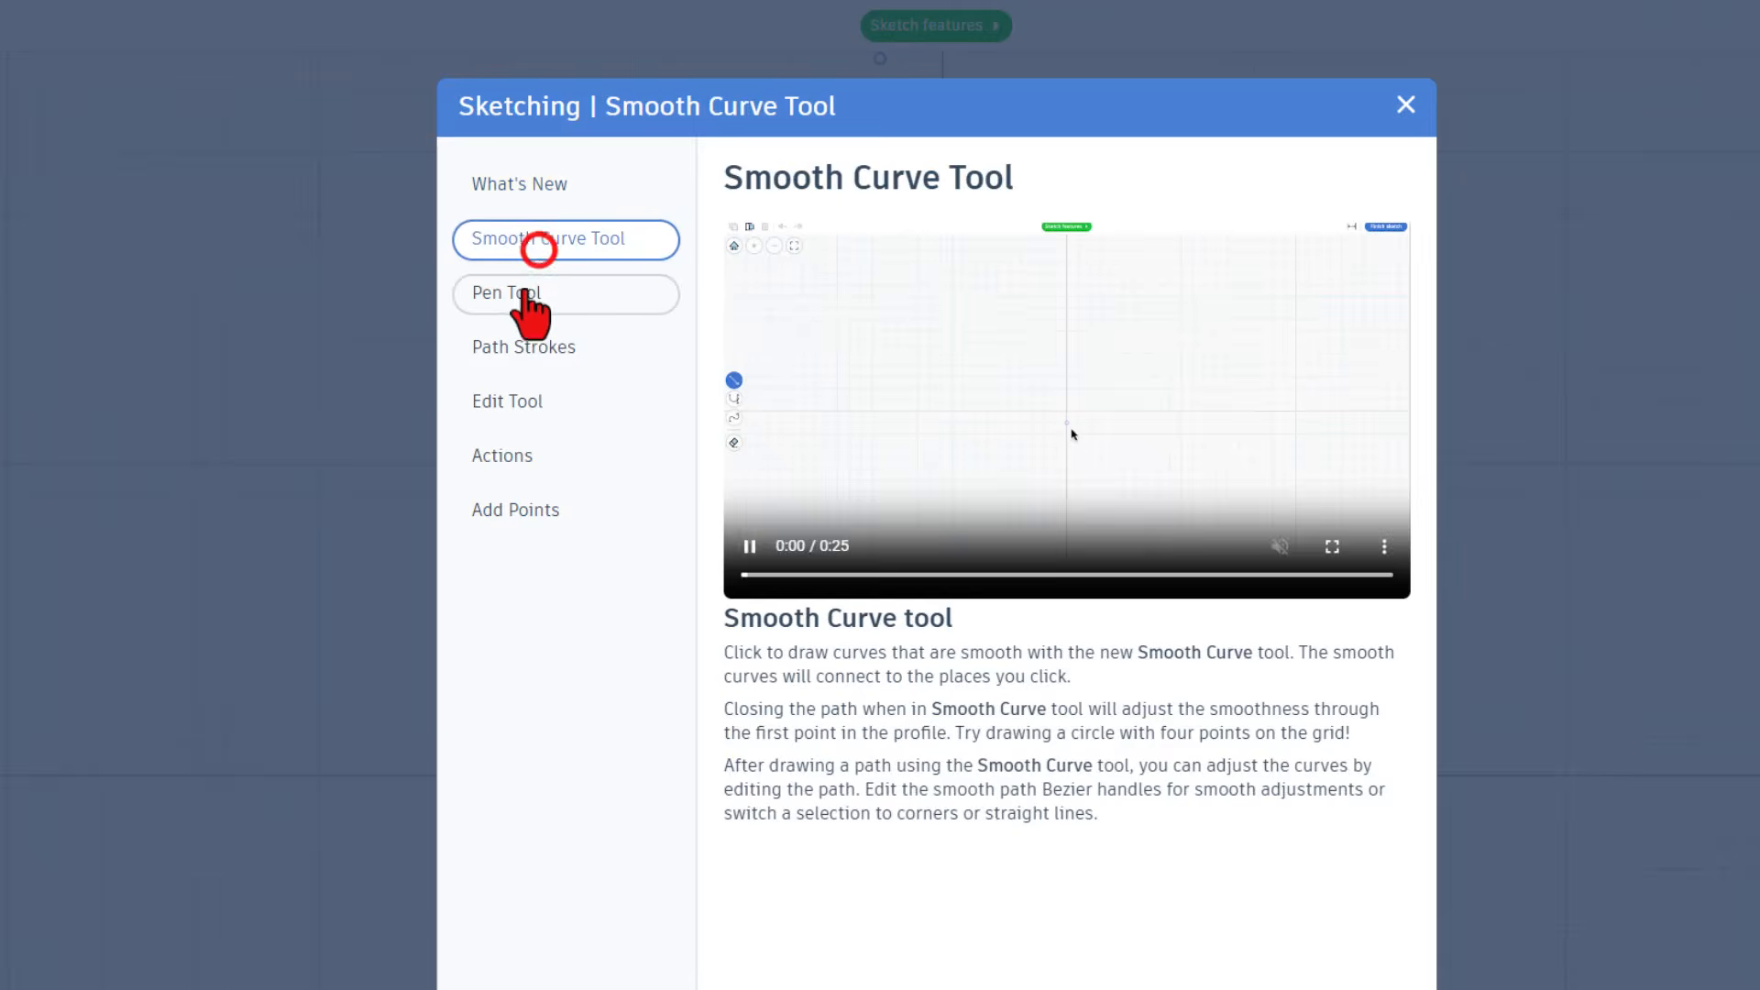
pyautogui.click(514, 293)
pyautogui.click(495, 398)
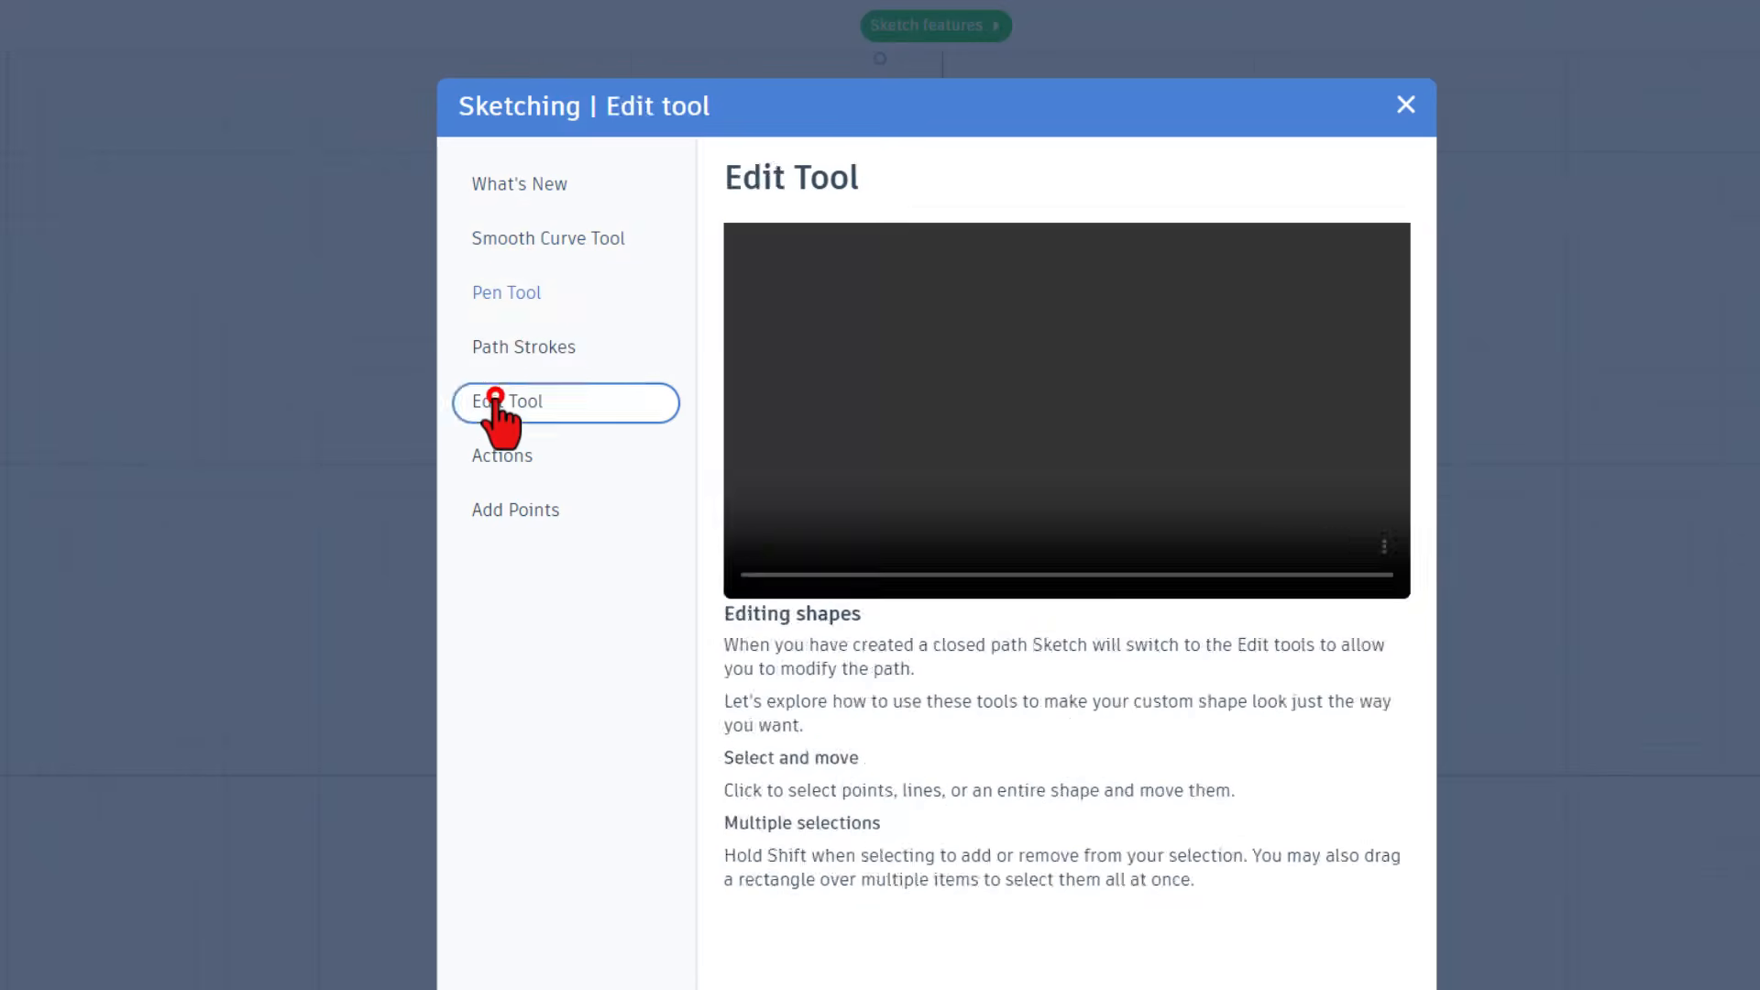
pyautogui.click(503, 455)
pyautogui.click(510, 525)
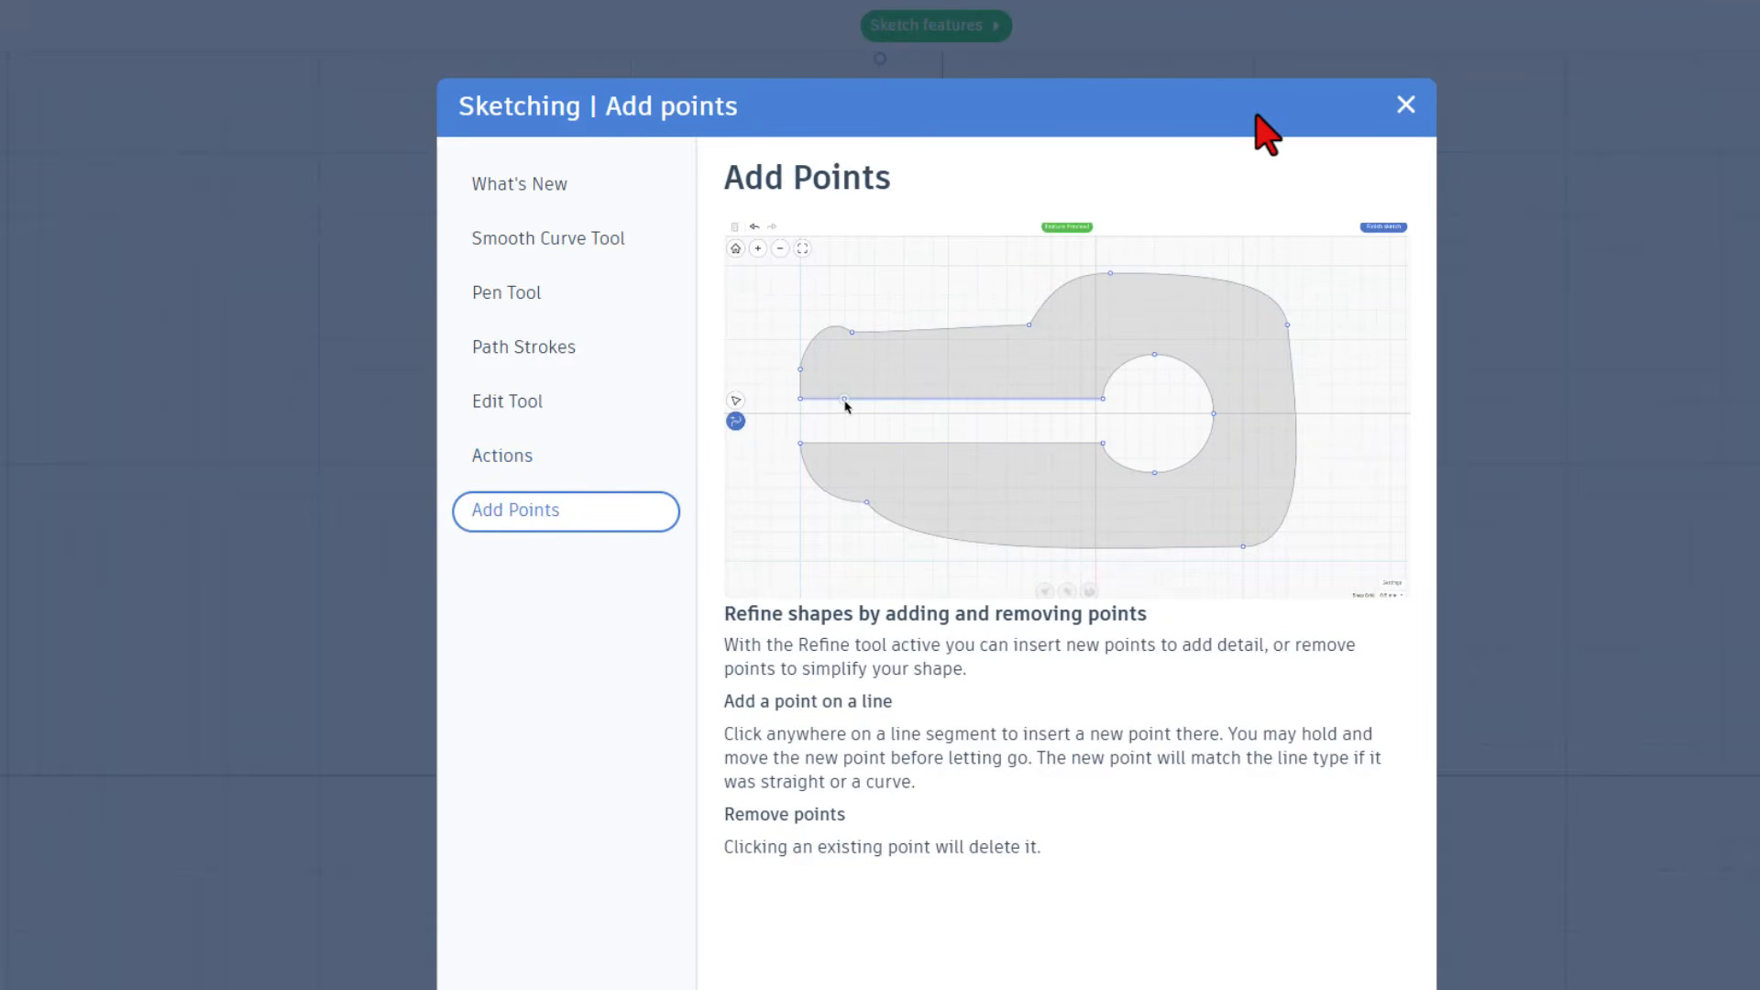
pyautogui.click(1405, 104)
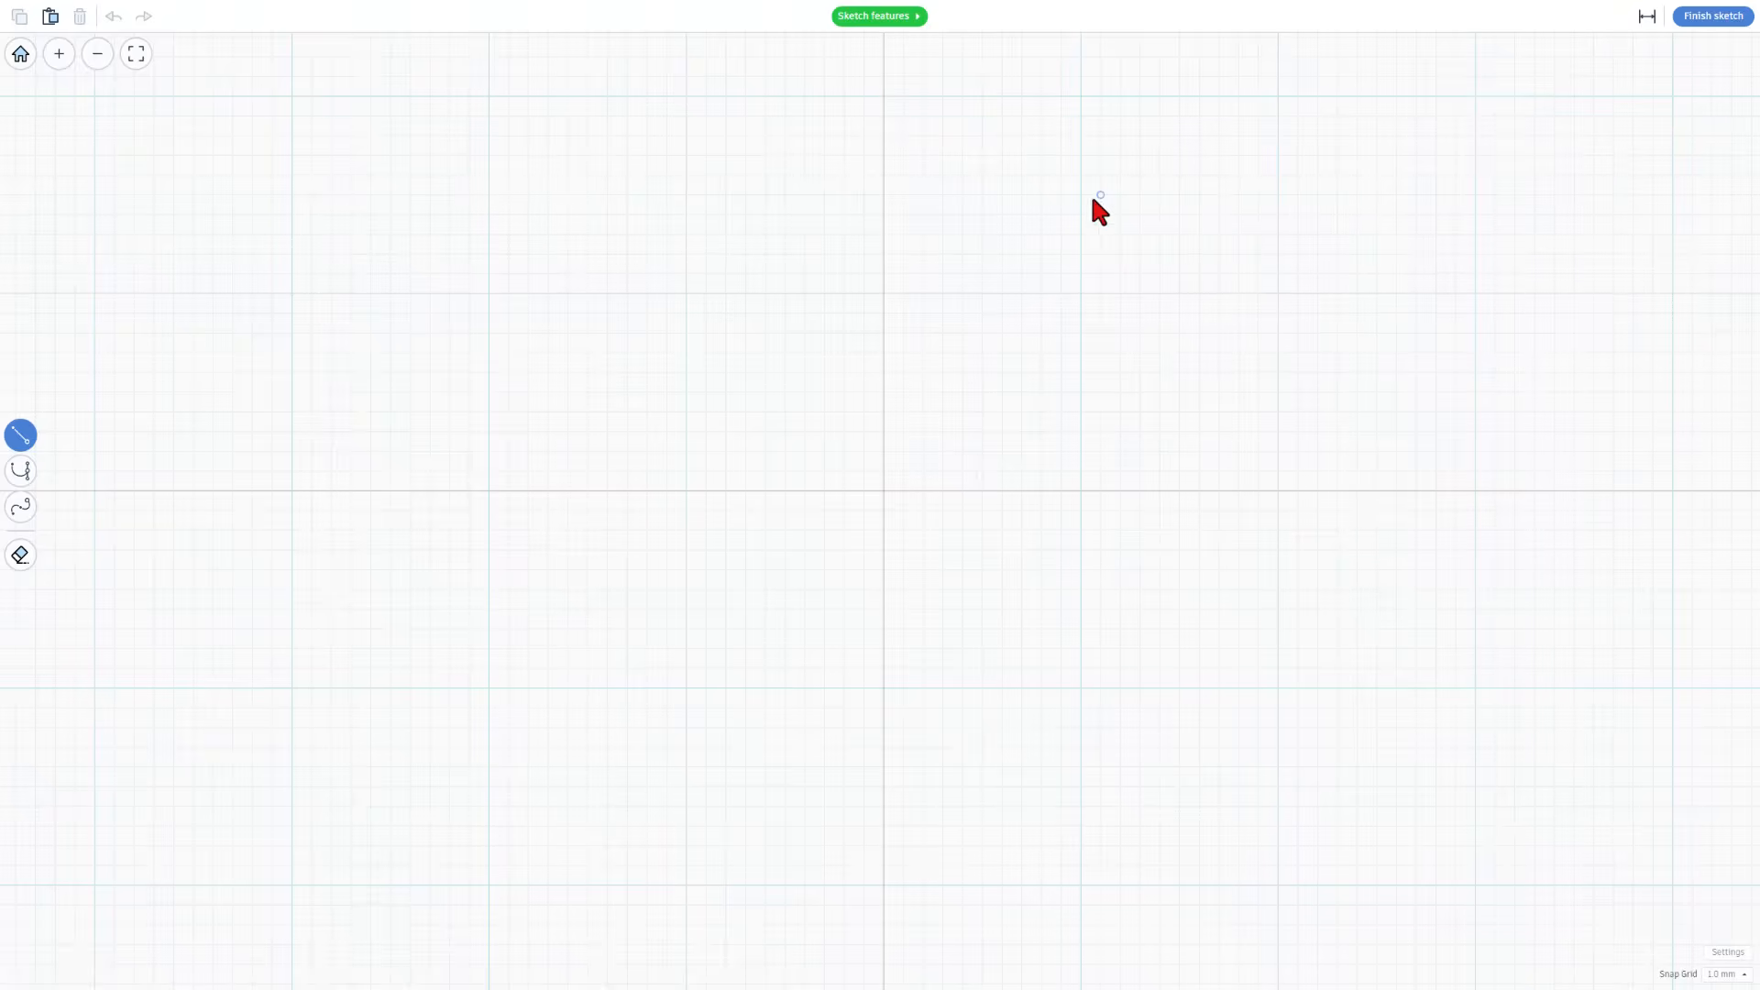
# Draw a vertical line 40 mm long, centred on the sketch origin, and finish it as an open path
pyautogui.scroll(-2, 978, 389)
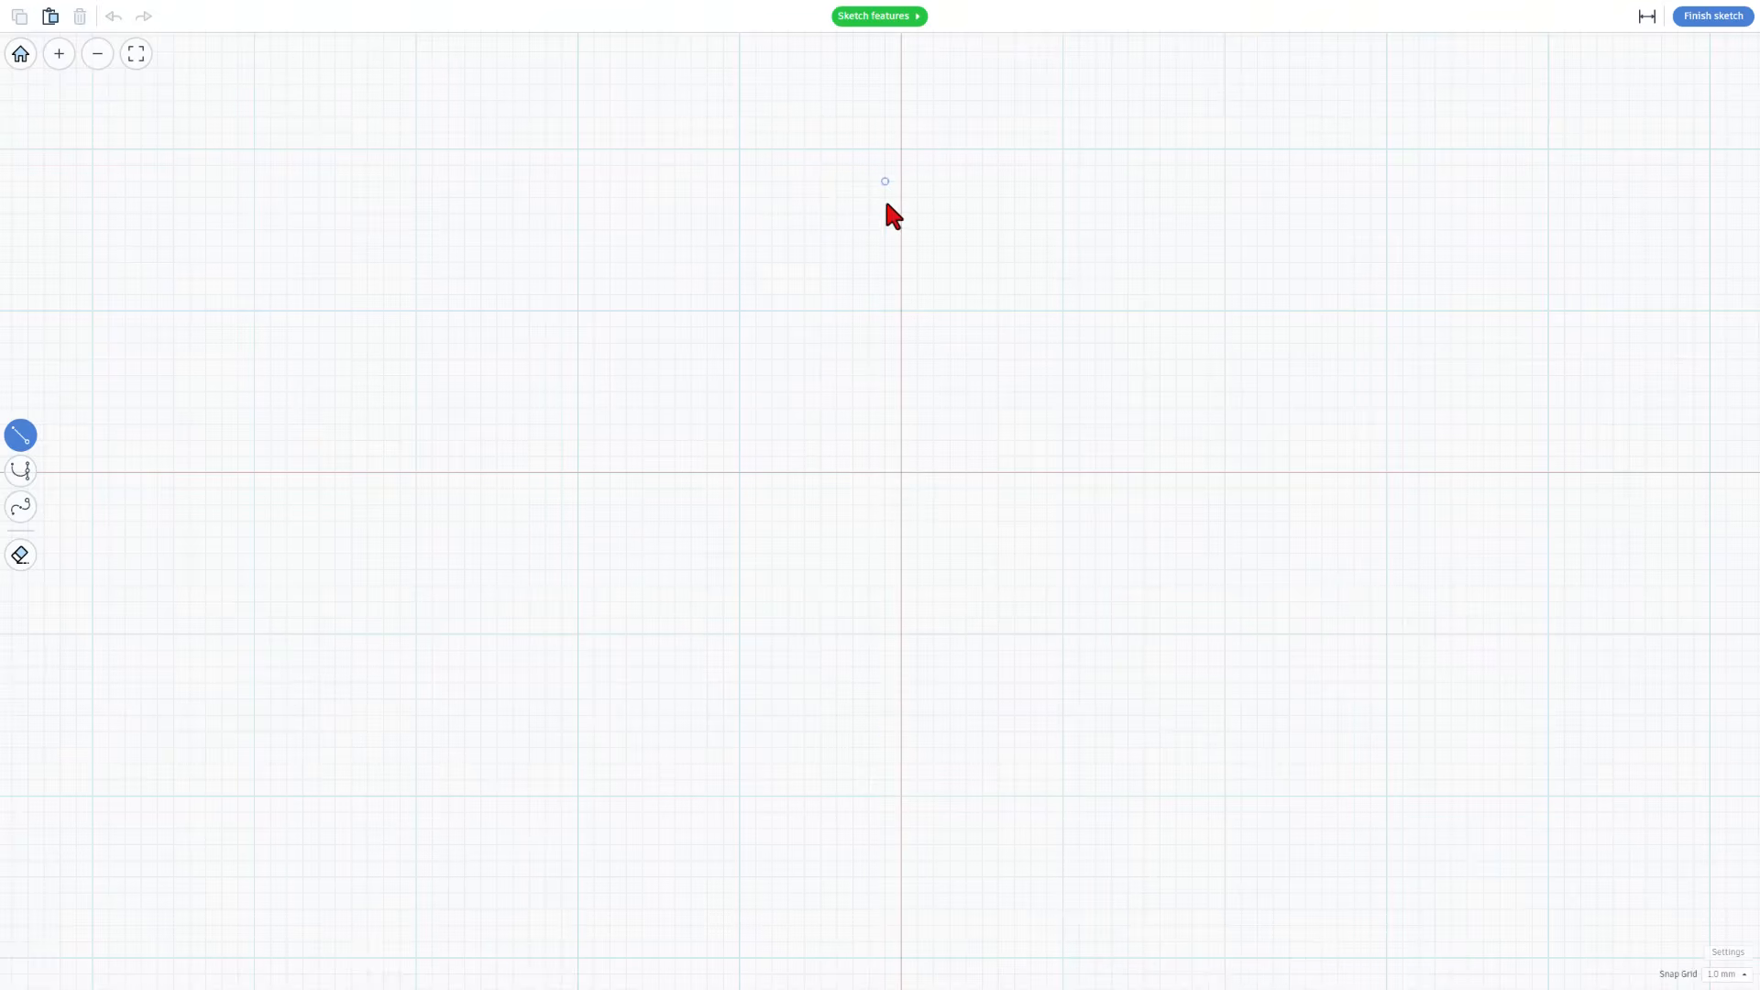
pyautogui.moveTo(901, 796)
pyautogui.mouseDown()
pyautogui.moveTo(995, 711)
pyautogui.moveTo(943, 636)
pyautogui.moveTo(899, 452)
pyautogui.moveTo(890, 156)
pyautogui.moveTo(839, 488)
pyautogui.moveTo(790, 301)
pyautogui.moveTo(704, 184)
pyautogui.mouseUp()
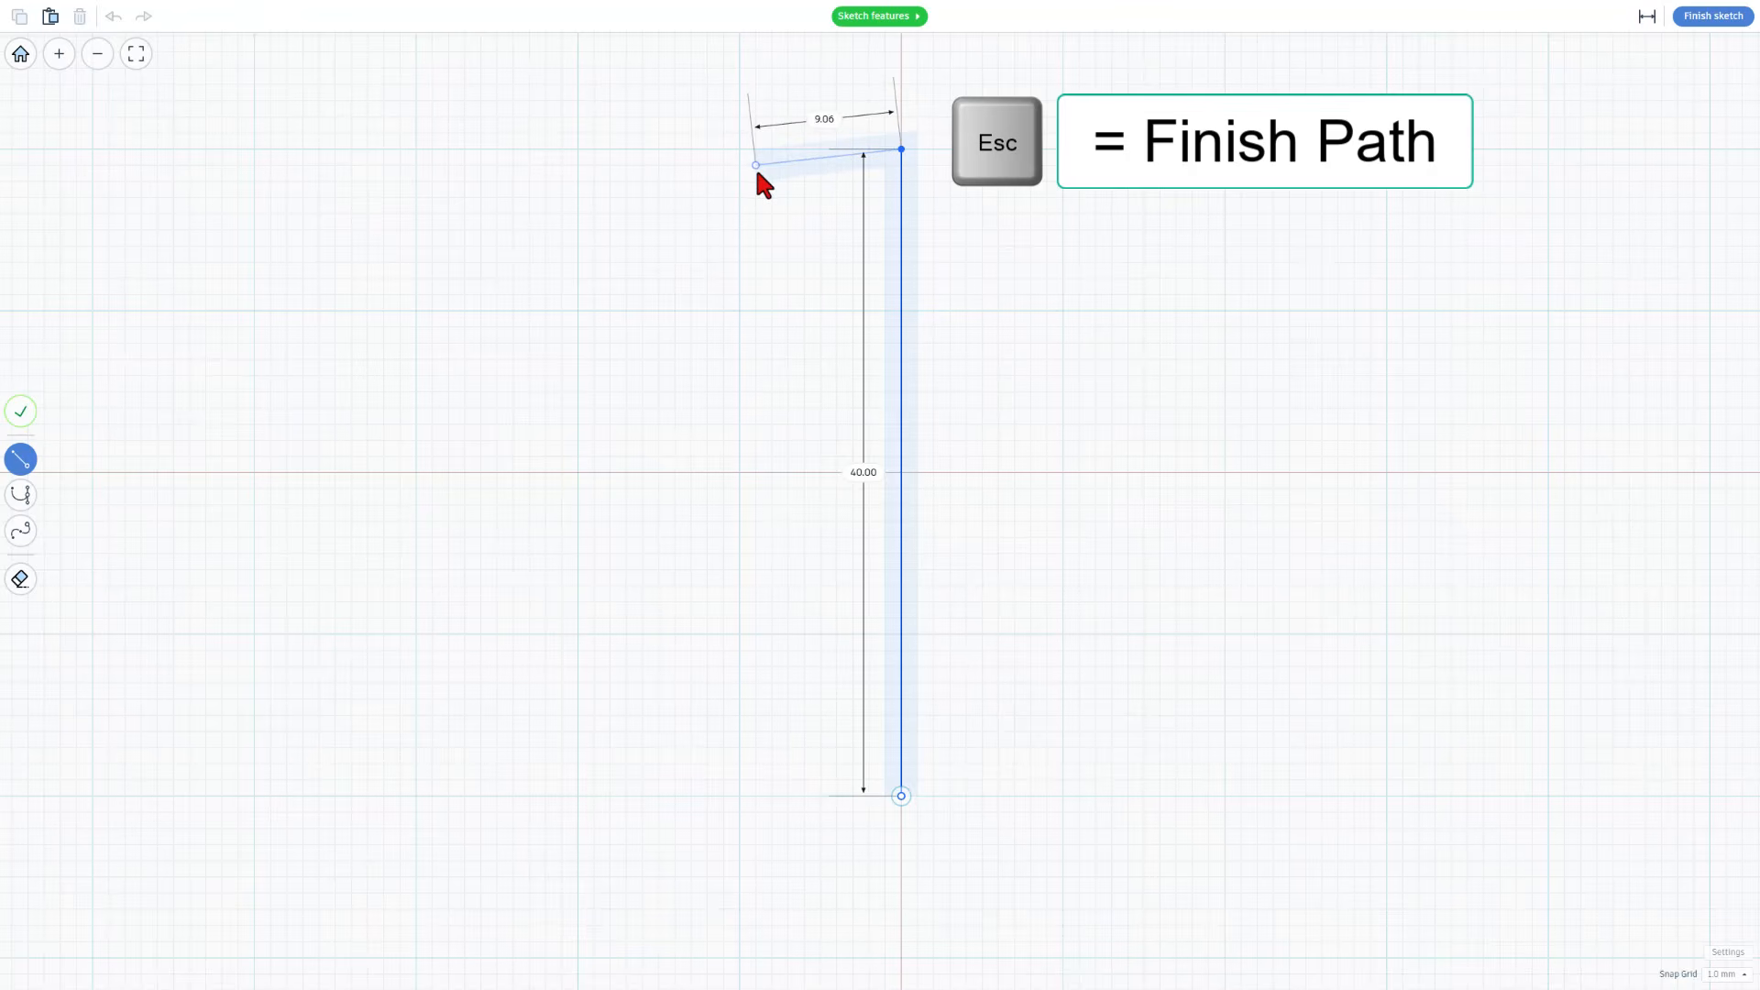
pyautogui.press('Escape')
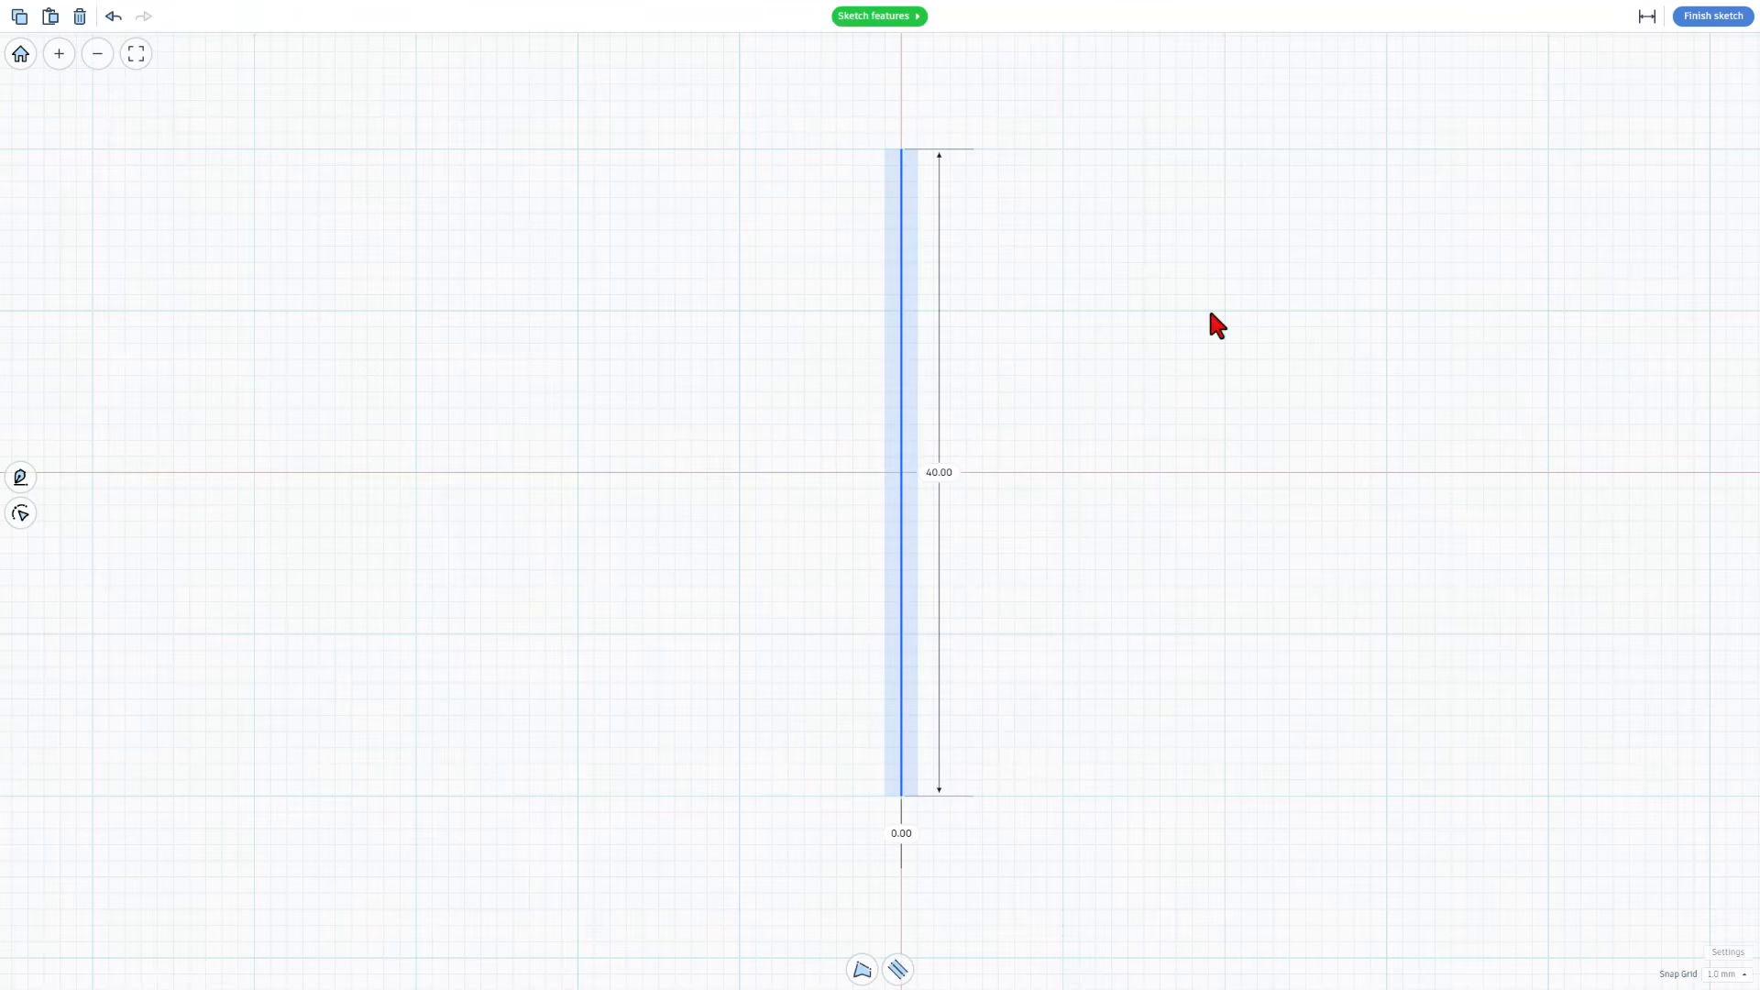
# Set the line's path stroke width to 1 and finish the sketch
pyautogui.click(897, 972)
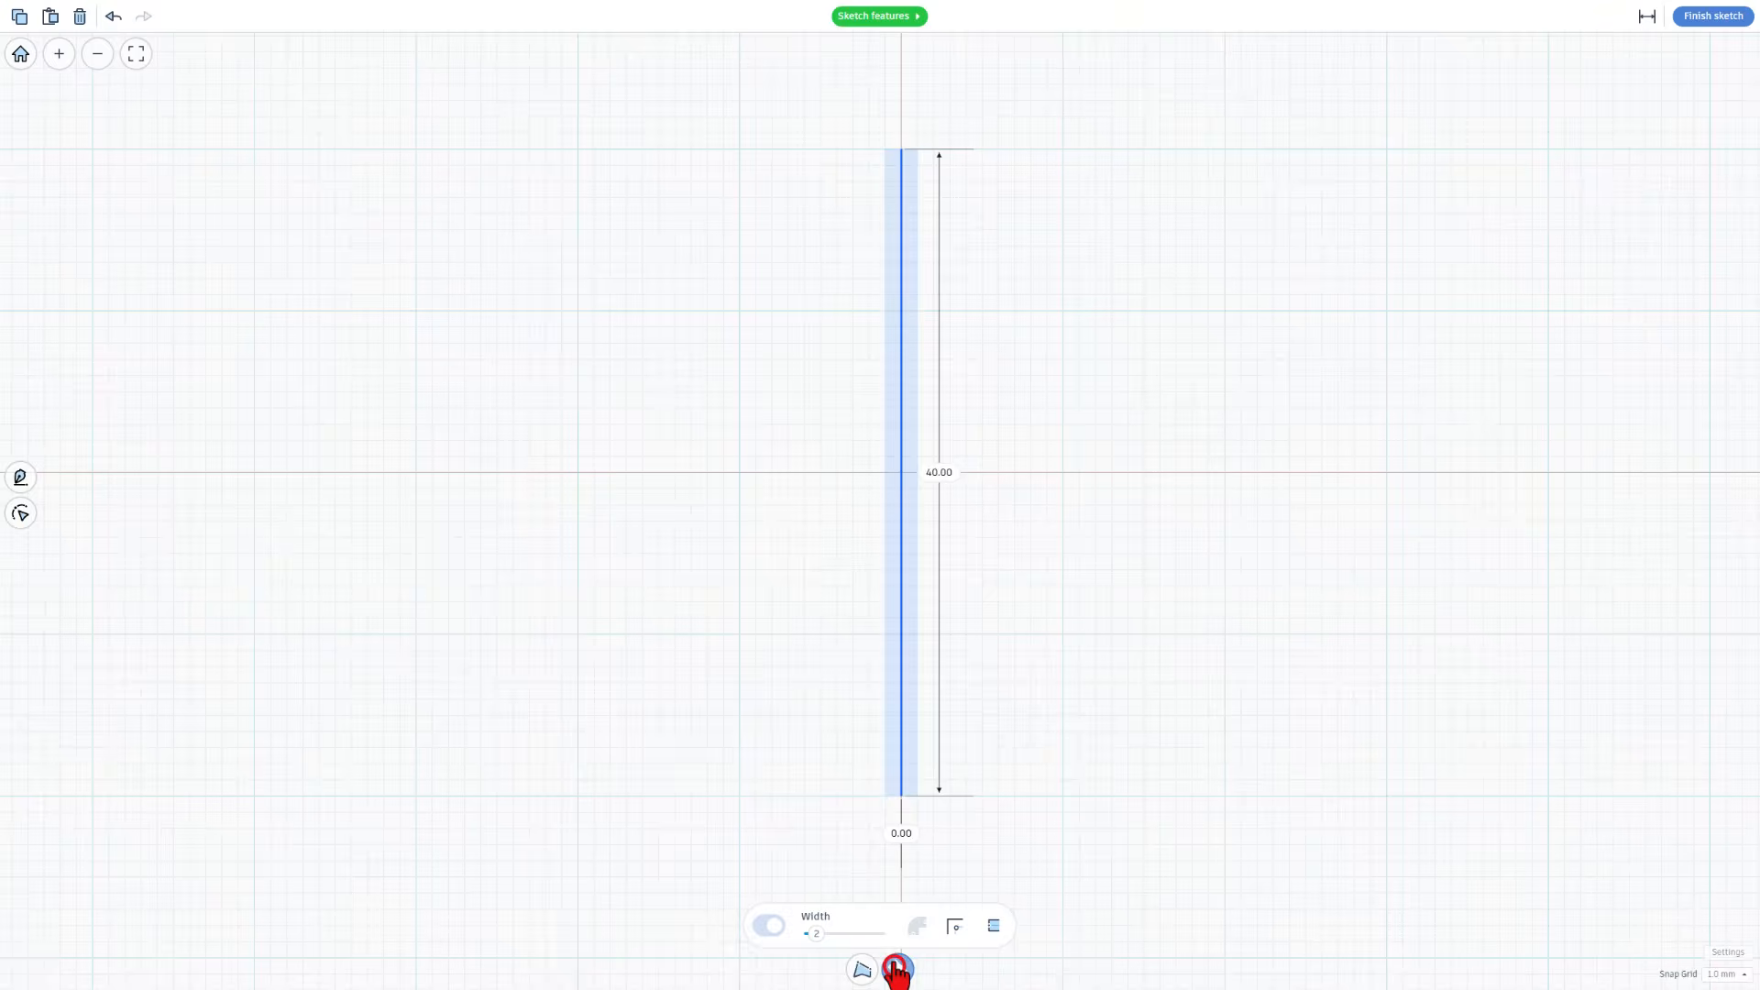
pyautogui.click(819, 933)
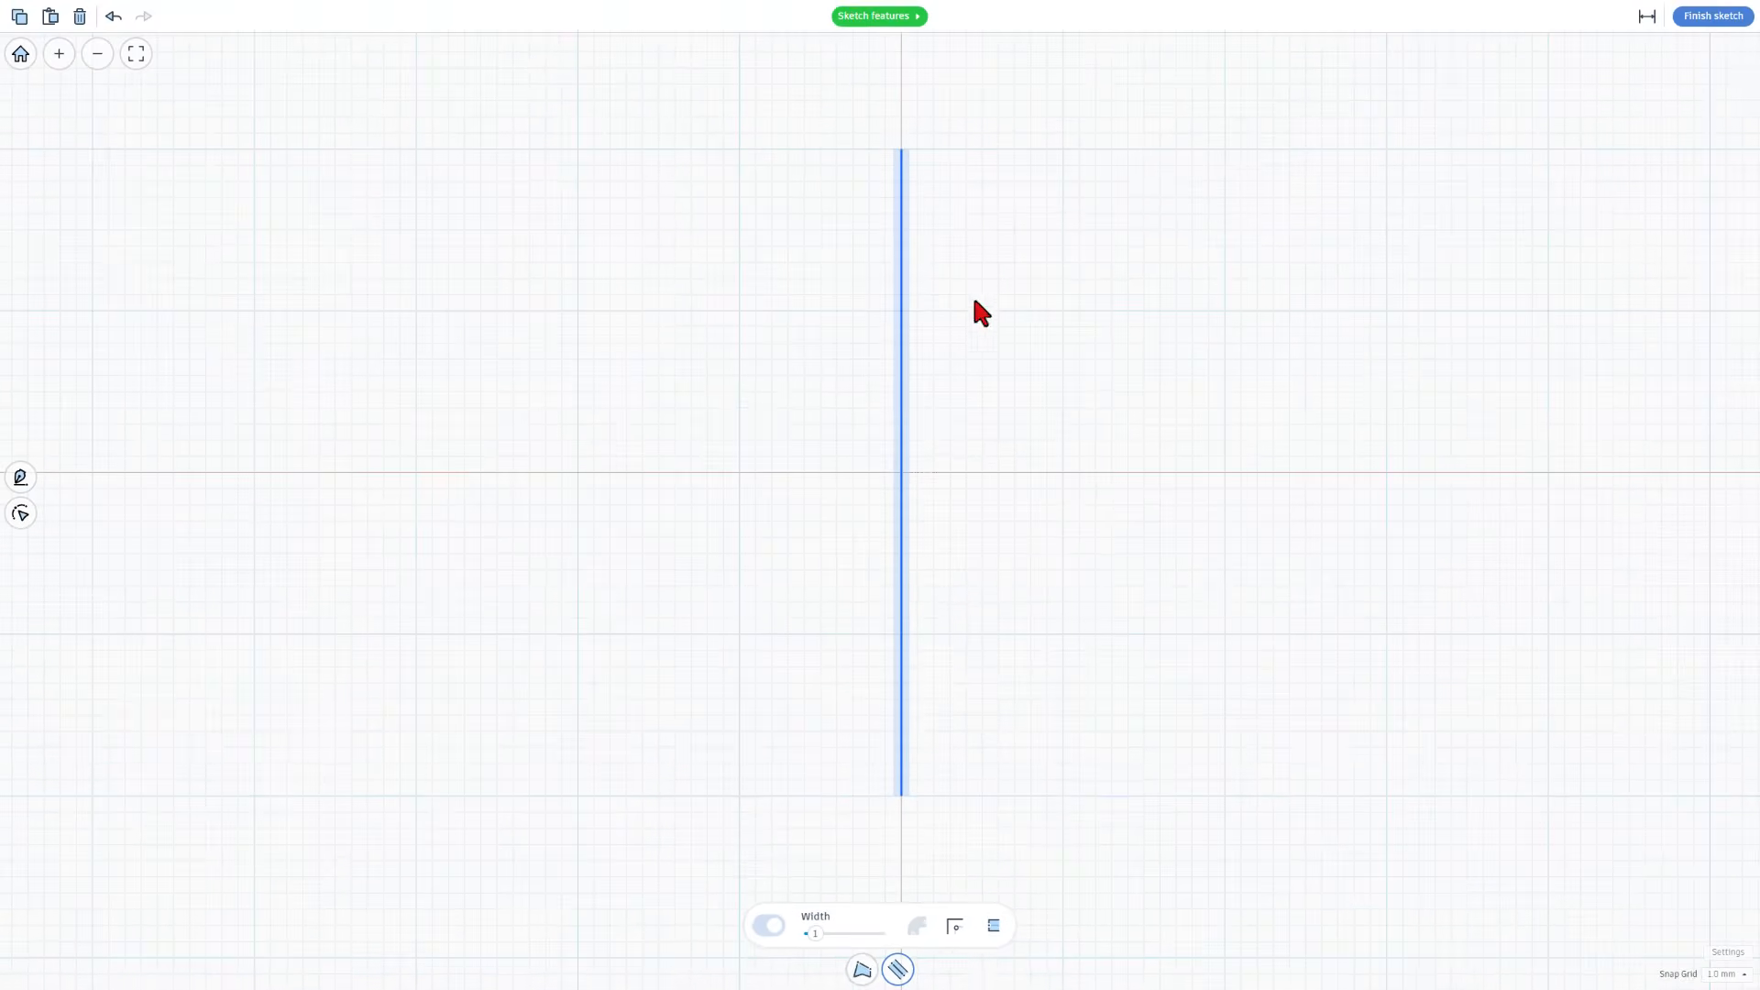
pyautogui.click(1707, 20)
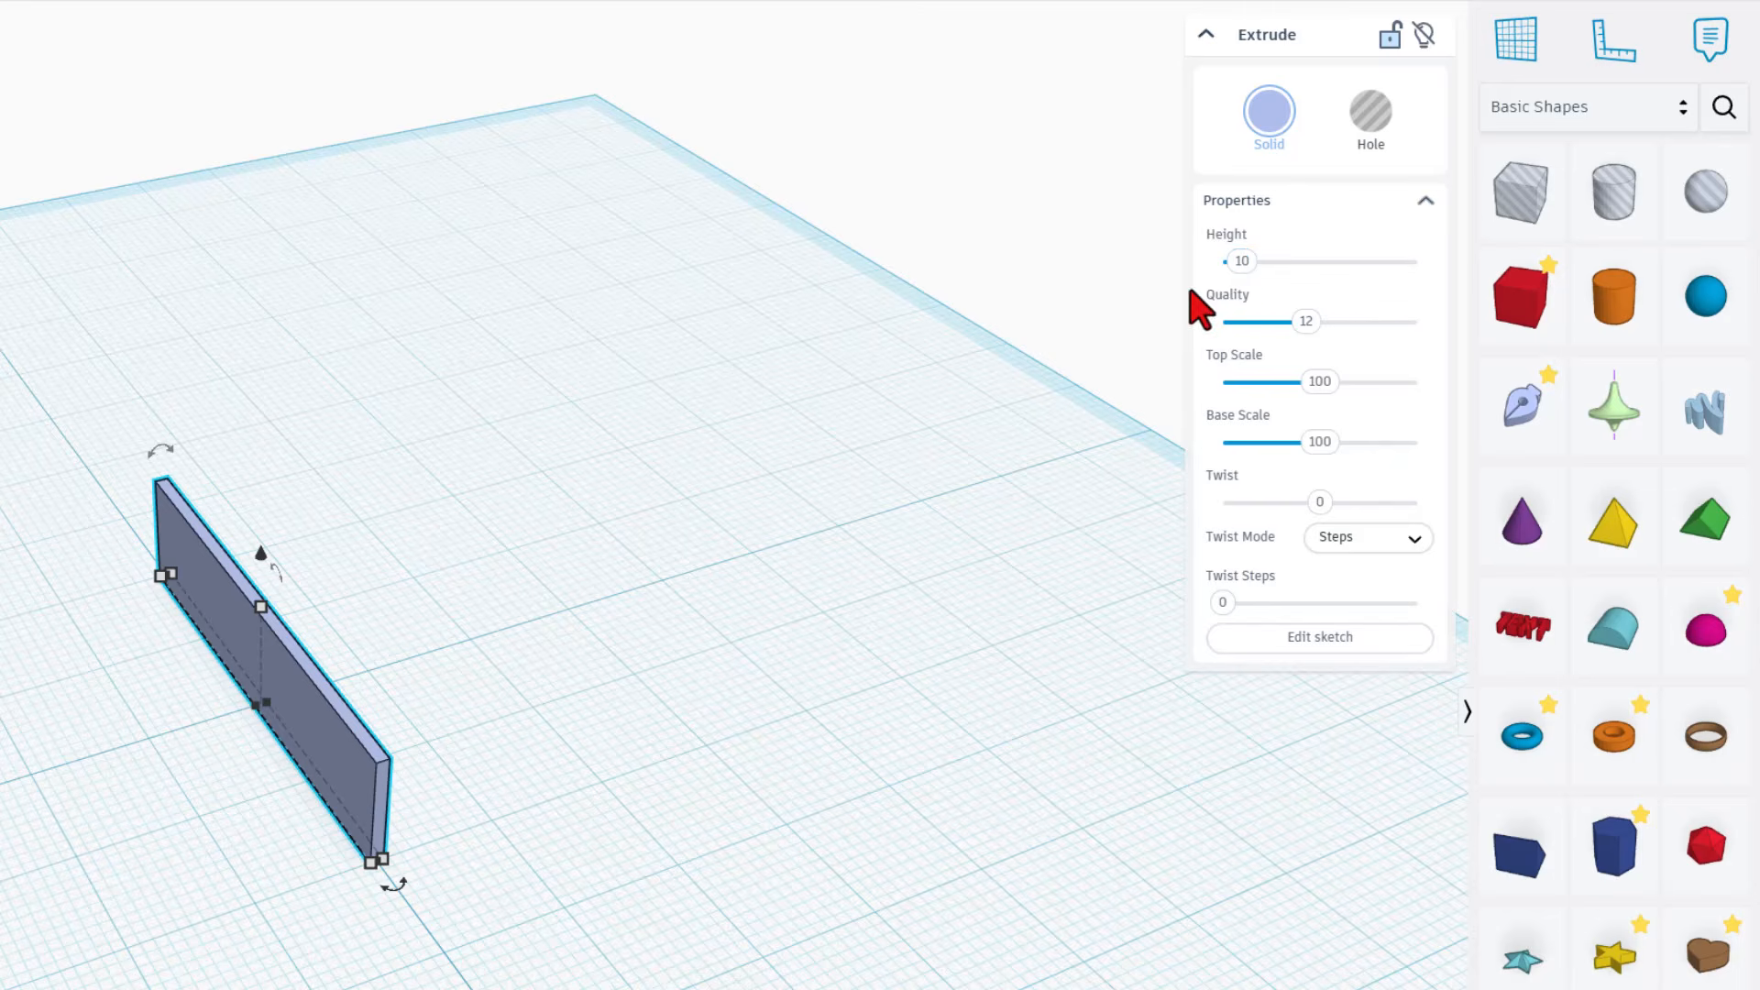
# Set the extruded wall's height to 36 mm
pyautogui.click(1241, 263)
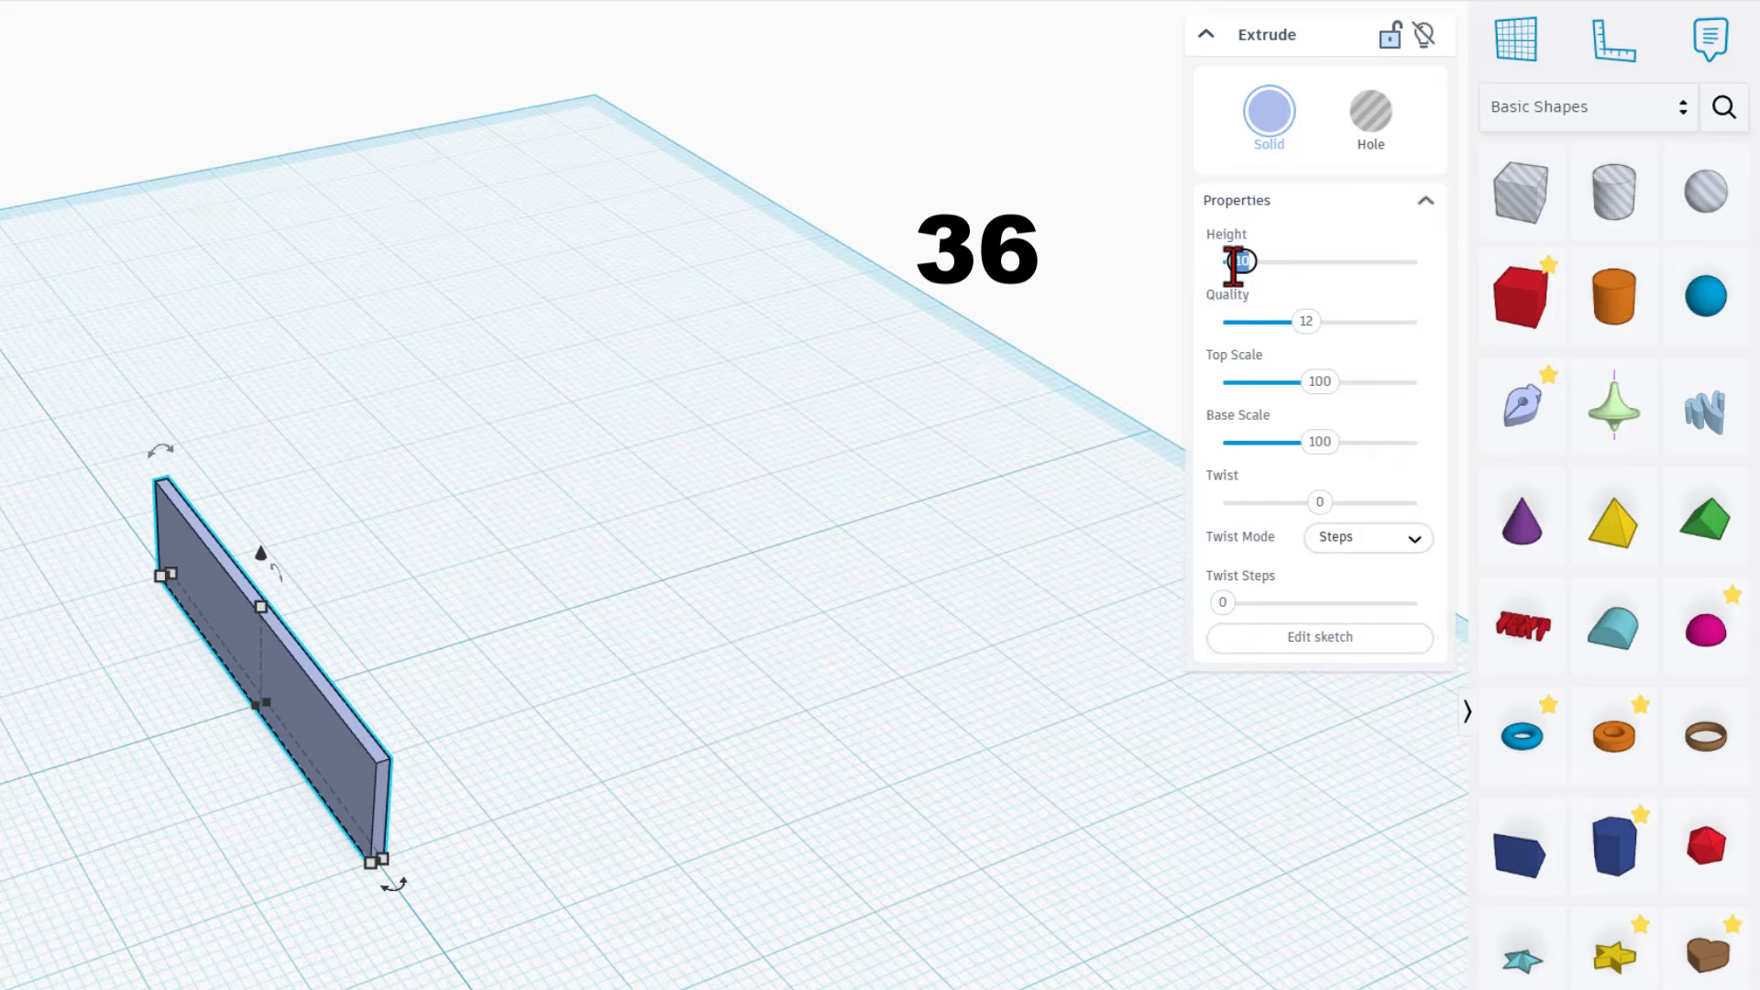
pyautogui.write('36')
pyautogui.press('Return')
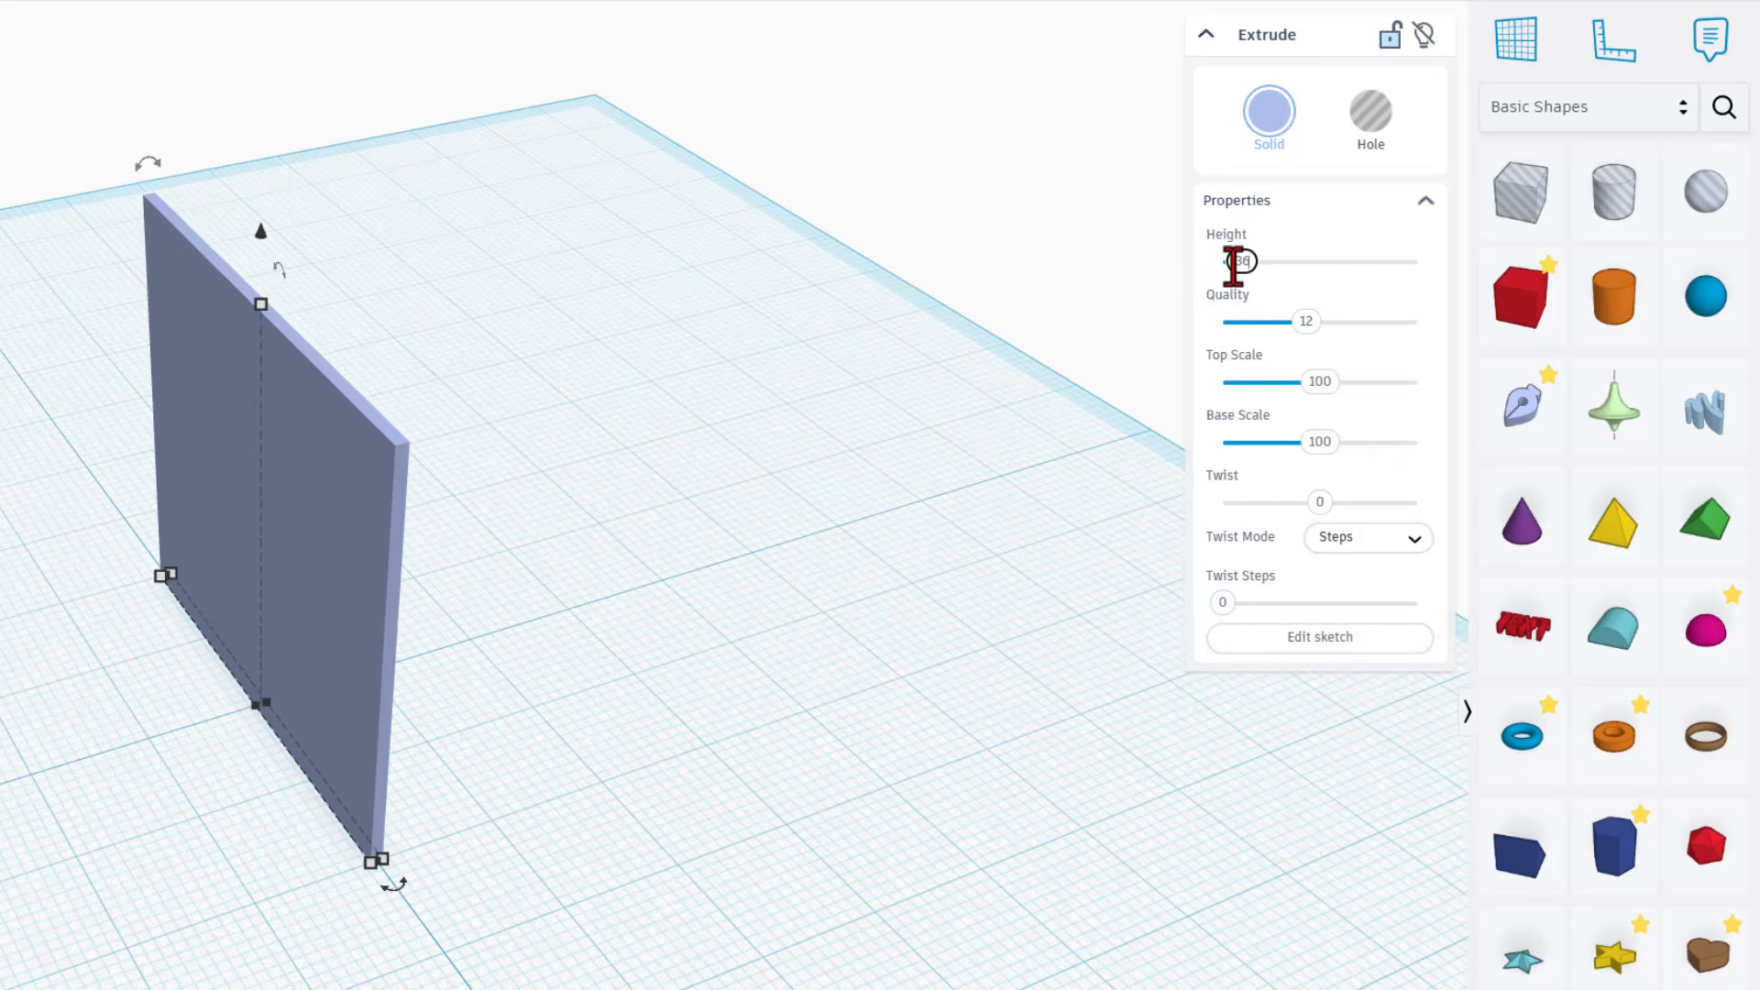
# Set the extrusion's top scale to 120 and its base scale to 55
pyautogui.click(1318, 382)
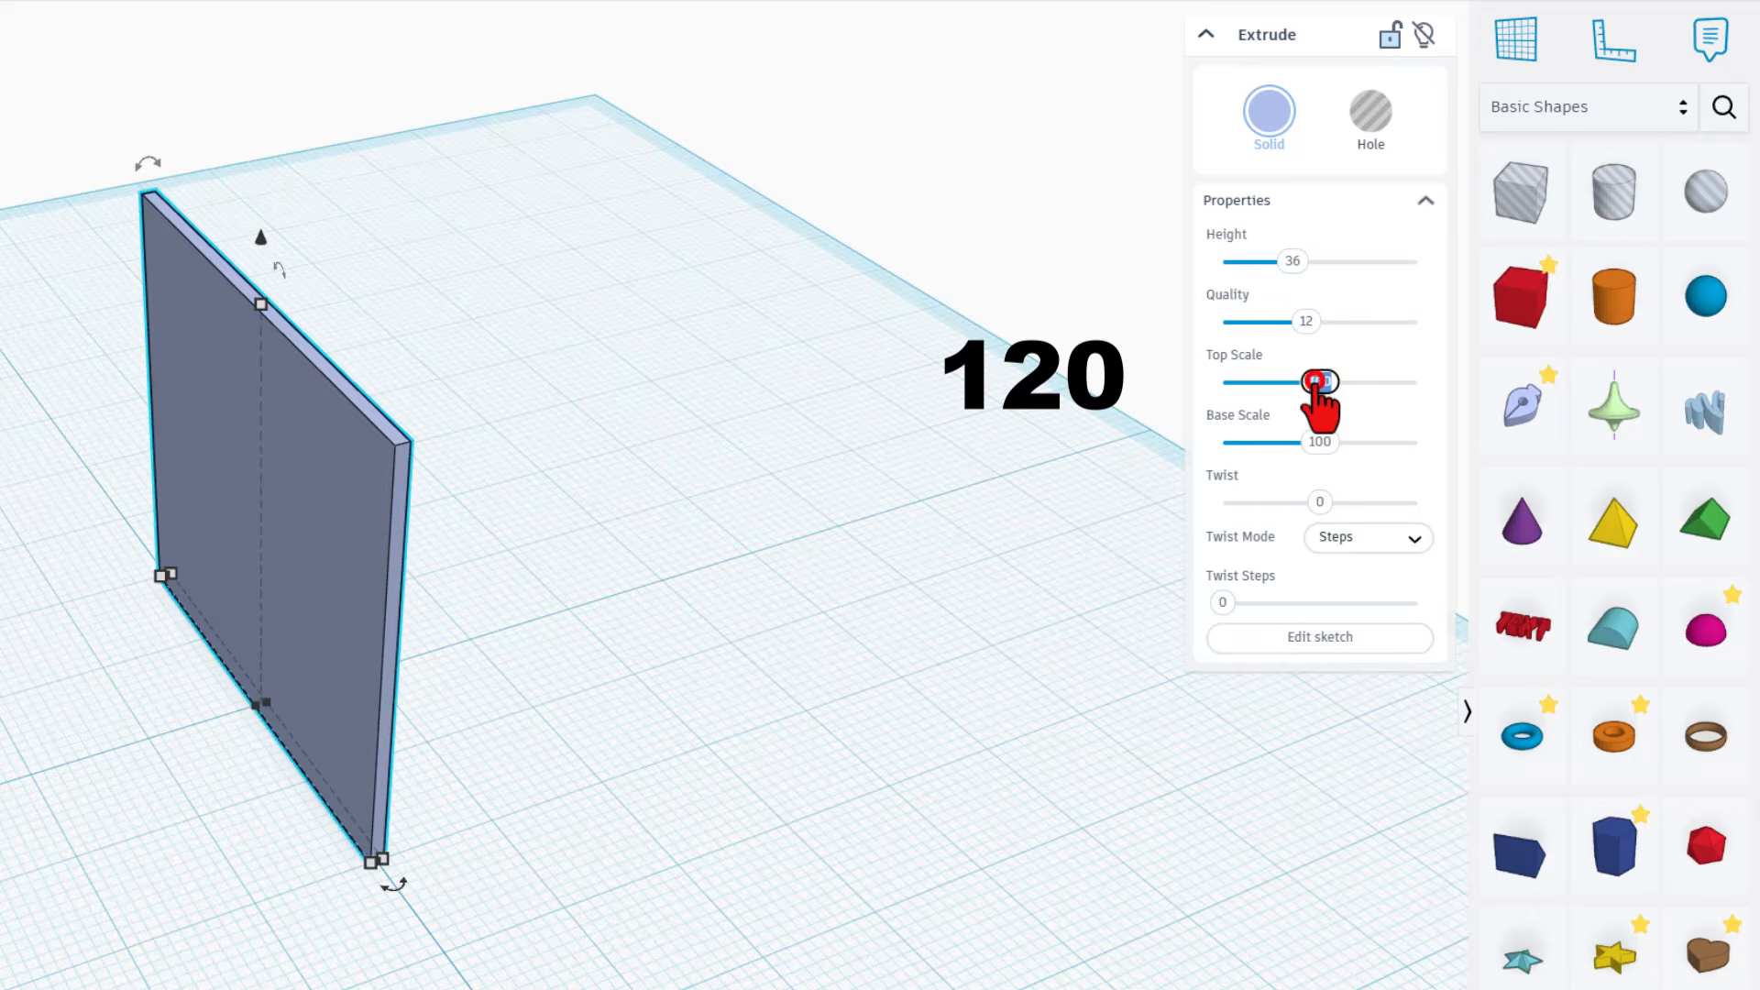
pyautogui.write('120')
pyautogui.press('Return')
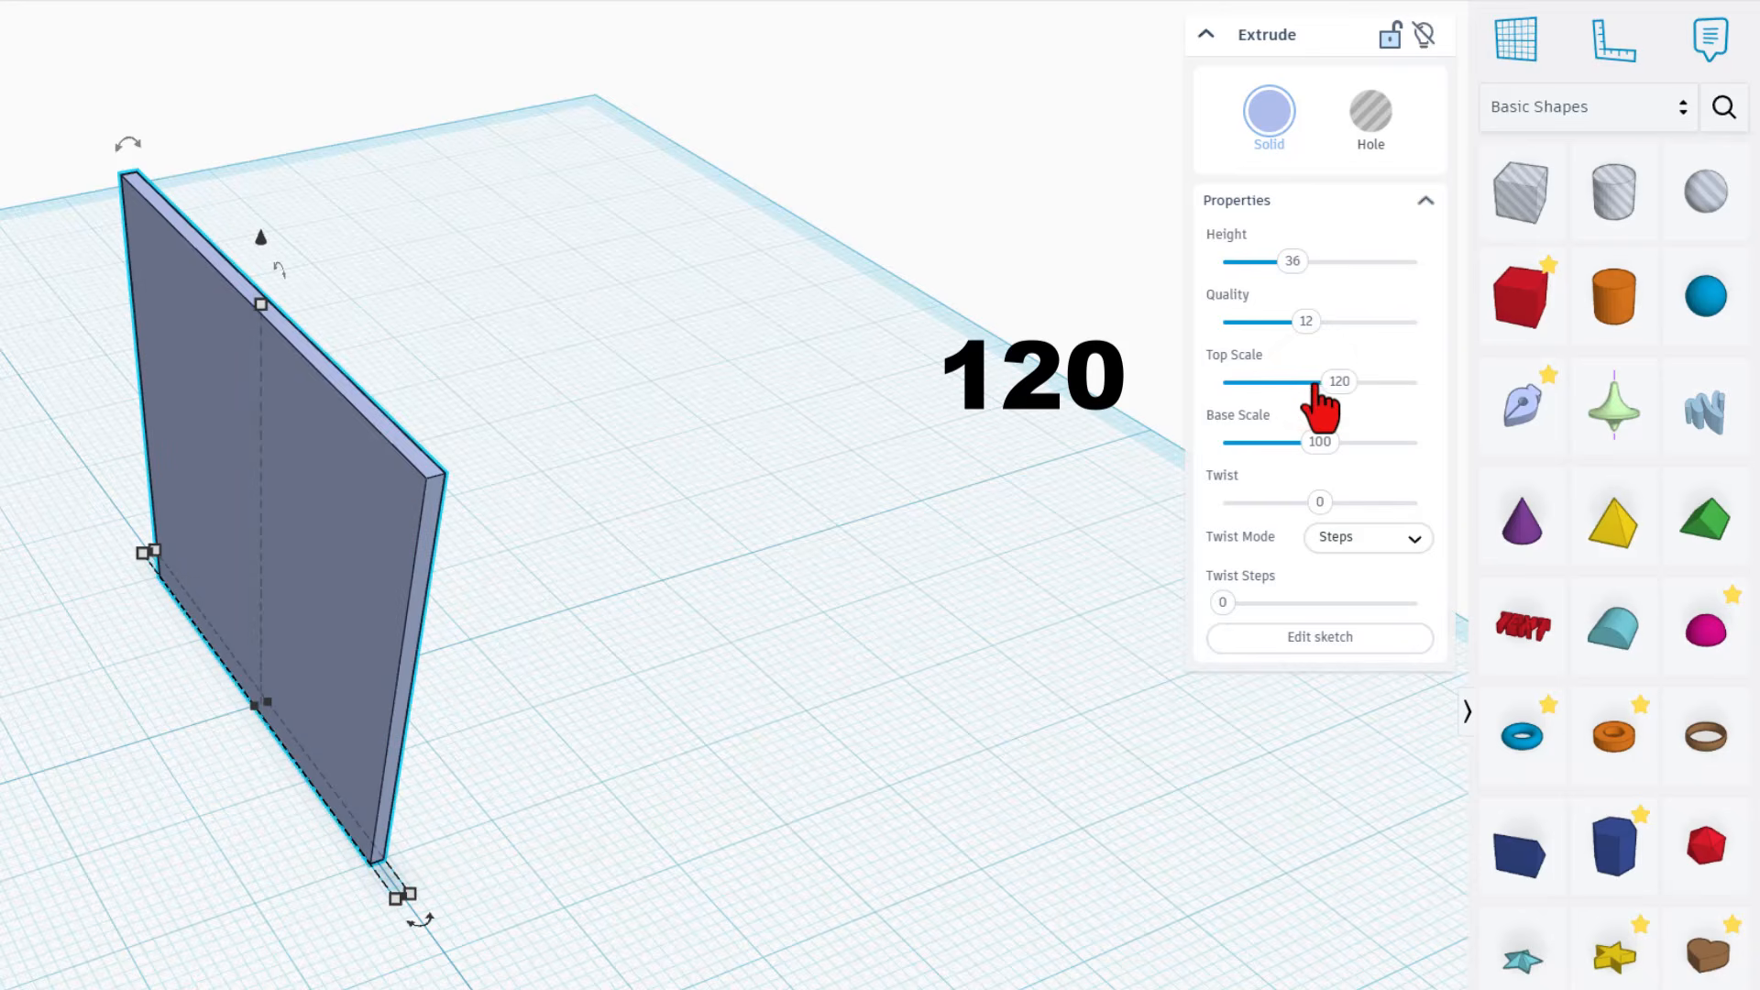
pyautogui.click(1312, 443)
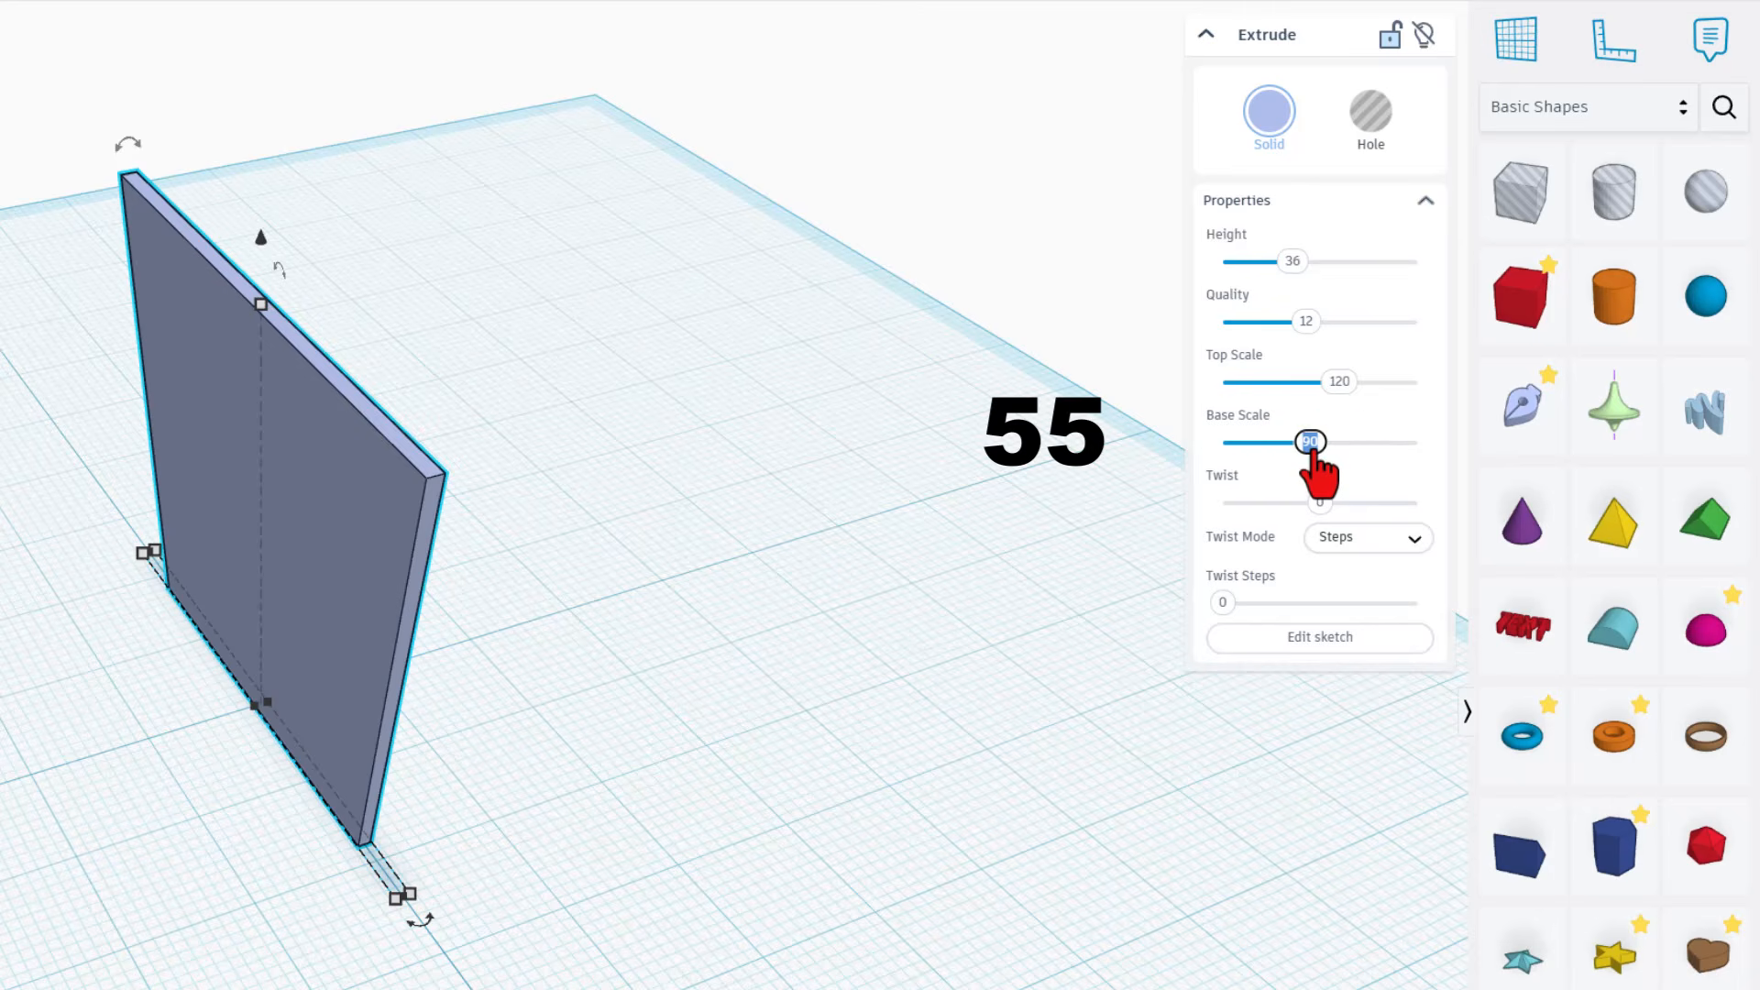
pyautogui.write('55')
pyautogui.press('Return')
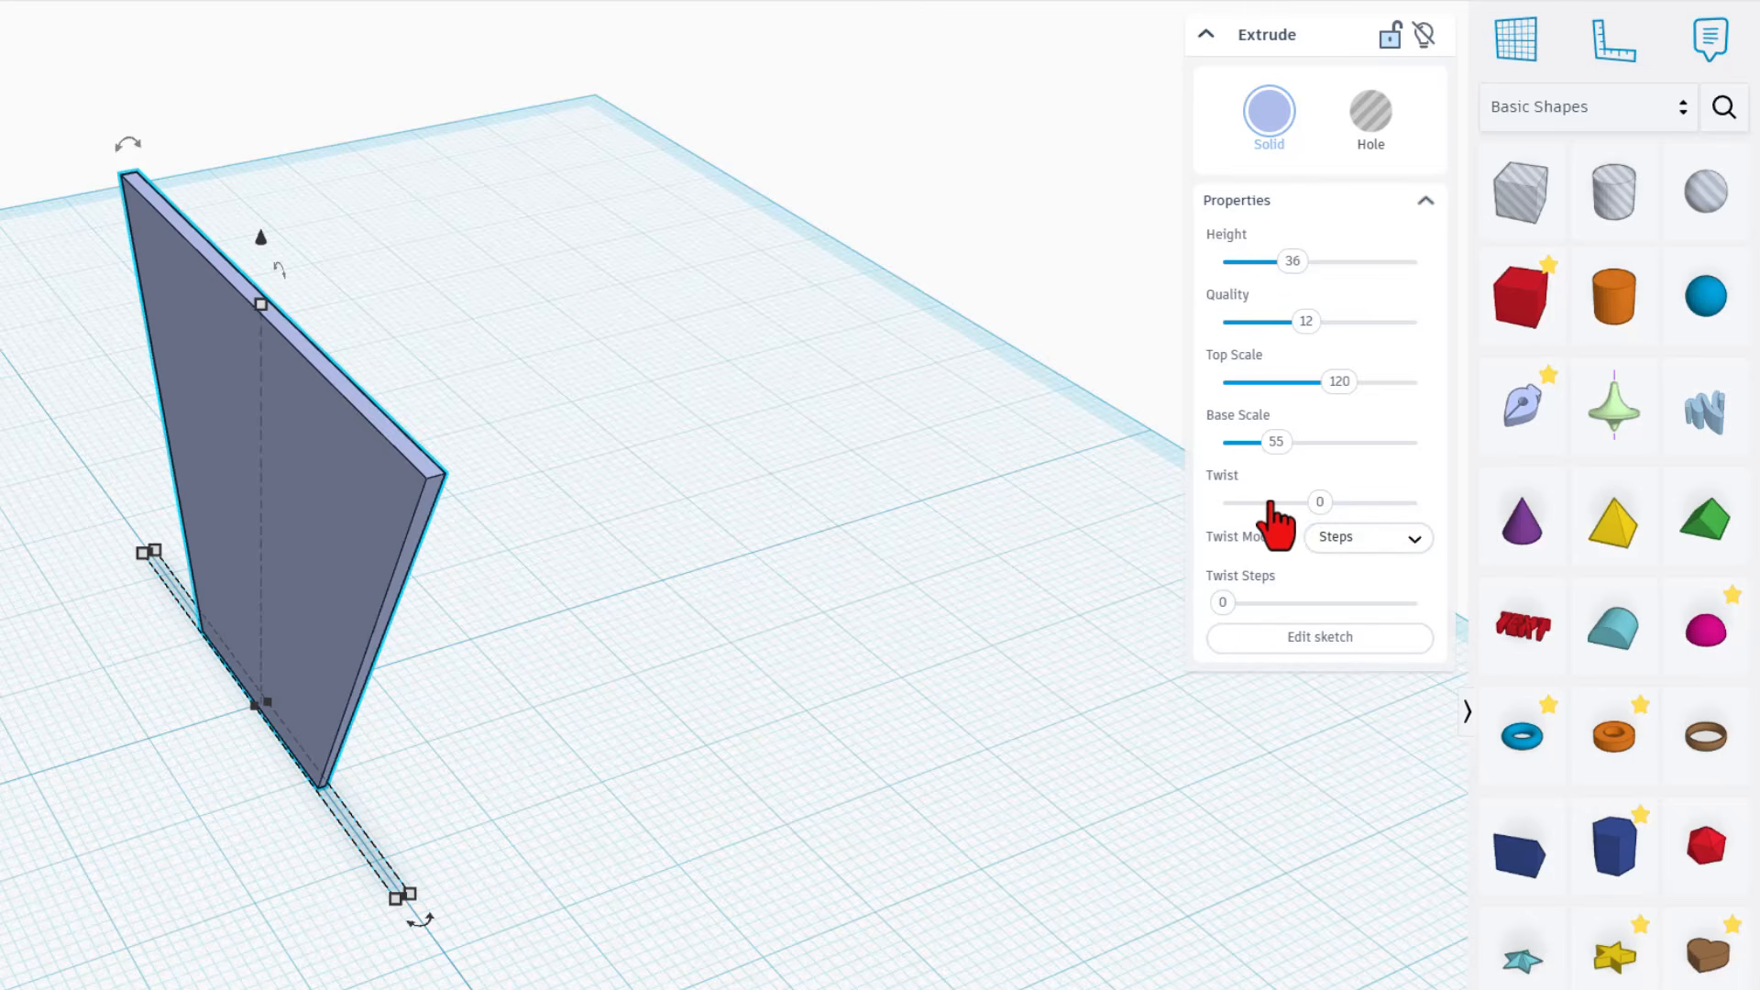
# Twist the extrusion by 30 degrees and set its twist mode to Smooth
pyautogui.moveTo(1320, 510); pyautogui.dragTo(1316, 506)
pyautogui.write('30')
pyautogui.press('Return')
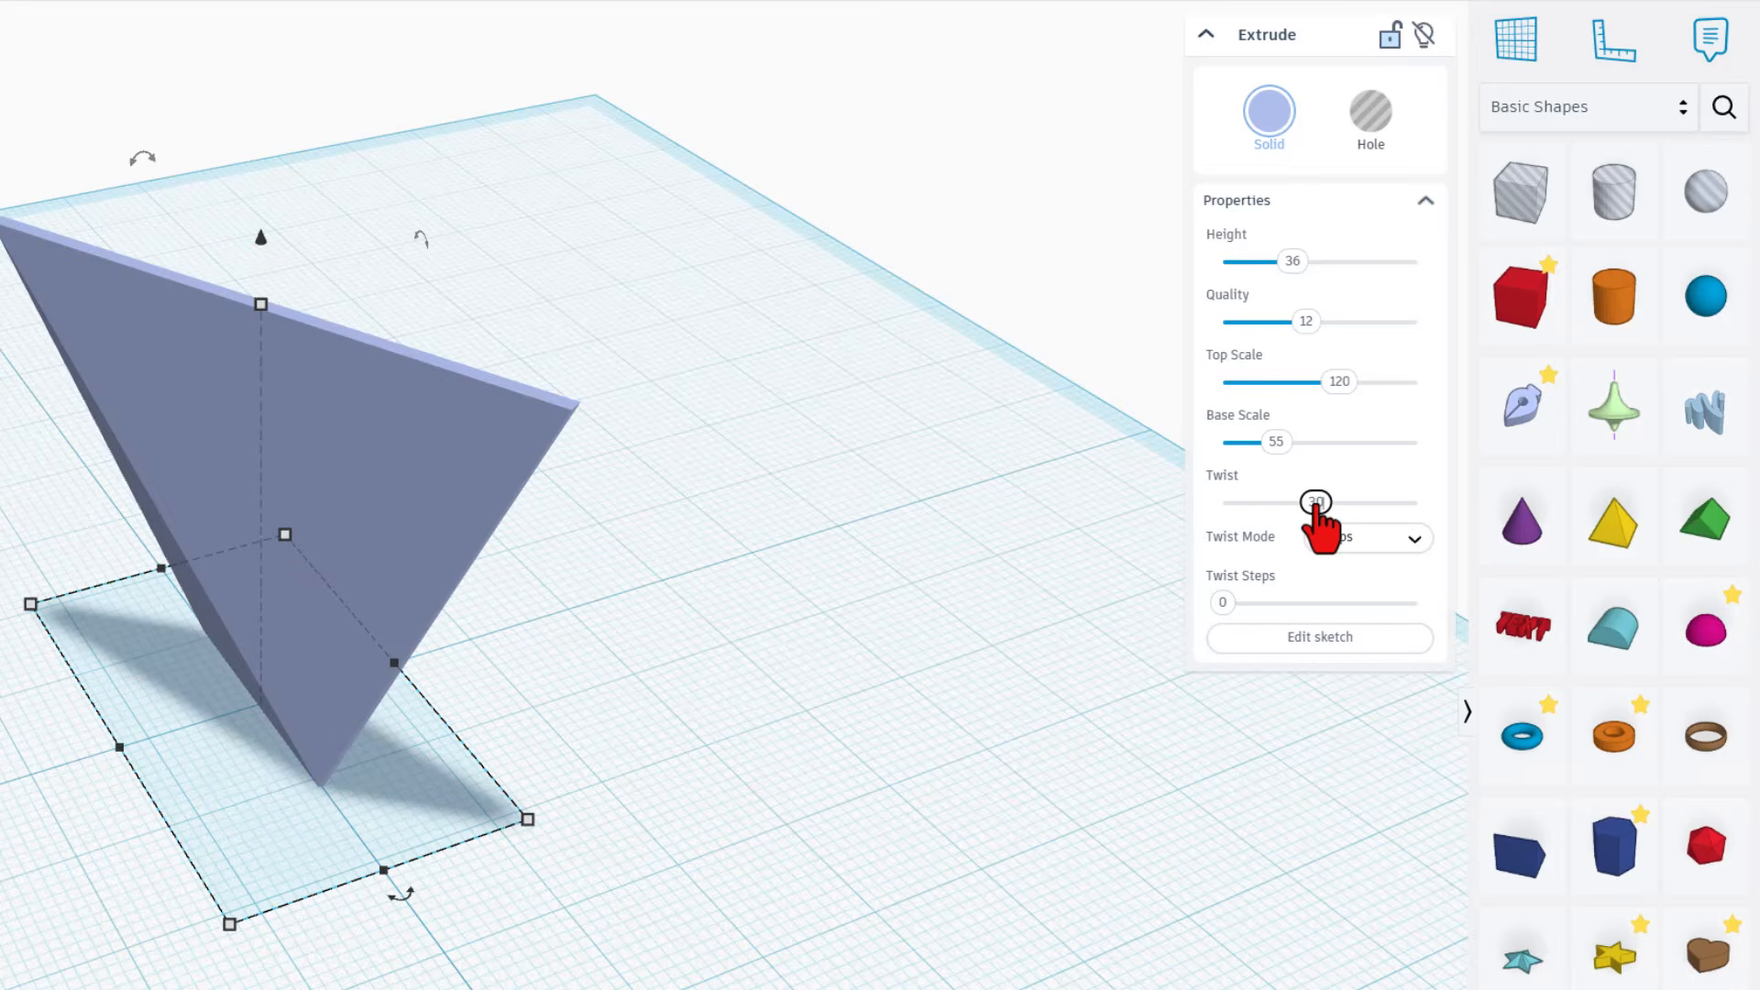
pyautogui.click(1385, 549)
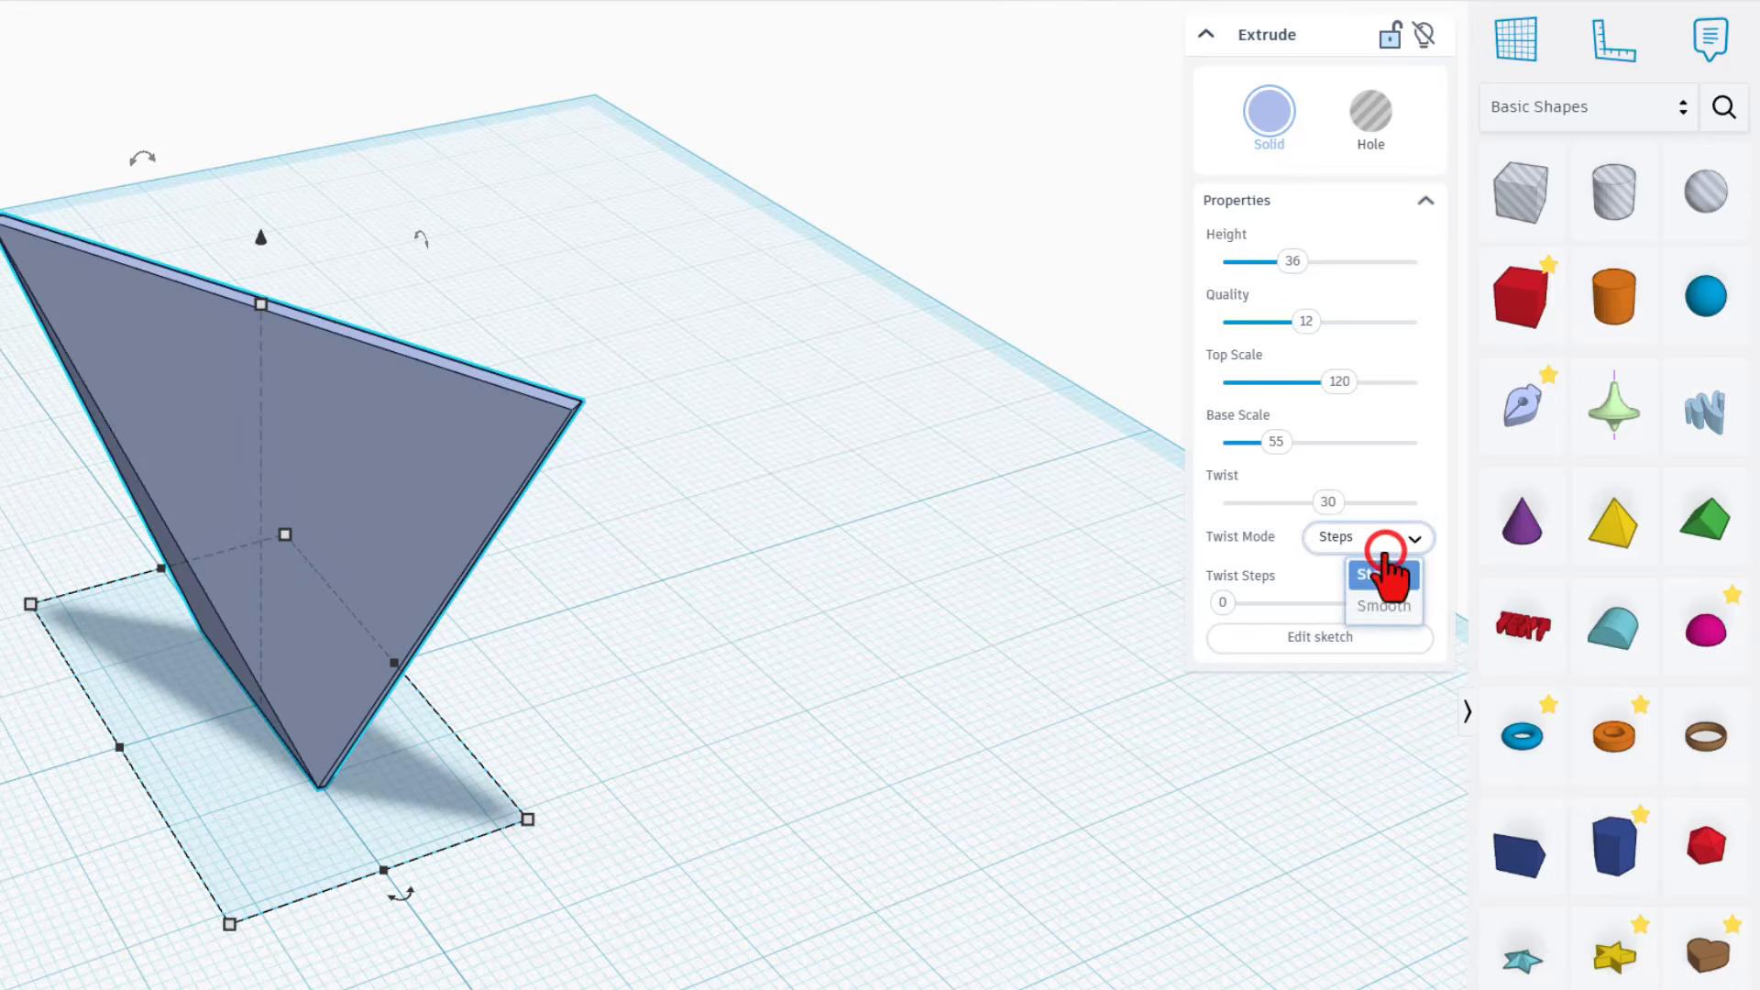
pyautogui.click(1382, 600)
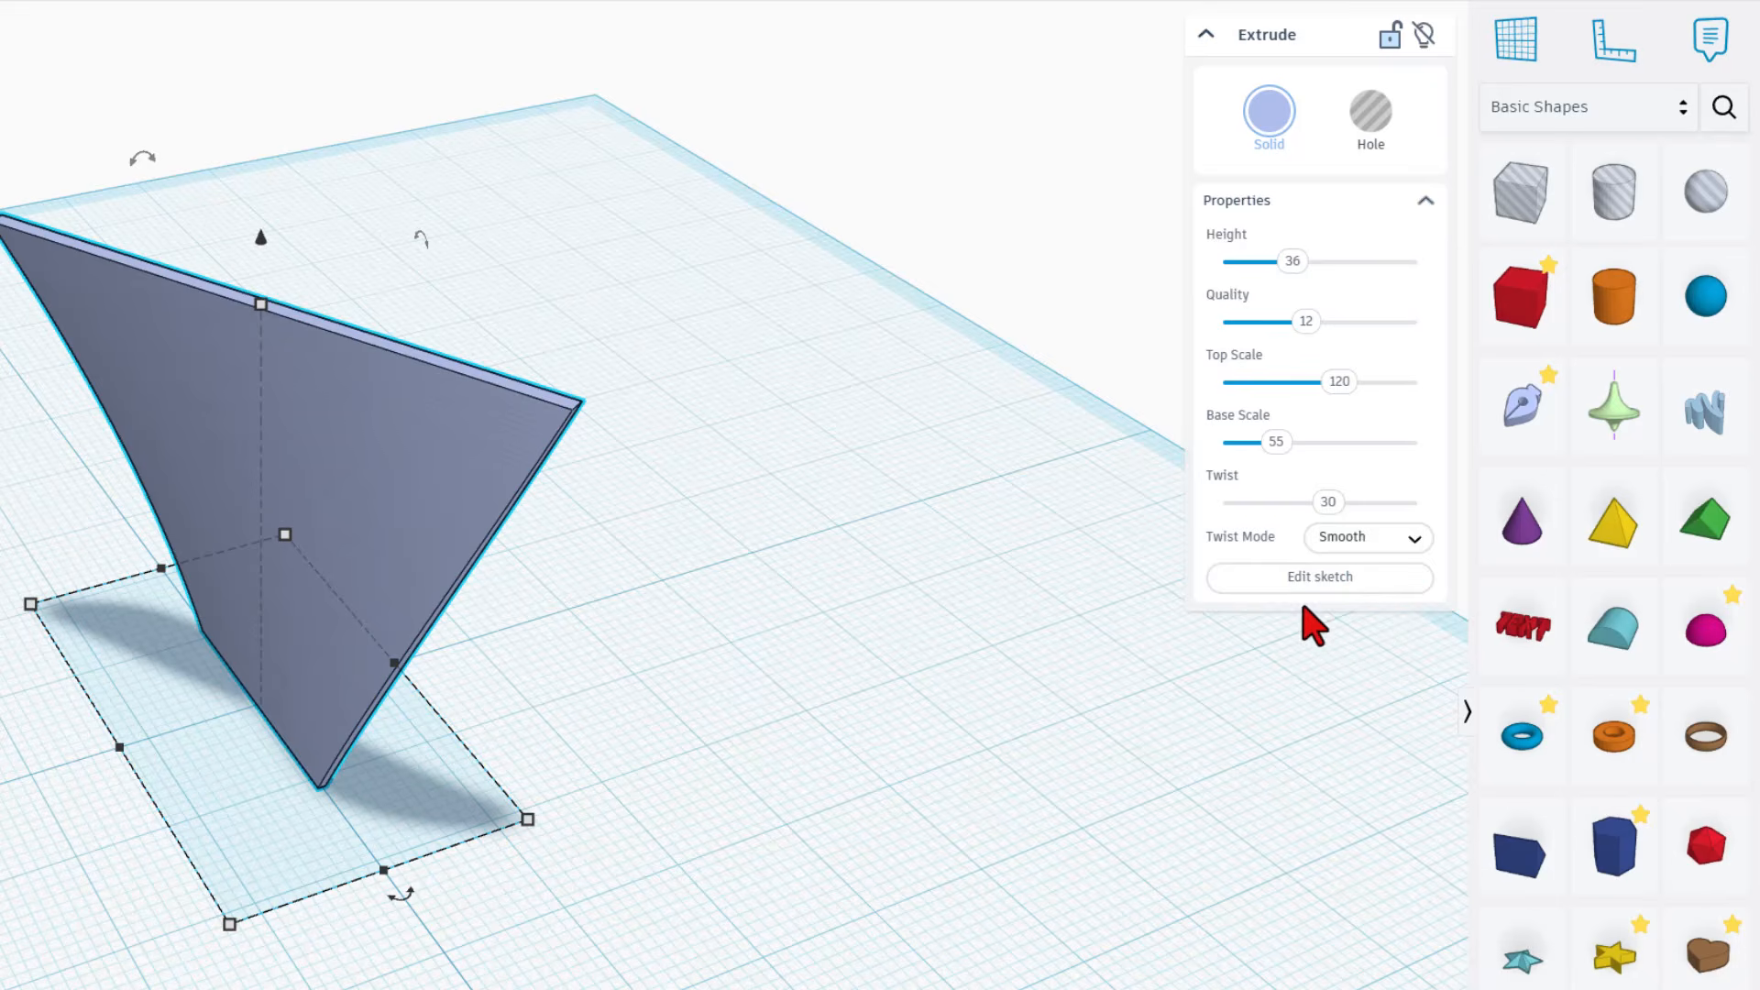
# Duplicate the twisted blade in place and mirror the copy horizontally so the two blades cross
pyautogui.moveTo(1200, 579); pyautogui.dragTo(1332, 586, button='right')
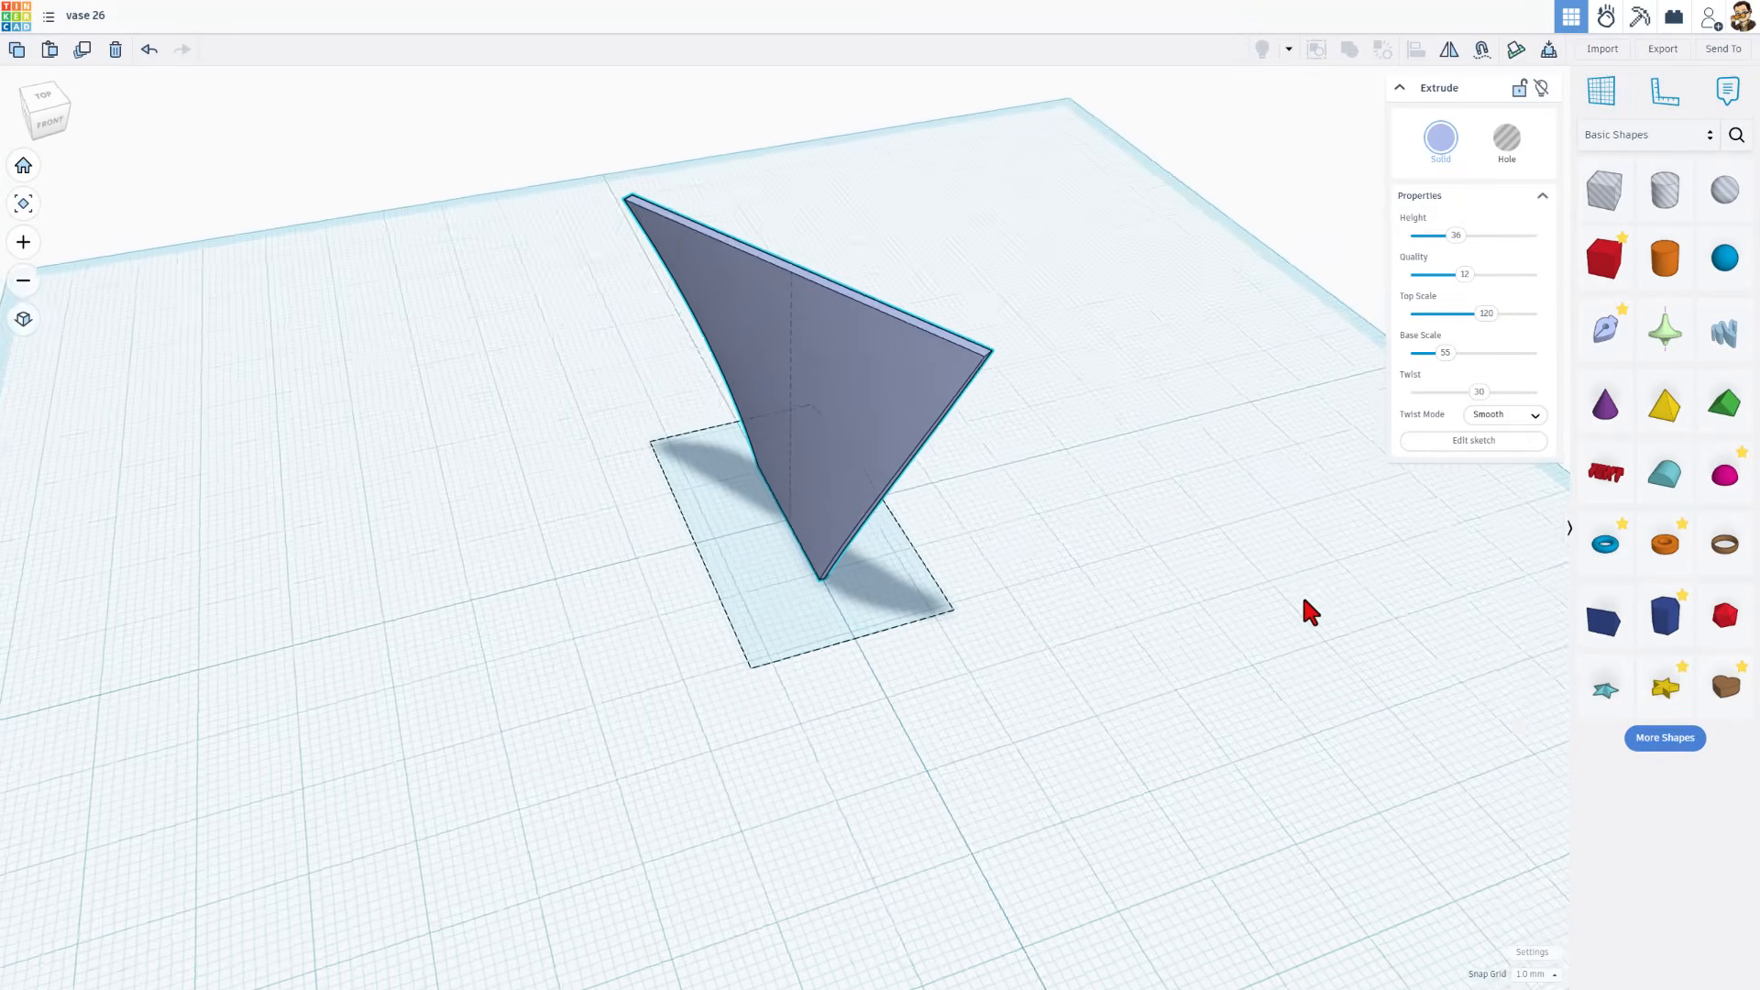
pyautogui.moveTo(1164, 557); pyautogui.dragTo(851, 431, button='right')
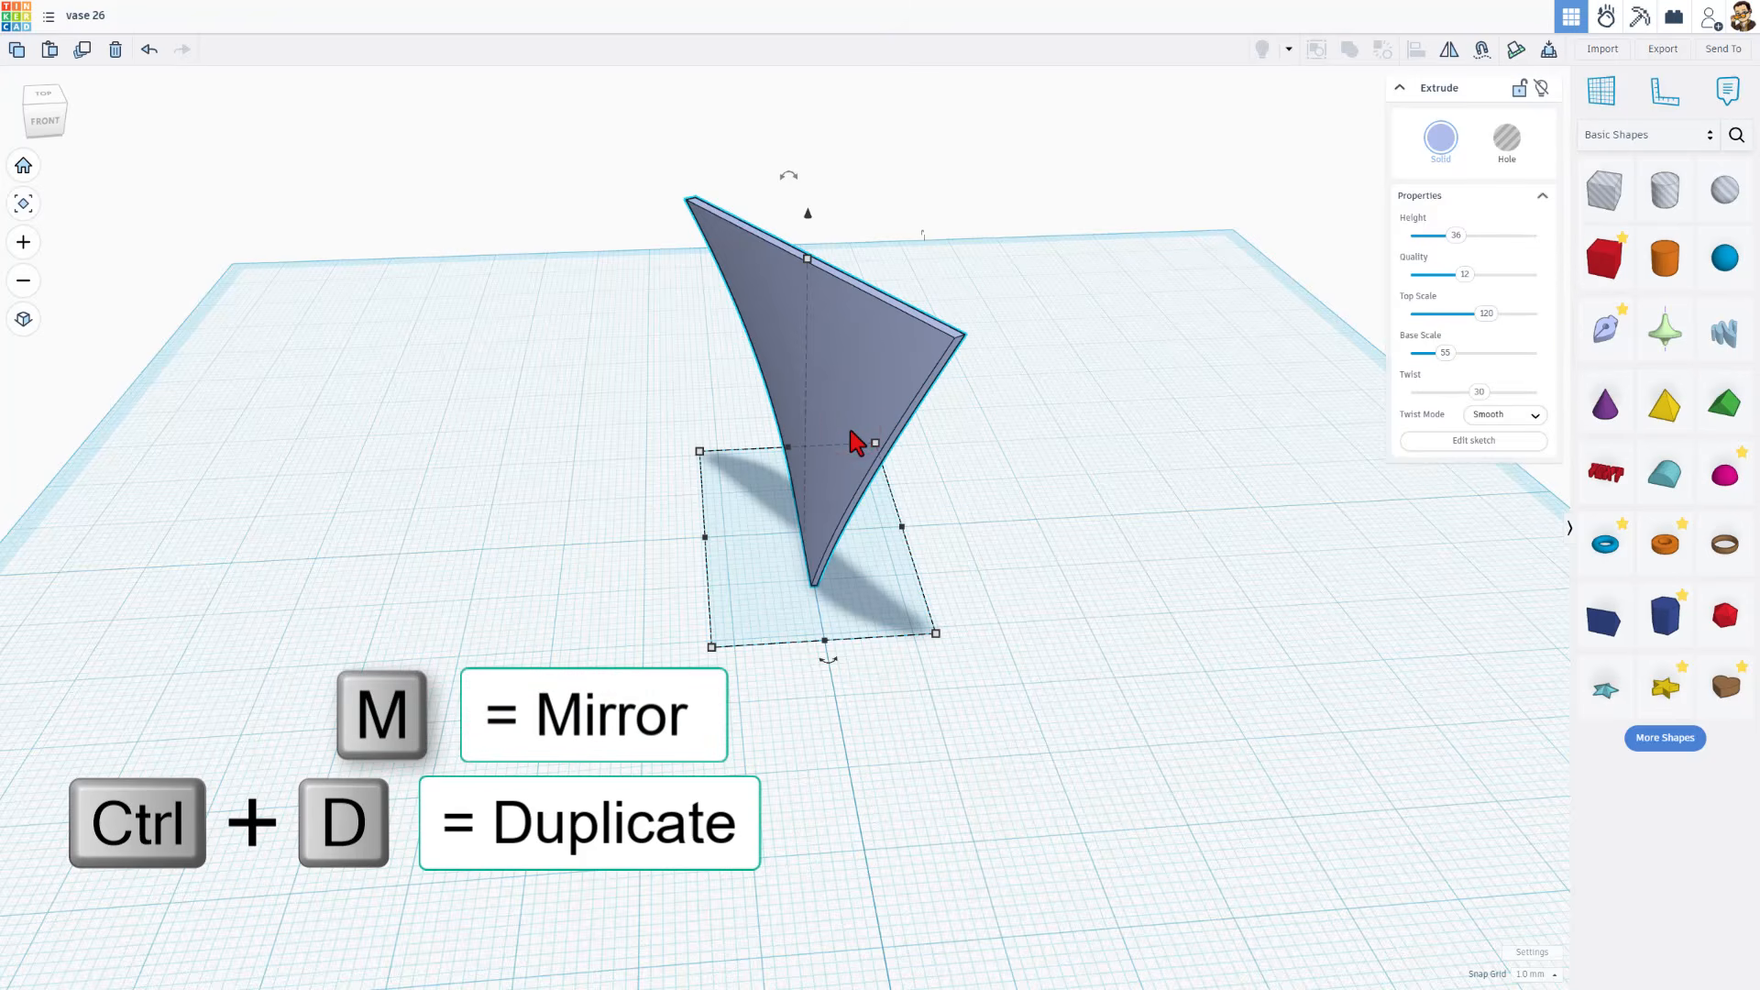
pyautogui.click(1443, 55)
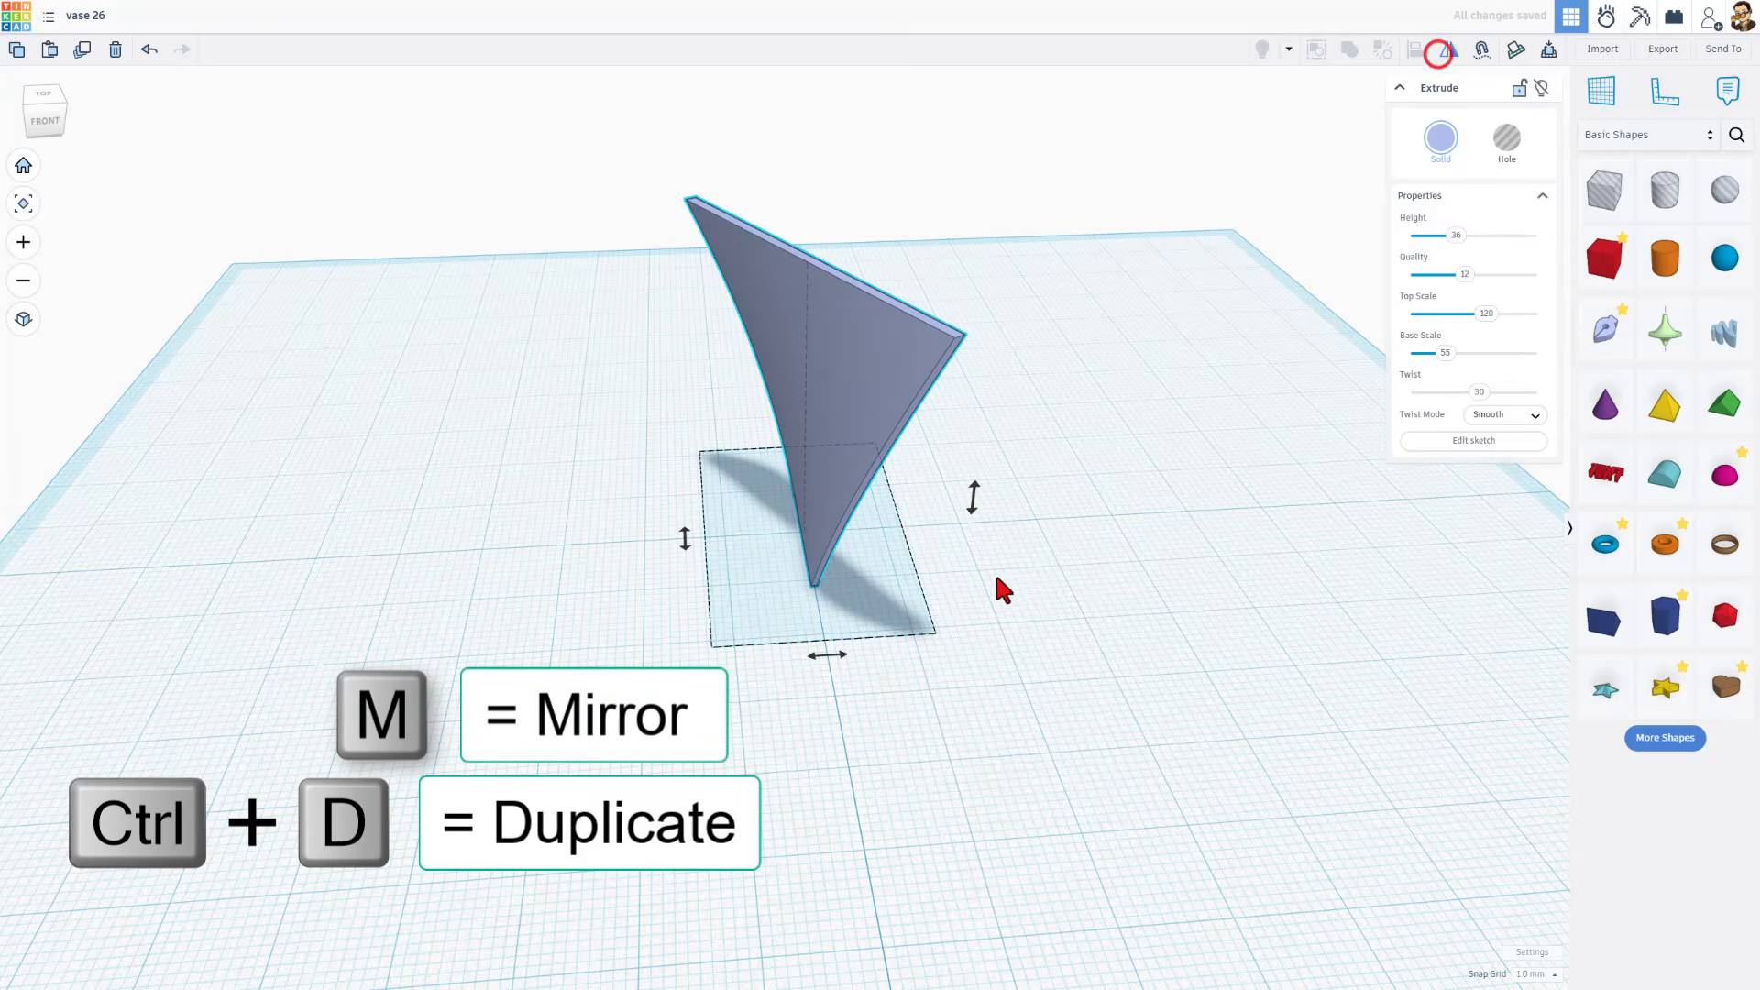
pyautogui.click(829, 658)
pyautogui.click(878, 759)
pyautogui.moveTo(878, 766); pyautogui.dragTo(782, 421, button='right')
# Colour the mirrored blade dark blue and the original blade yellow
pyautogui.click(824, 394)
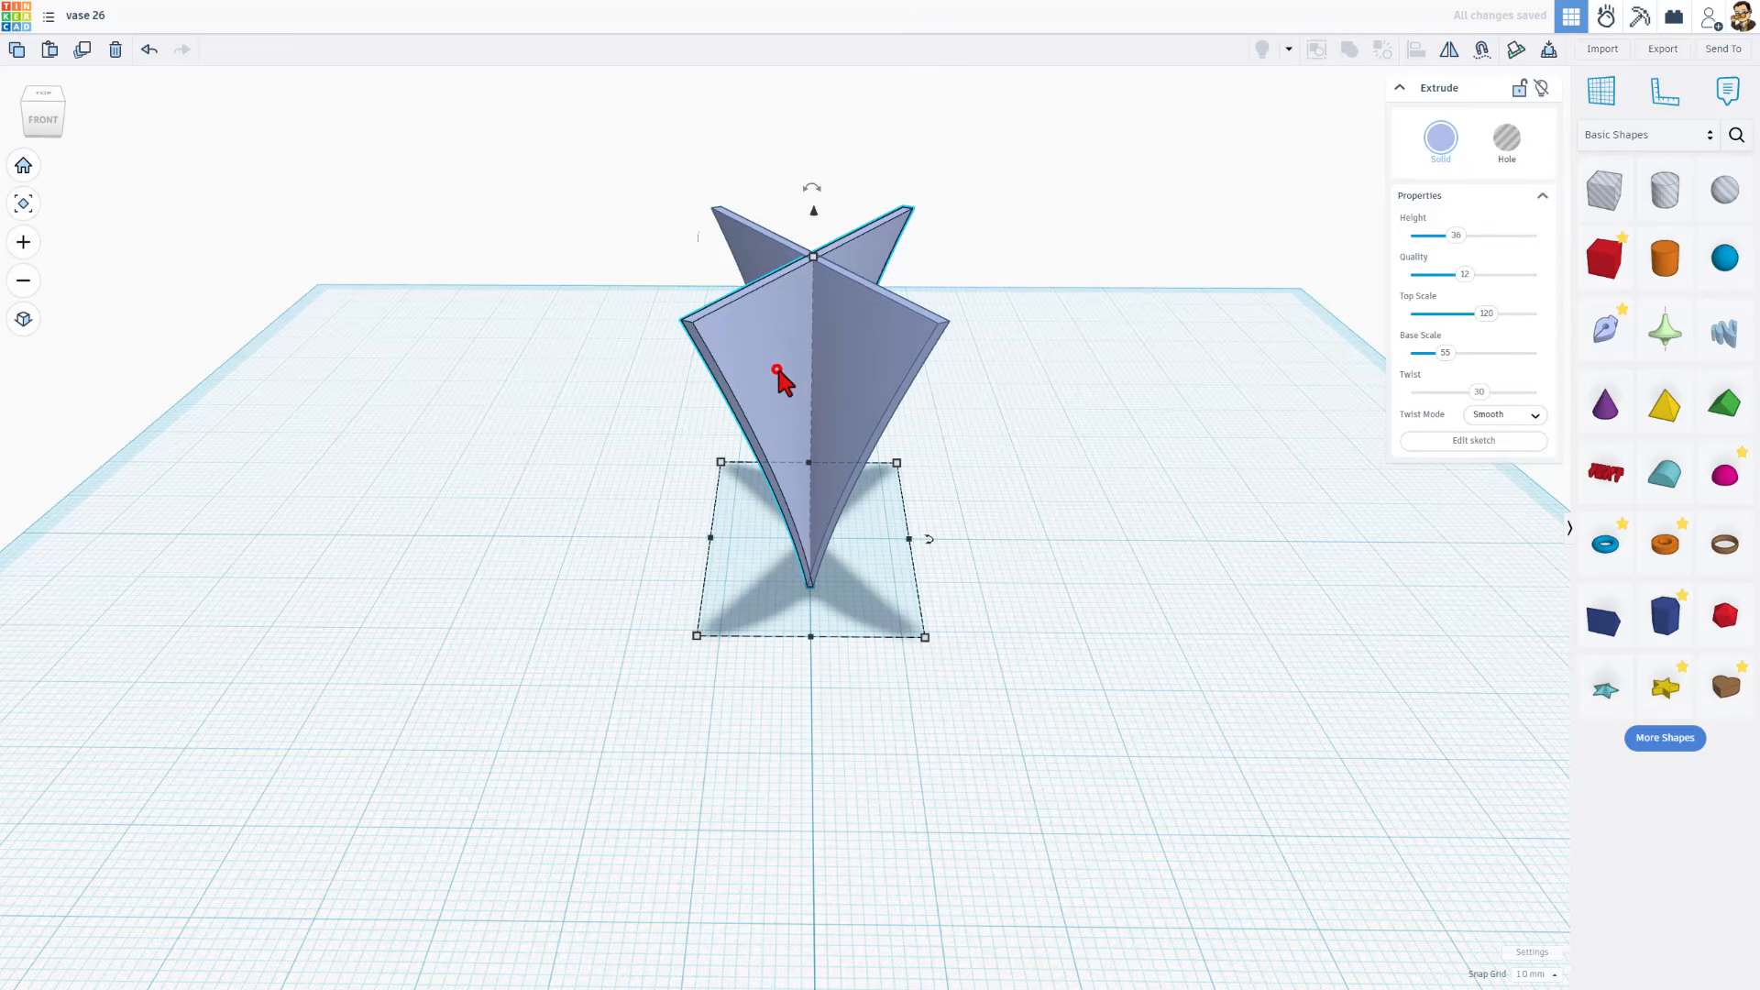
pyautogui.click(1444, 139)
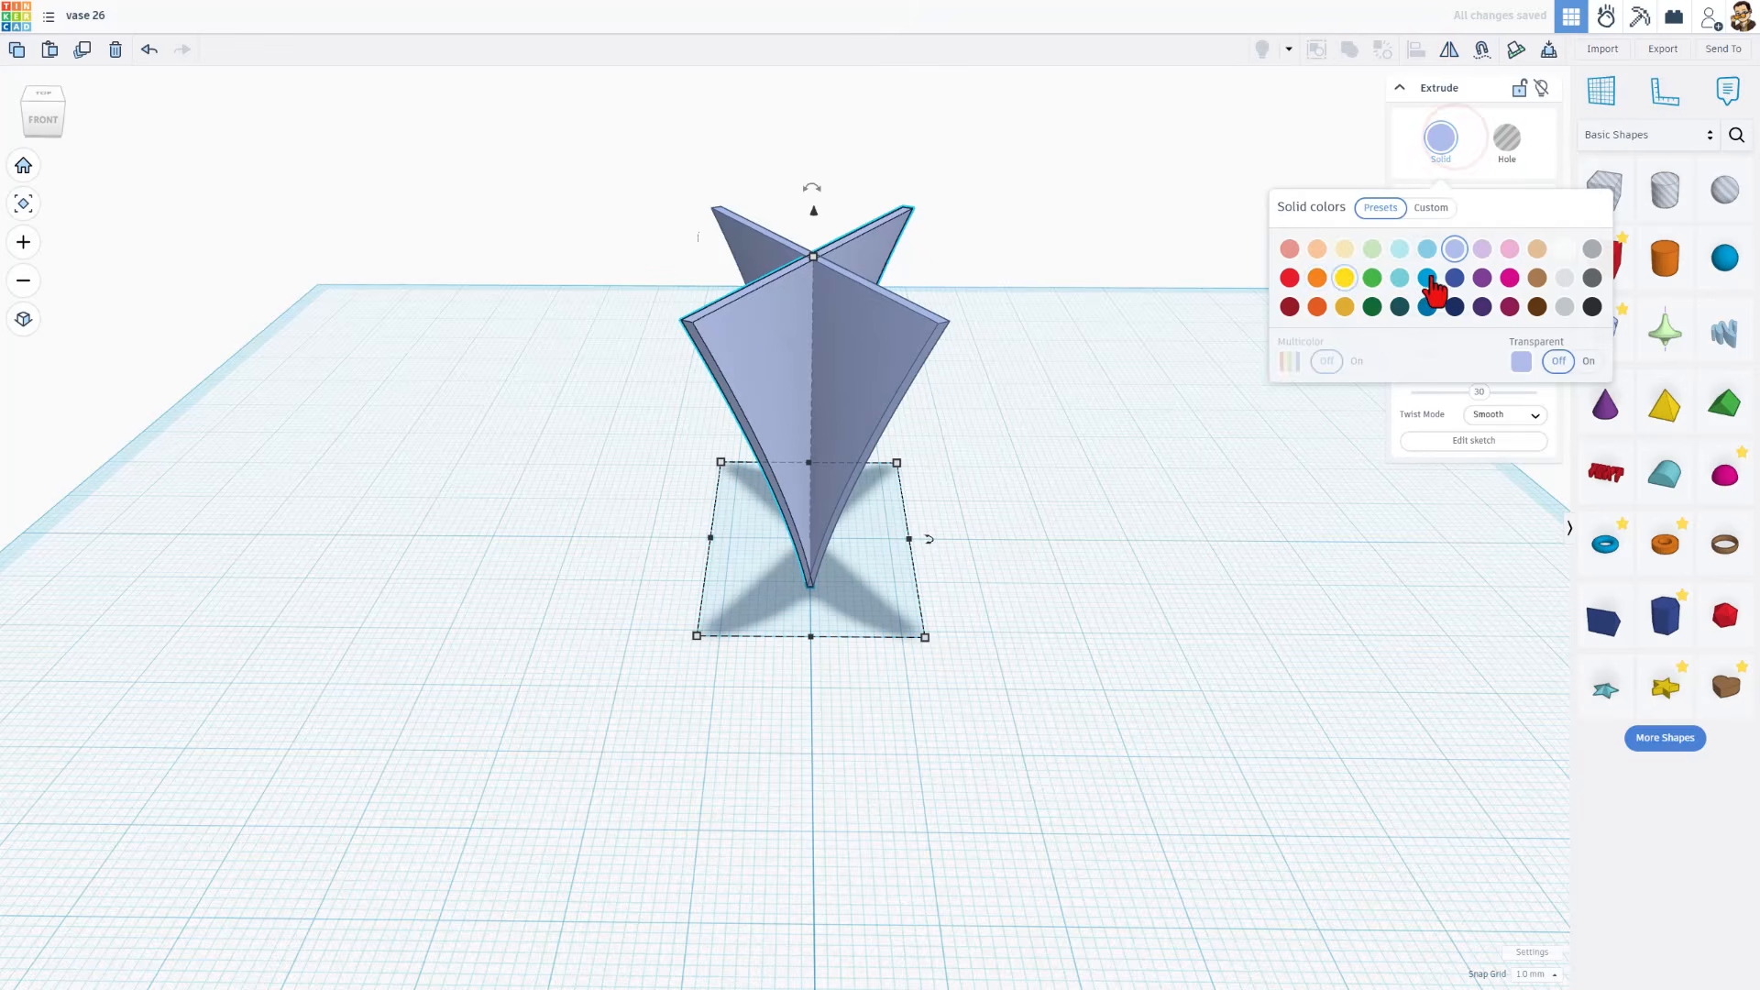
pyautogui.click(1455, 307)
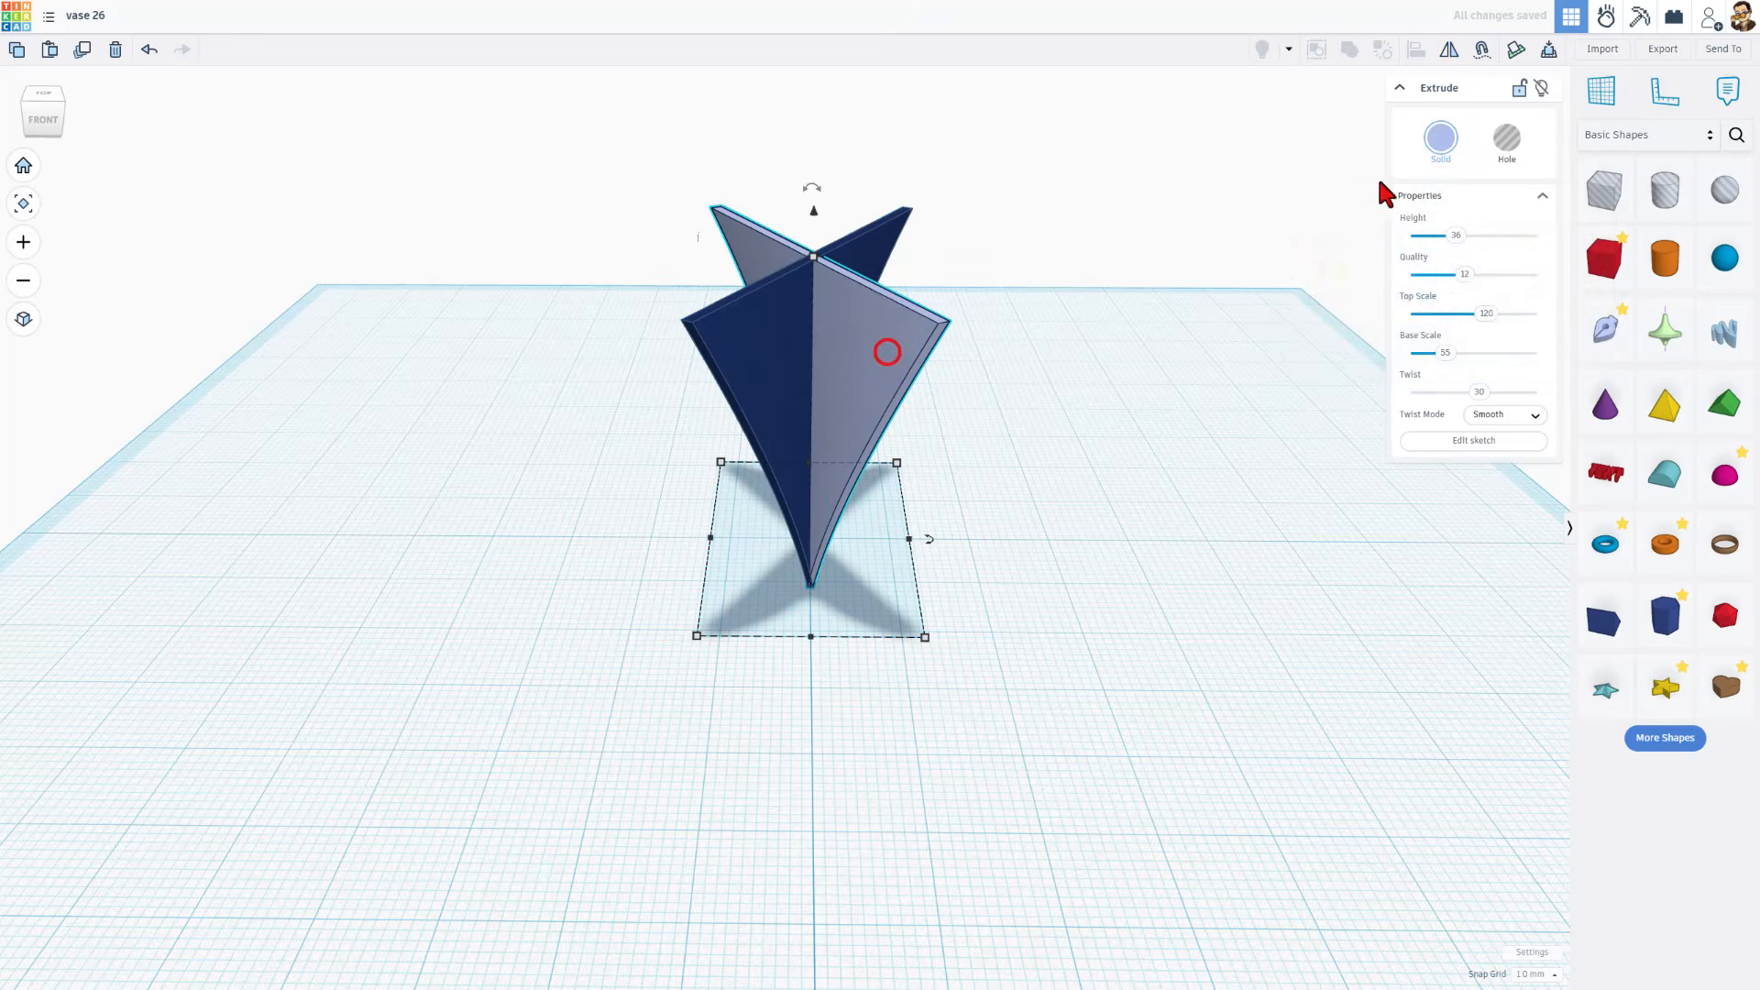
pyautogui.click(1441, 139)
pyautogui.click(1348, 278)
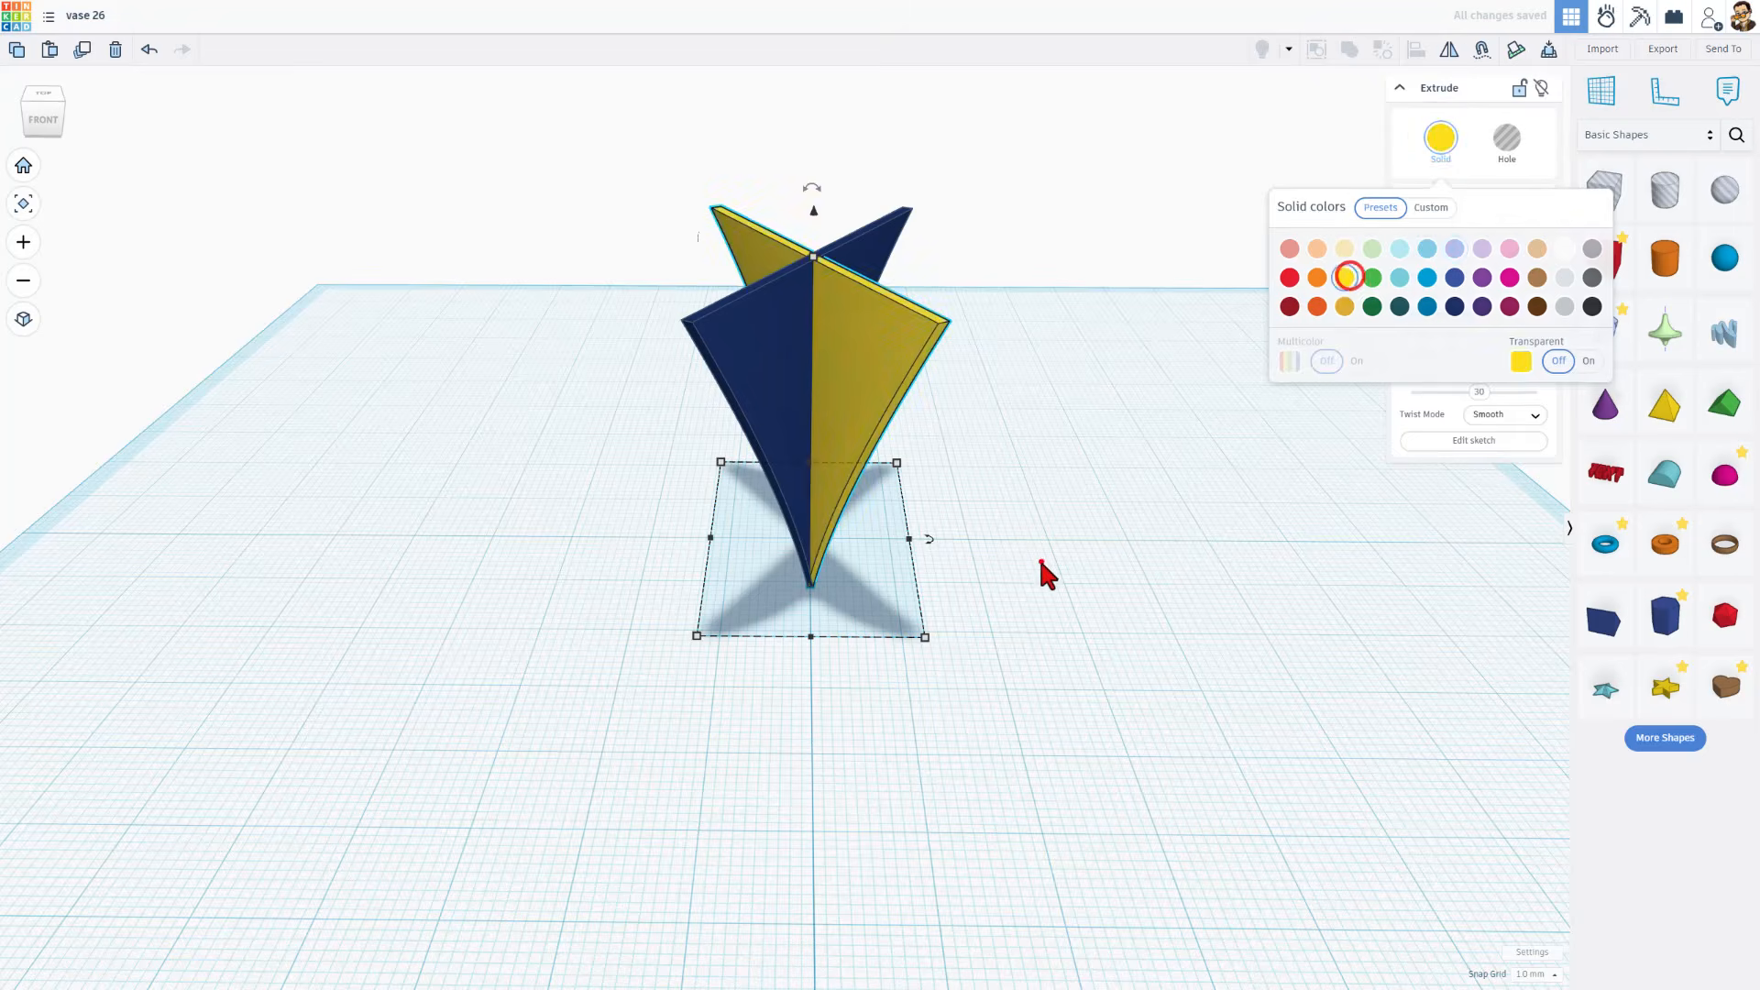
pyautogui.click(1041, 561)
# Duplicate both crossed blades in place and rotate the copies -15° around the vertical axis
pyautogui.moveTo(950, 613)
pyautogui.mouseDown(button='right')
pyautogui.moveTo(1109, 579)
pyautogui.moveTo(1077, 567)
pyautogui.moveTo(935, 642)
pyautogui.mouseUp(button='right')
pyautogui.moveTo(628, 452); pyautogui.dragTo(640, 466)
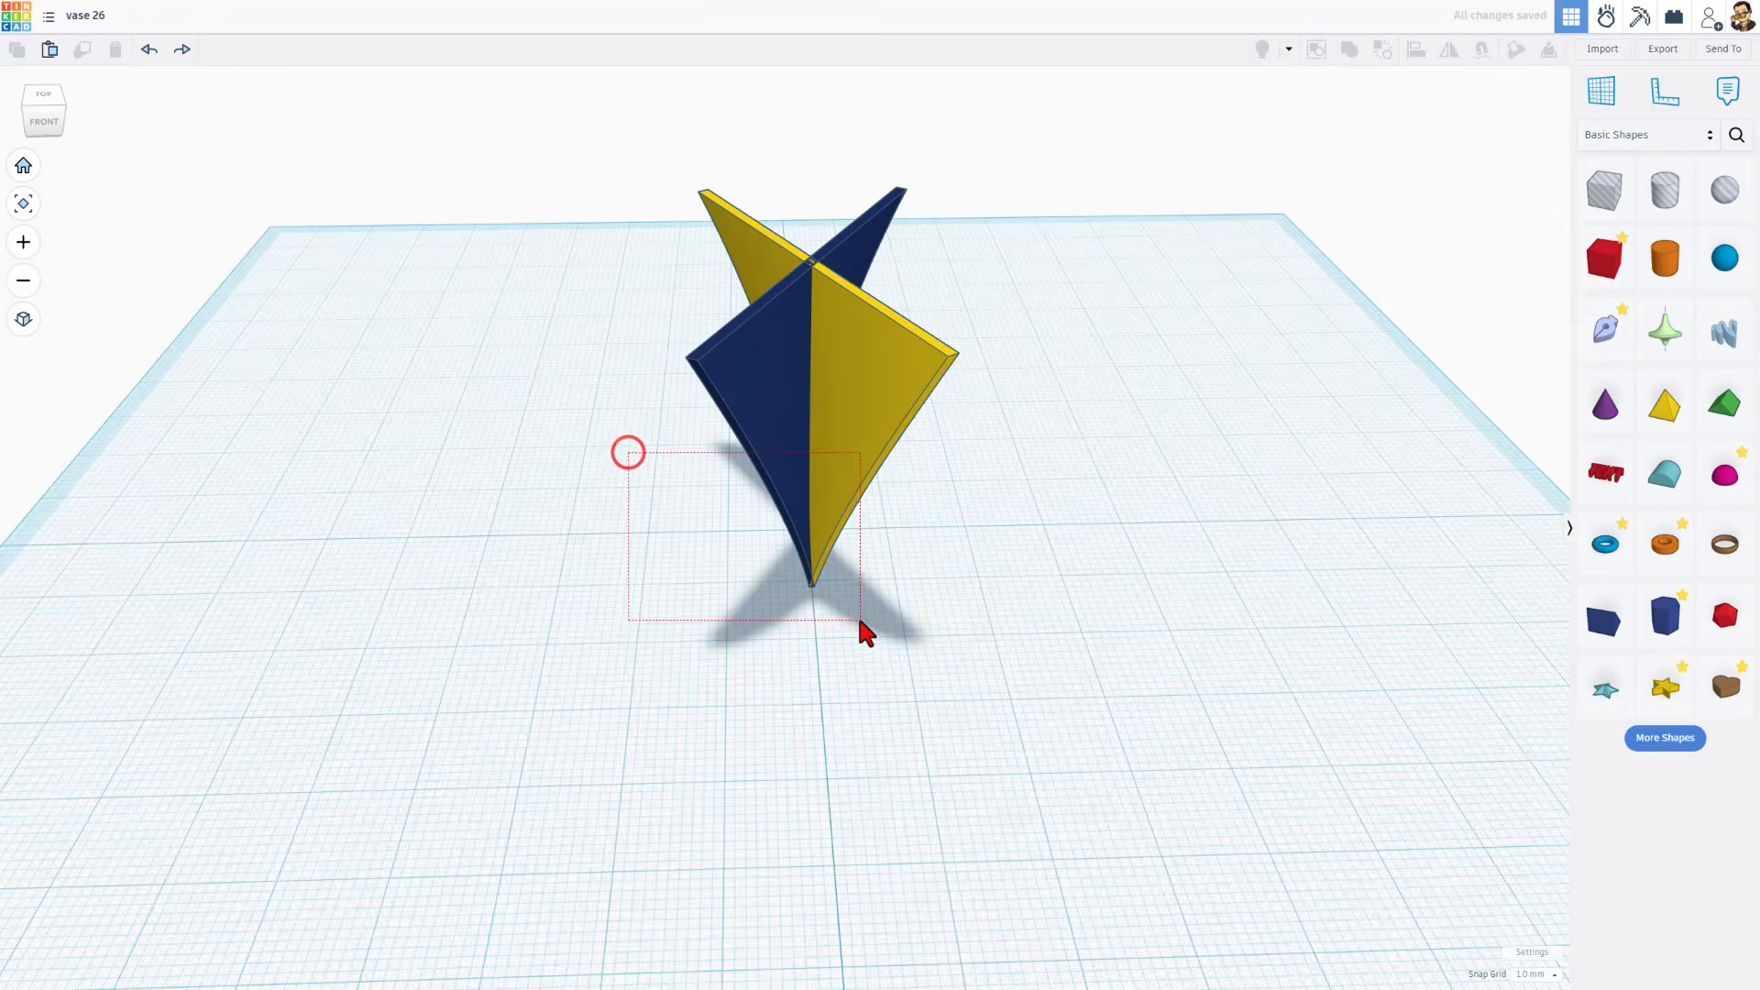
pyautogui.hotkey('ctrl', 'd')
pyautogui.moveTo(860, 621); pyautogui.dragTo(959, 842)
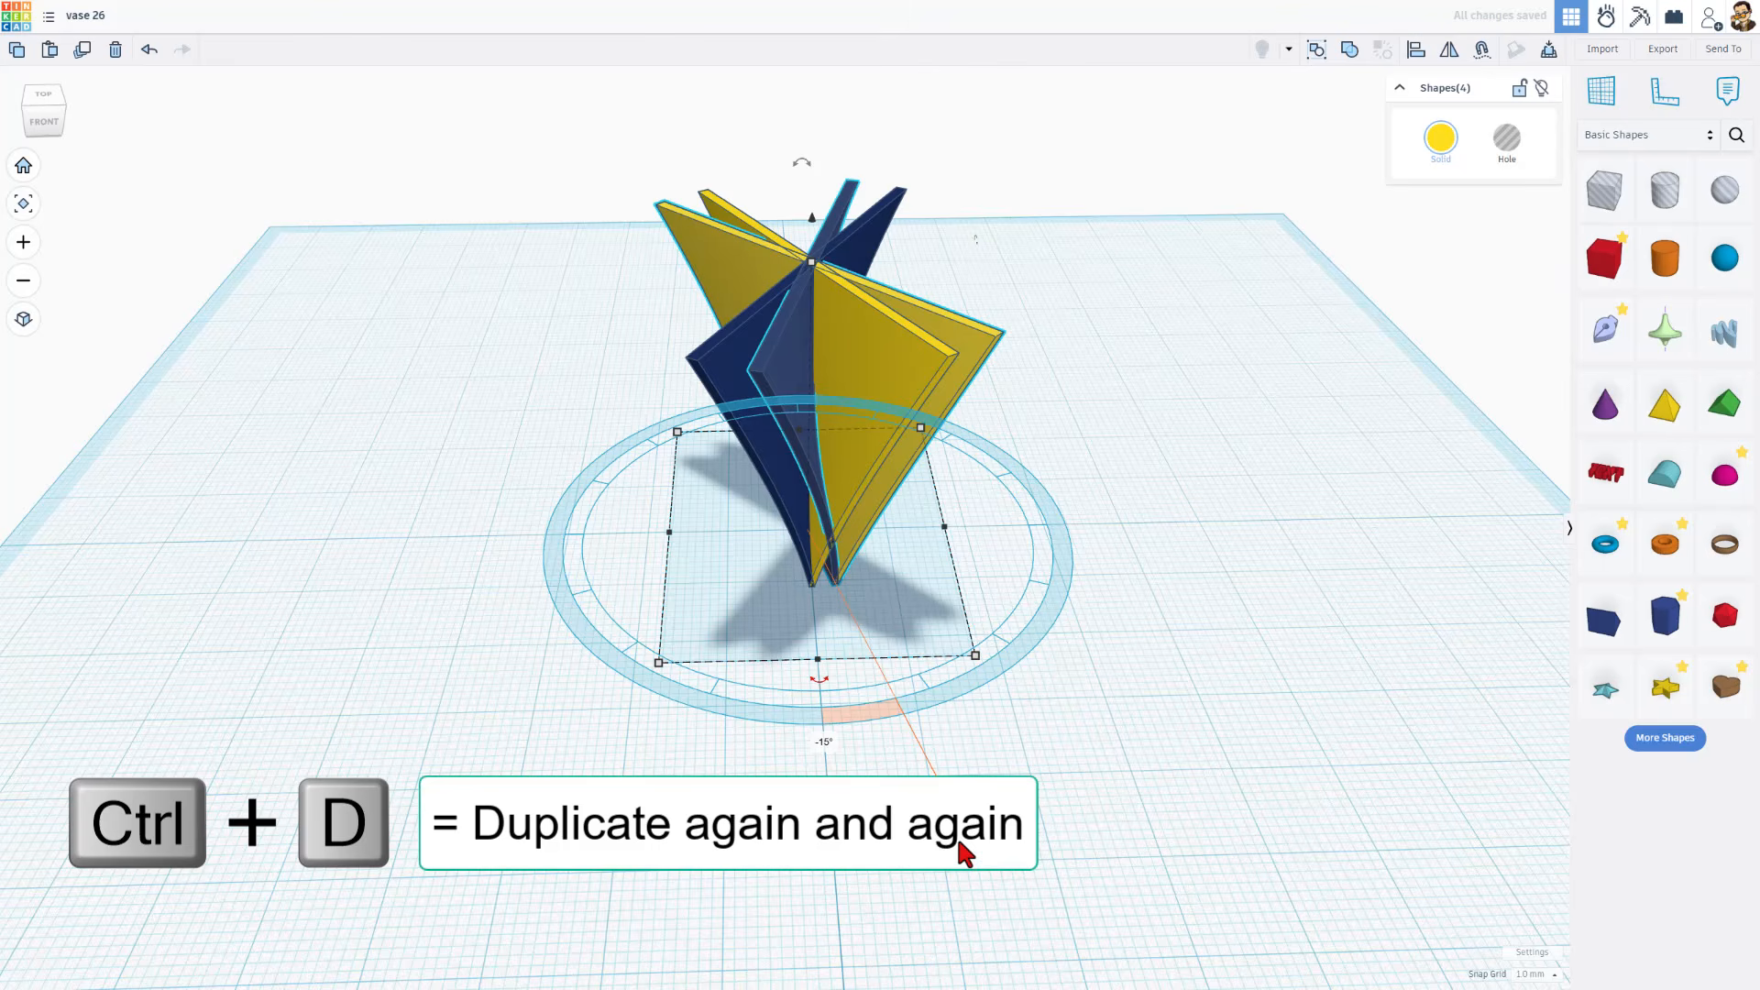
# Repeat the rotated duplication at 15° intervals to fan the blades around the vertical axis into the vase body
pyautogui.hotkey('ctrl', 'd')
pyautogui.hotkey('ctrl', 'd')
pyautogui.hotkey('ctrl', 'd')
pyautogui.hotkey('ctrl', 'd')
pyautogui.hotkey('ctrl', 'd')
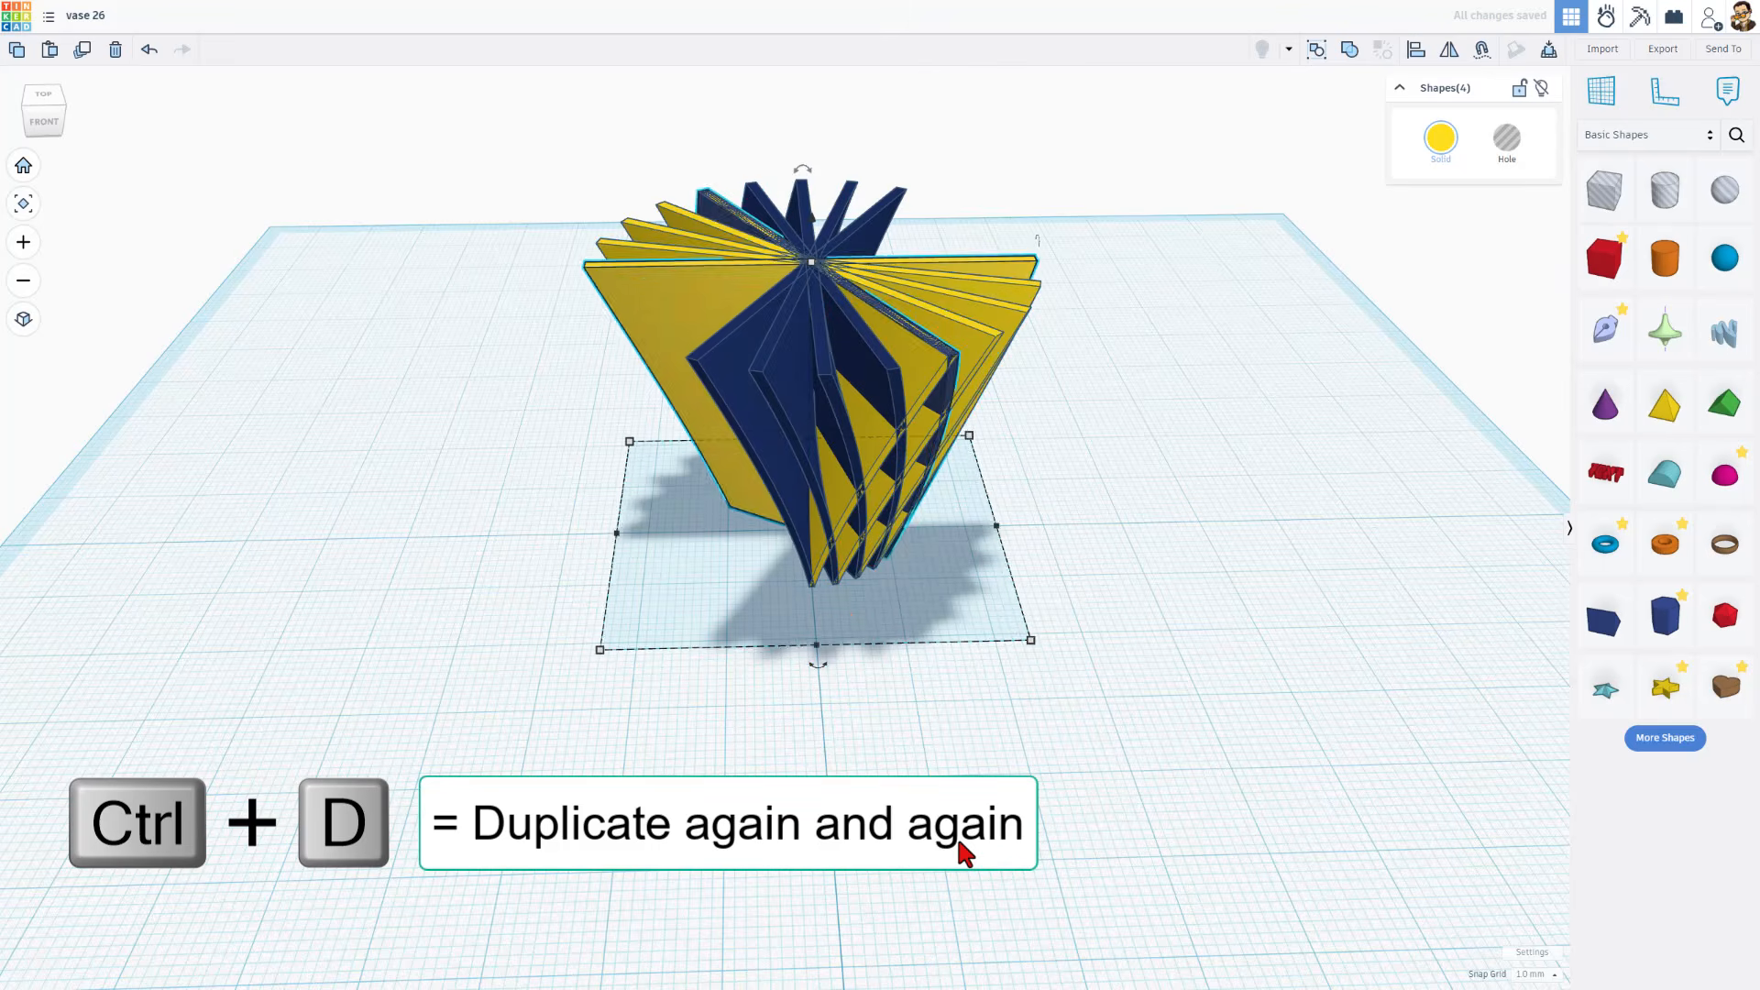
pyautogui.hotkey('ctrl', 'd')
pyautogui.hotkey('ctrl', 'd')
pyautogui.hotkey('ctrl', 'd')
pyautogui.hotkey('ctrl', 'd')
pyautogui.hotkey('ctrl', 'd')
pyautogui.hotkey('ctrl', 'd')
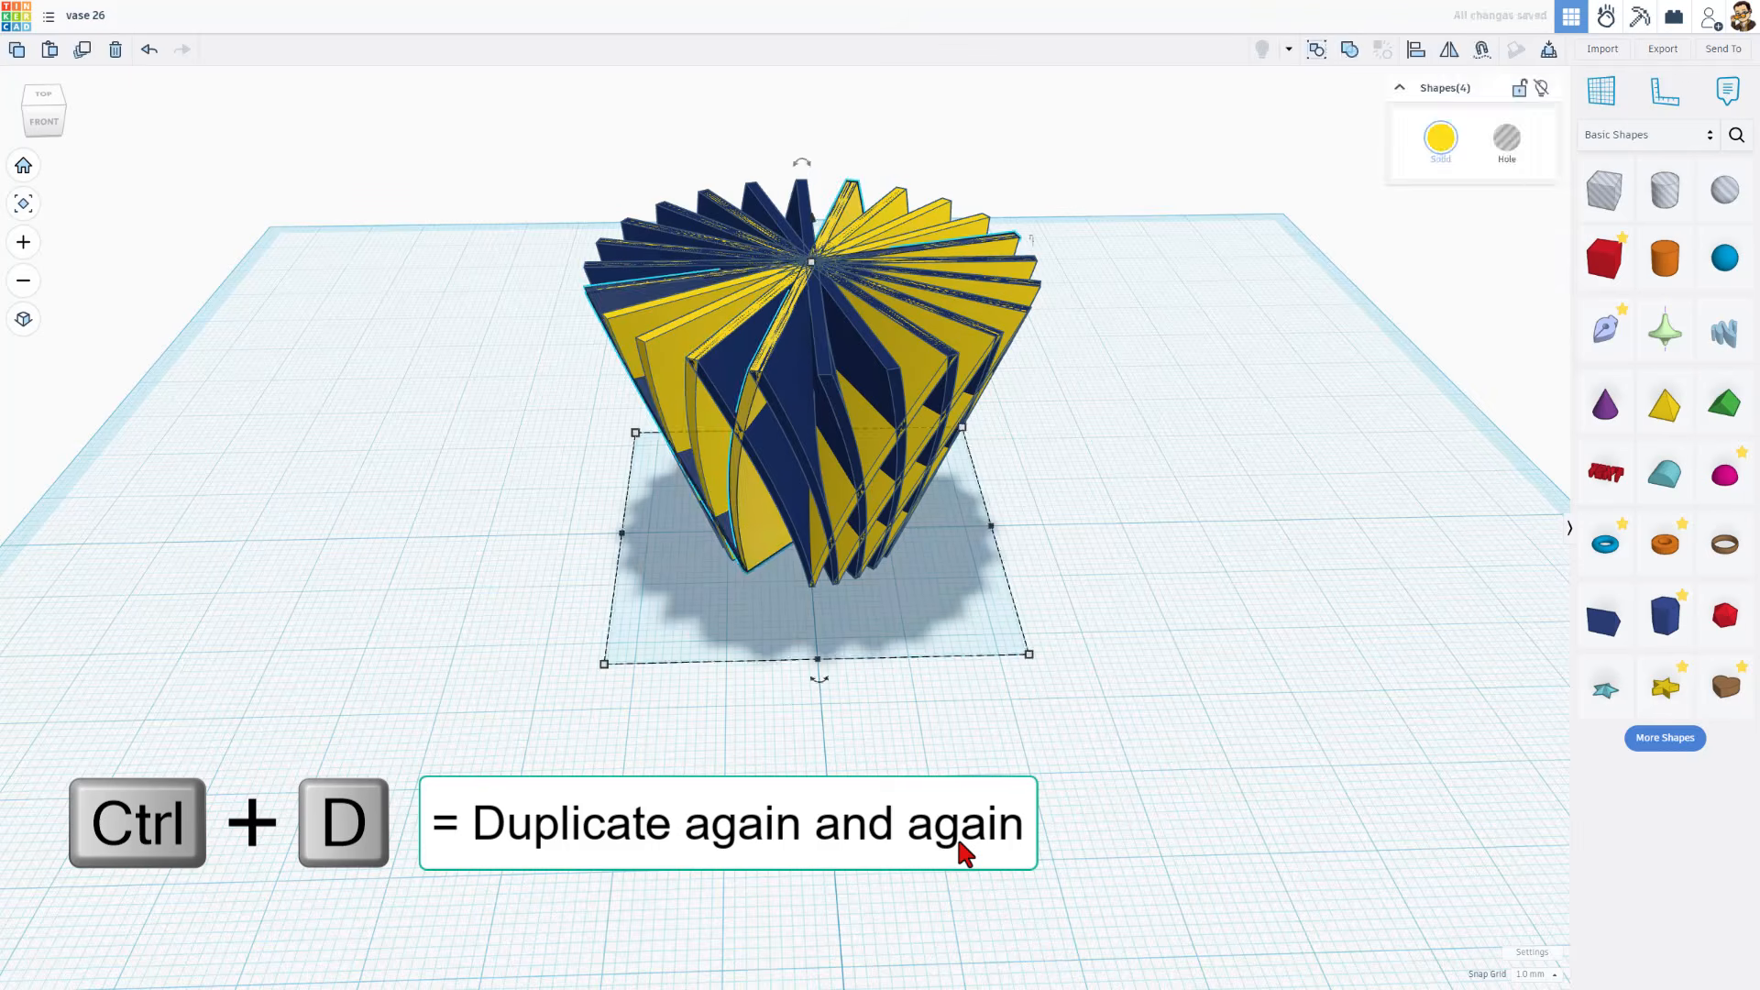
# Duplicate the rotated blade pair once more to close the remaining gap in the vase body
pyautogui.hotkey('ctrl', 'd')
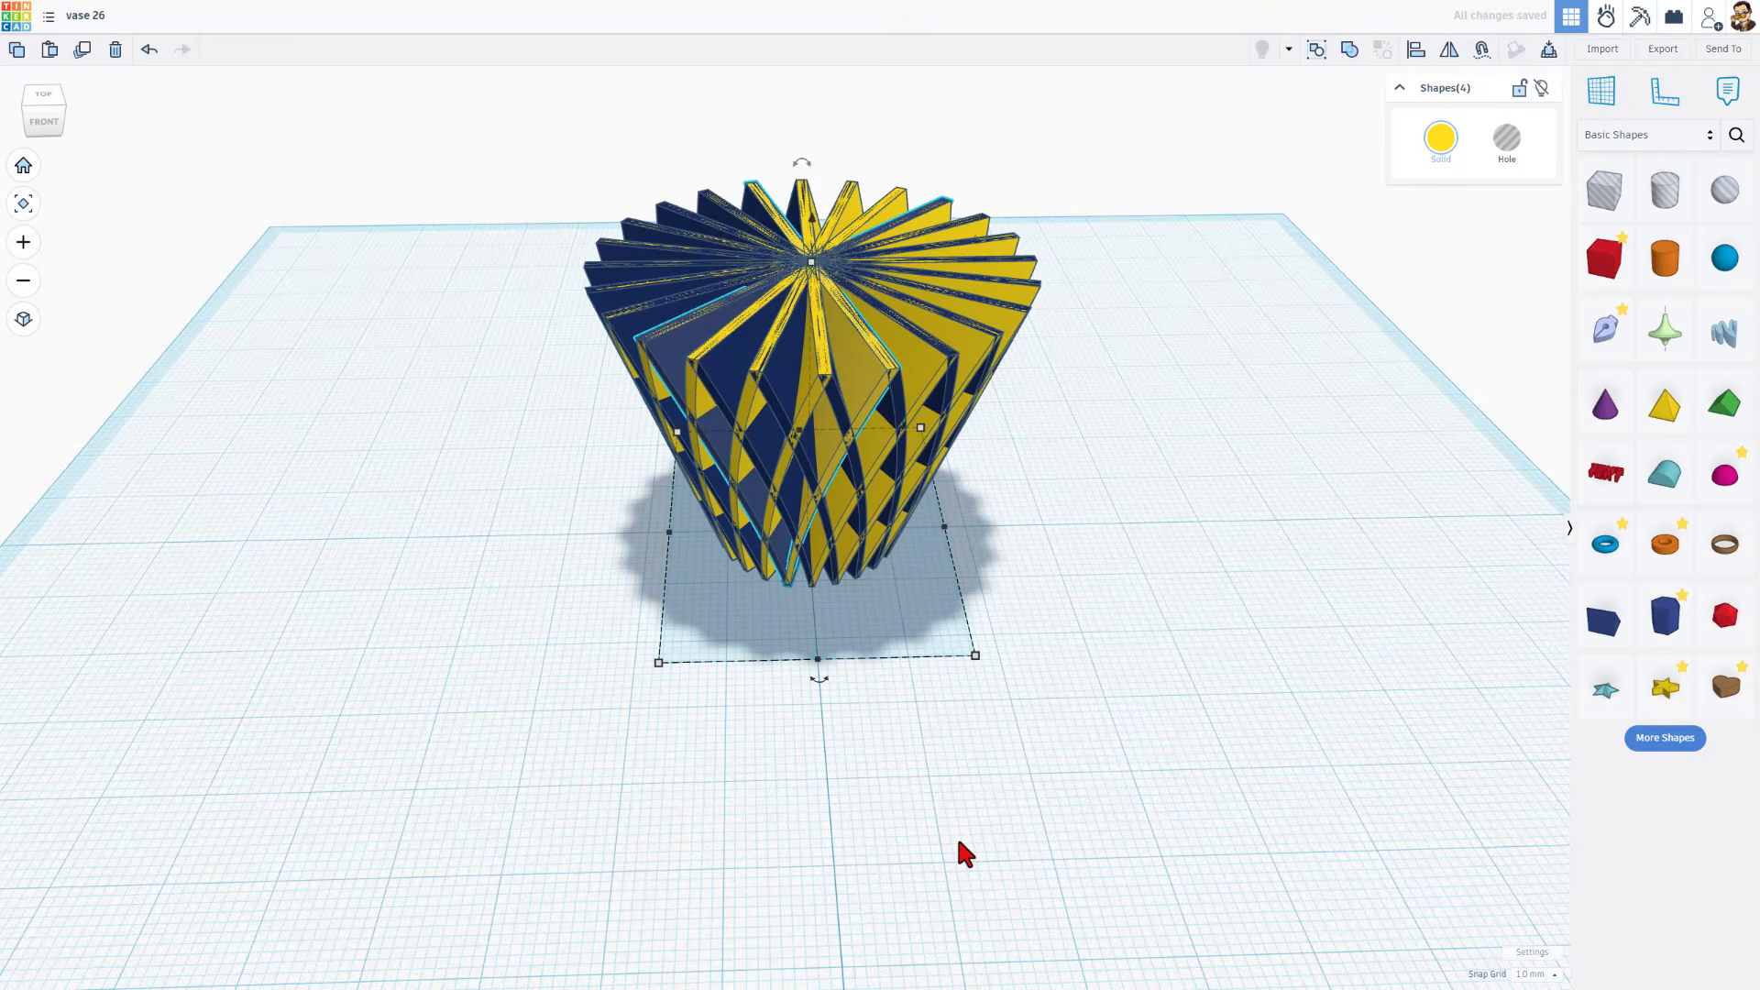
pyautogui.moveTo(1085, 817); pyautogui.dragTo(1207, 753, button='right')
pyautogui.click(1201, 743)
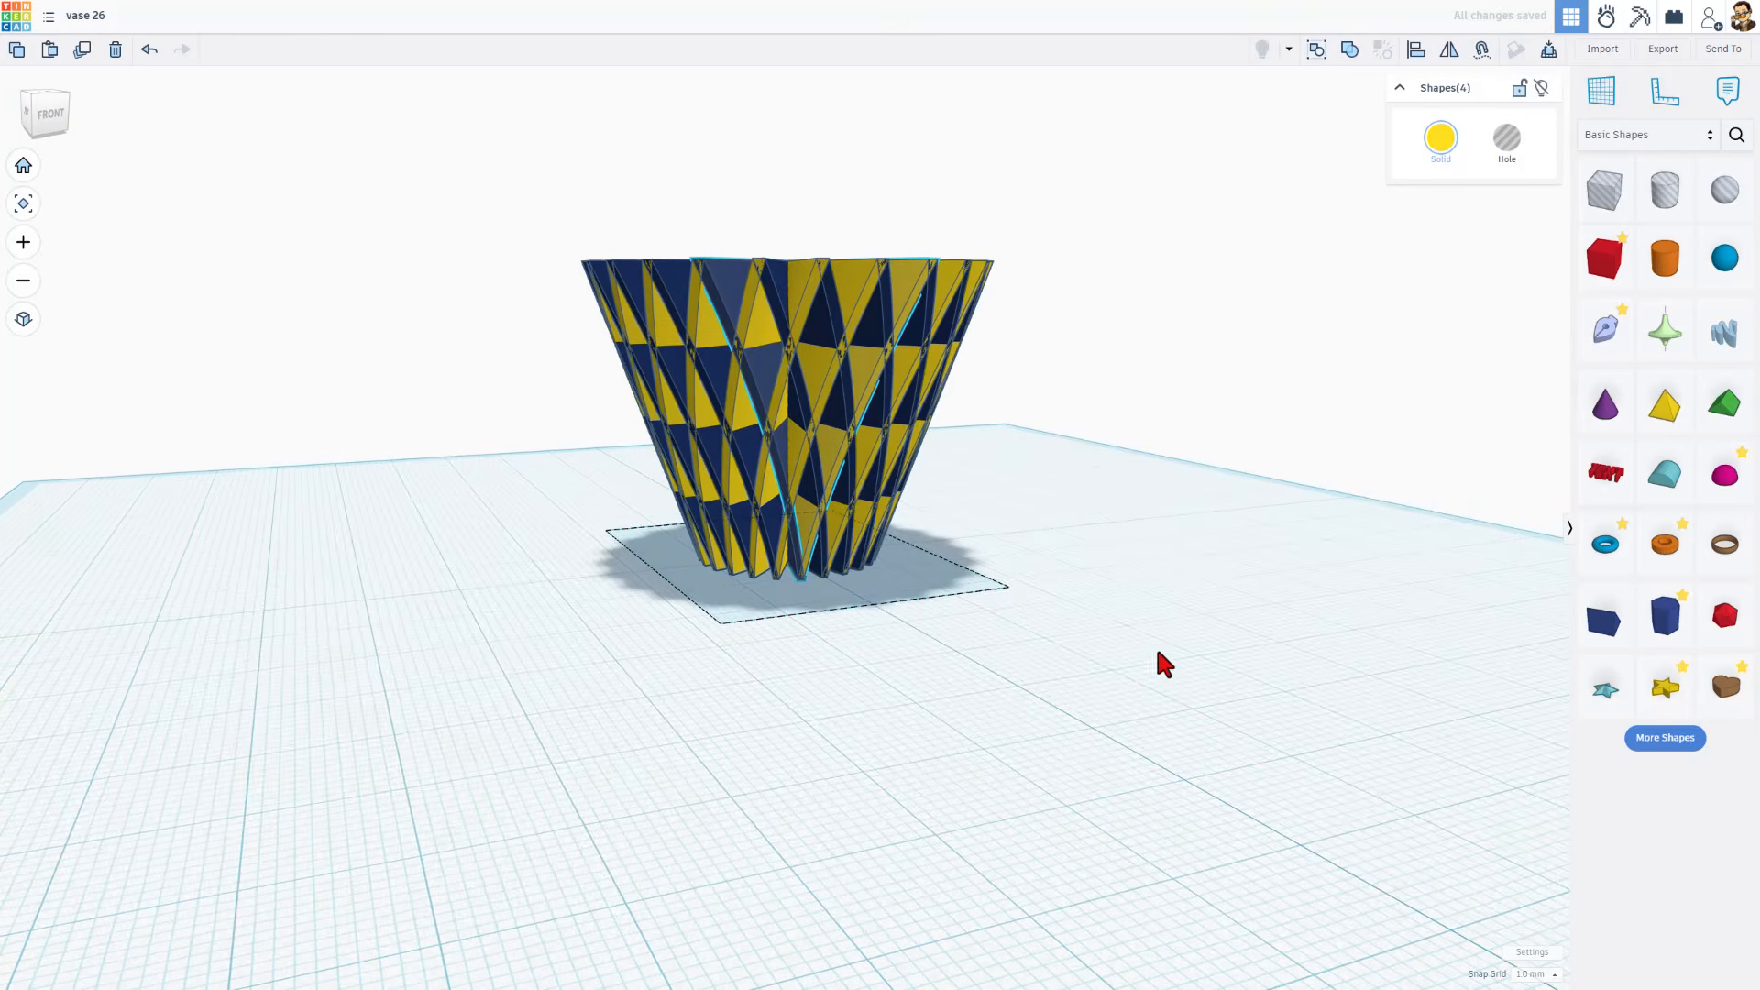
# Select all the blades of the vase and group them into a single union
pyautogui.moveTo(1159, 655); pyautogui.dragTo(995, 554, button='right')
pyautogui.moveTo(538, 177); pyautogui.dragTo(1026, 643)
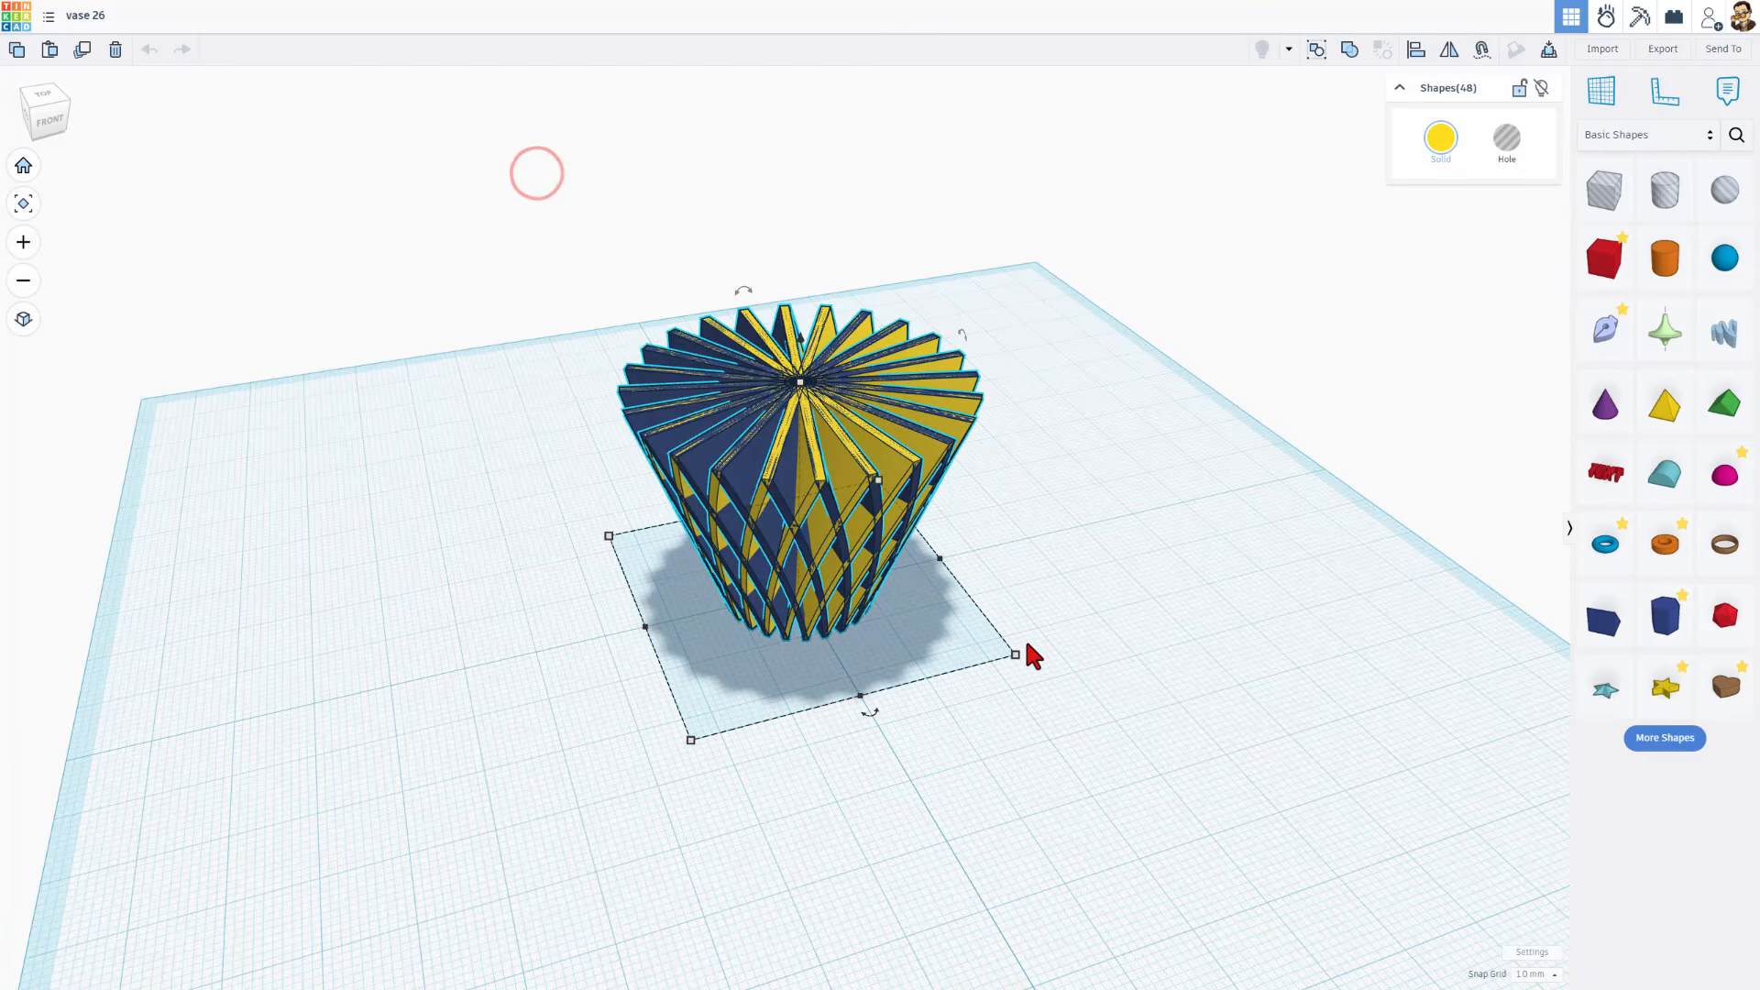
pyautogui.click(1349, 51)
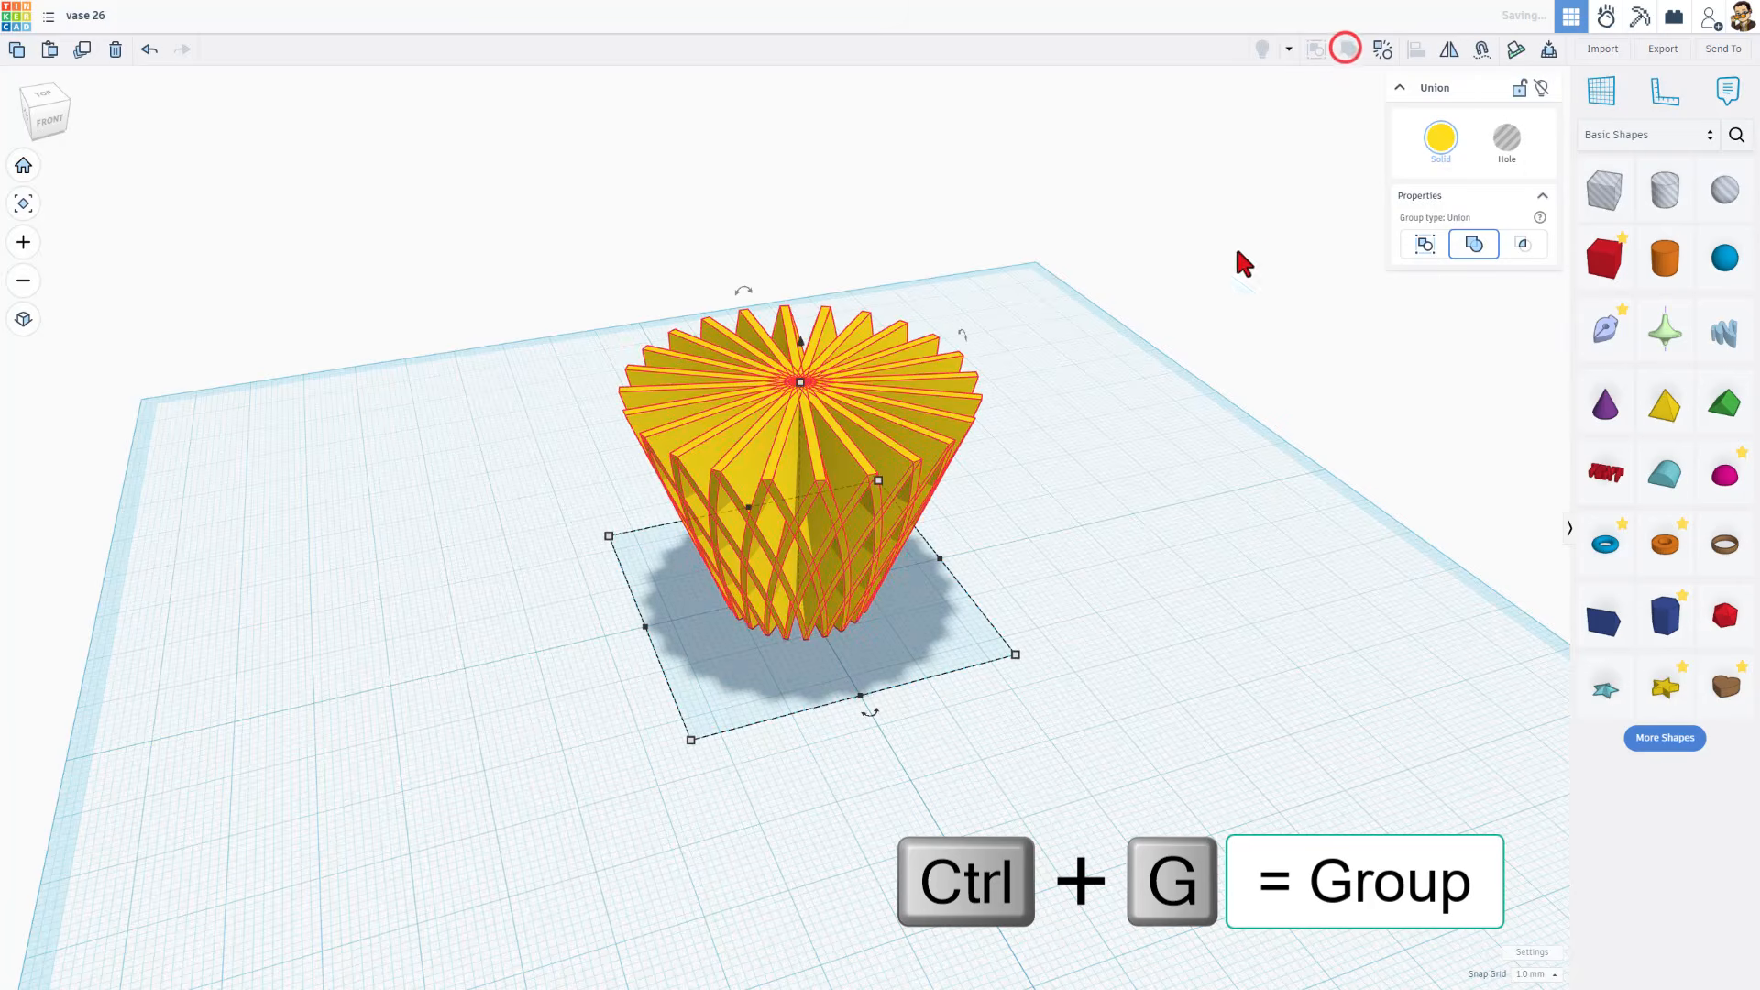
# Turn on Multicolor for the grouped vase so its parts keep their own yellow and dark blue colours
pyautogui.moveTo(767, 513); pyautogui.dragTo(826, 478, button='right')
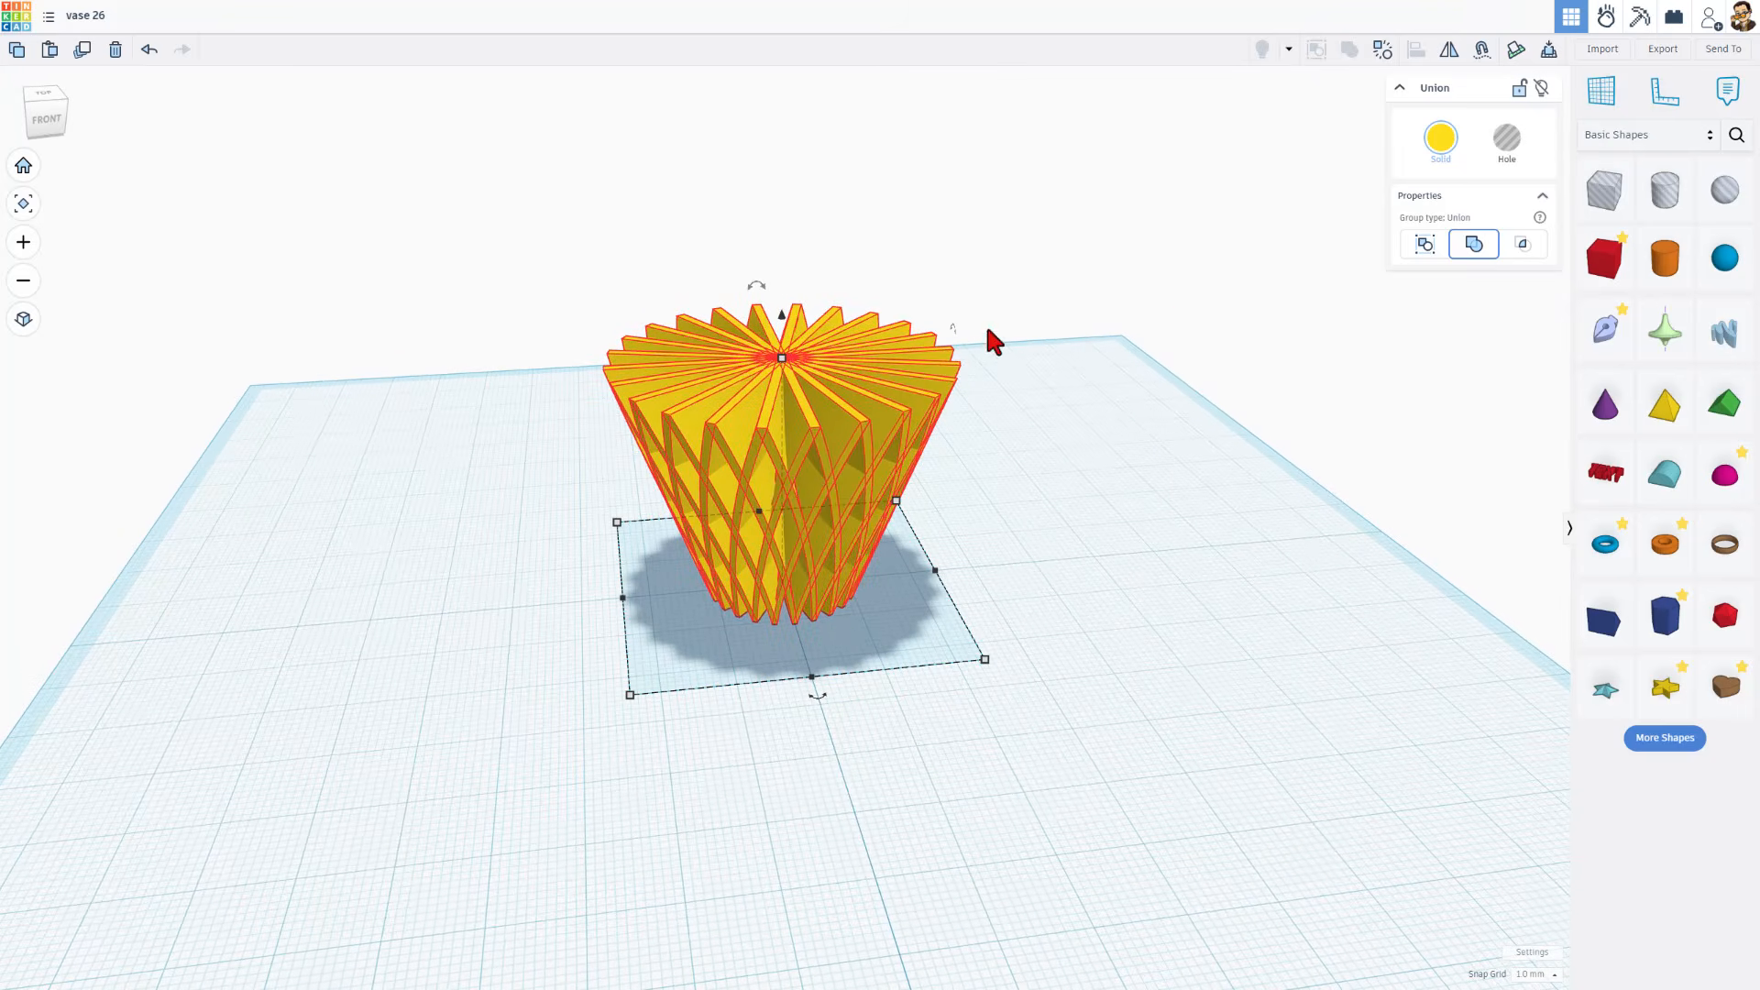
pyautogui.click(1435, 137)
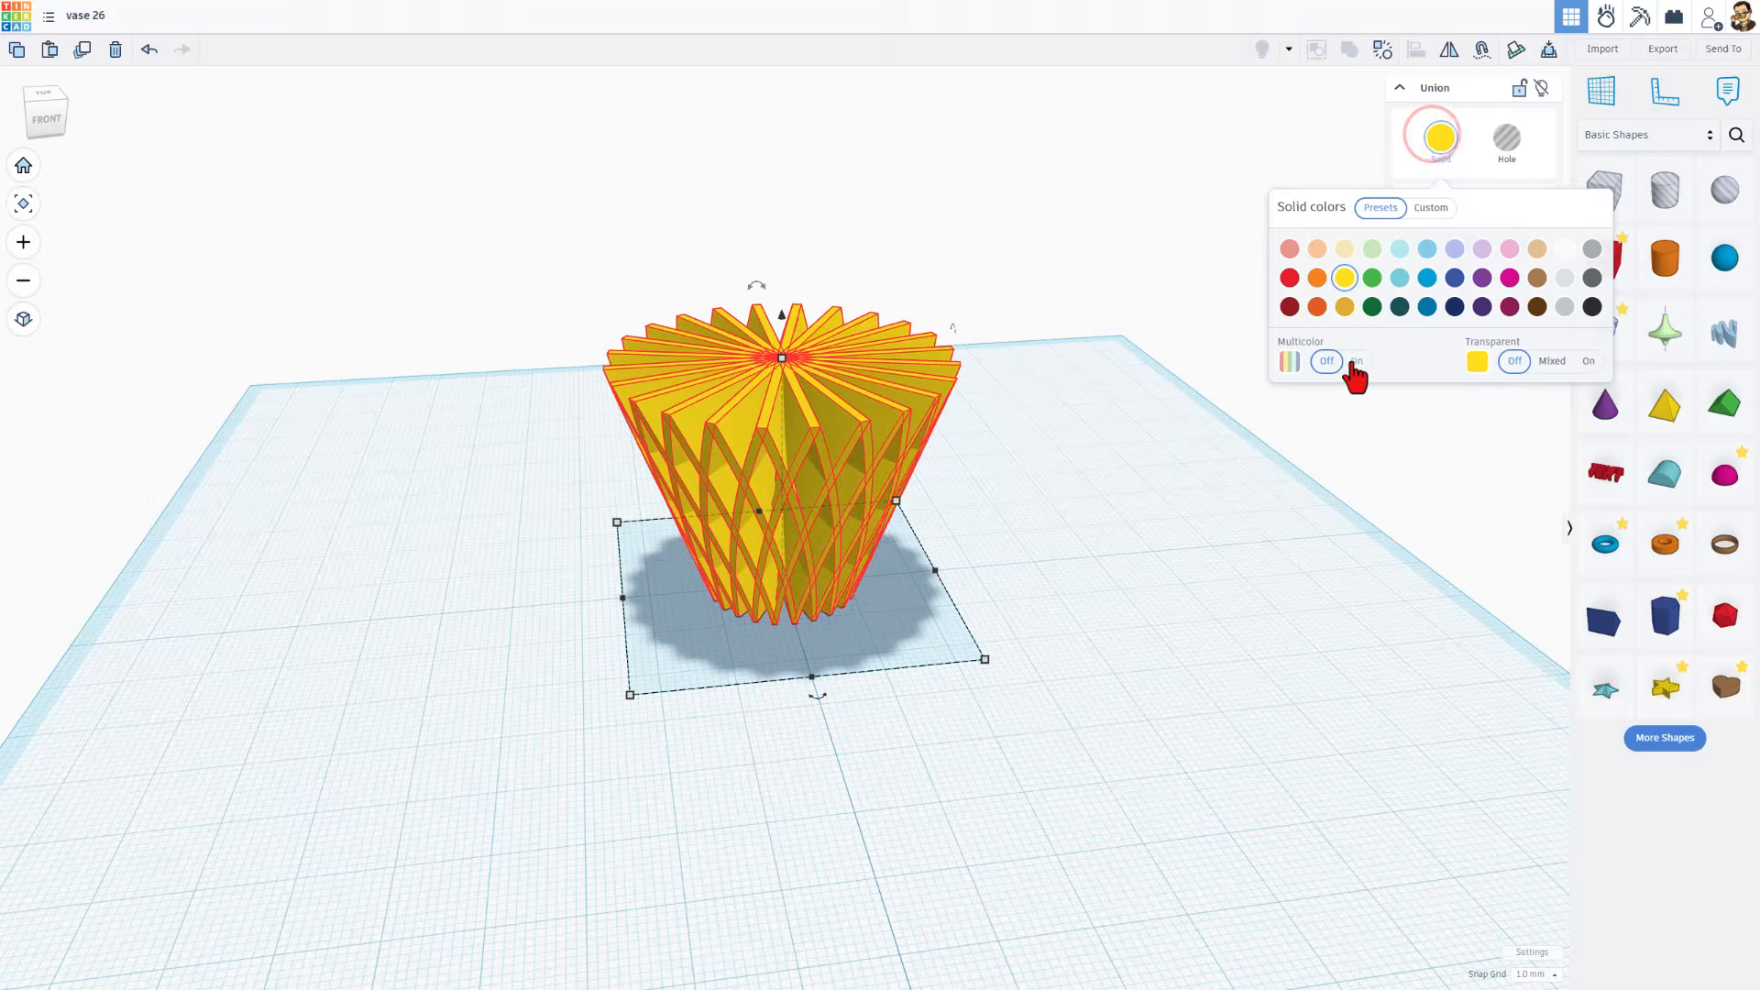
pyautogui.click(1355, 361)
pyautogui.moveTo(1027, 671); pyautogui.dragTo(1172, 683, button='right')
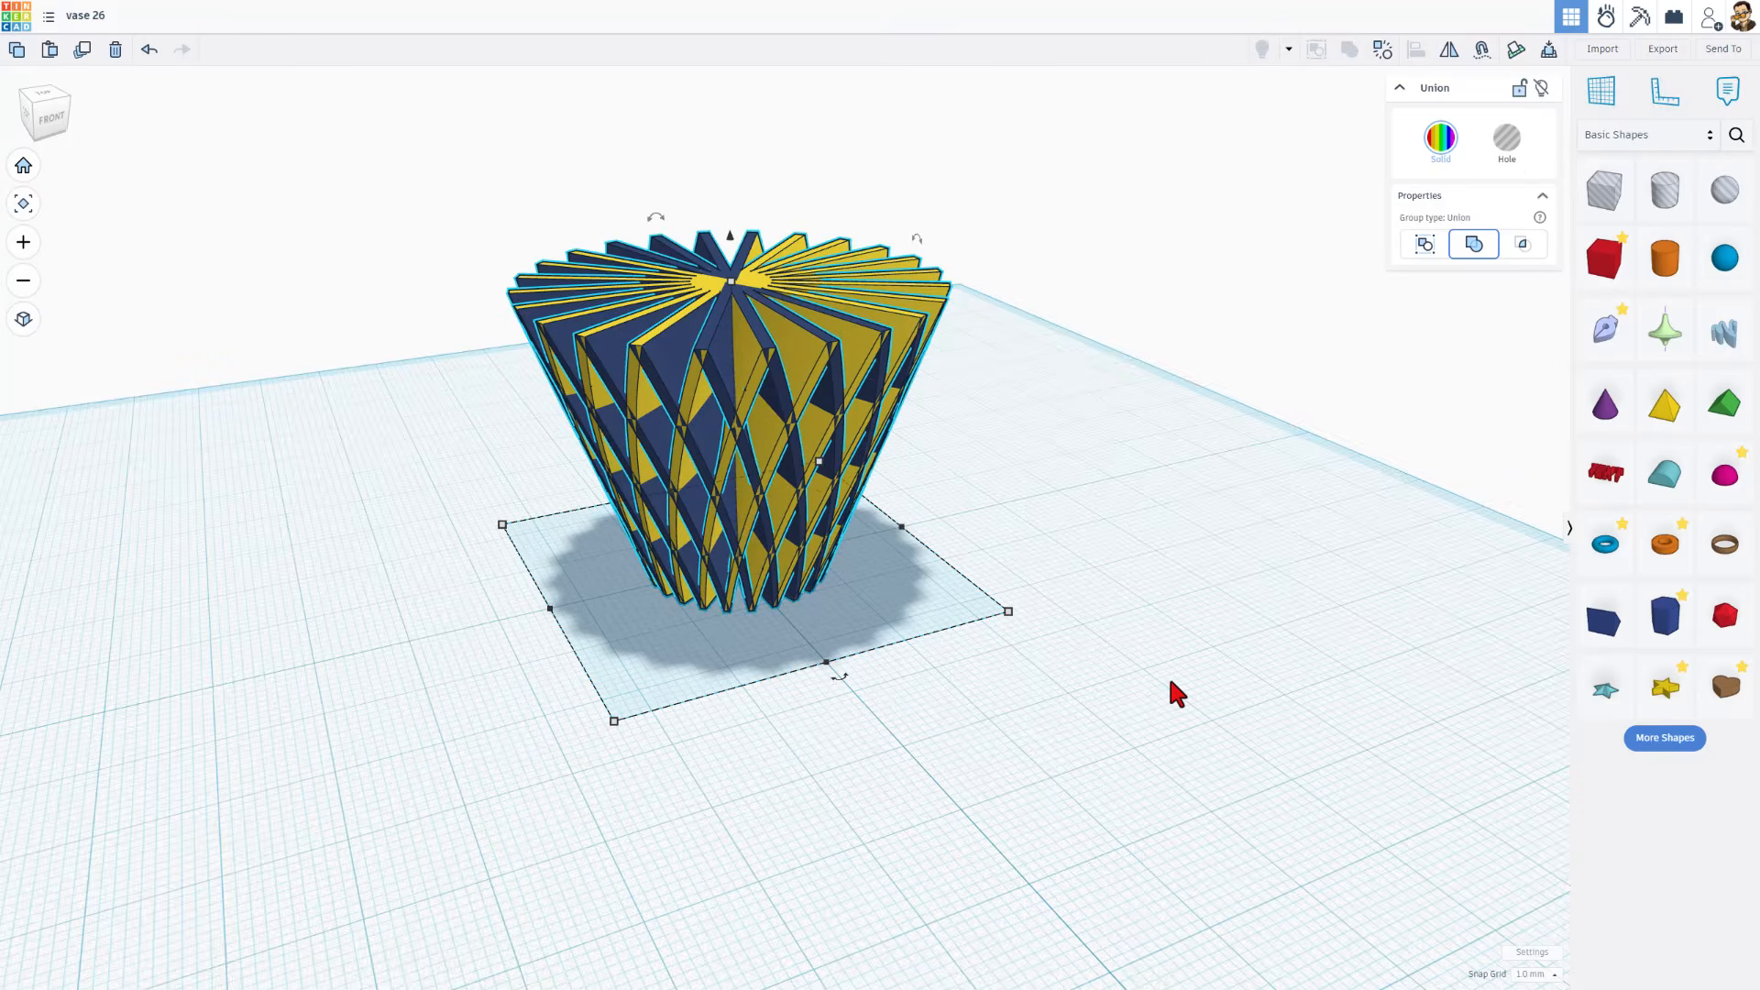
# Place a cylinder in front of the vase and scale it proportionally to the vase's footprint, 48 mm wide and 48 mm long
pyautogui.moveTo(1063, 614); pyautogui.dragTo(777, 596, button='right')
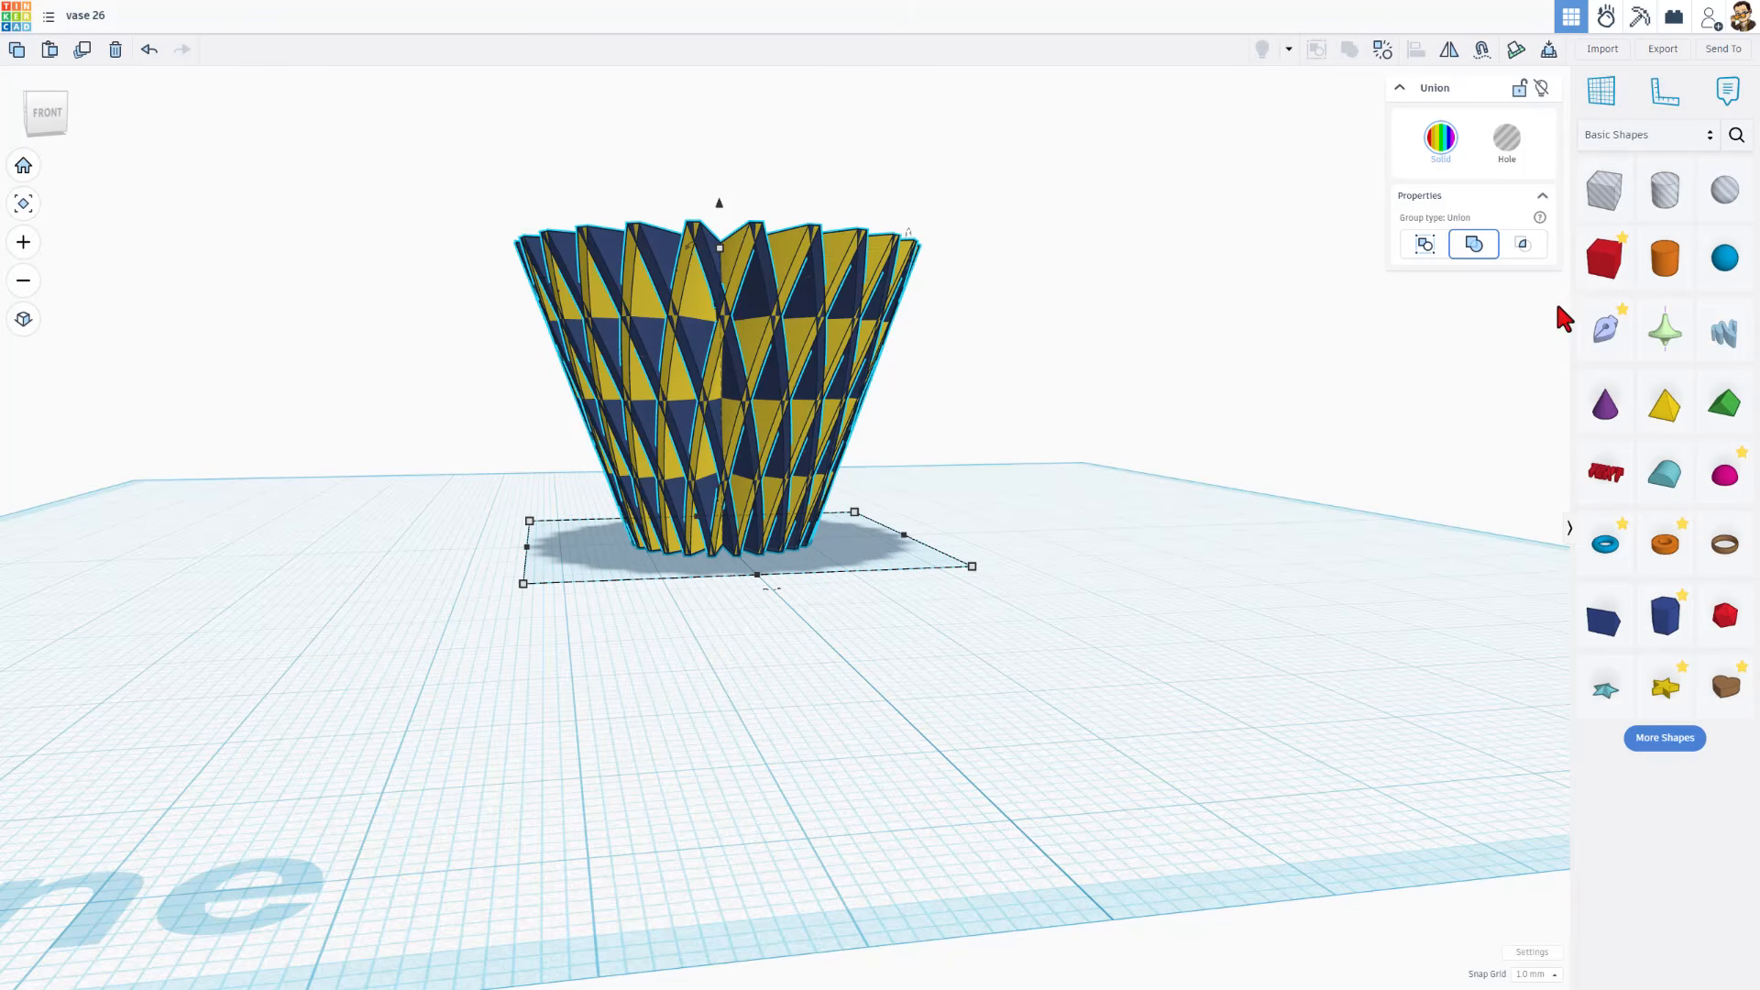
pyautogui.moveTo(1665, 258); pyautogui.dragTo(922, 587)
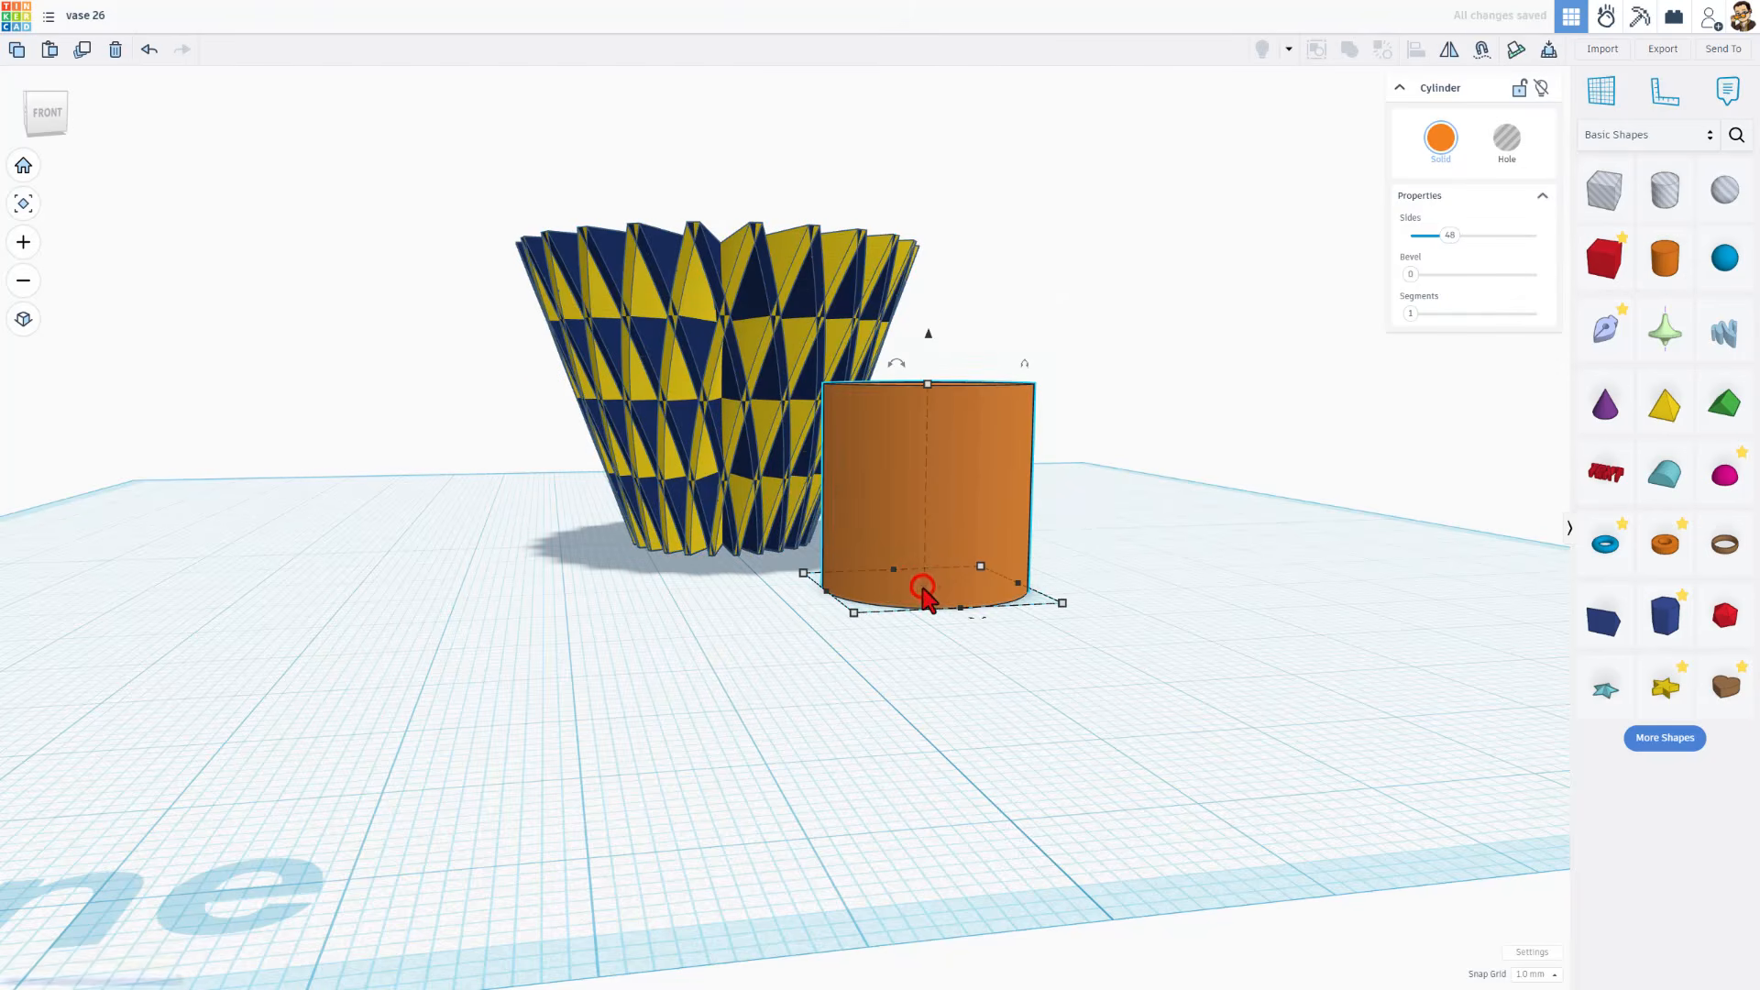
pyautogui.moveTo(999, 480); pyautogui.dragTo(856, 464, button='right')
pyautogui.click(774, 390)
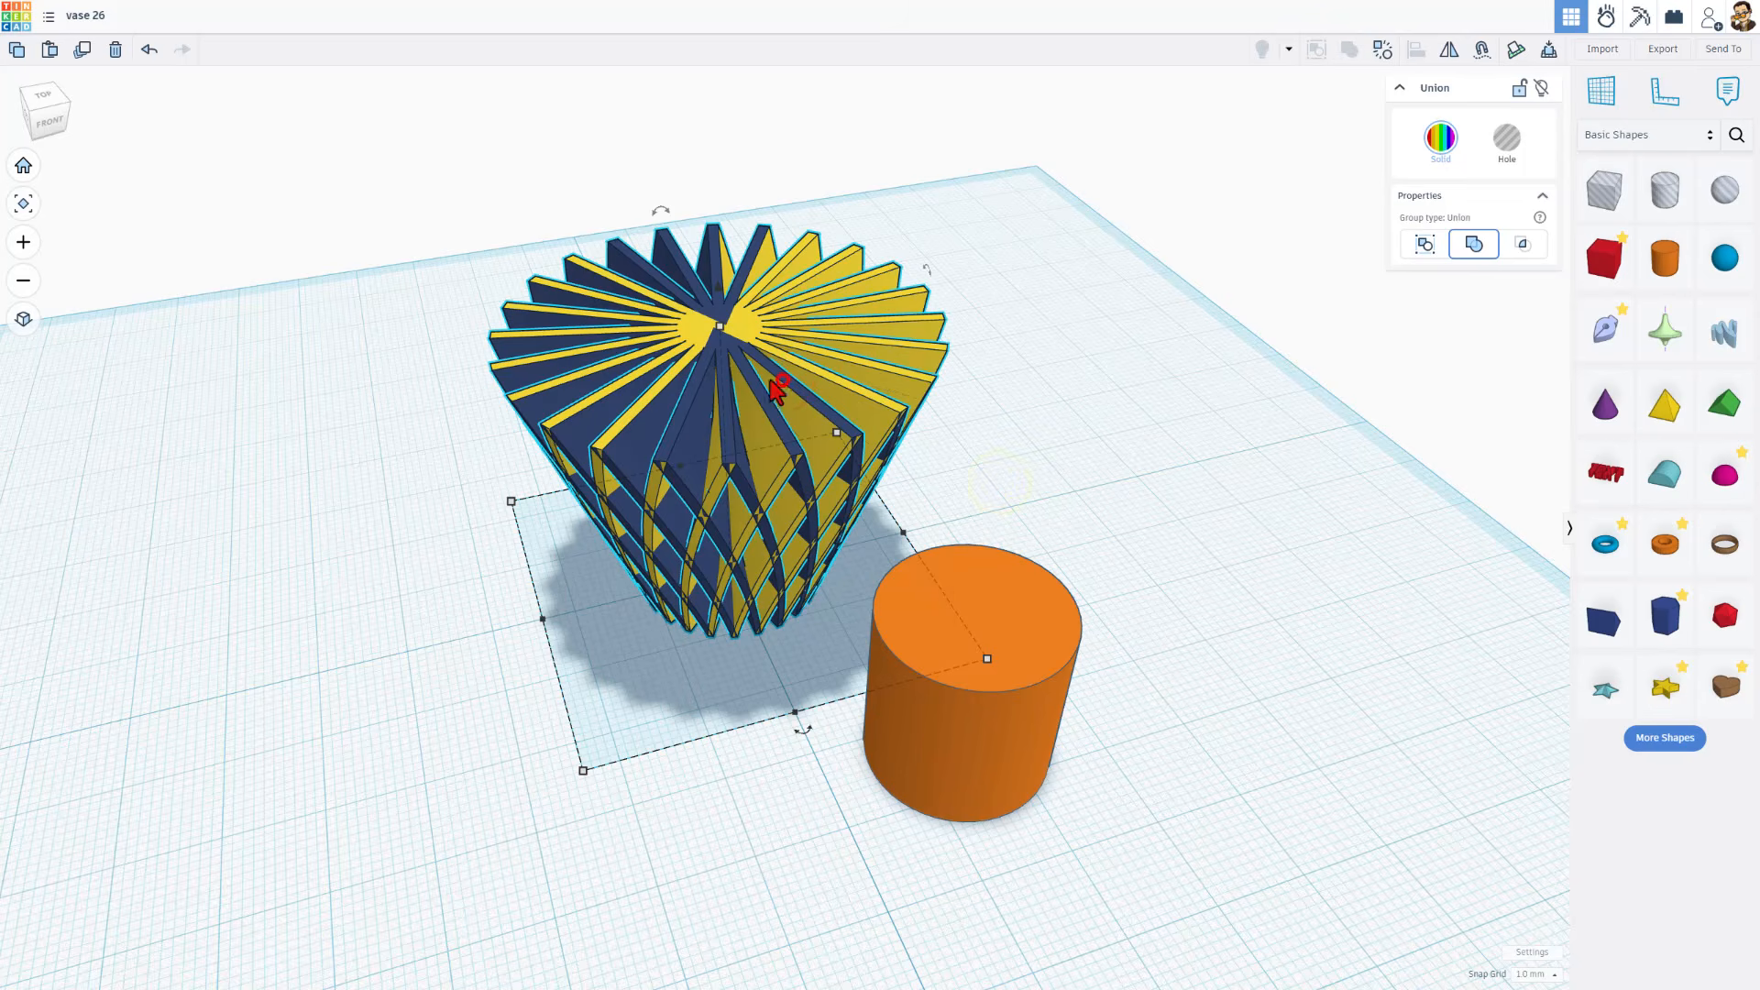
pyautogui.click(583, 770)
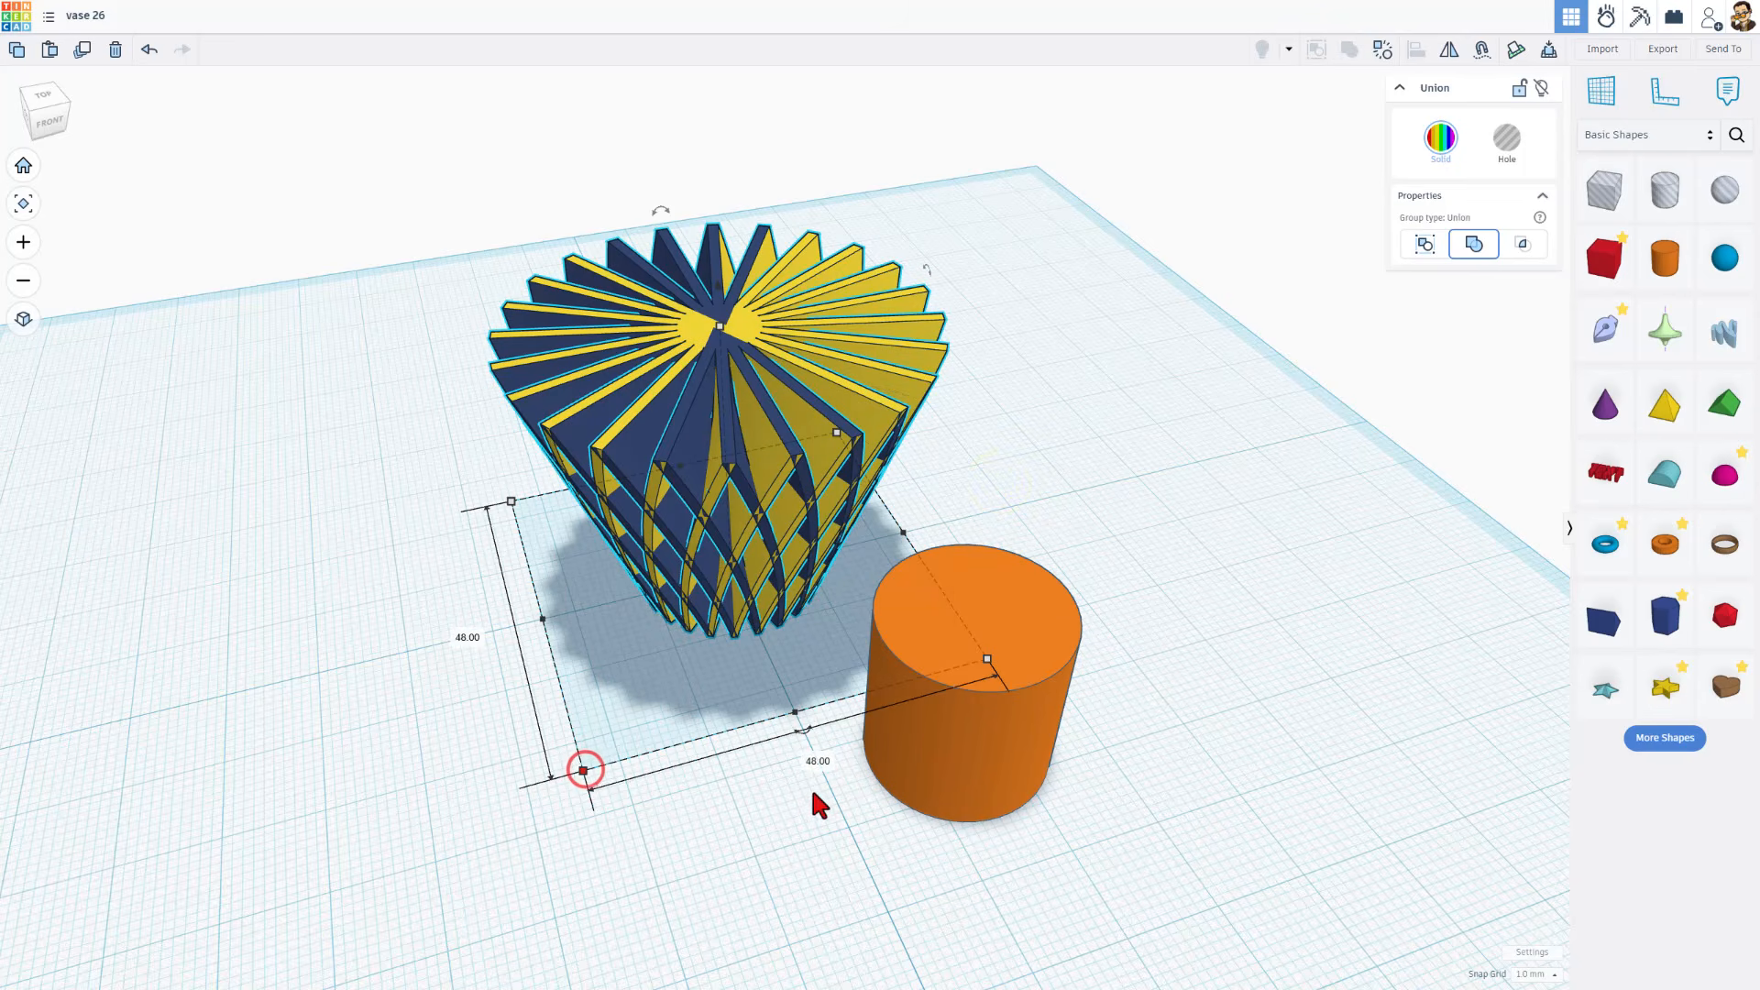
pyautogui.click(942, 763)
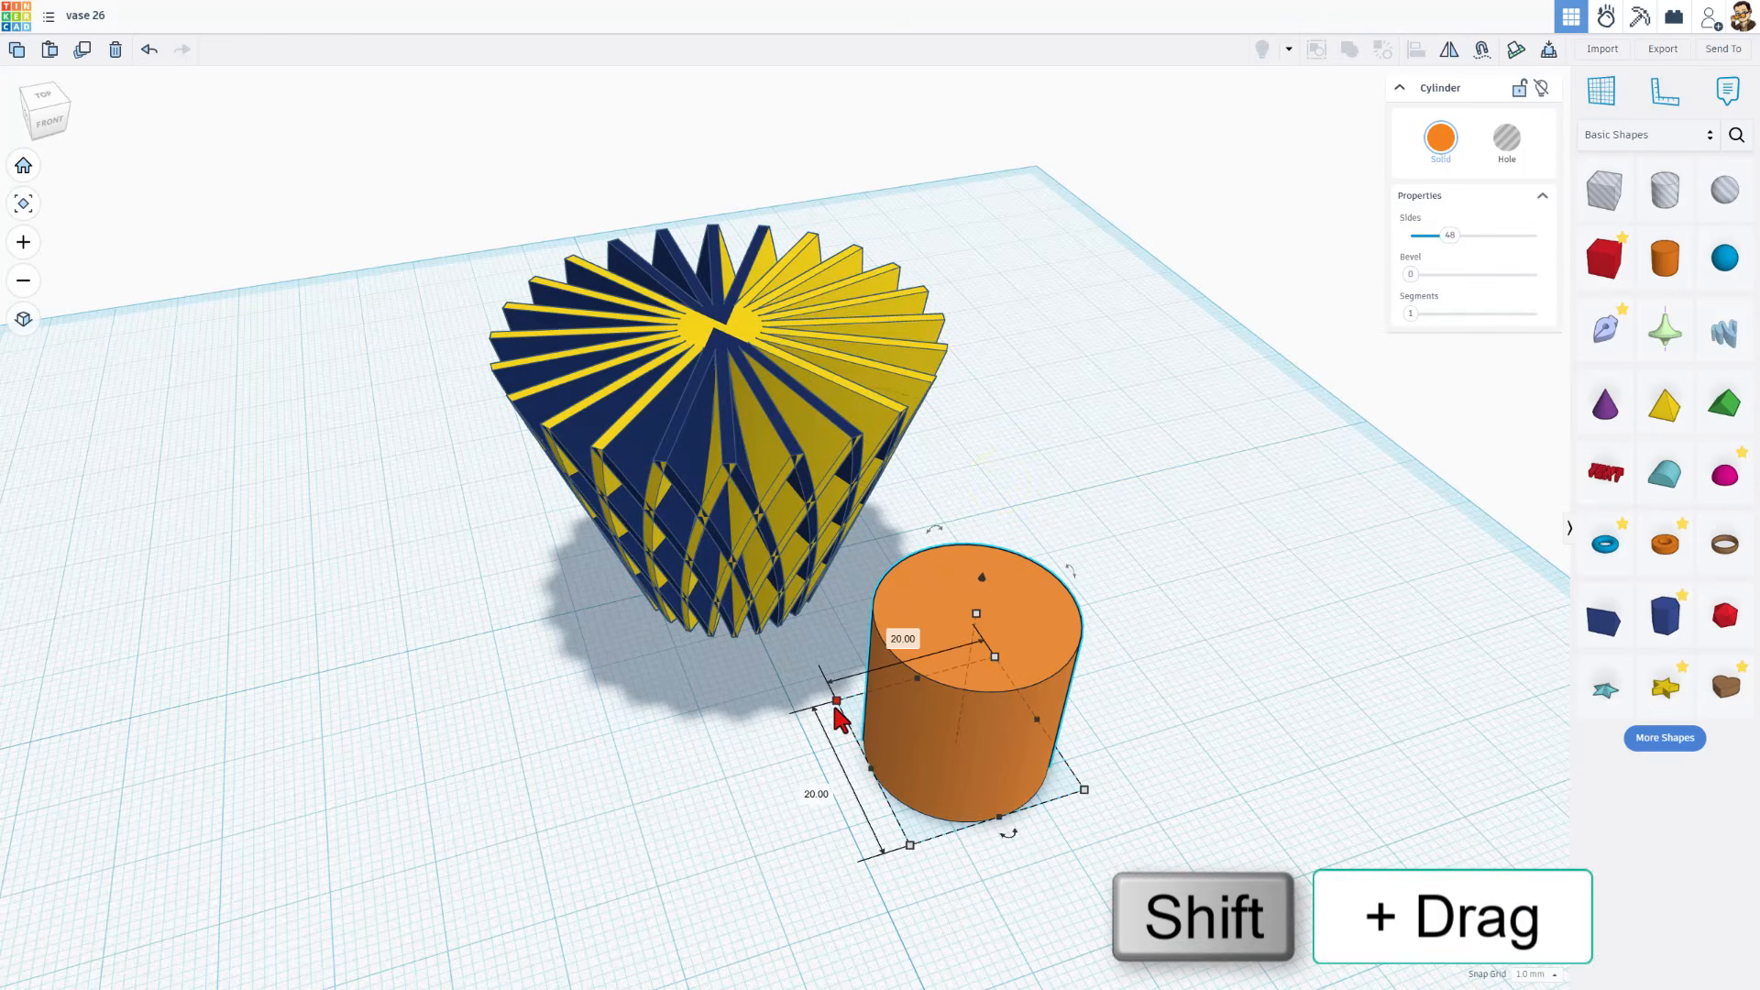
pyautogui.keyDown('shift'); pyautogui.moveTo(834, 701); pyautogui.dragTo(541, 587); pyautogui.keyUp('shift')
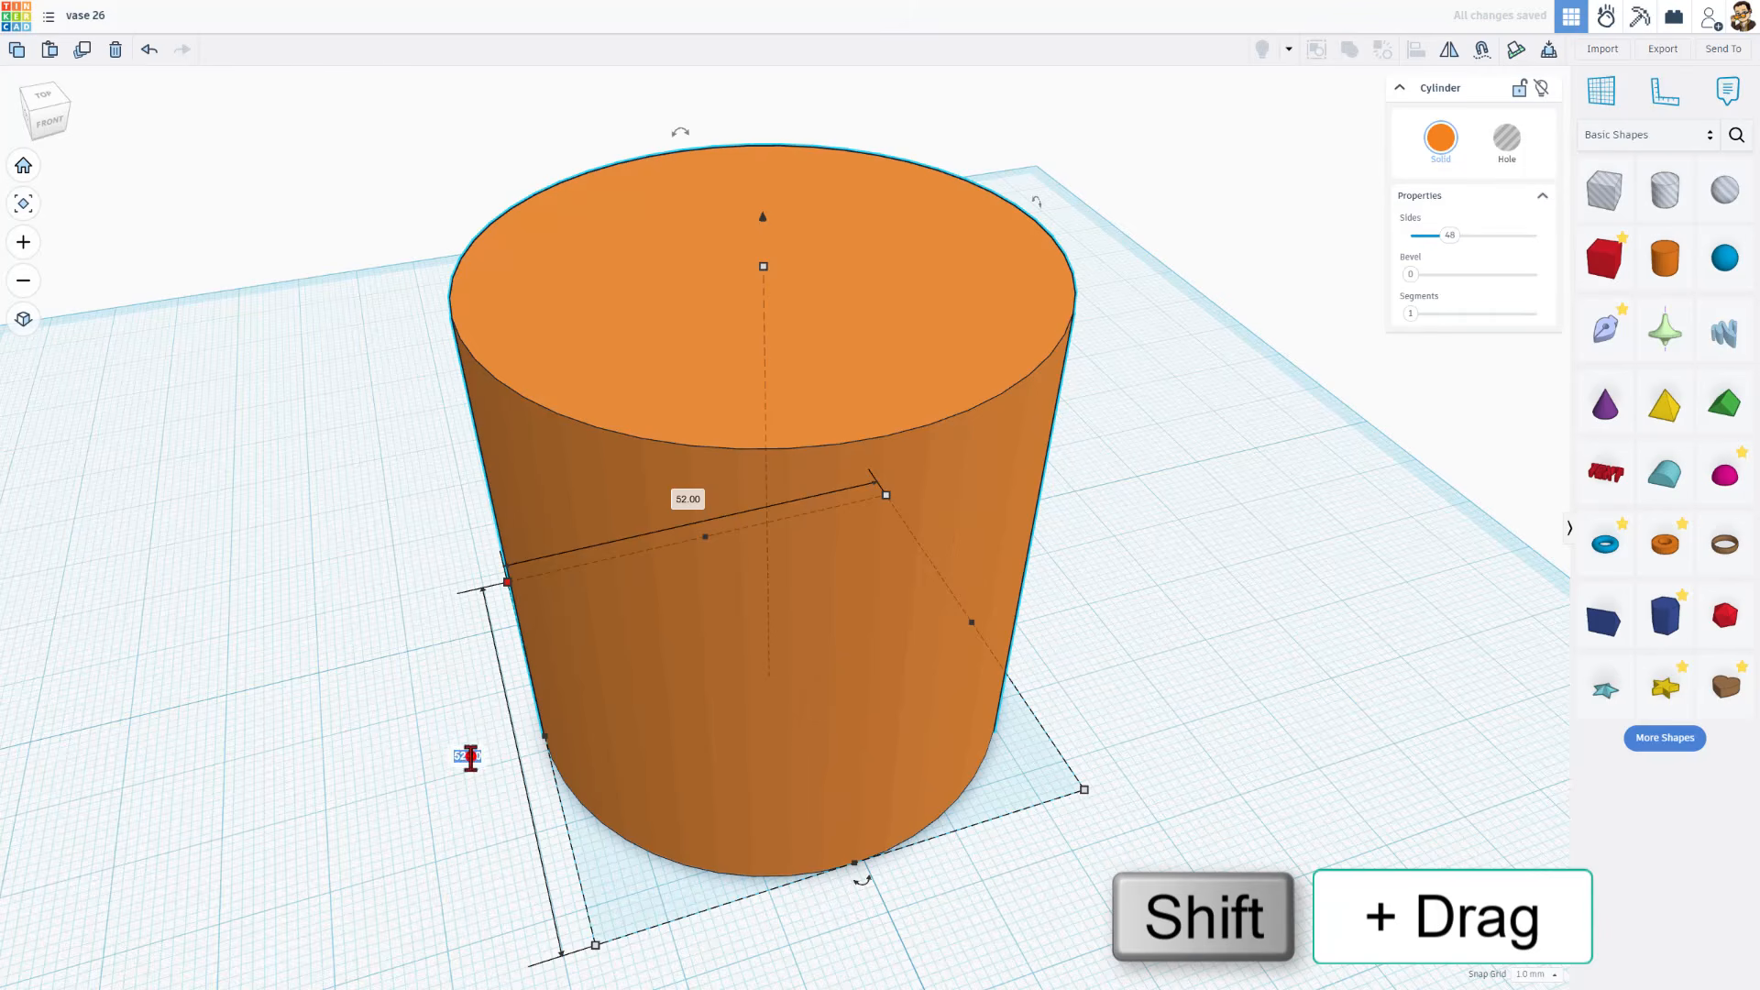
pyautogui.write('48')
pyautogui.press('Return')
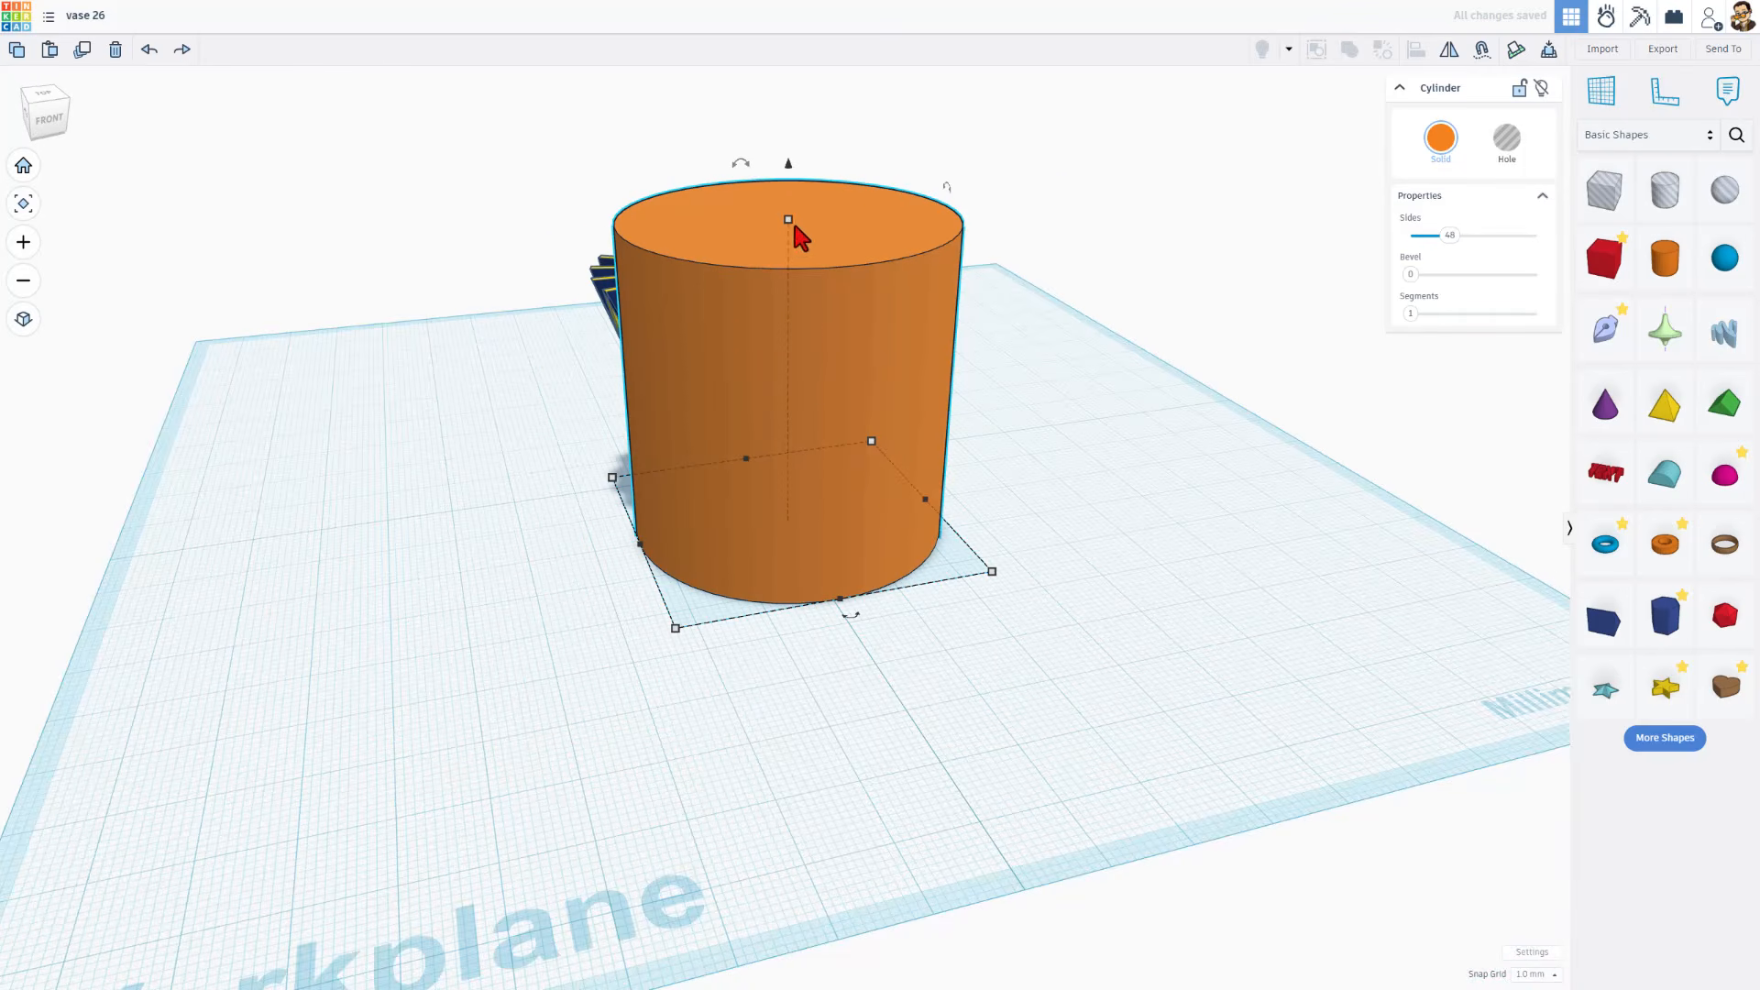
# Set the cylinder's height to 1 mm to flatten it into a disc
pyautogui.moveTo(790, 220)
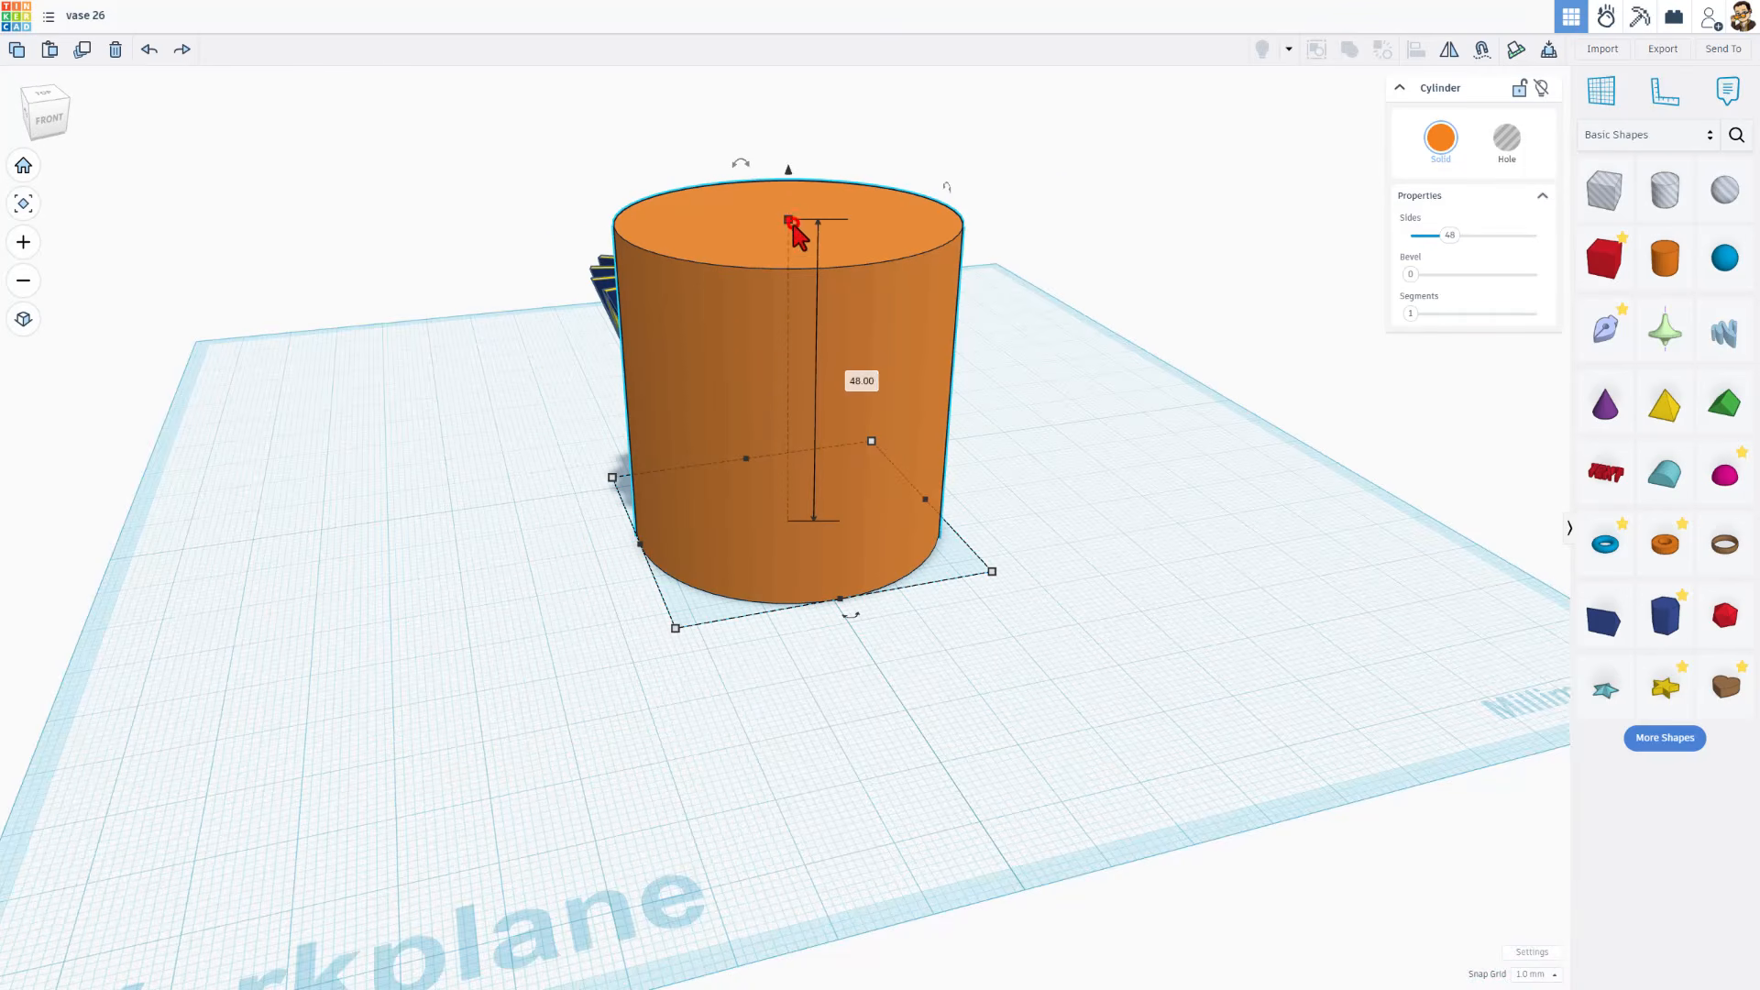
pyautogui.click(859, 380)
pyautogui.write('1')
pyautogui.click(1063, 521)
# Align the disc with the vase, centring it in both horizontal directions
pyautogui.moveTo(993, 381); pyautogui.dragTo(524, 653)
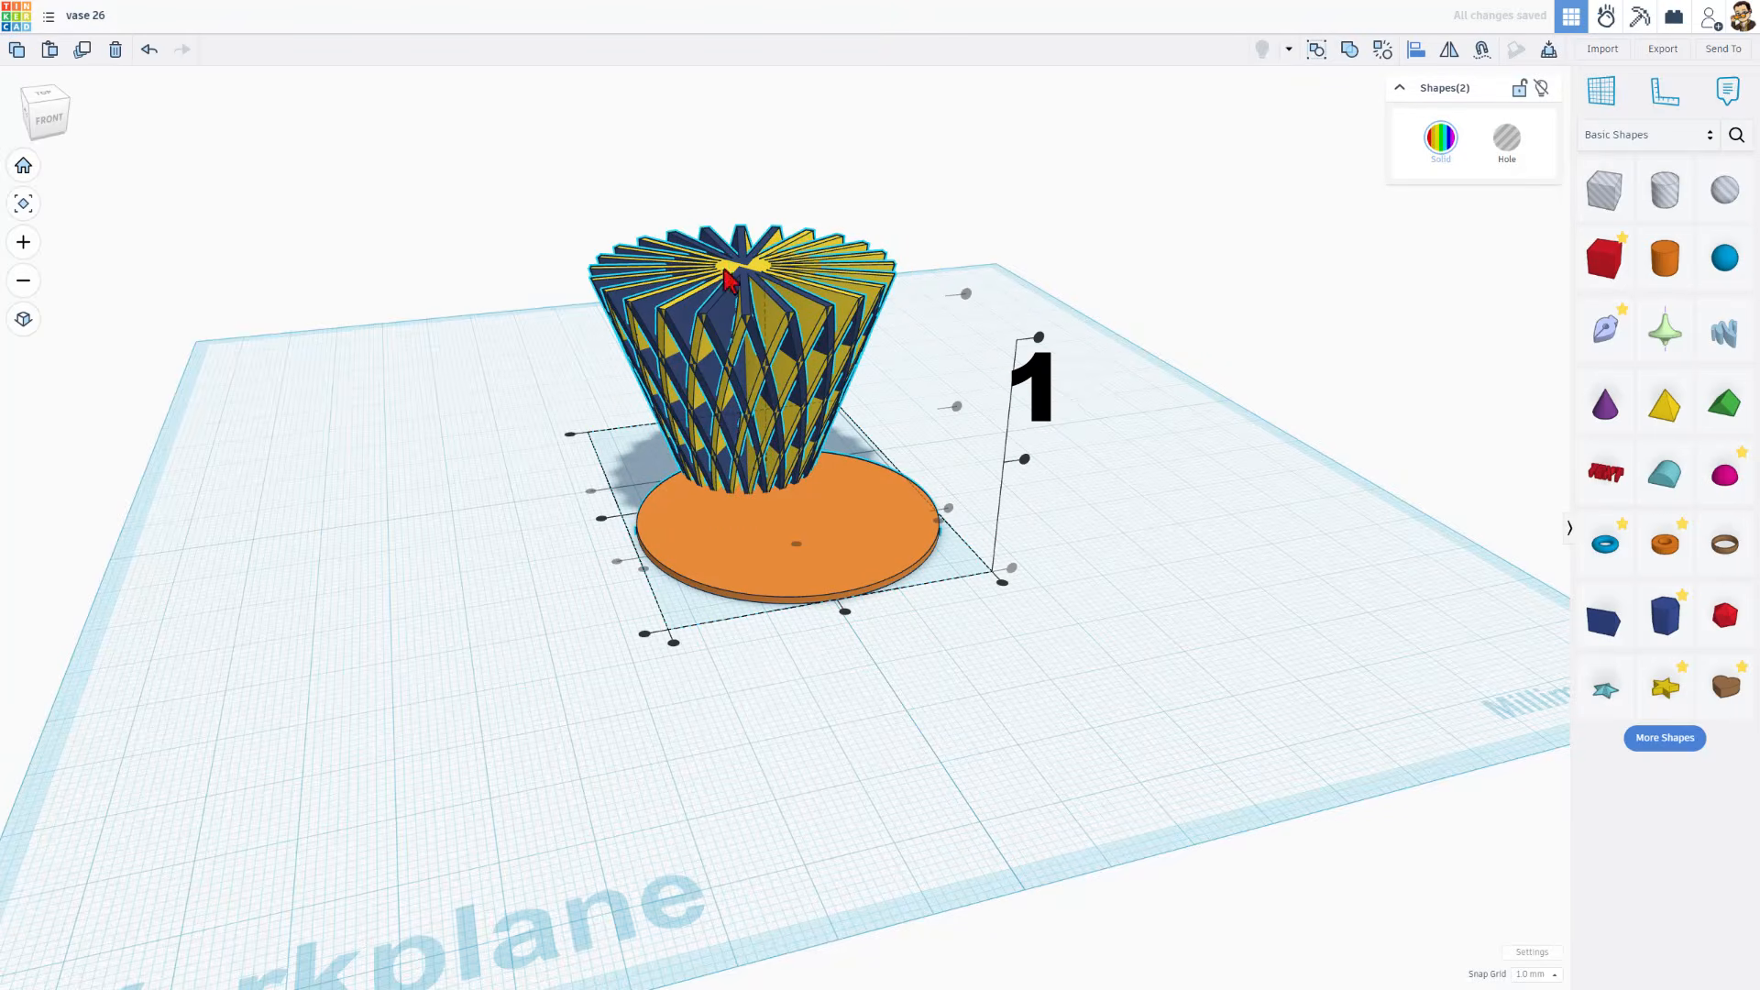
pyautogui.press('l')
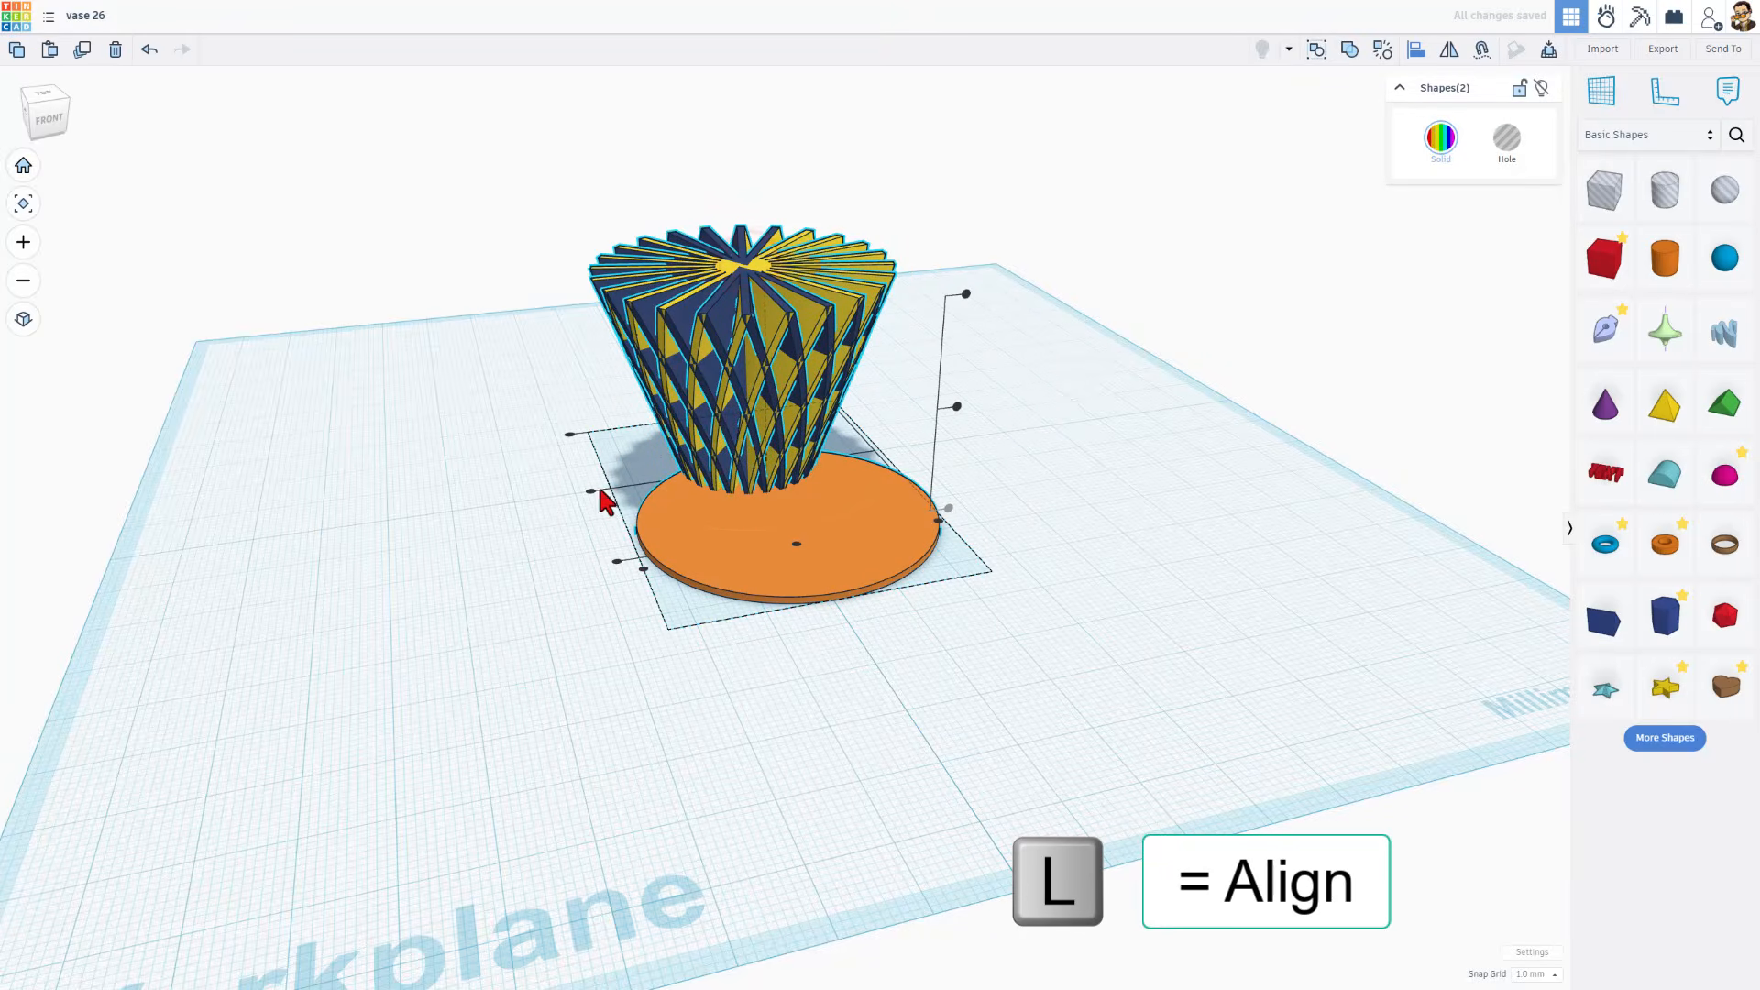
pyautogui.click(589, 489)
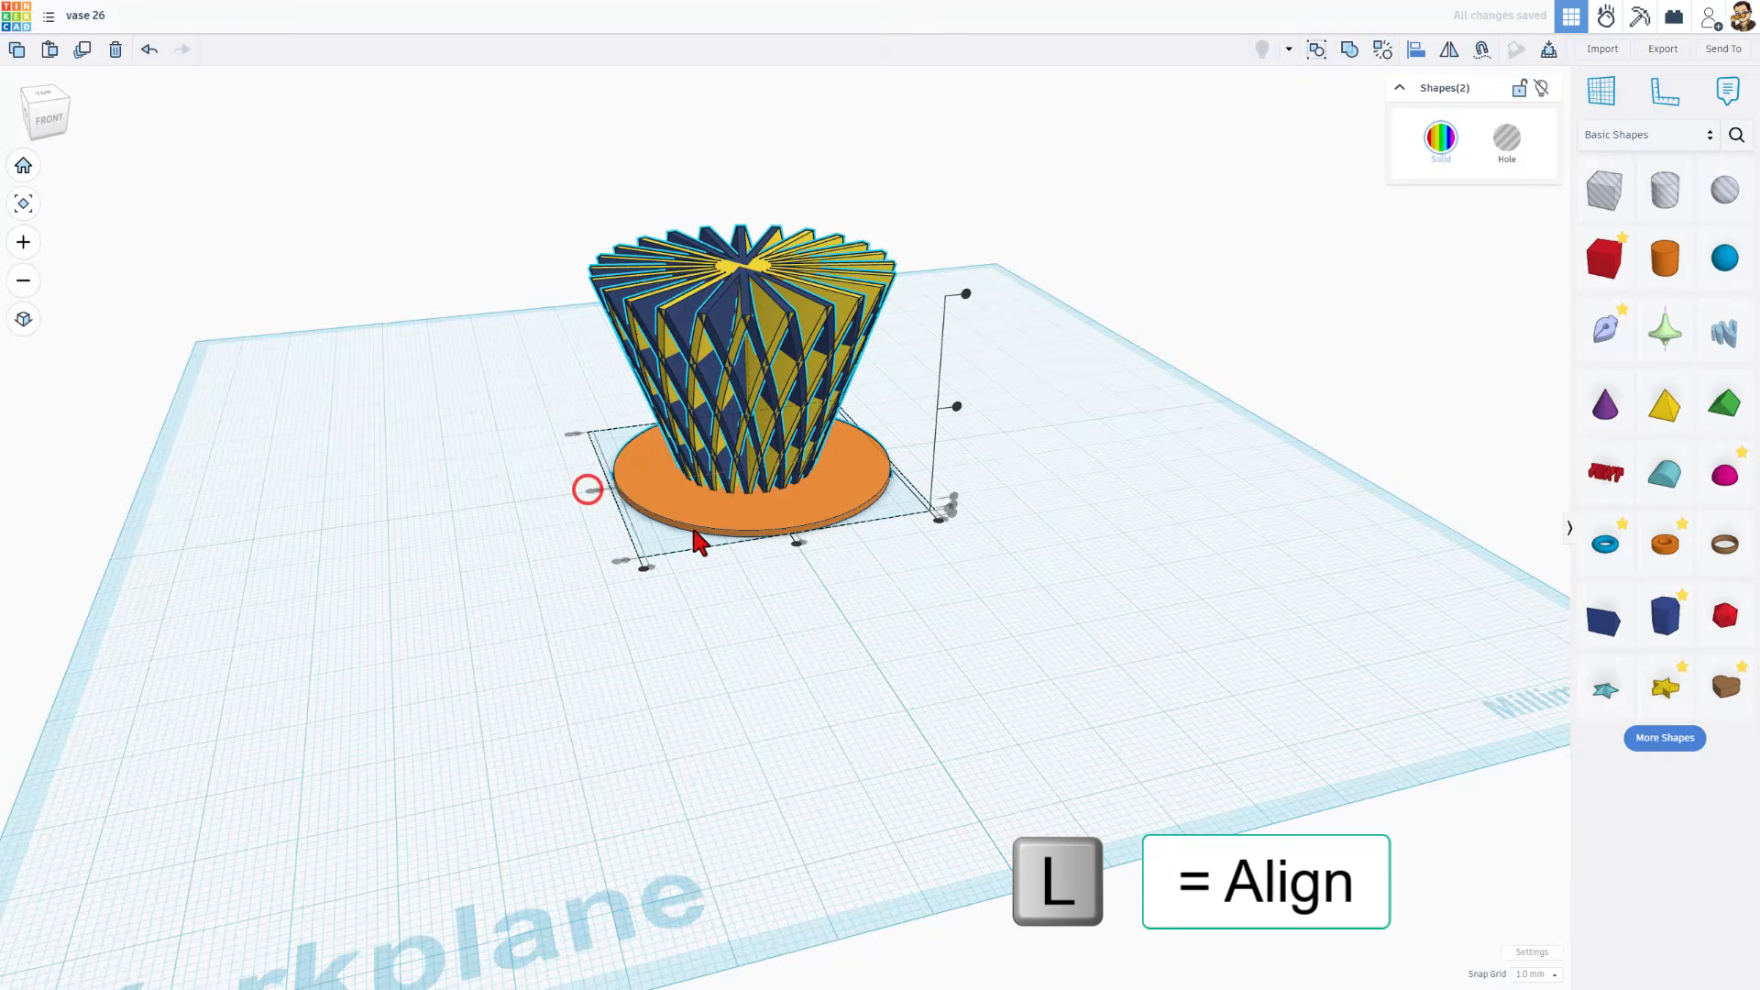
pyautogui.click(798, 545)
pyautogui.click(815, 620)
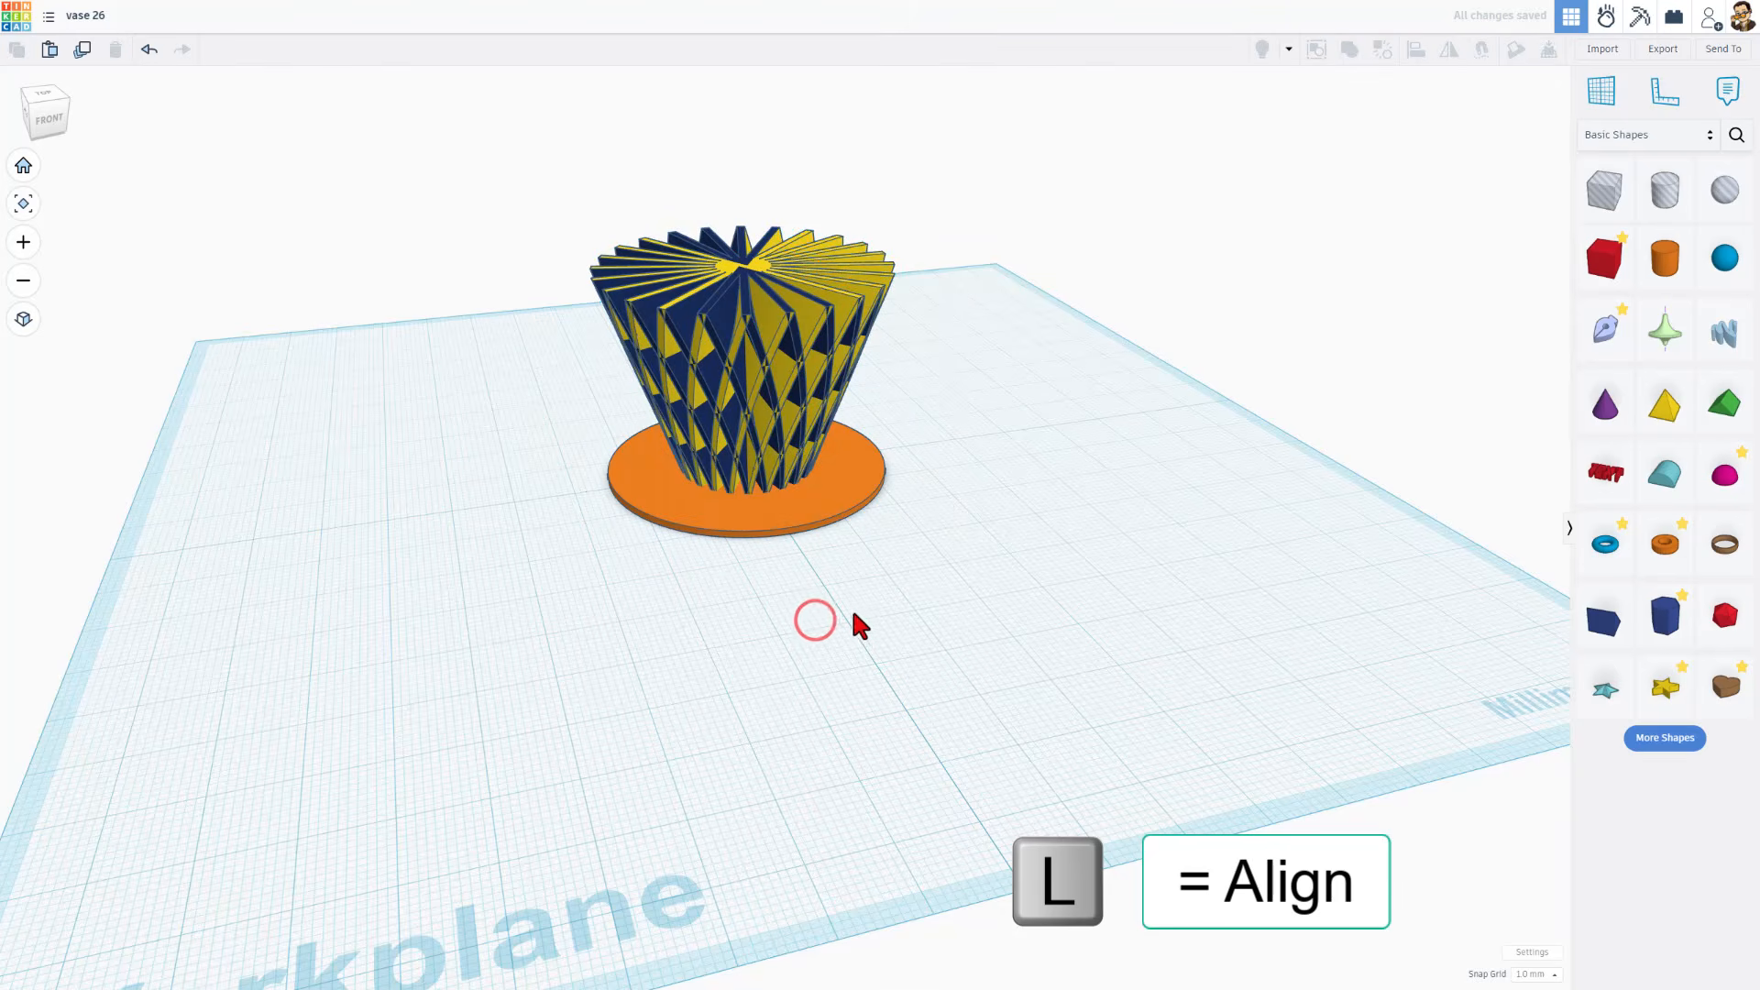
# Duplicate the base disc in place and raise the copy to the lowest row of blade crossings
pyautogui.moveTo(925, 658); pyautogui.dragTo(689, 640, button='right')
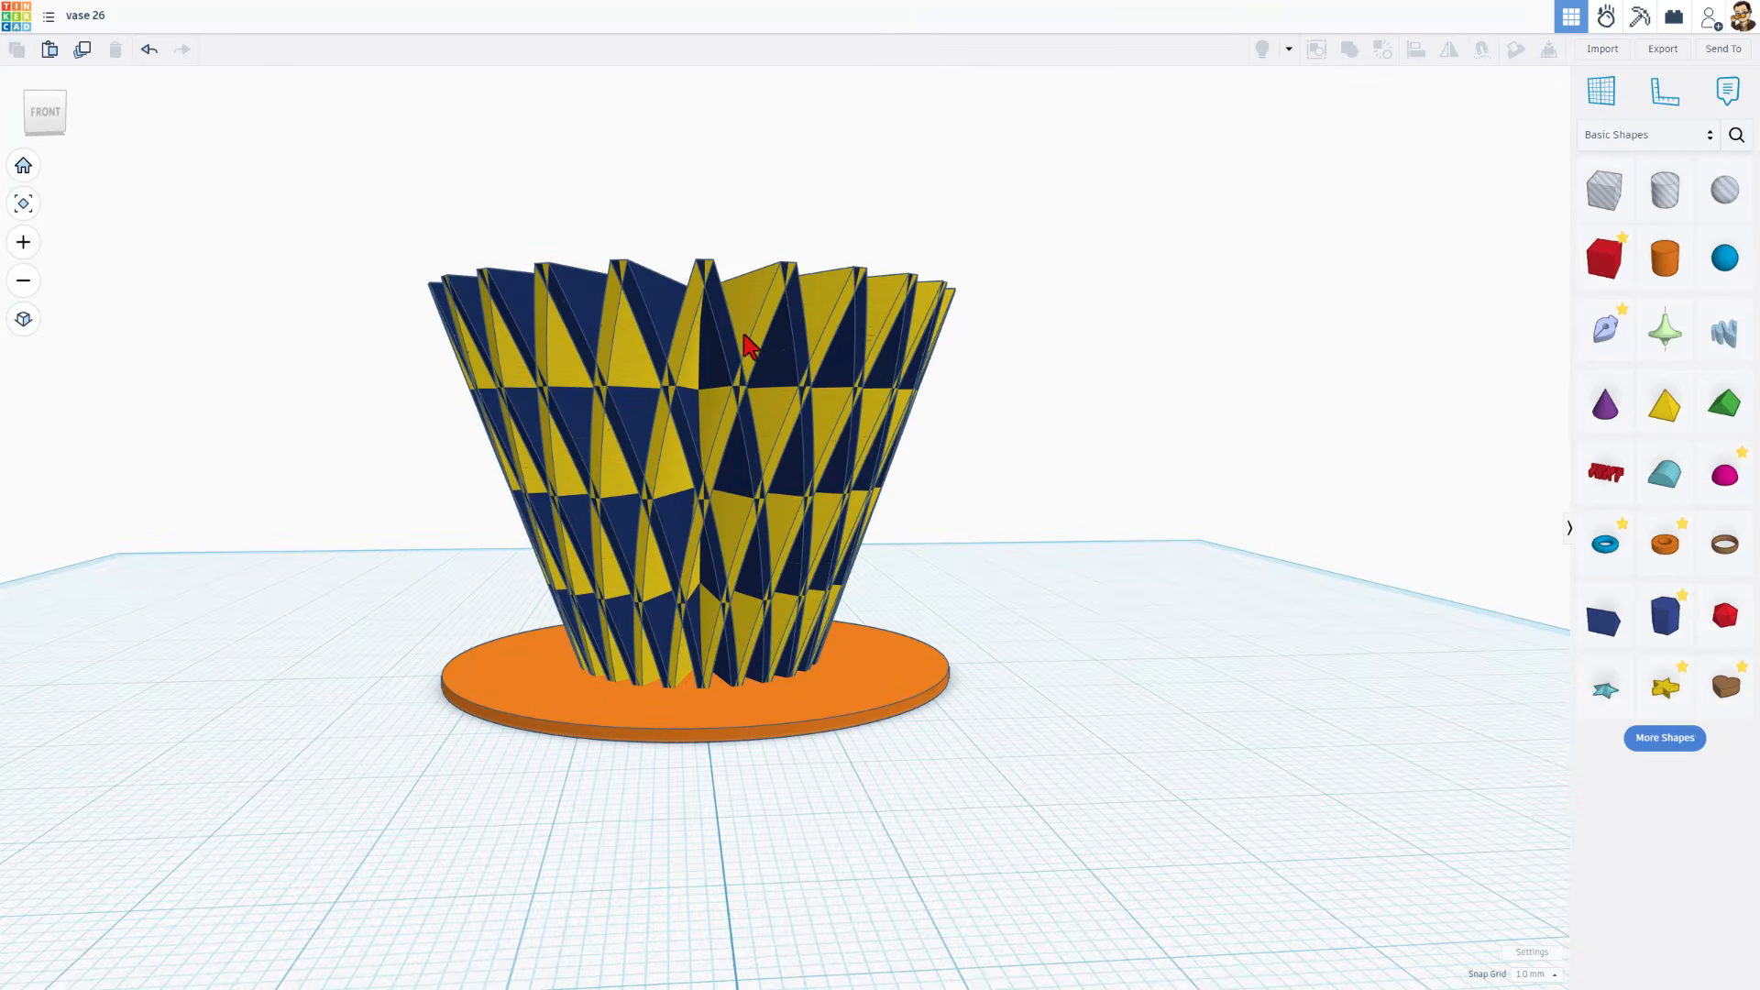
pyautogui.click(778, 679)
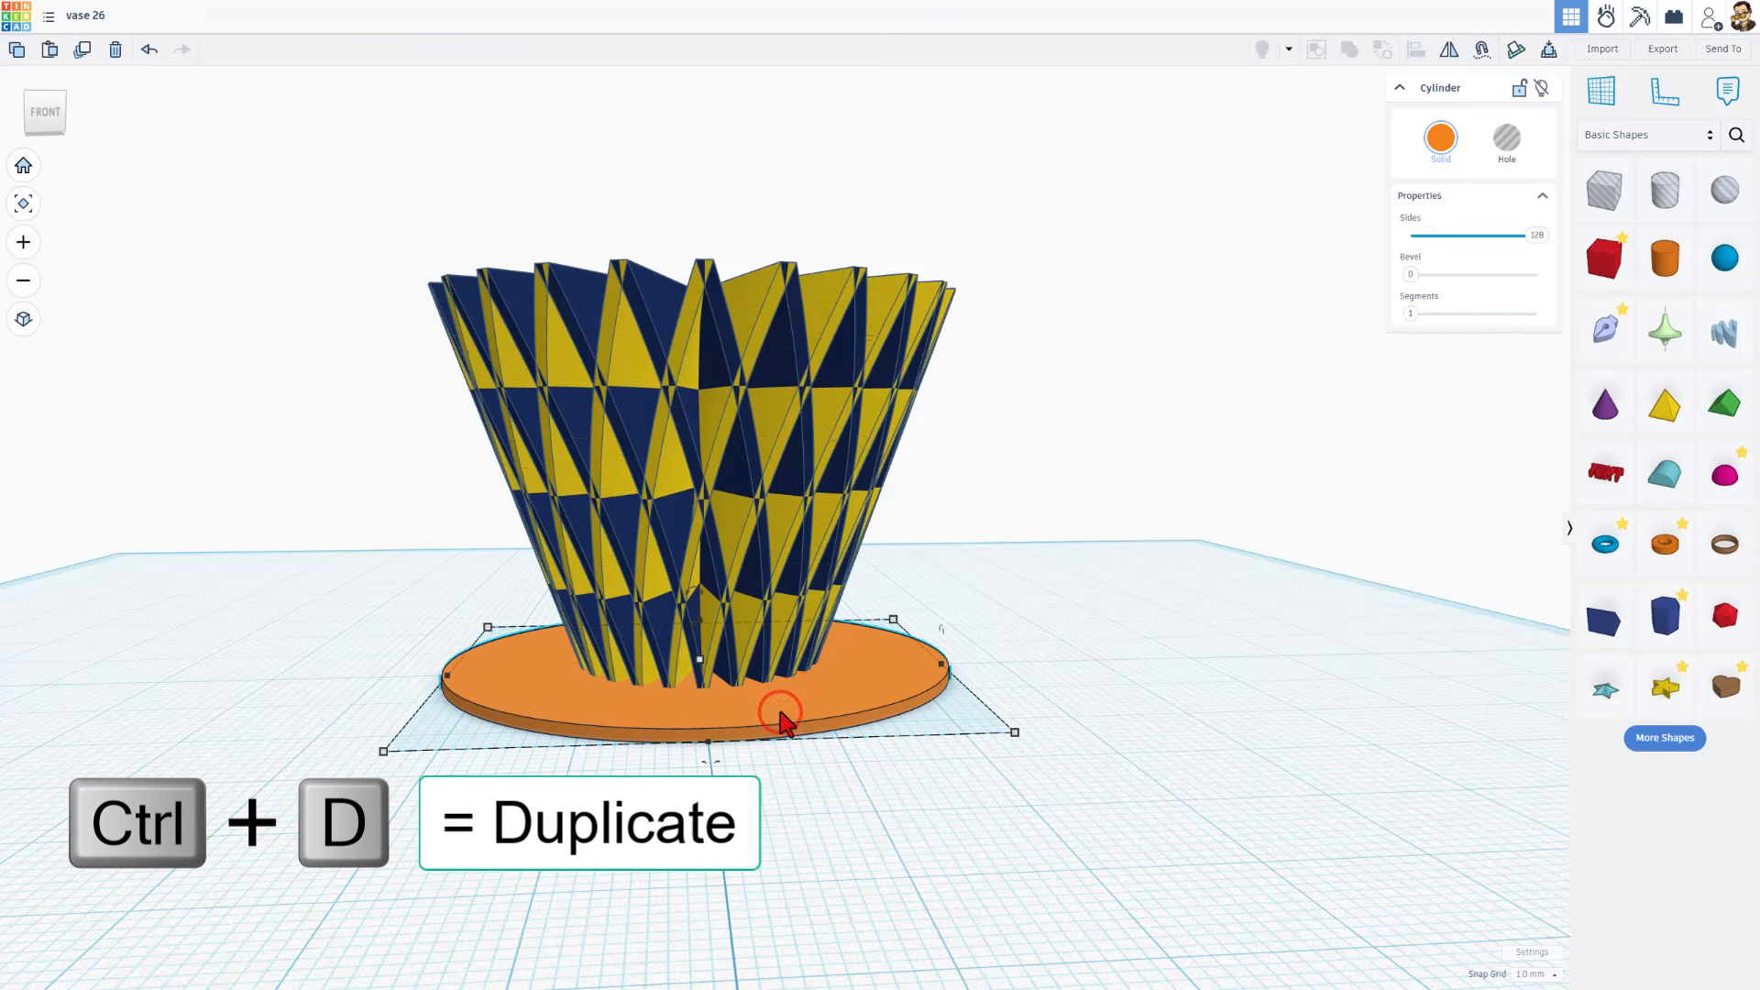
pyautogui.hotkey('ctrl', 'd')
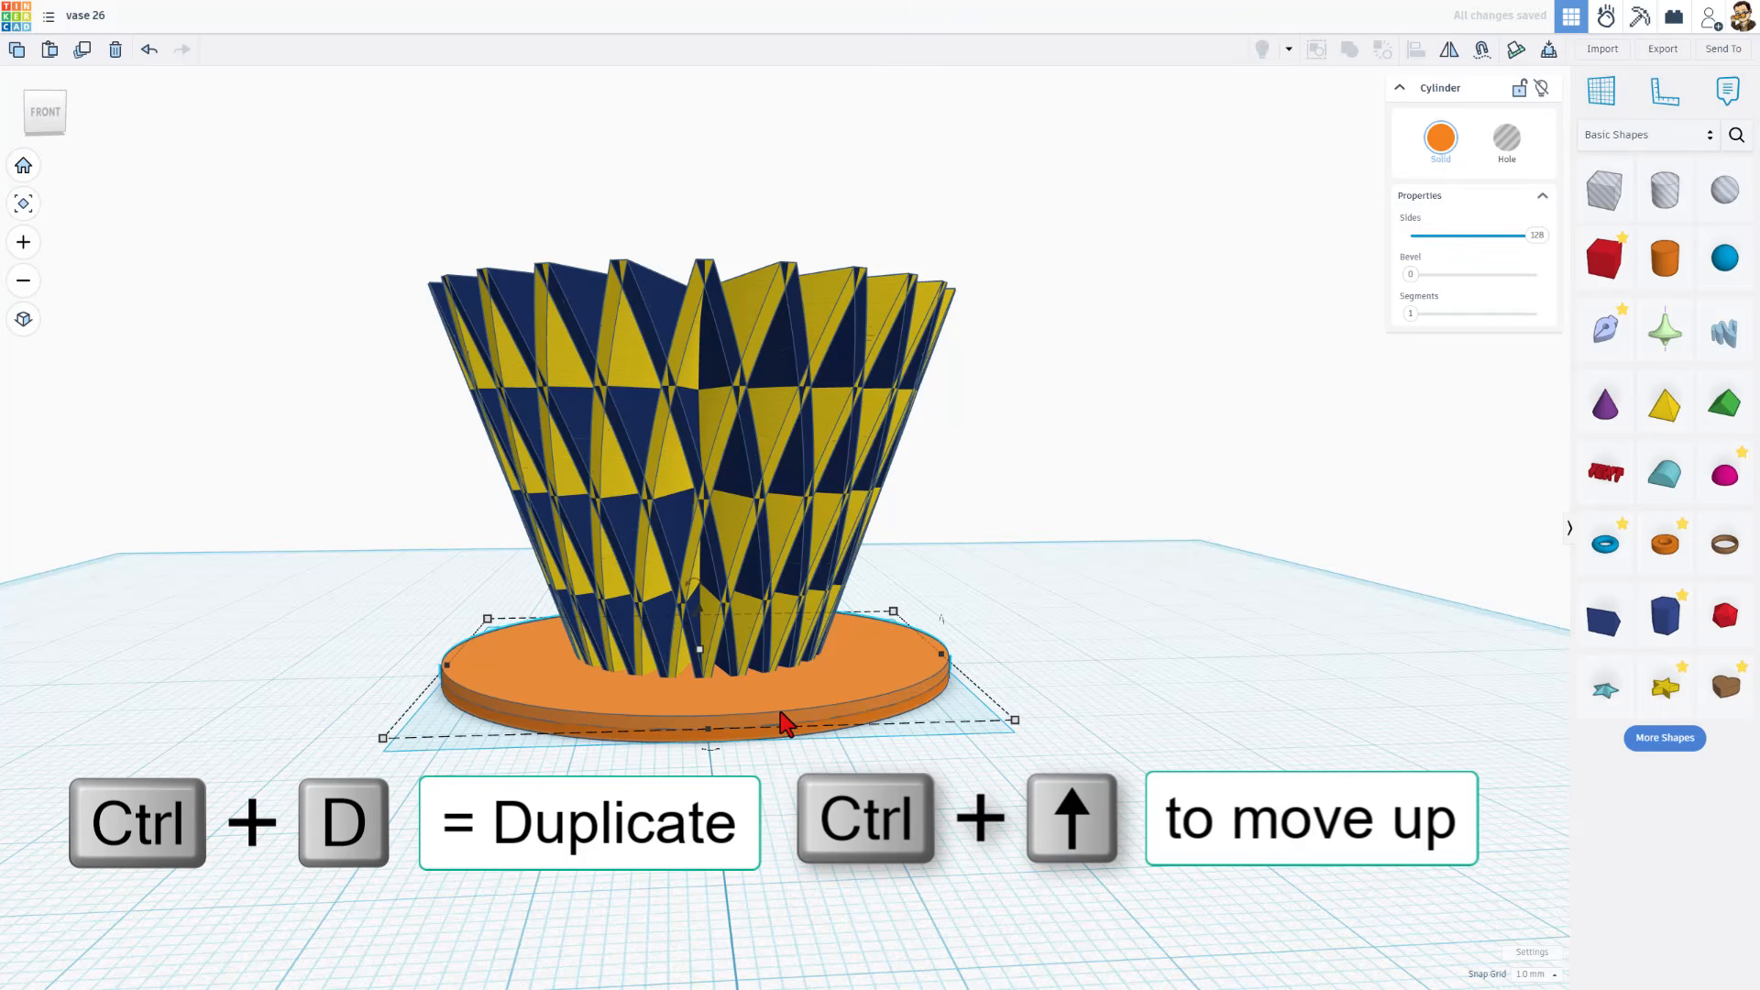
pyautogui.hotkey('ctrl', 'Up')
pyautogui.hotkey('ctrl', 'Up')
pyautogui.hotkey('ctrl', 'Up')
pyautogui.hotkey('ctrl', 'Up')
pyautogui.hotkey('ctrl', 'Up')
pyautogui.hotkey('ctrl', 'Up')
# Make two more copies of the raised disc, lifting each to the next row of blade crossings
pyautogui.hotkey('ctrl', 'Up')
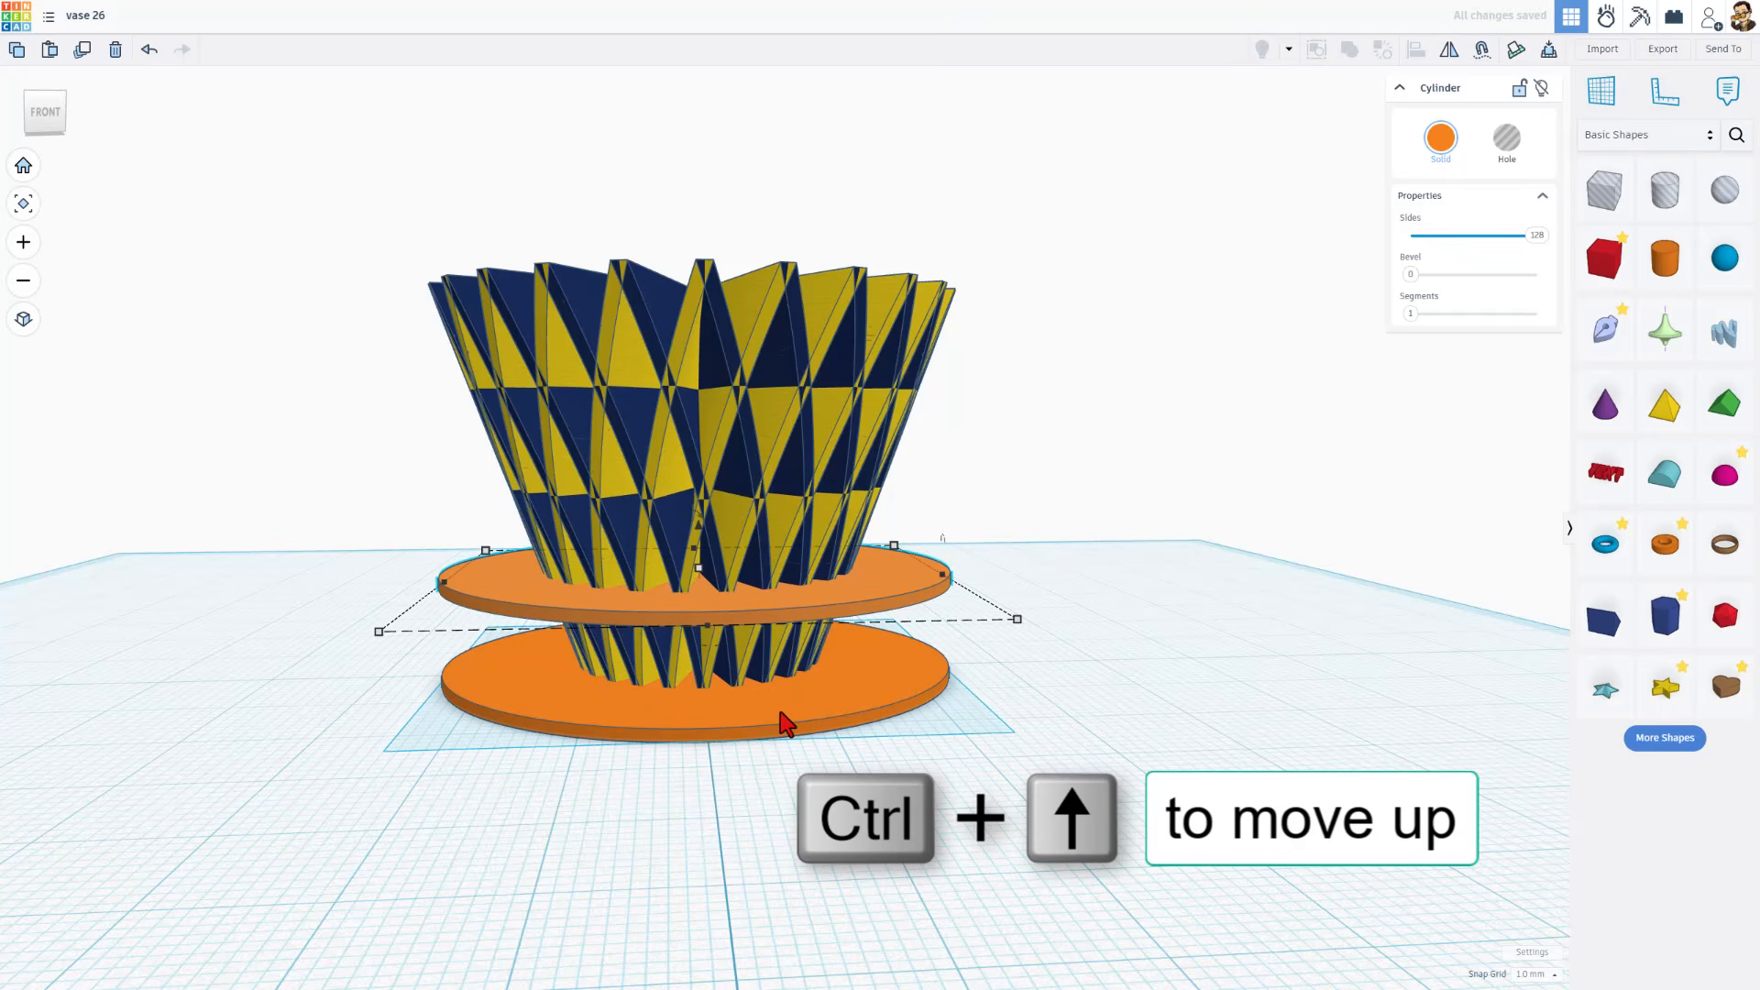
pyautogui.hotkey('ctrl', 'd')
pyautogui.hotkey('ctrl', 'Up')
pyautogui.hotkey('ctrl', 'Up')
pyautogui.hotkey('ctrl', 'Up')
pyautogui.hotkey('ctrl', 'Up')
pyautogui.hotkey('ctrl', 'Up')
pyautogui.hotkey('ctrl', 'Up')
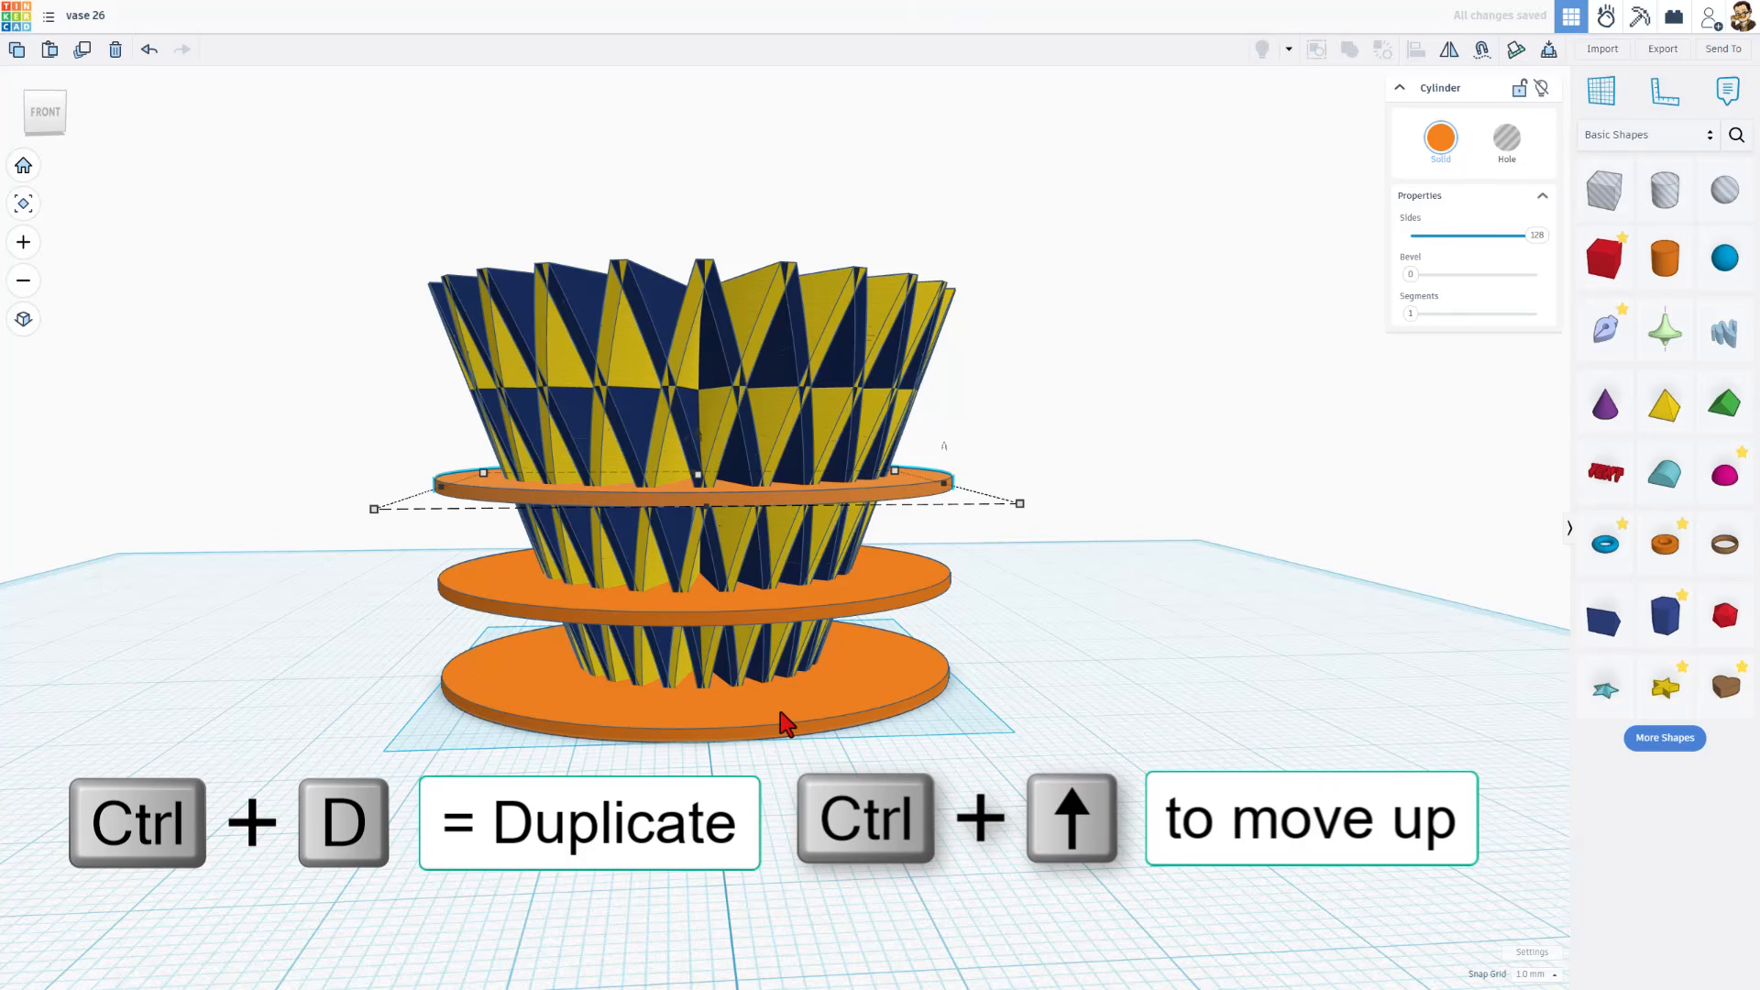
pyautogui.hotkey('ctrl', 'd')
pyautogui.hotkey('ctrl', 'Up')
pyautogui.hotkey('ctrl', 'Up')
pyautogui.hotkey('ctrl', 'Up')
pyautogui.hotkey('ctrl', 'Up')
pyautogui.hotkey('ctrl', 'Up')
pyautogui.hotkey('ctrl', 'Up')
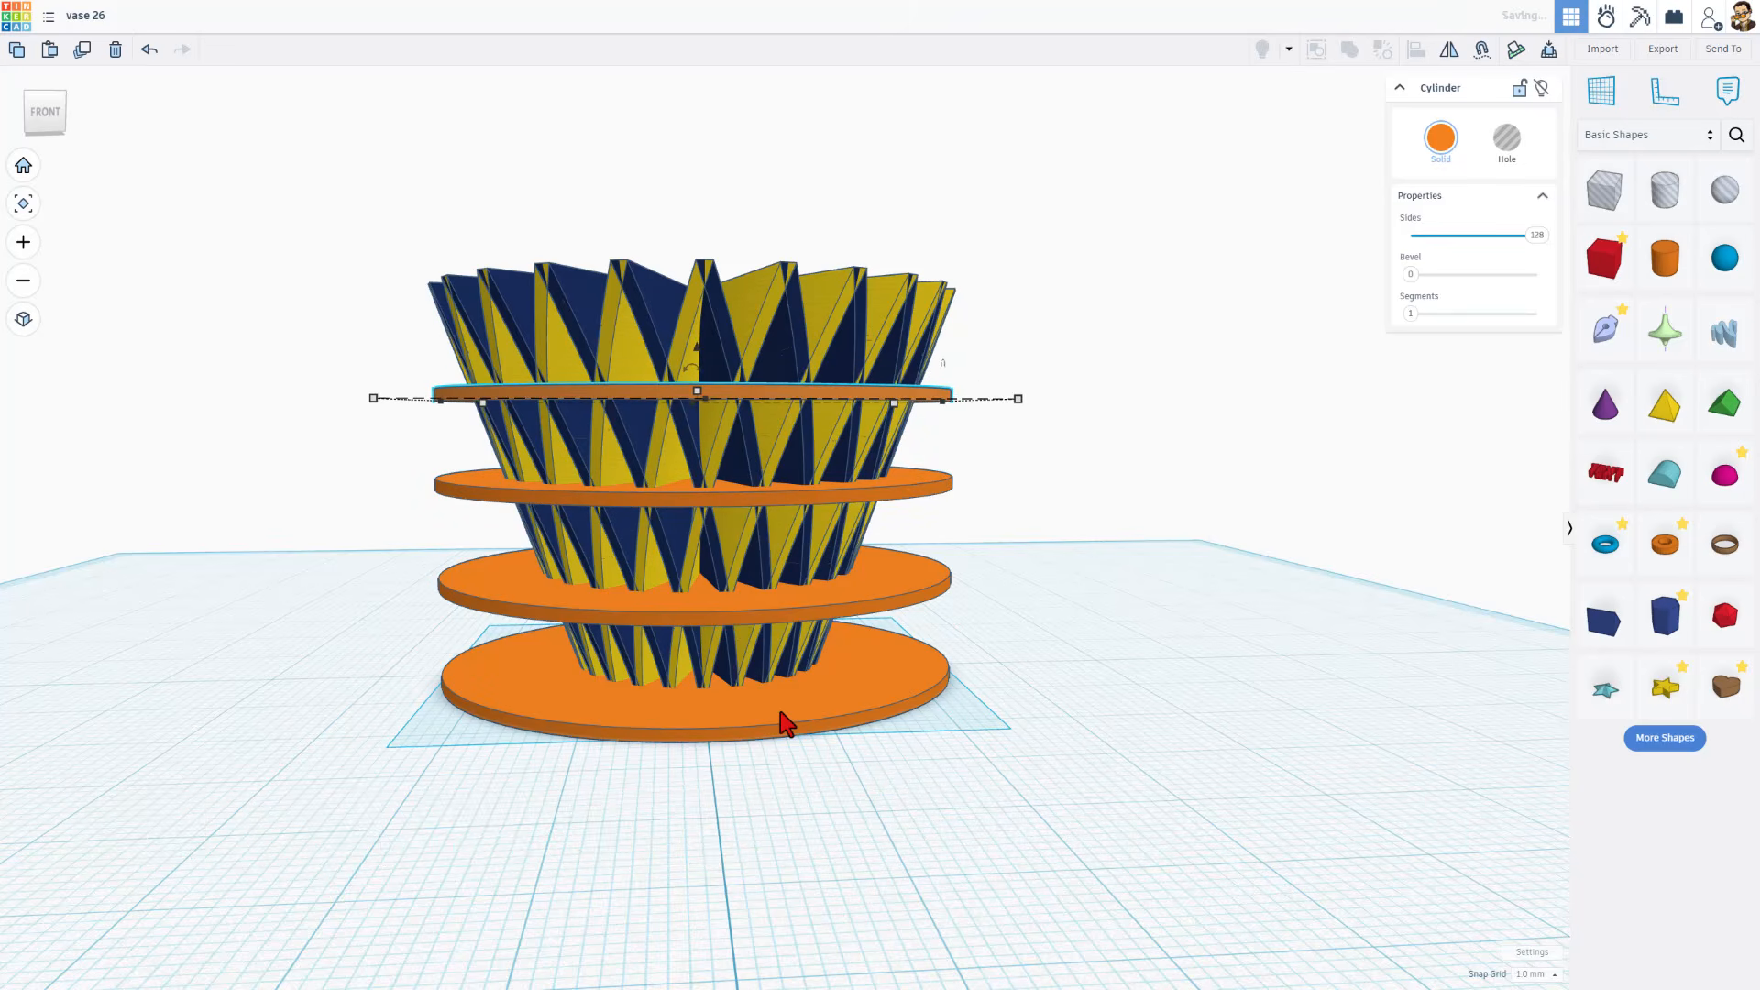
# Undo the last height nudge, set the snap grid to 0.25 mm and fine-tune the height of the uppermost disc
pyautogui.hotkey('ctrl', 'z')
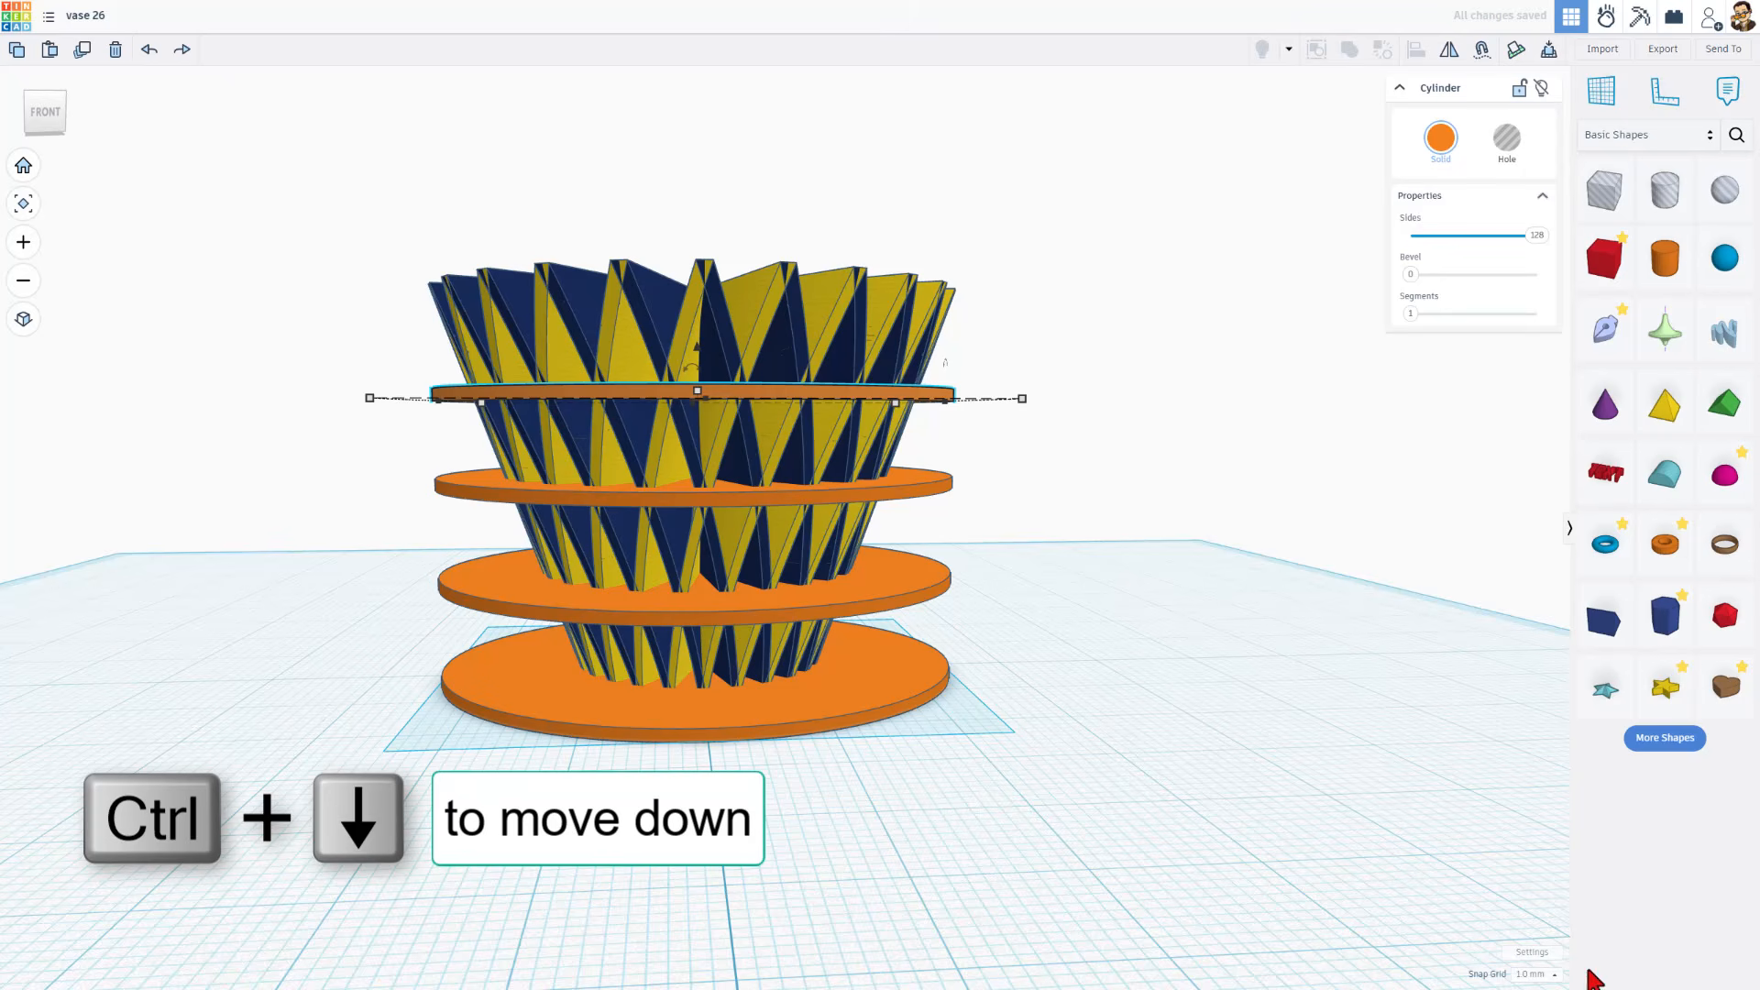
pyautogui.click(1533, 974)
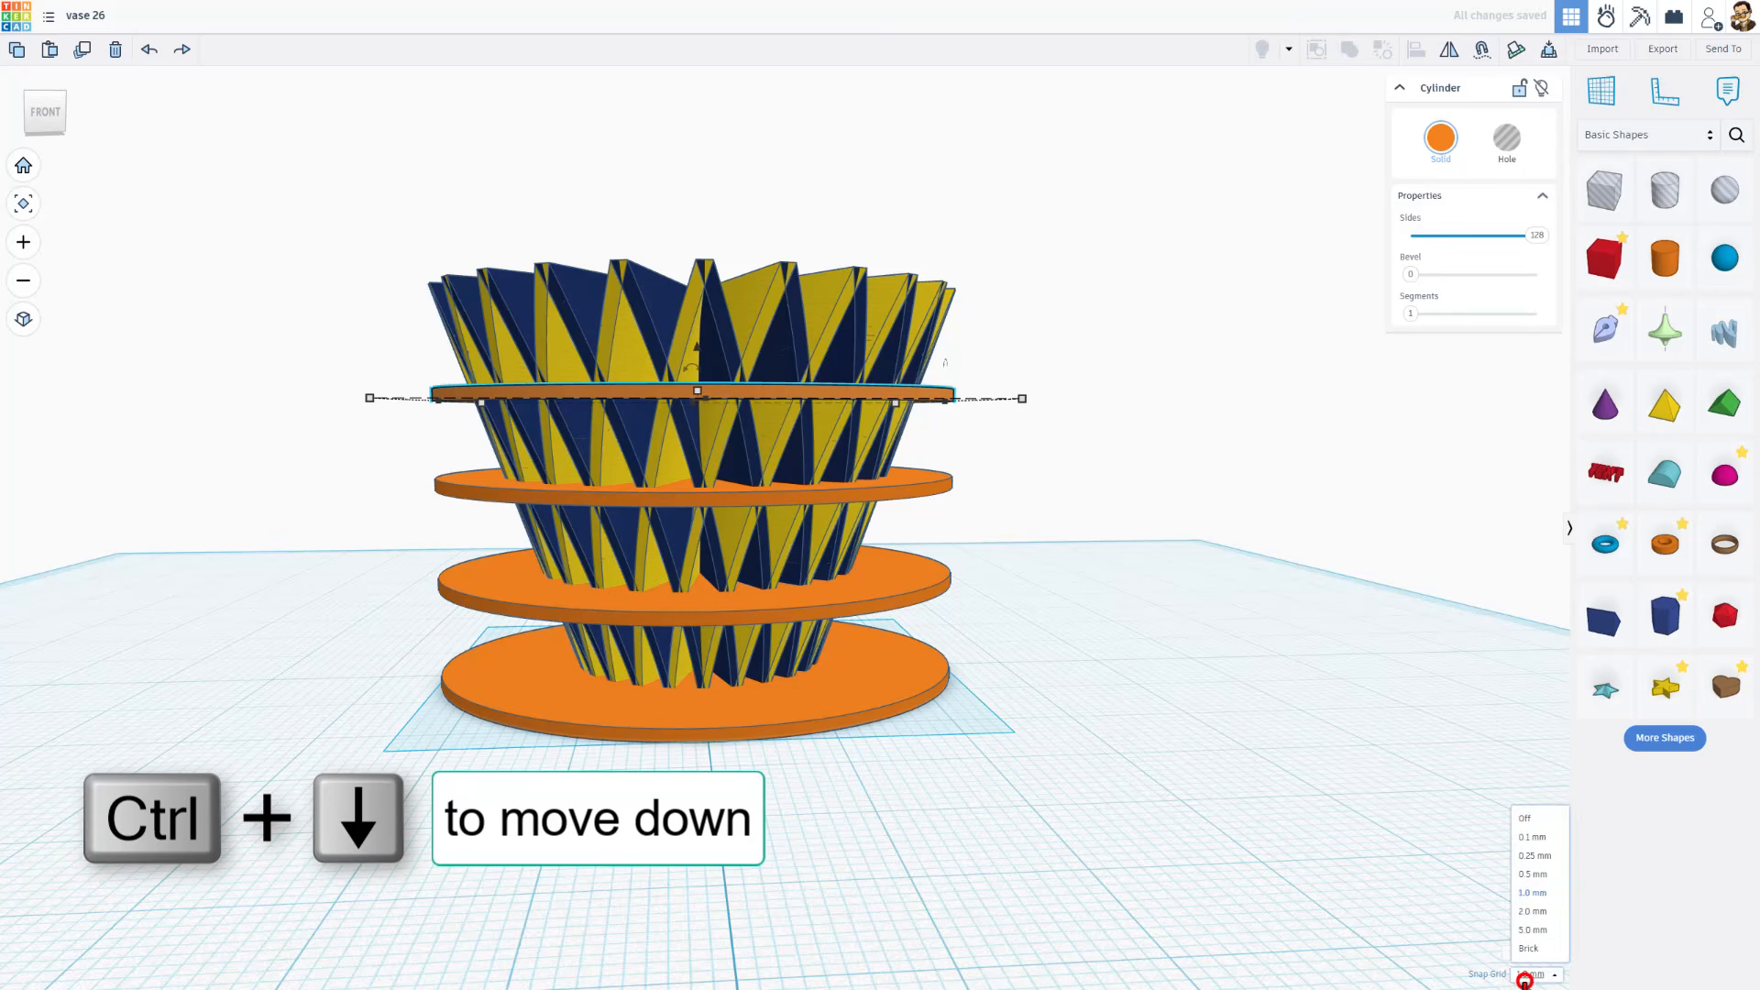
pyautogui.click(1537, 856)
pyautogui.hotkey('ctrl', 'Up')
pyautogui.hotkey('ctrl', 'Up')
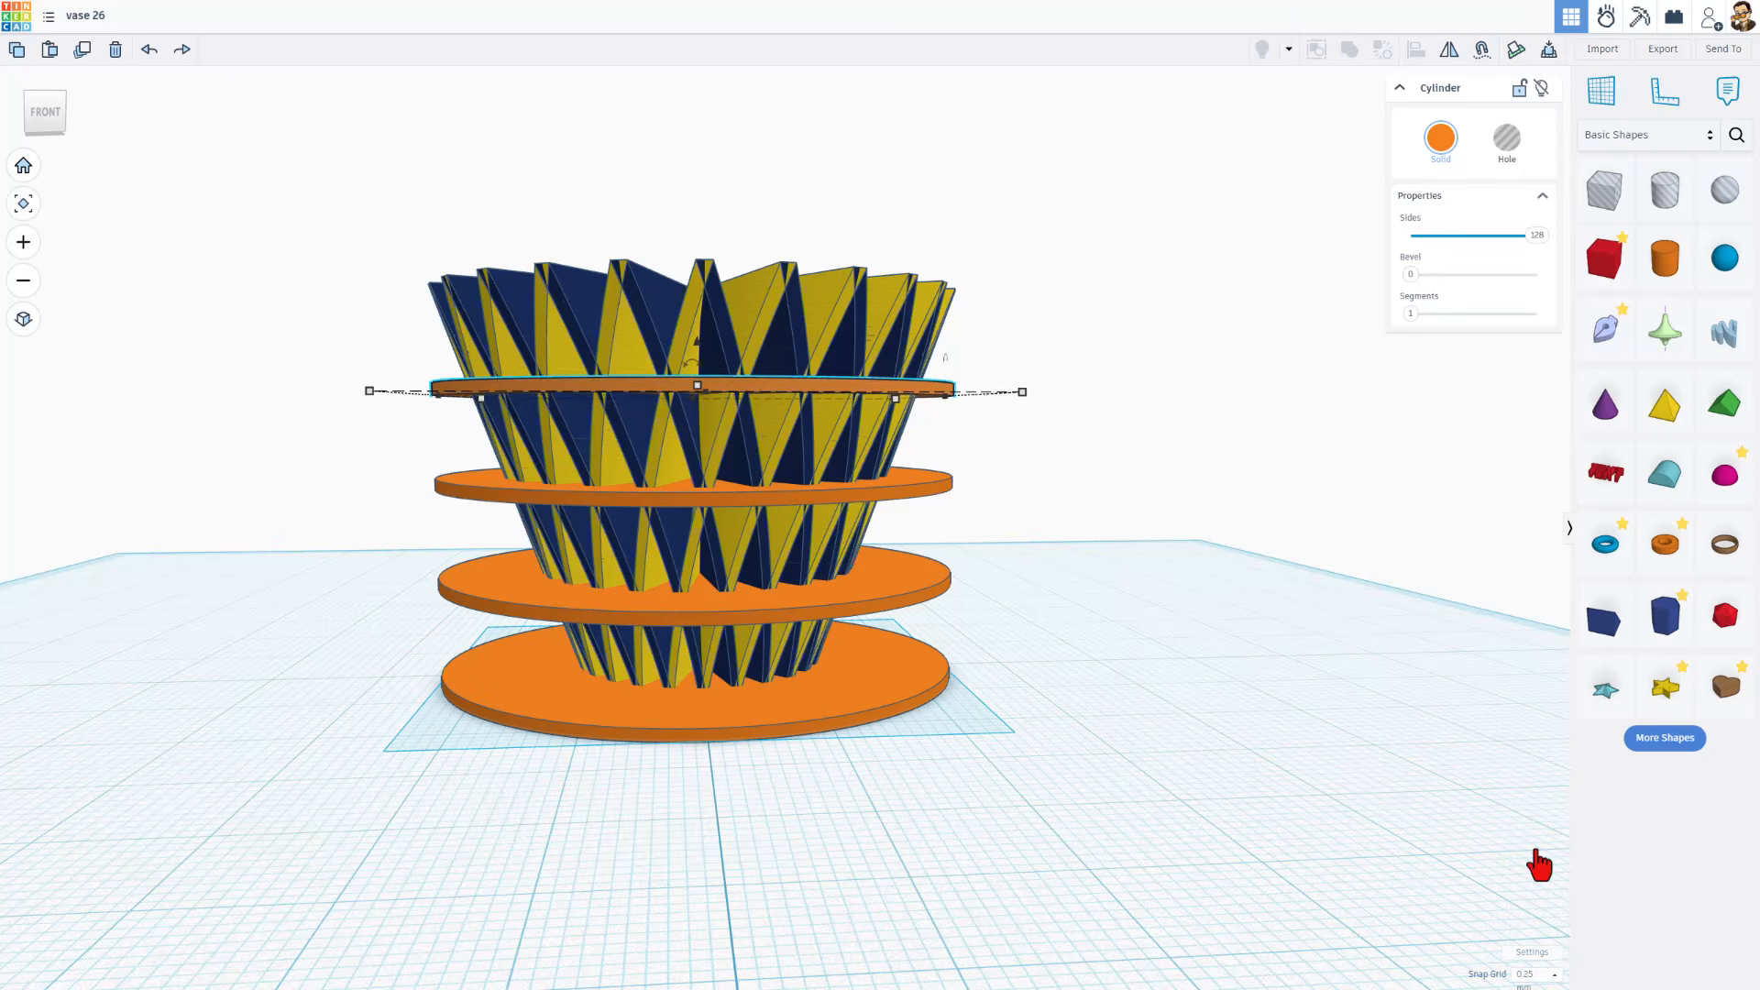
pyautogui.hotkey('ctrl', 'Down')
pyautogui.hotkey('ctrl', 'Down')
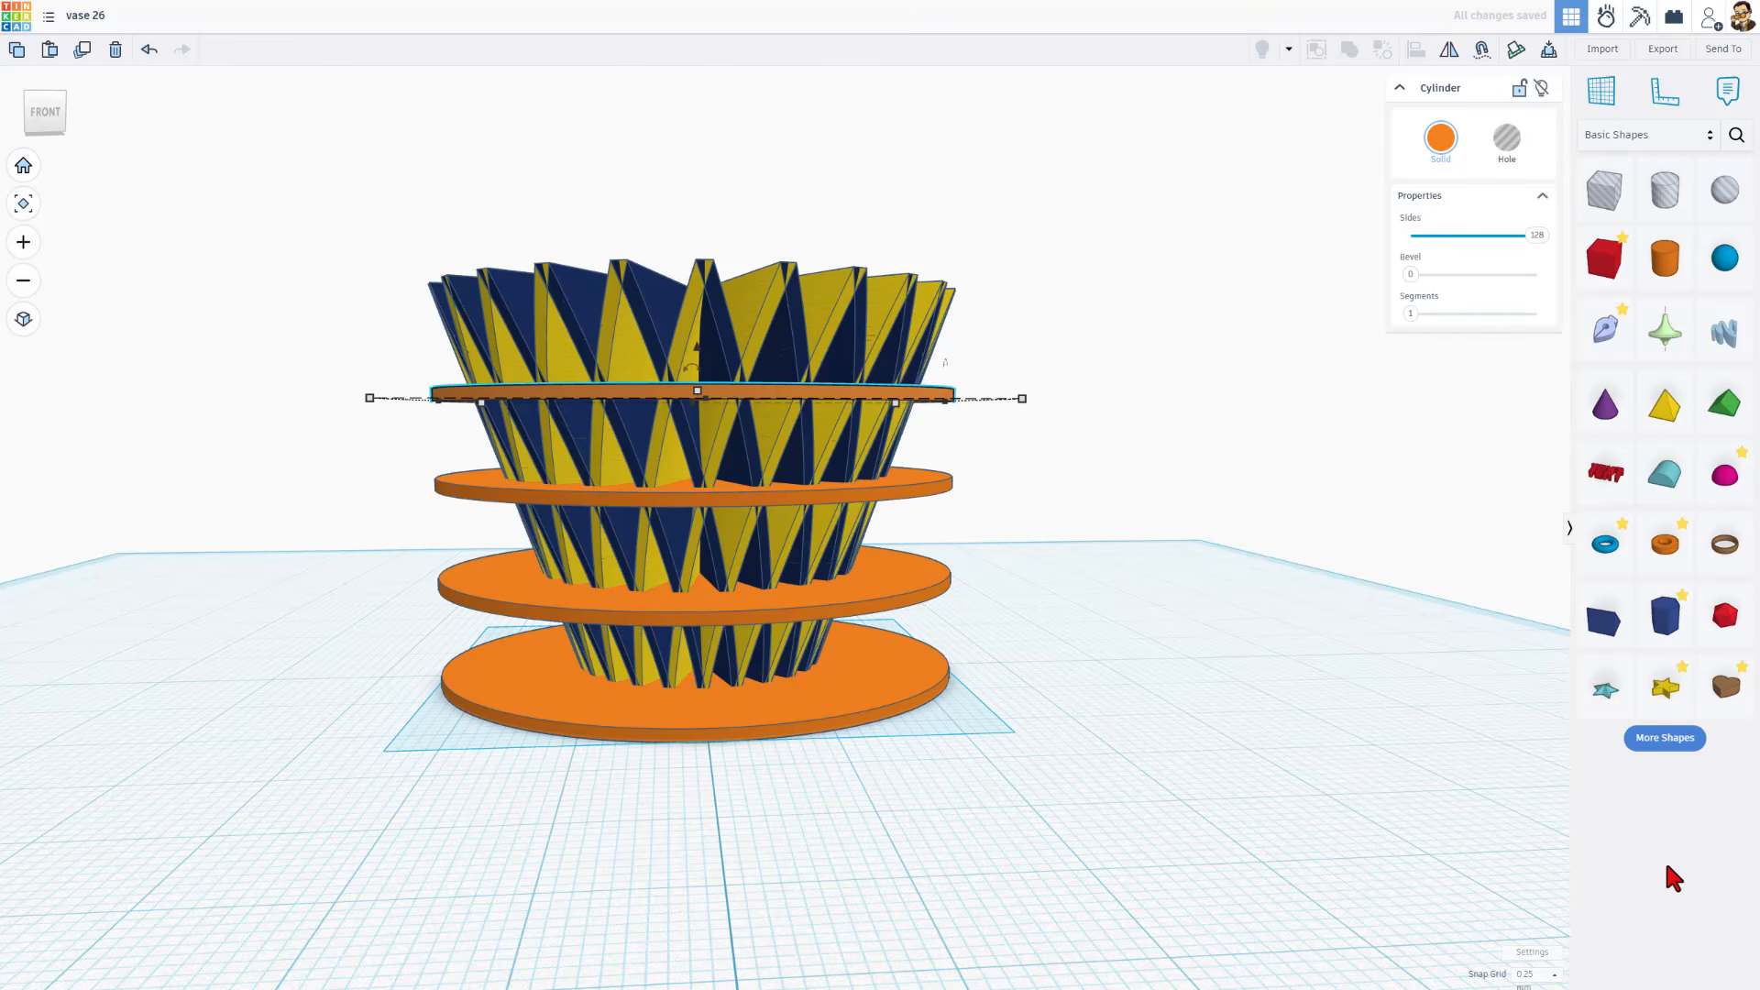
# Duplicate the uppermost disc, raise the copy towards the vase's rim and set the snap grid to 1.0 mm
pyautogui.hotkey('ctrl', 'd')
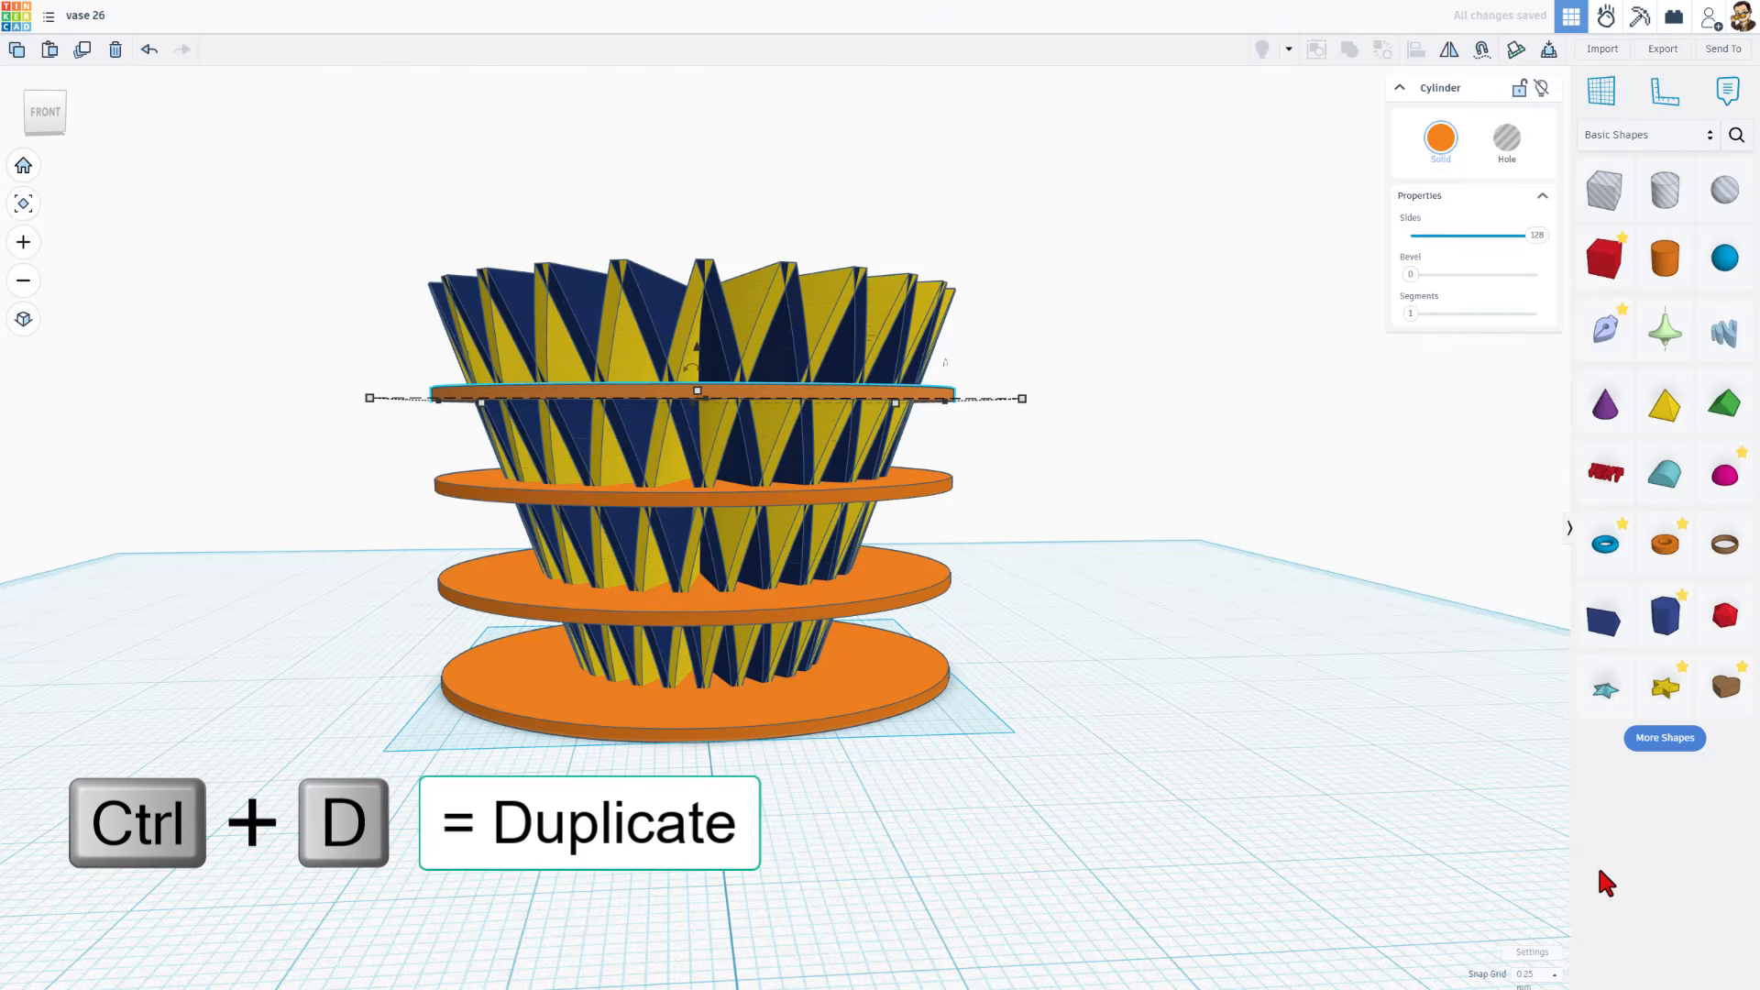
pyautogui.hotkey('ctrl', 'Up')
pyautogui.hotkey('ctrl', 'Up')
pyautogui.hotkey('ctrl', 'Up')
pyautogui.hotkey('ctrl', 'Up')
pyautogui.hotkey('ctrl', 'Up')
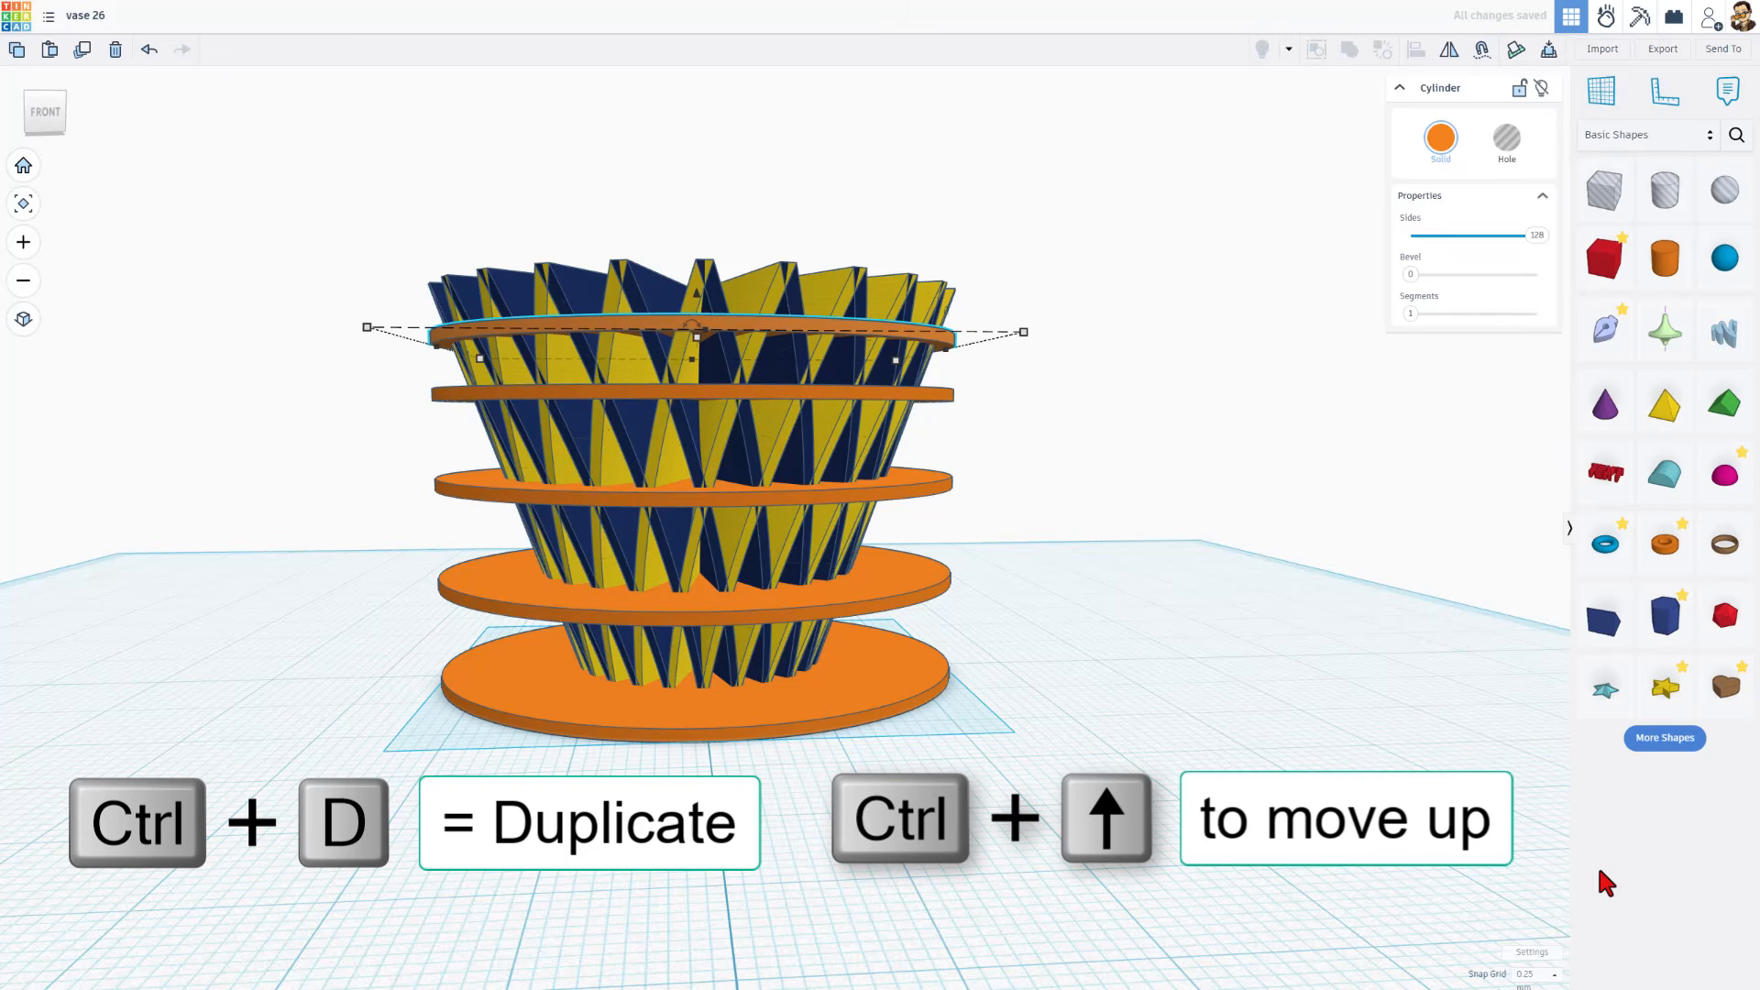
pyautogui.click(1533, 974)
pyautogui.click(1528, 888)
pyautogui.click(859, 172)
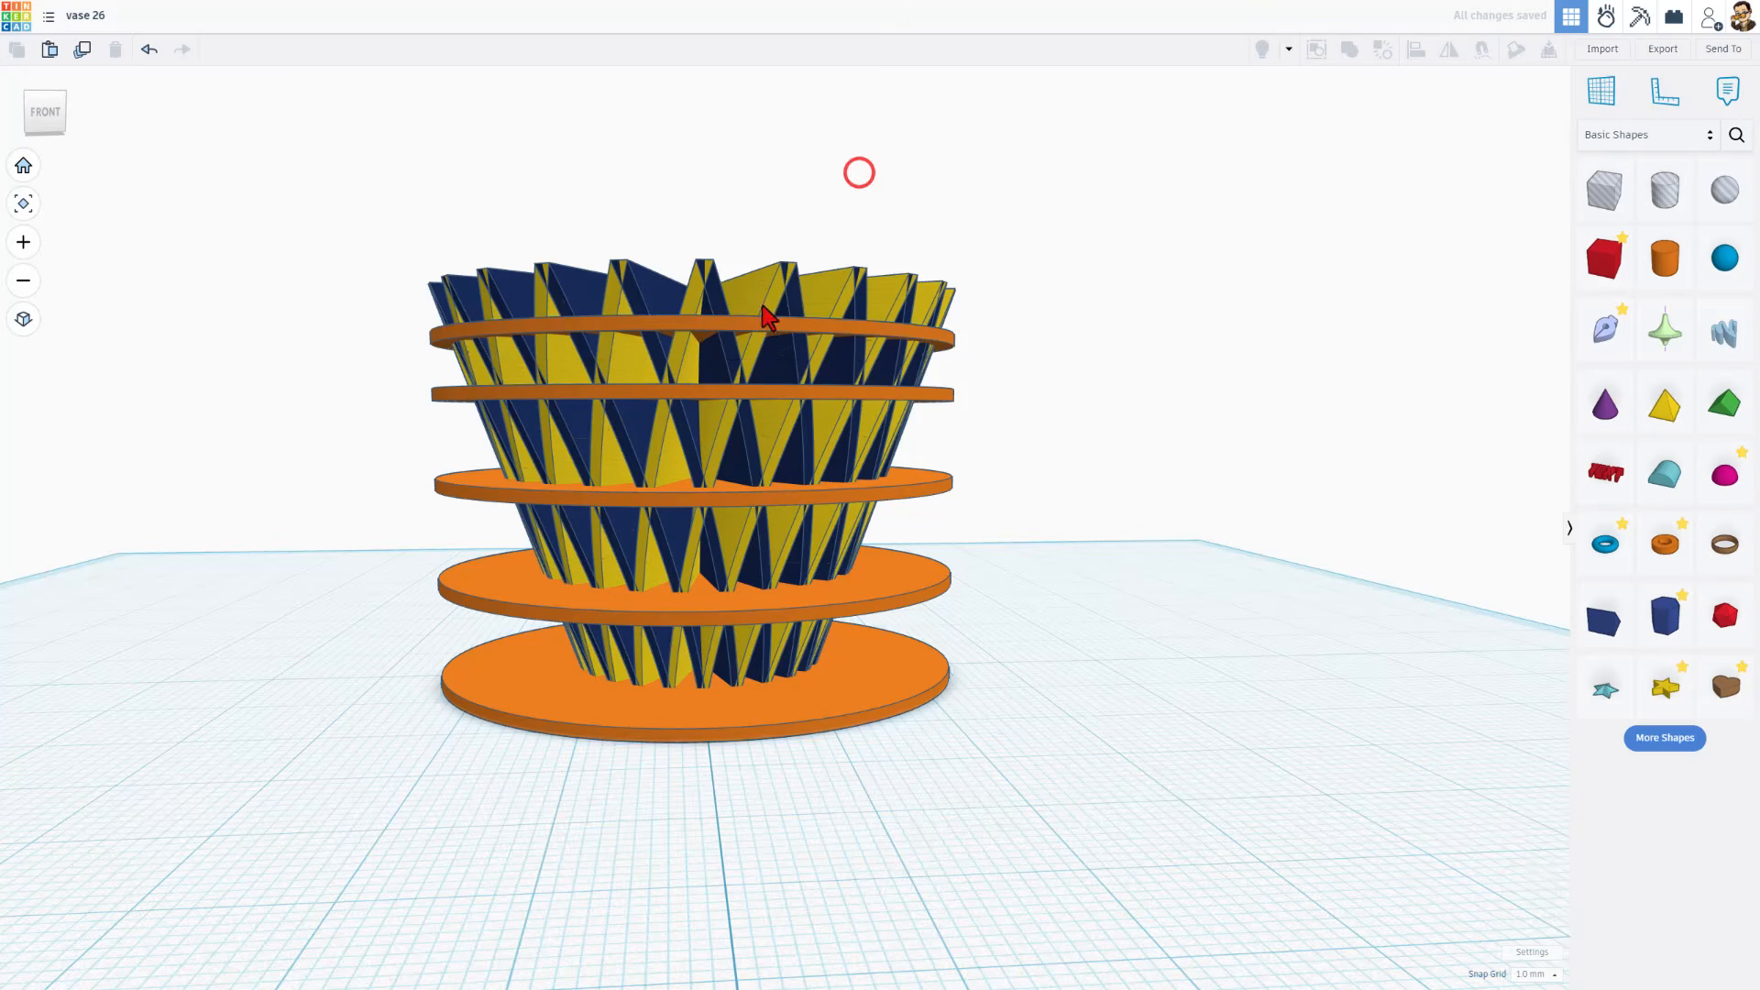
# Align the top of the uppermost disc with the rim of the blade group
pyautogui.keyDown('shift'); pyautogui.click(761, 317); pyautogui.keyUp('shift')
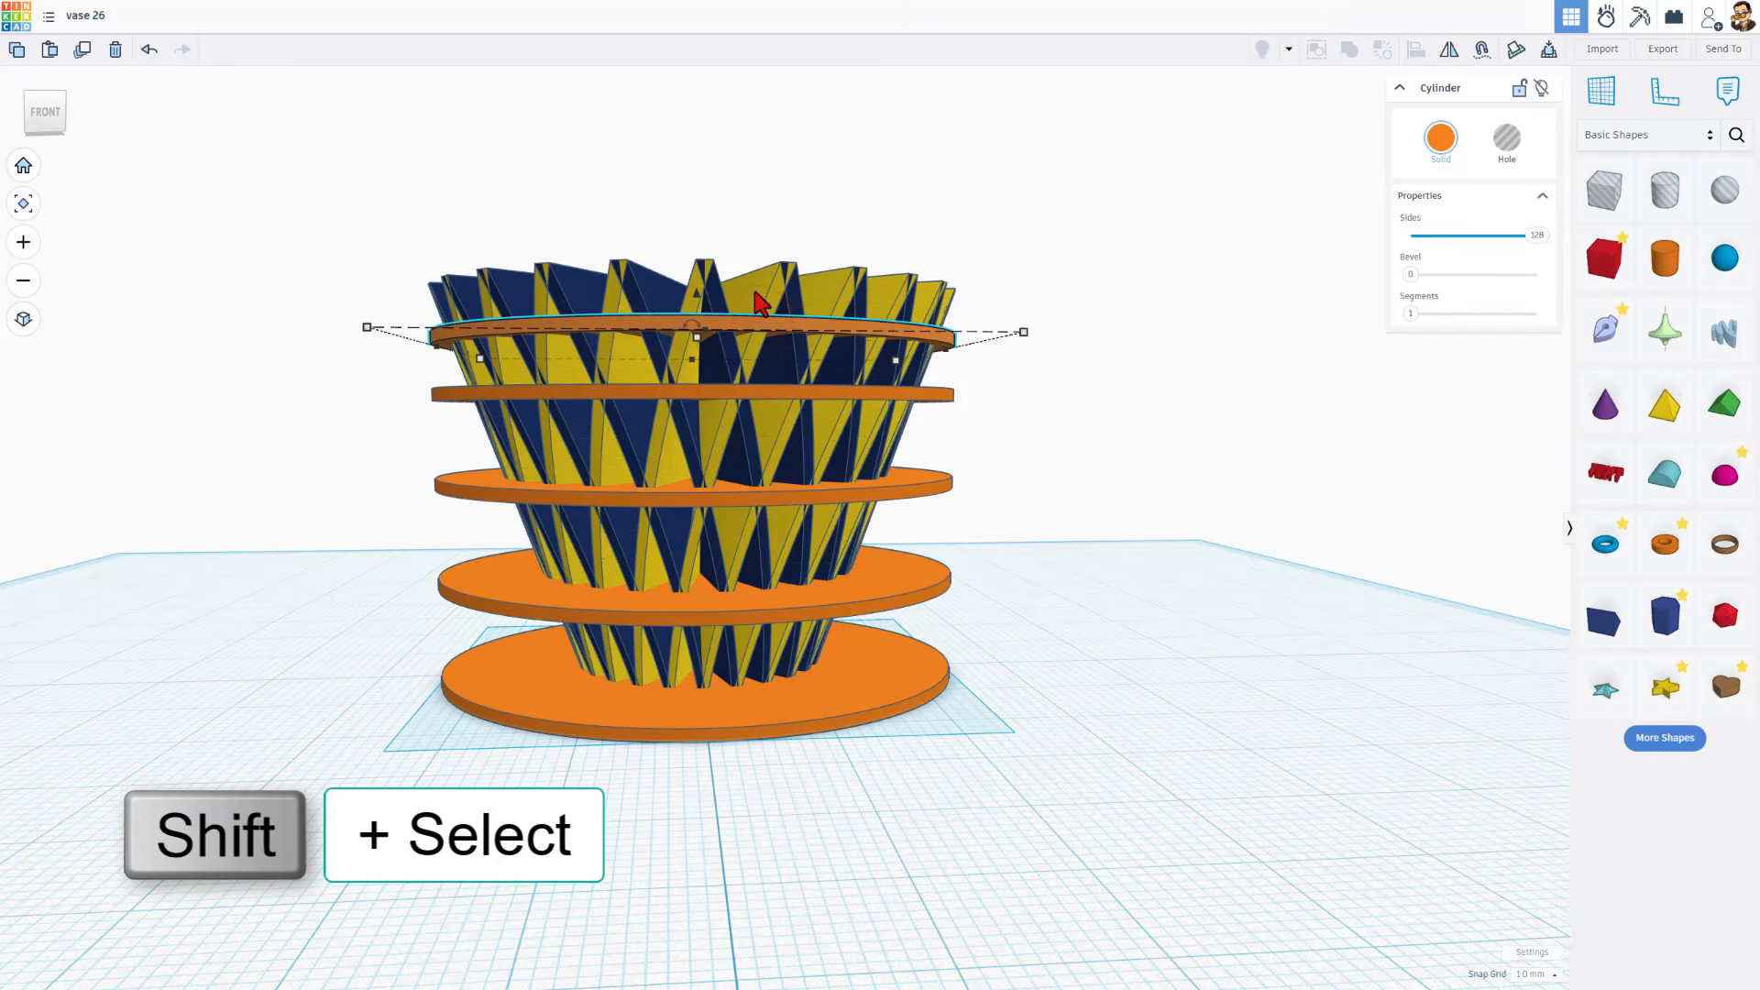
pyautogui.keyDown('shift'); pyautogui.click(777, 280); pyautogui.keyUp('shift')
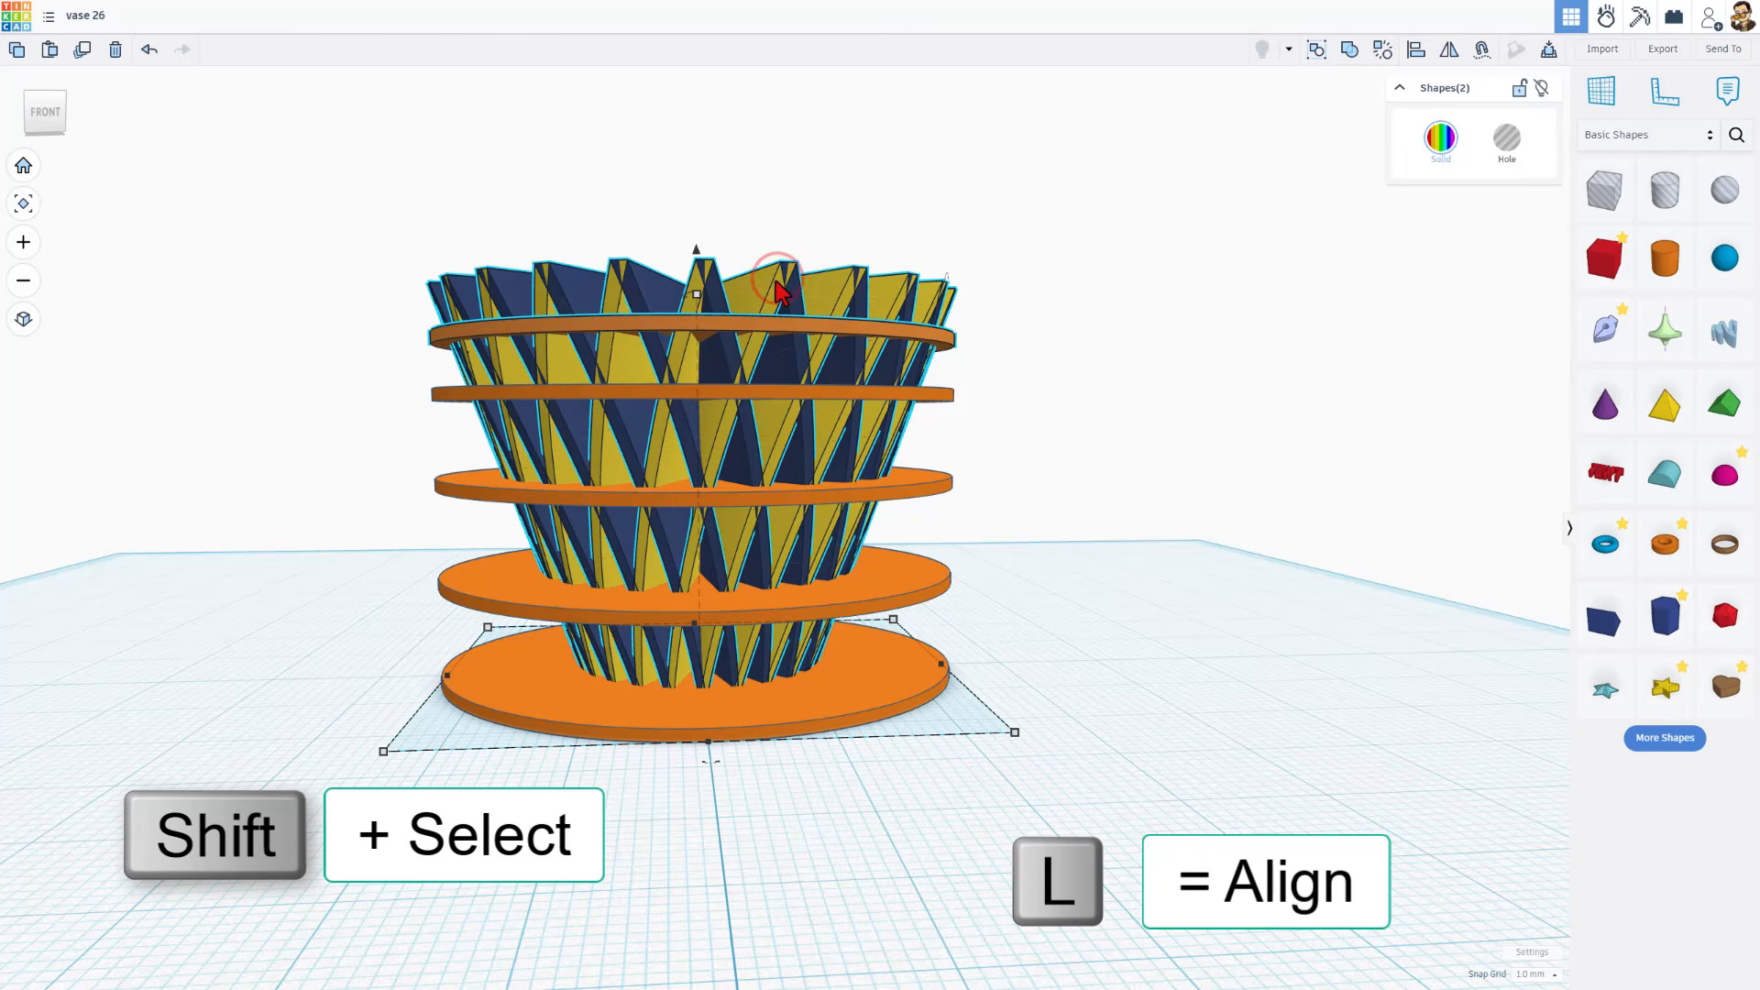
pyautogui.press('l')
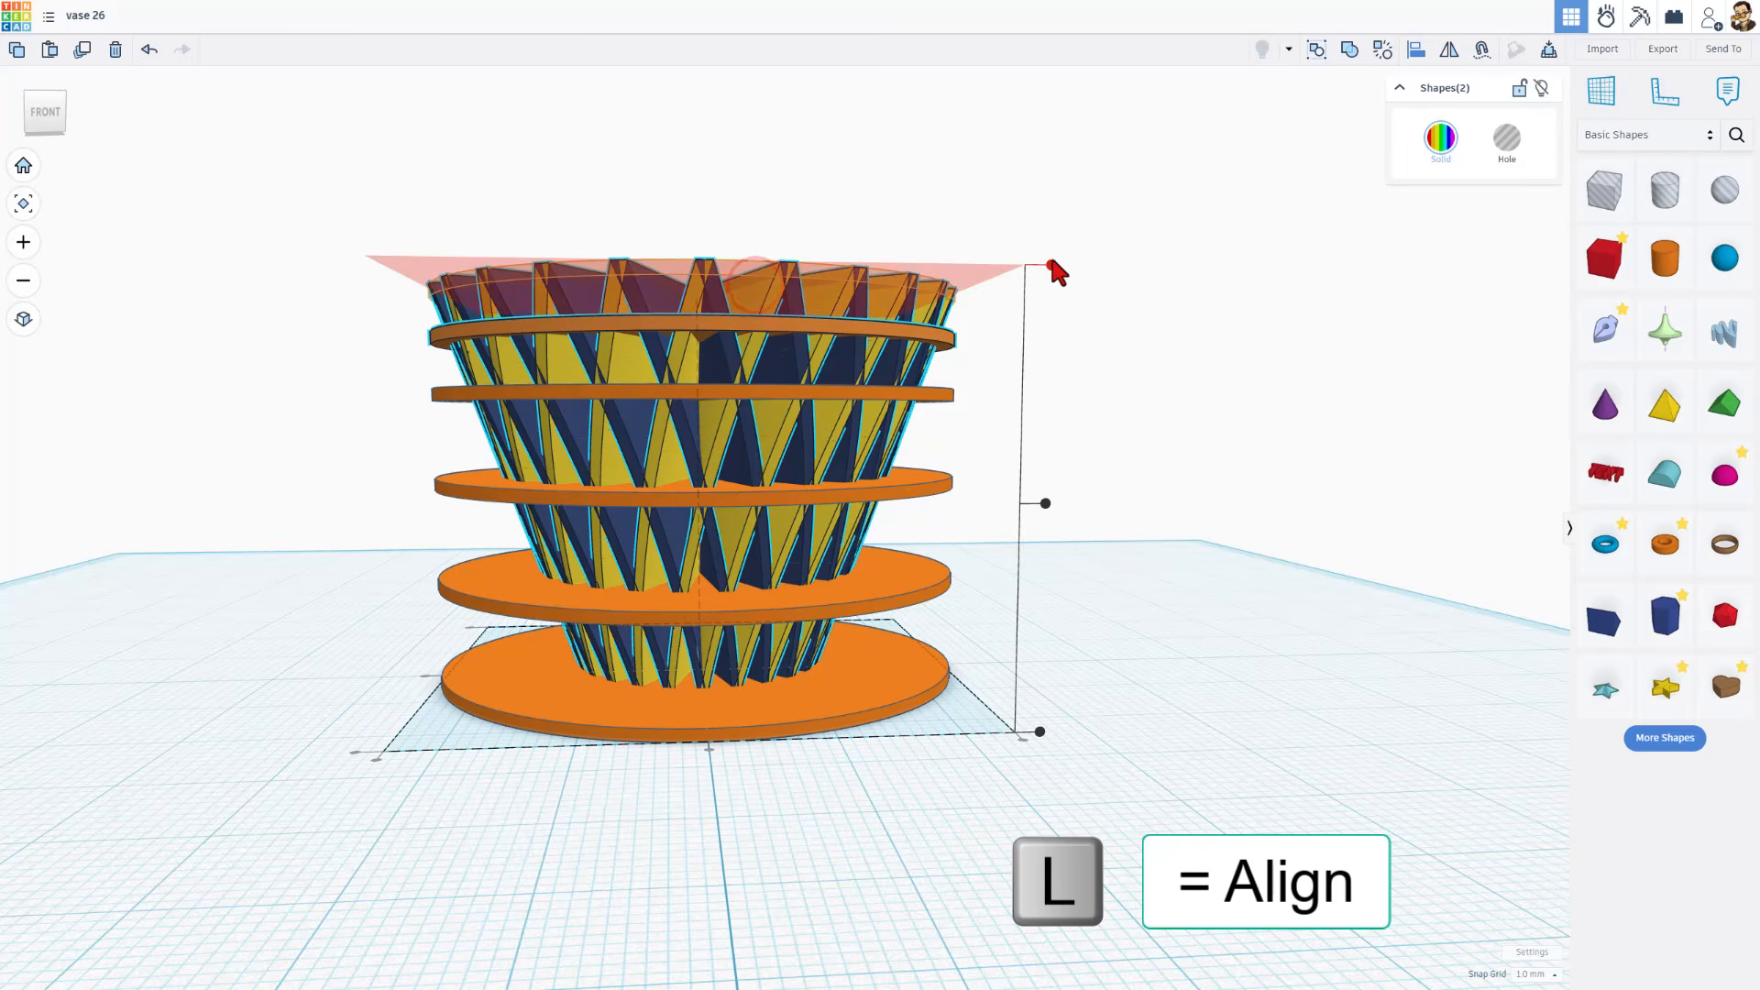
pyautogui.click(1052, 260)
pyautogui.click(1096, 319)
pyautogui.moveTo(1191, 366); pyautogui.dragTo(1253, 413, button='right')
pyautogui.moveTo(1140, 482); pyautogui.dragTo(1134, 466, button='right')
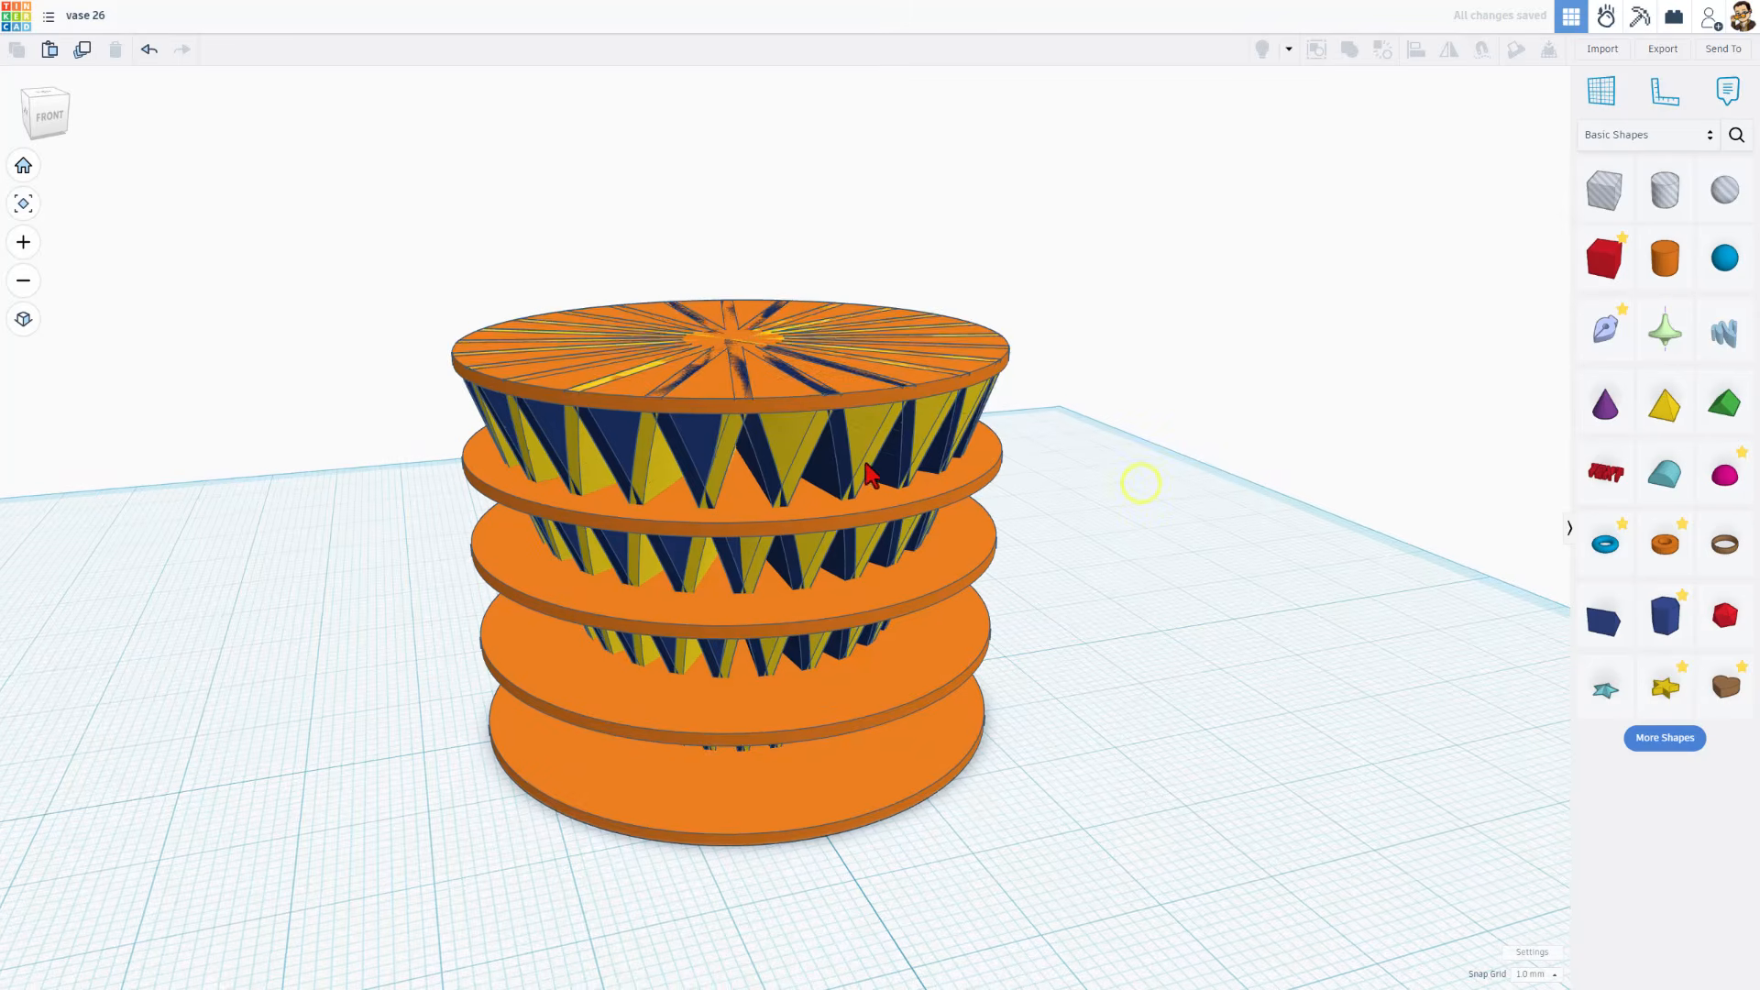
# Group the five stacked discs into one union with the blade group hidden, and show the blades again
pyautogui.click(870, 456)
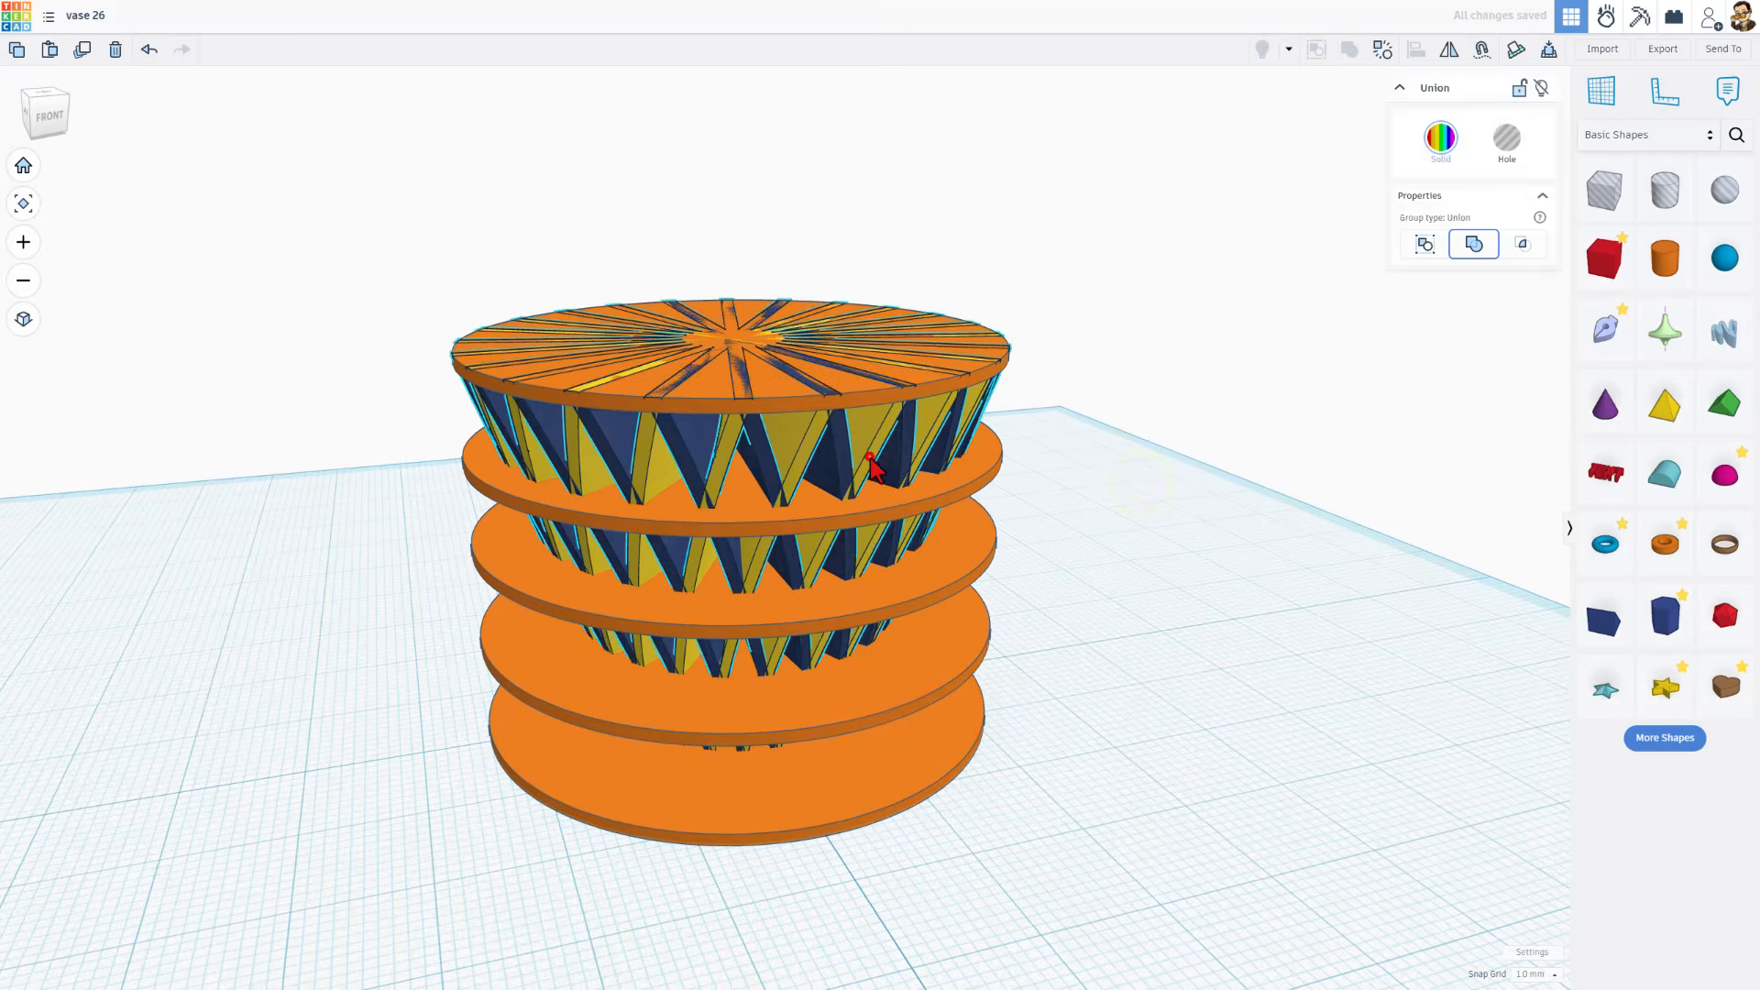
pyautogui.click(1541, 87)
pyautogui.moveTo(1033, 287); pyautogui.dragTo(605, 908)
pyautogui.hotkey('ctrl', 'g')
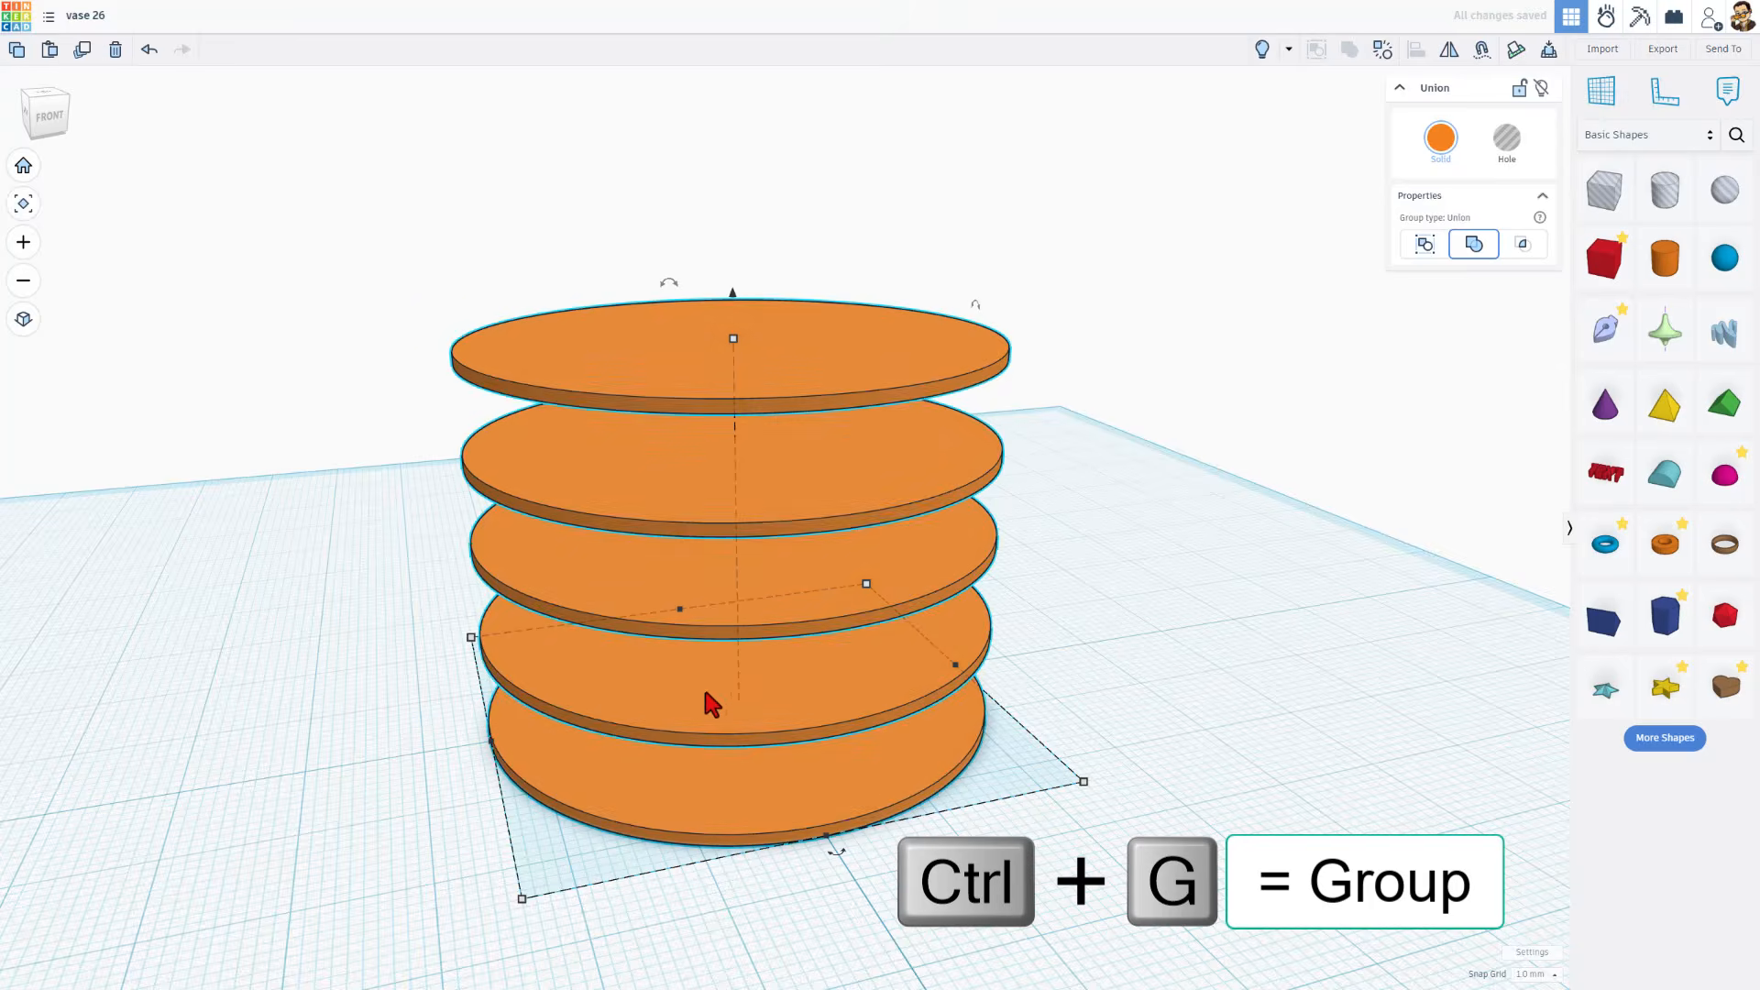
pyautogui.moveTo(703, 684); pyautogui.dragTo(979, 410, button='right')
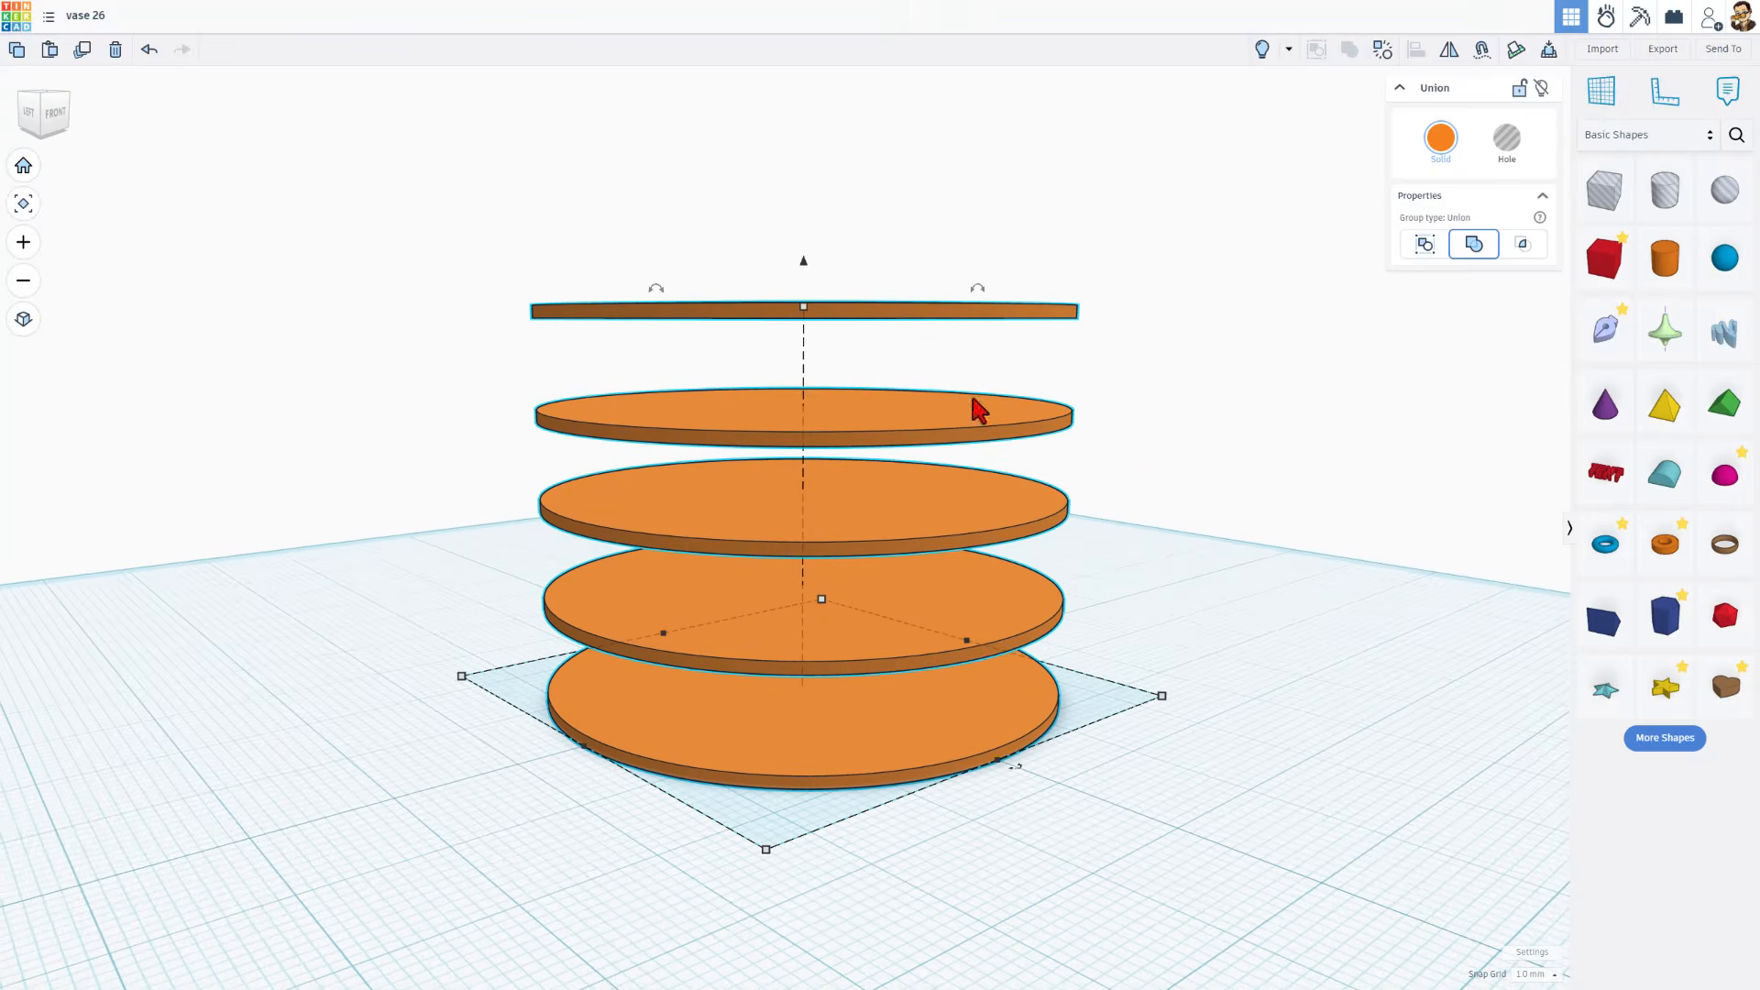
pyautogui.click(1260, 50)
pyautogui.moveTo(1025, 752); pyautogui.dragTo(616, 578, button='right')
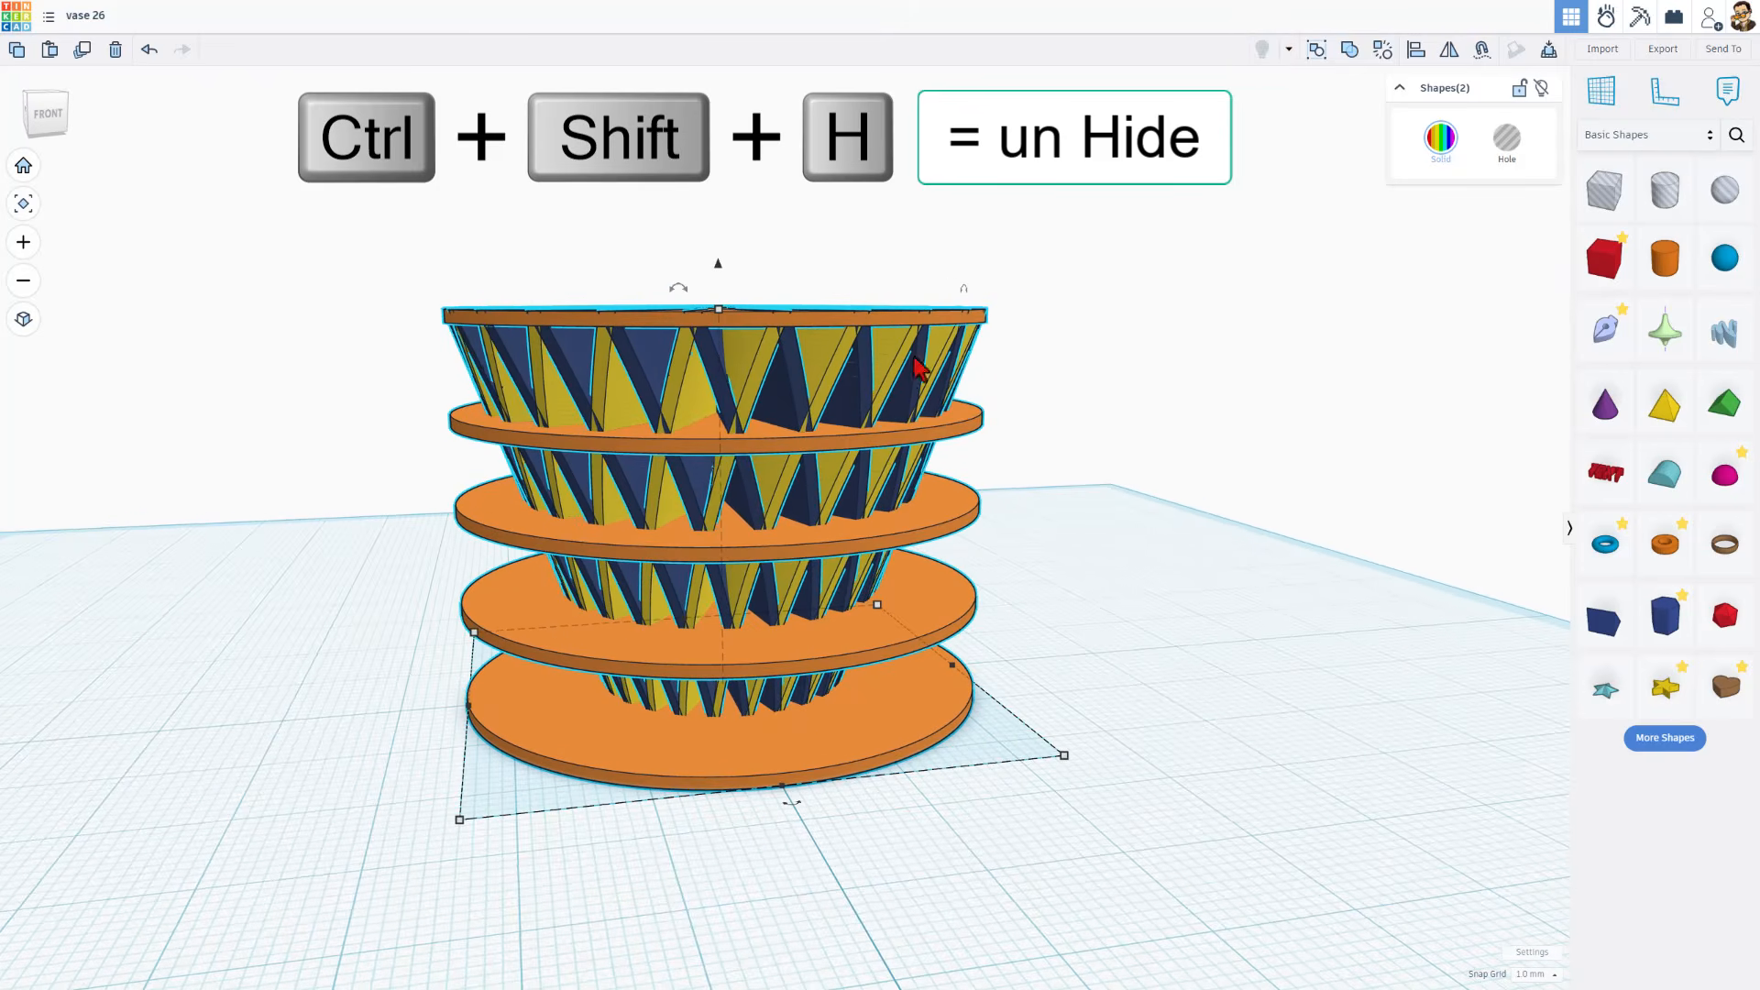
# Place a sketch revolve shape on the workplane in front of the vase and set its sketch snap grid to 0.5 mm
pyautogui.scroll(-2, 1193, 541)
pyautogui.moveTo(1174, 631); pyautogui.dragTo(688, 823, button='right')
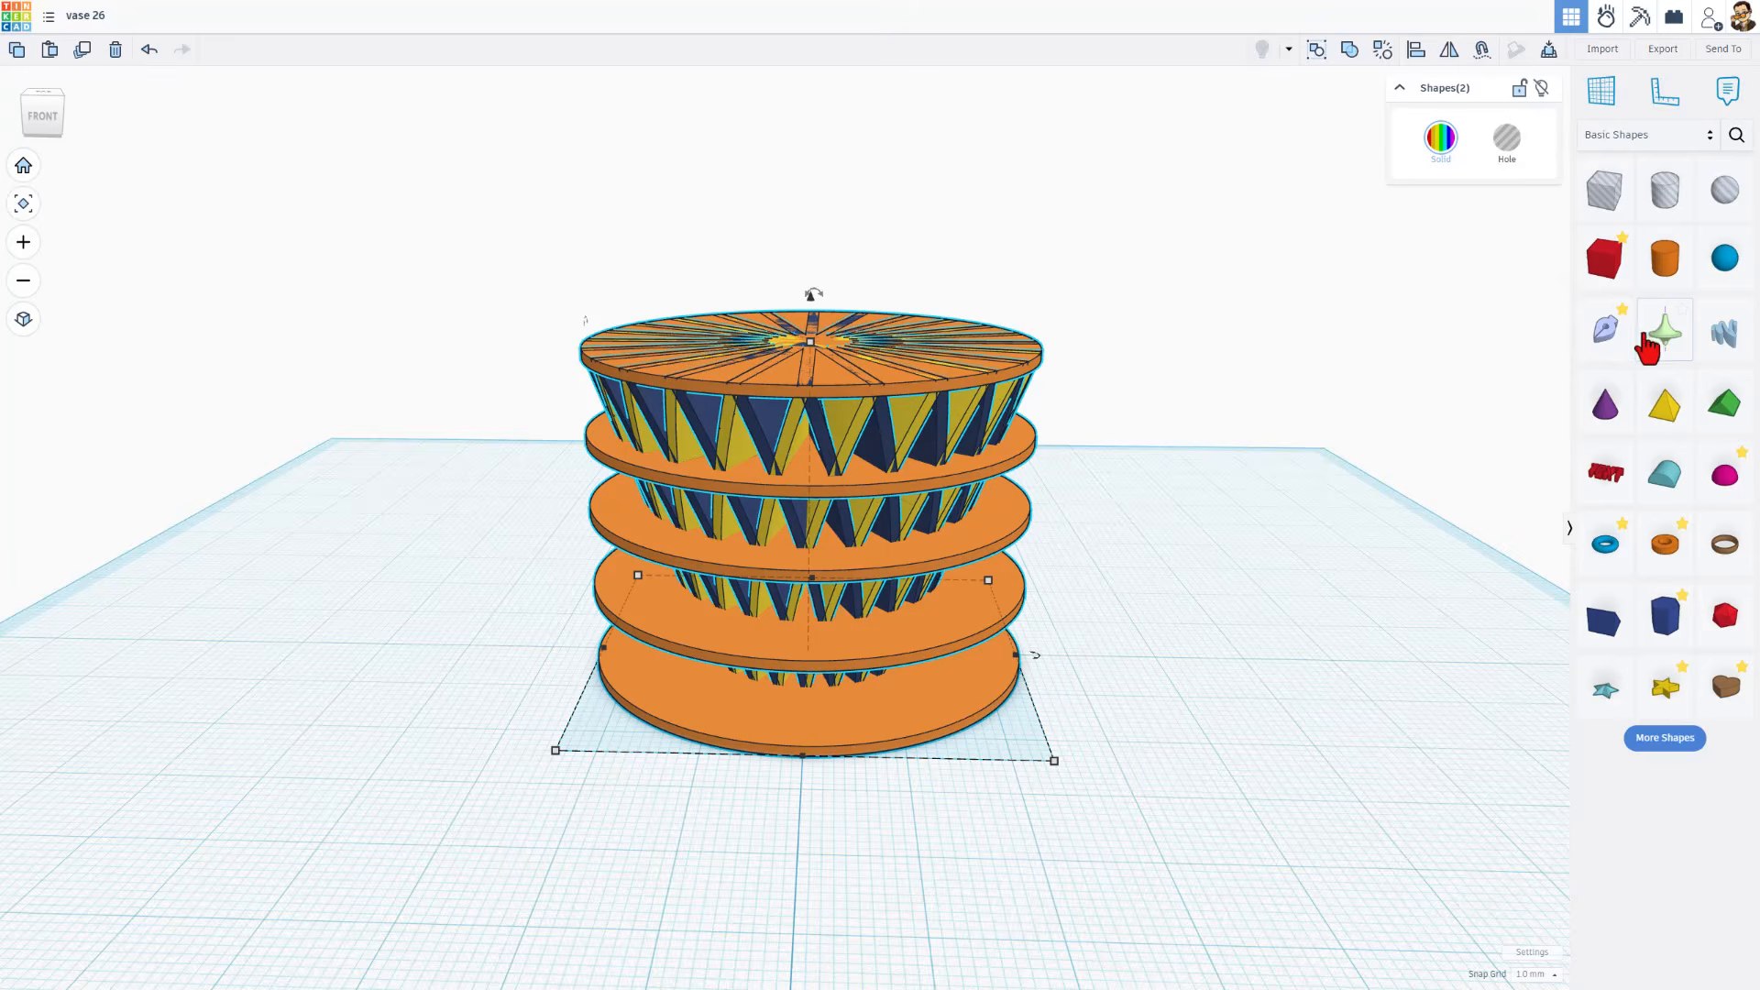
pyautogui.moveTo(1647, 346)
pyautogui.mouseDown()
pyautogui.moveTo(1454, 424)
pyautogui.moveTo(816, 911)
pyautogui.moveTo(789, 896)
pyautogui.moveTo(795, 859)
pyautogui.mouseUp()
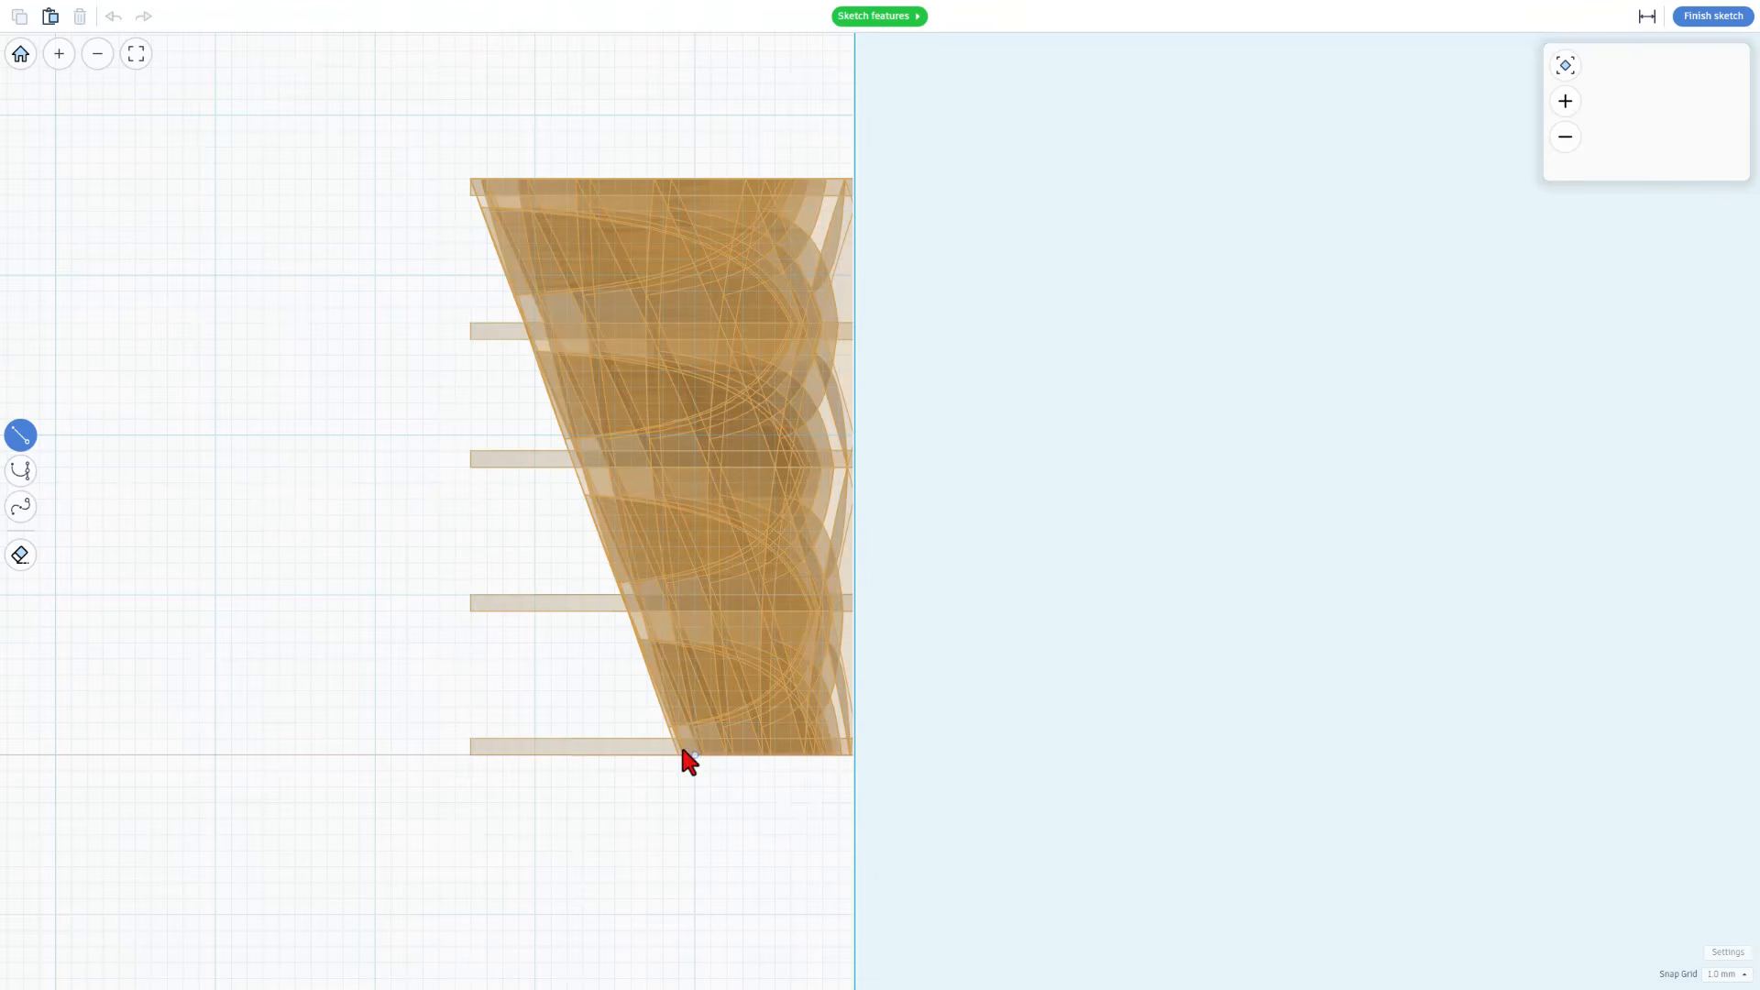
pyautogui.click(1728, 975)
pyautogui.click(1732, 865)
# Draw the revolve profile as a Bezier curve spanning about 28 mm from the vase's outer base corner to the fourth disc's level
pyautogui.scroll(2, 663, 736)
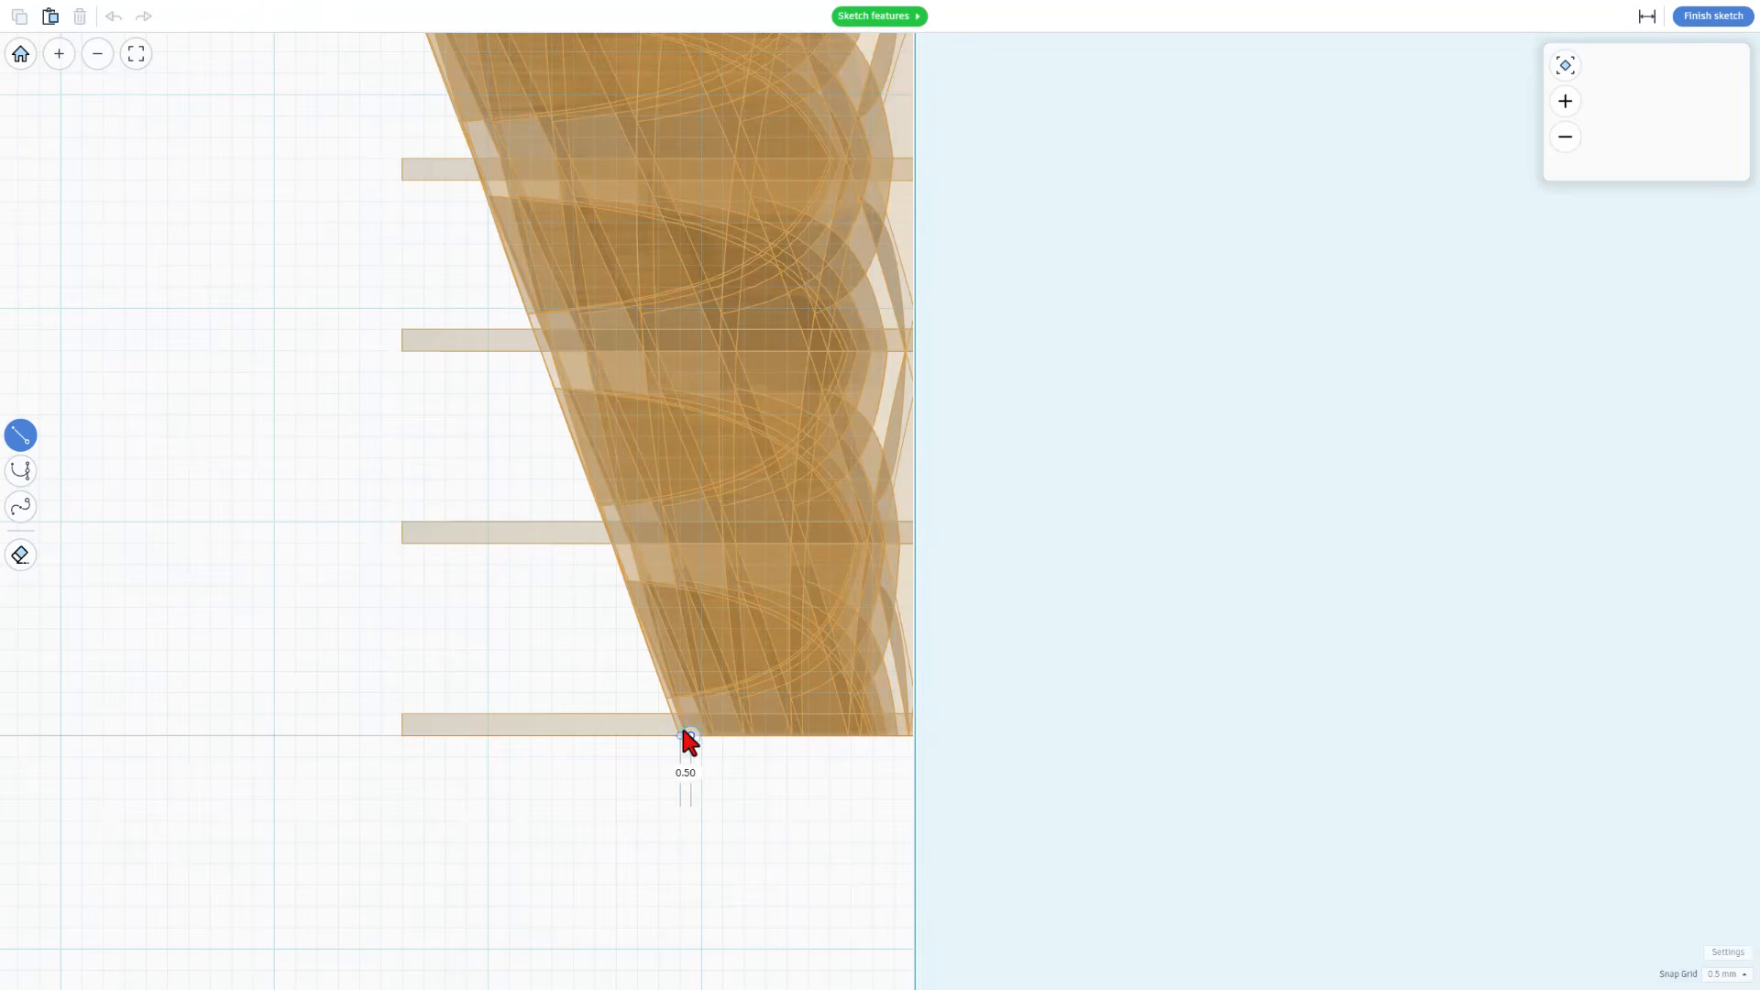
pyautogui.scroll(-1, 679, 726)
pyautogui.scroll(1, 668, 576)
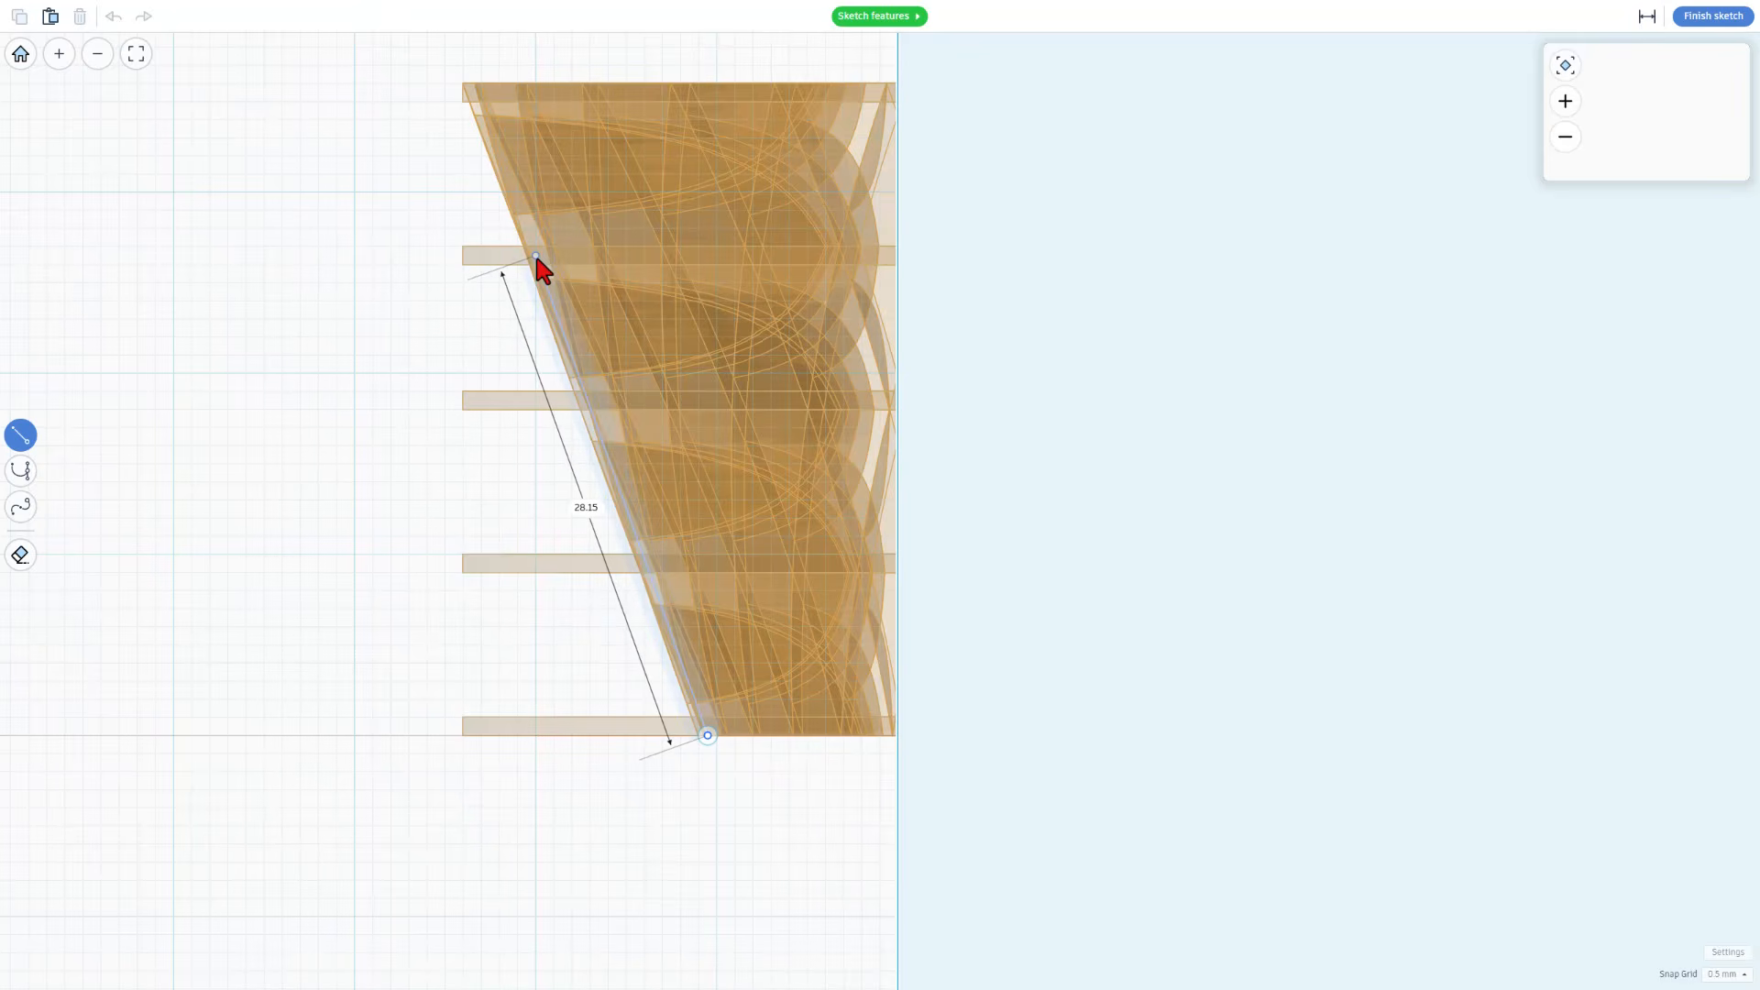
pyautogui.press('2')
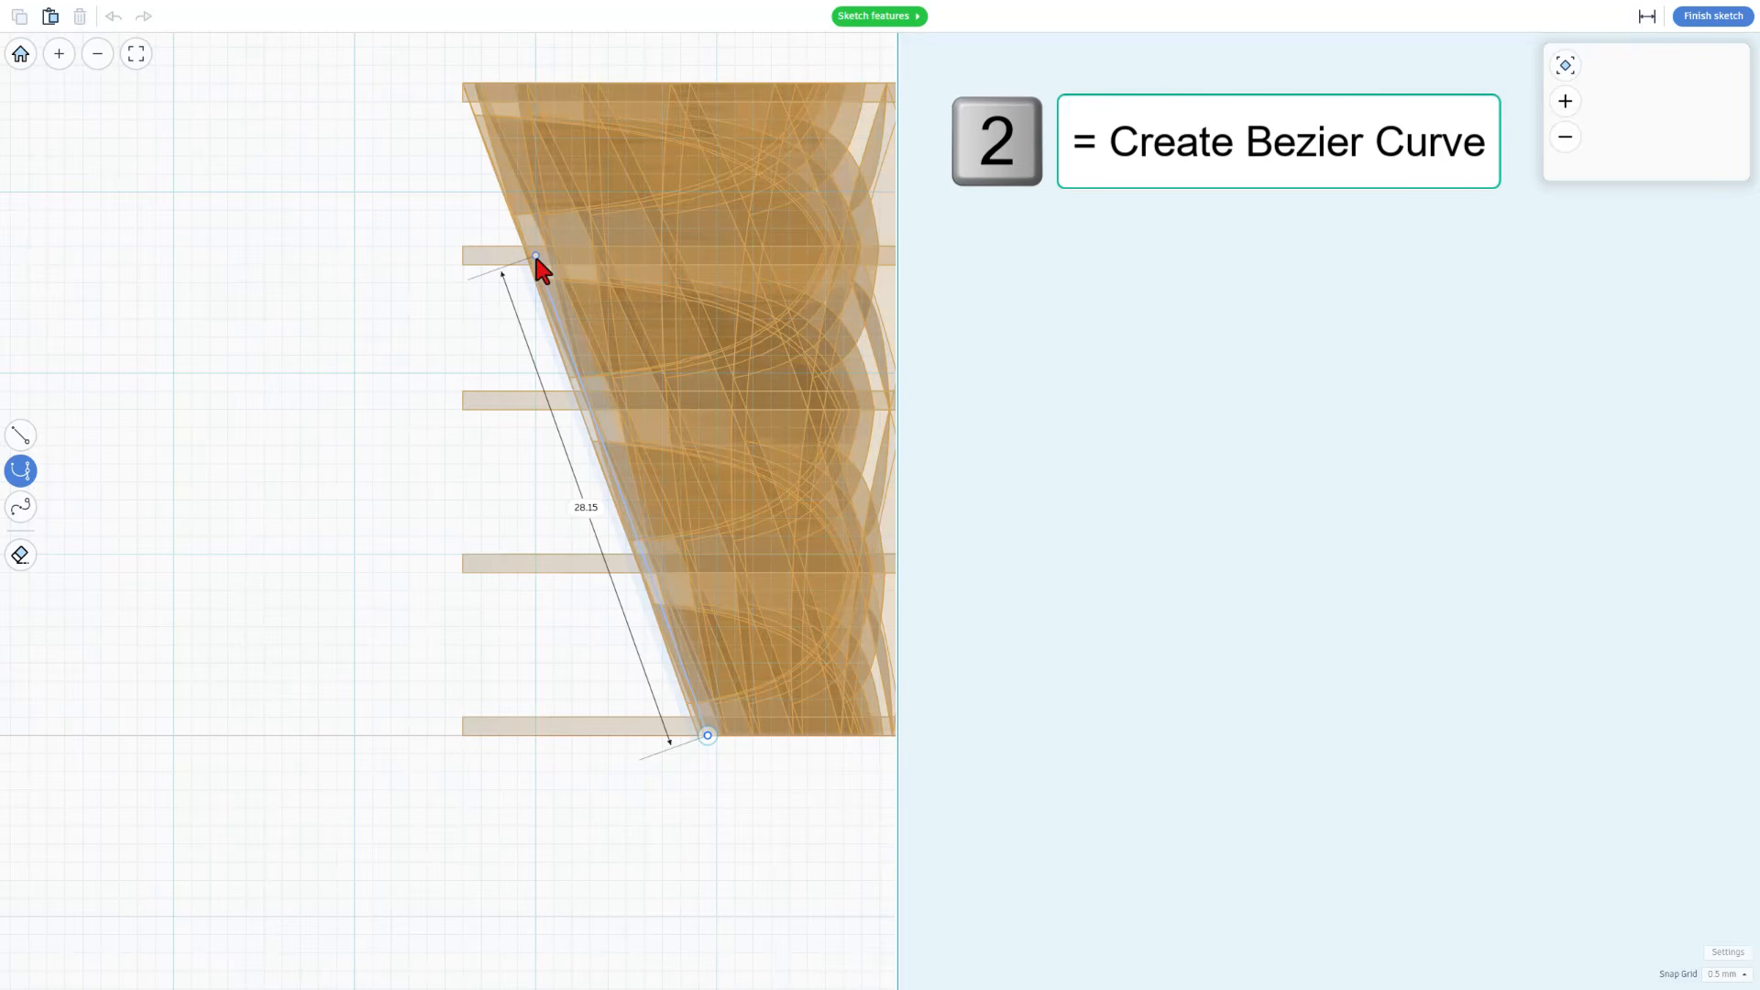
pyautogui.moveTo(535, 257); pyautogui.dragTo(400, 257)
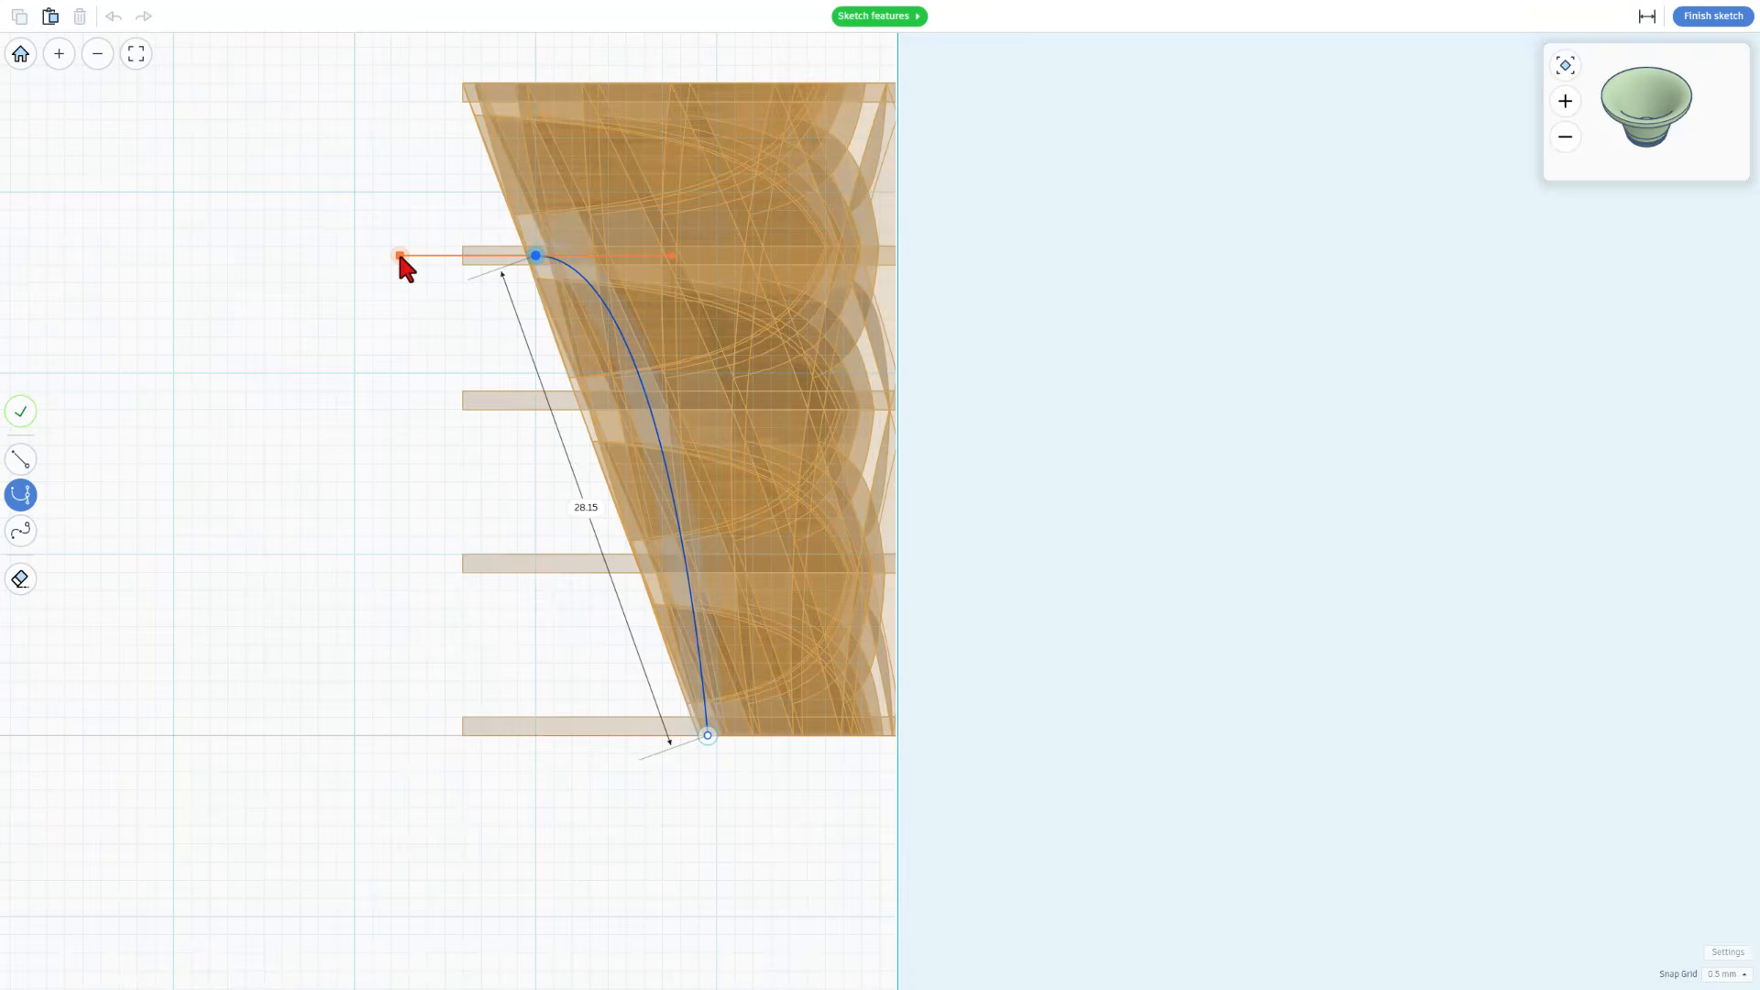
# Continue the profile with a straight, inward-leaning line about 10.8 mm long ending just above the rim, and finish the path
pyautogui.press('1')
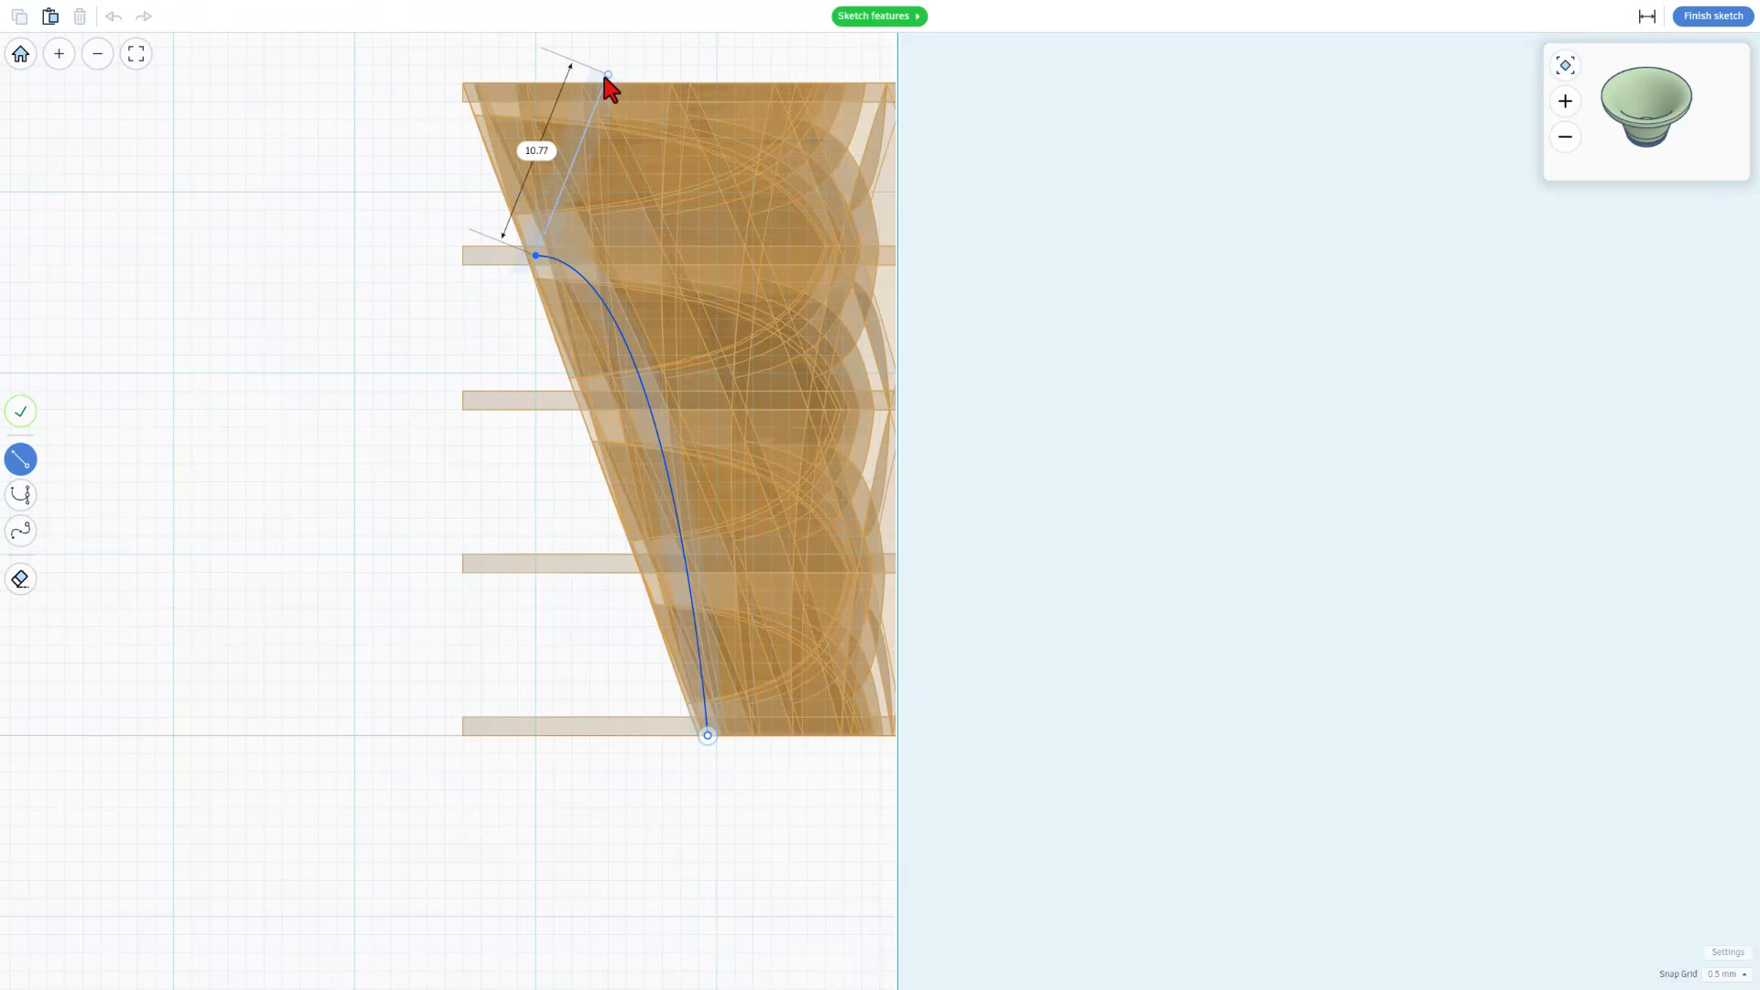
pyautogui.click(606, 76)
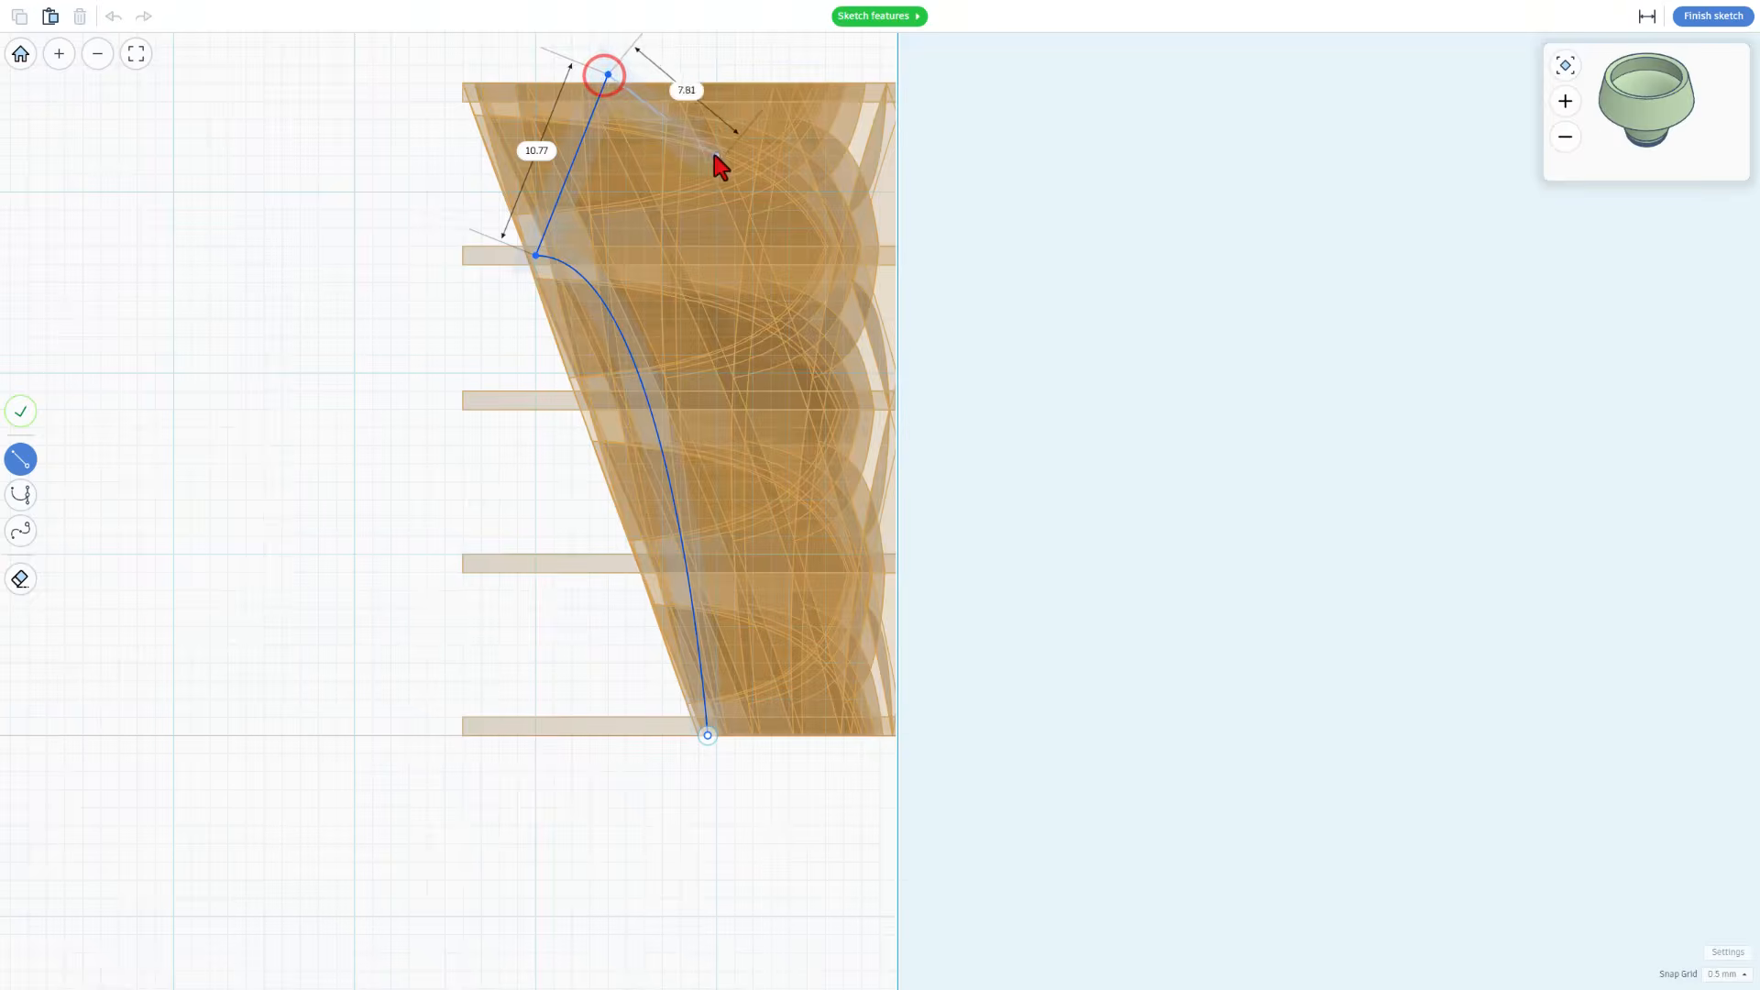
pyautogui.press('Escape')
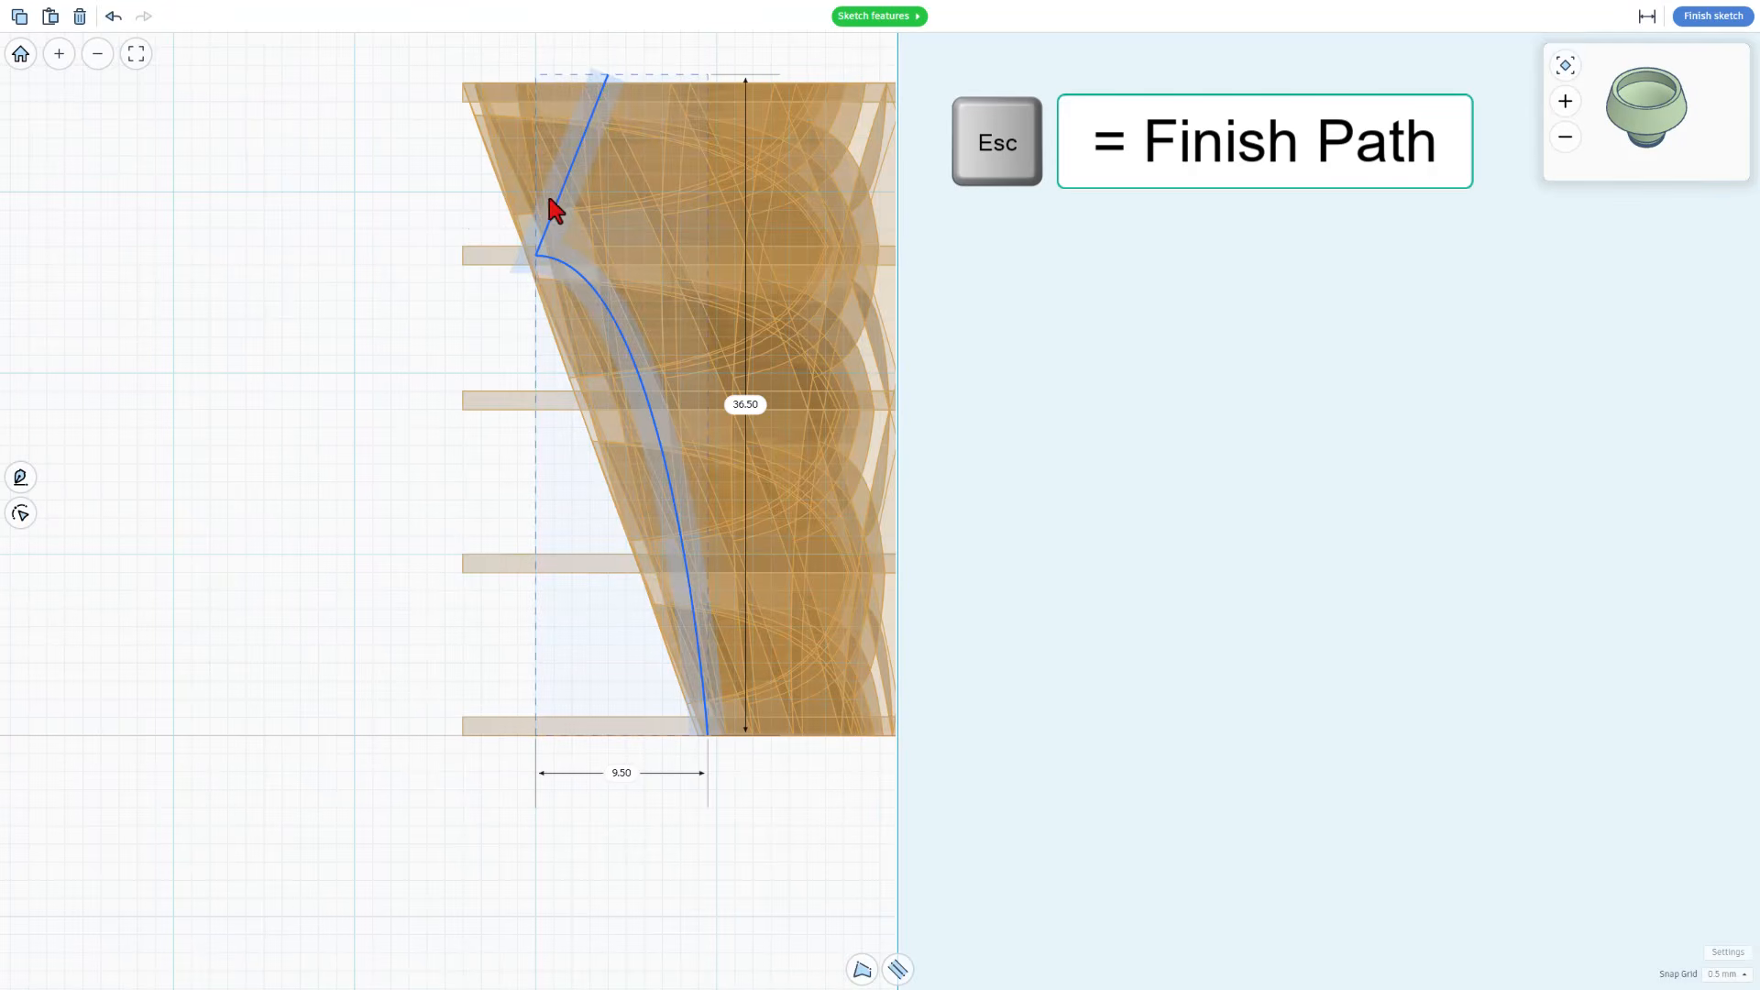
# Set the width of the profile path's stroke to 1
pyautogui.click(896, 967)
pyautogui.click(818, 929)
pyautogui.write('1')
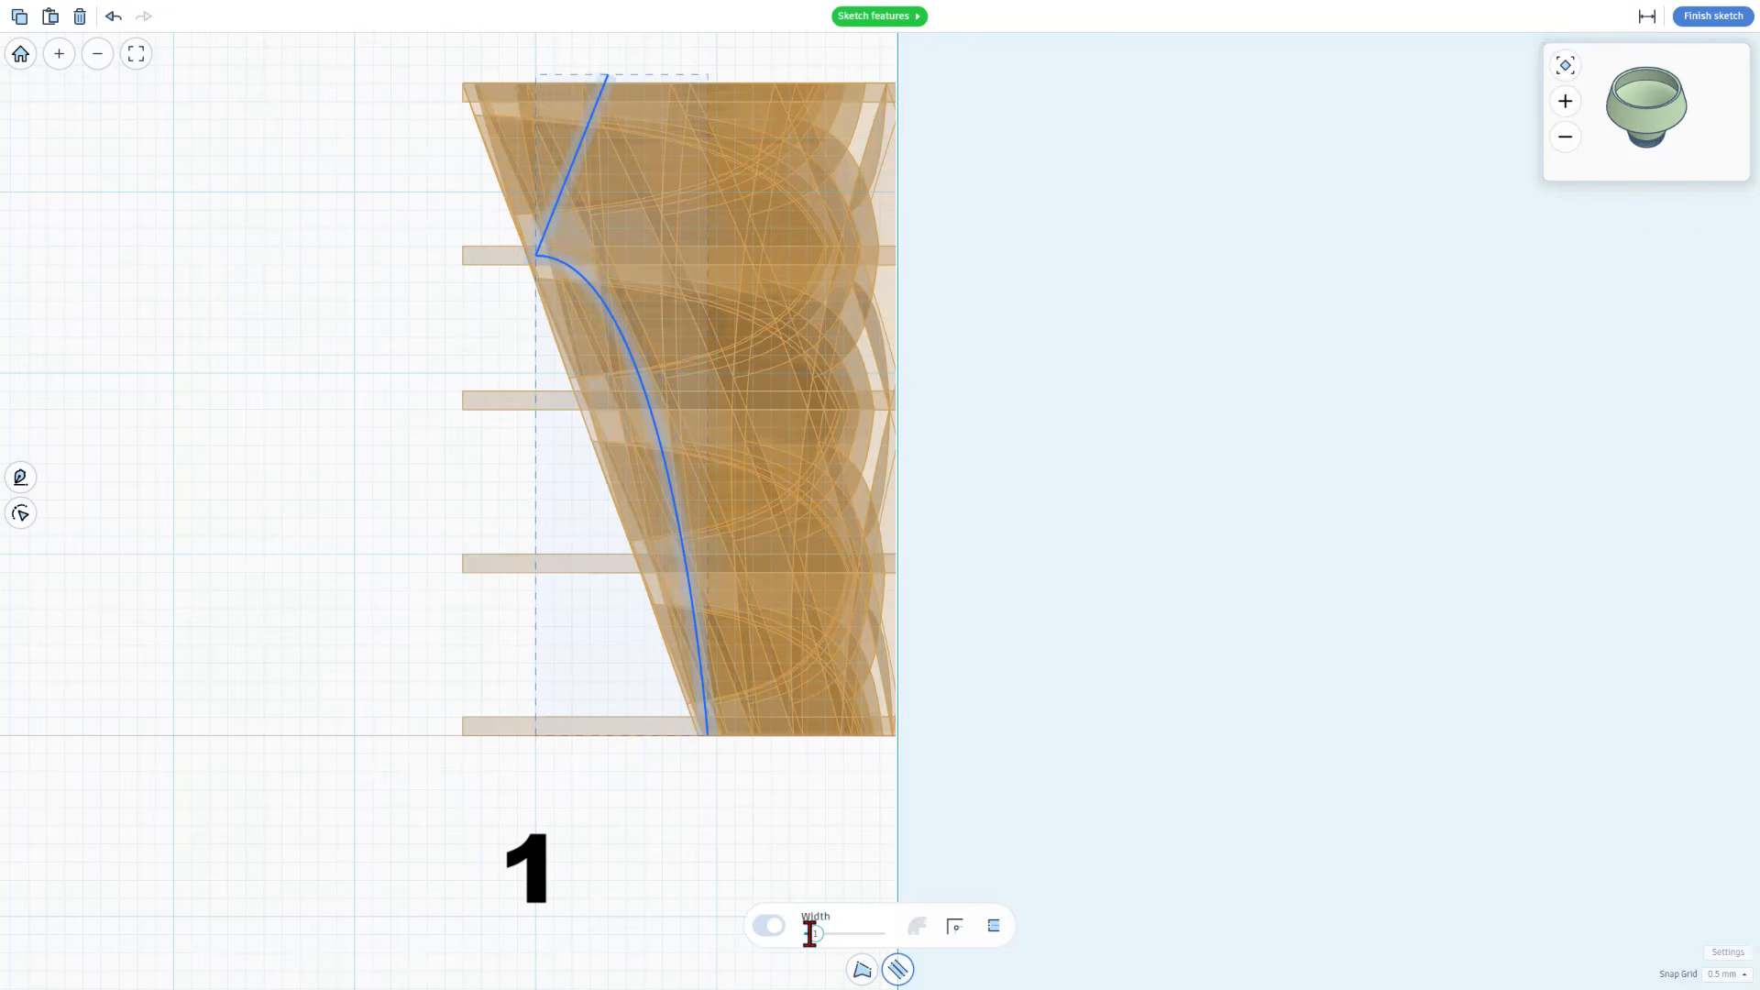
# Open the revolve profile for point editing and select the corner point where the curve meets the straight line
pyautogui.click(561, 264)
pyautogui.click(533, 258)
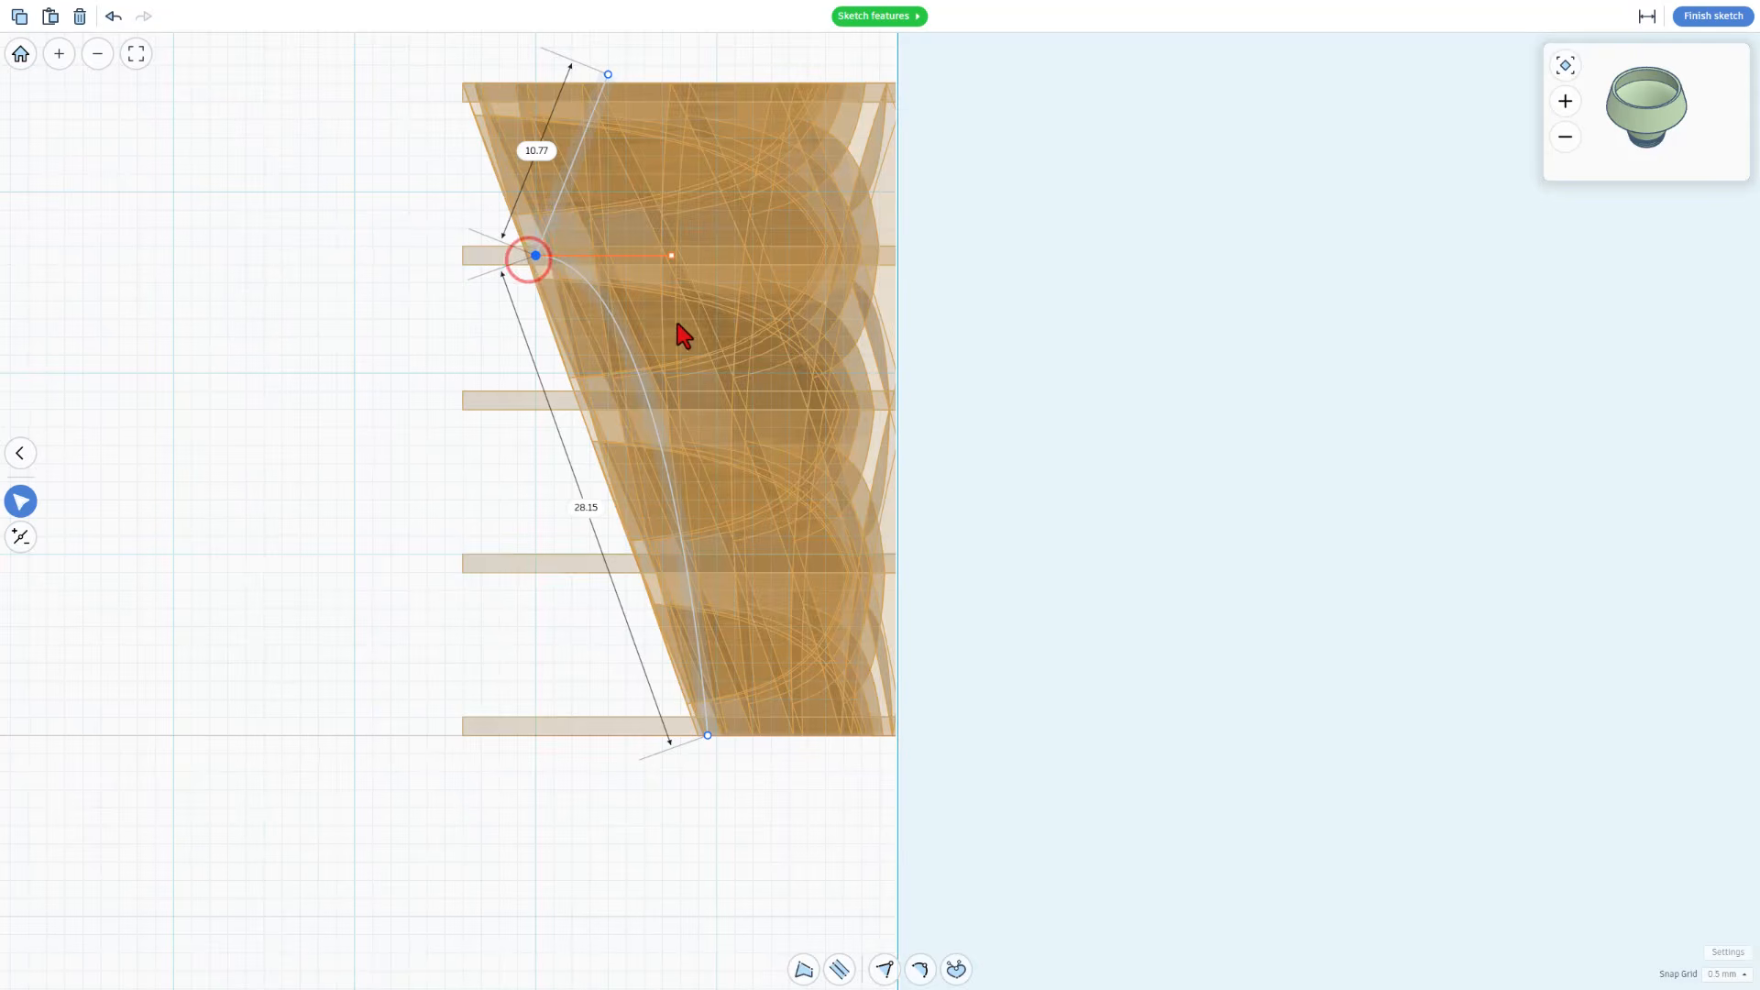
pyautogui.scroll(3, 683, 306)
pyautogui.click(667, 238)
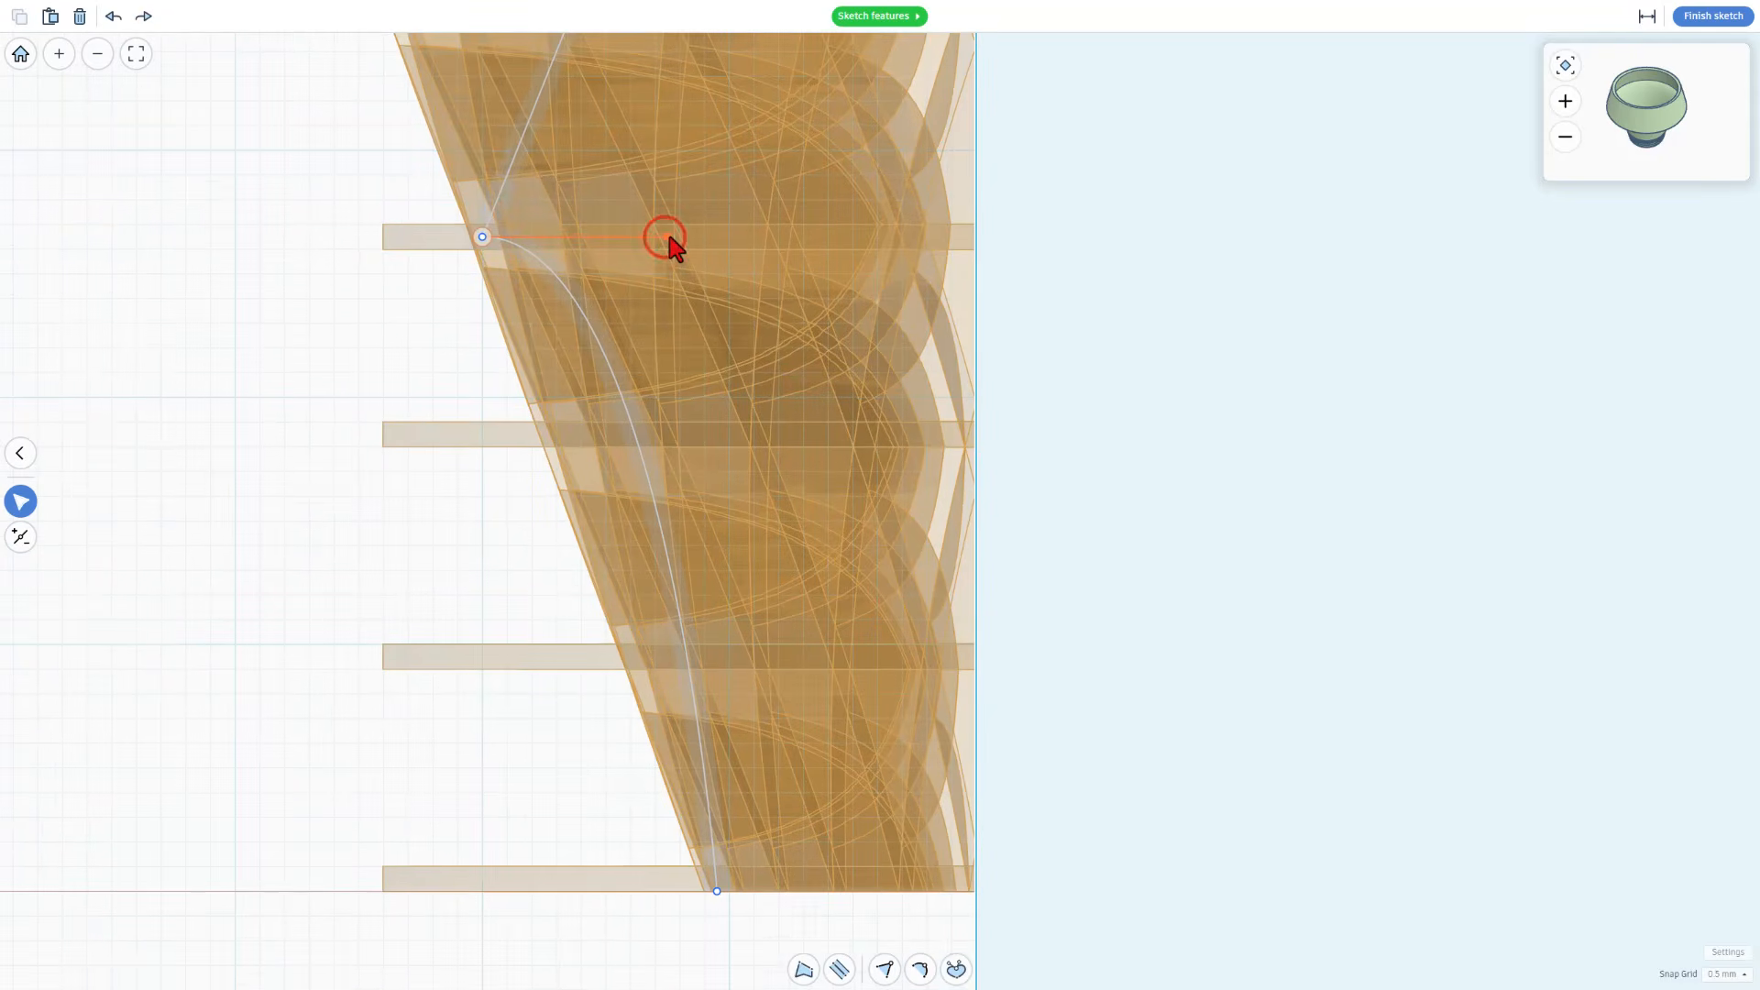
pyautogui.moveTo(669, 236); pyautogui.dragTo(679, 236)
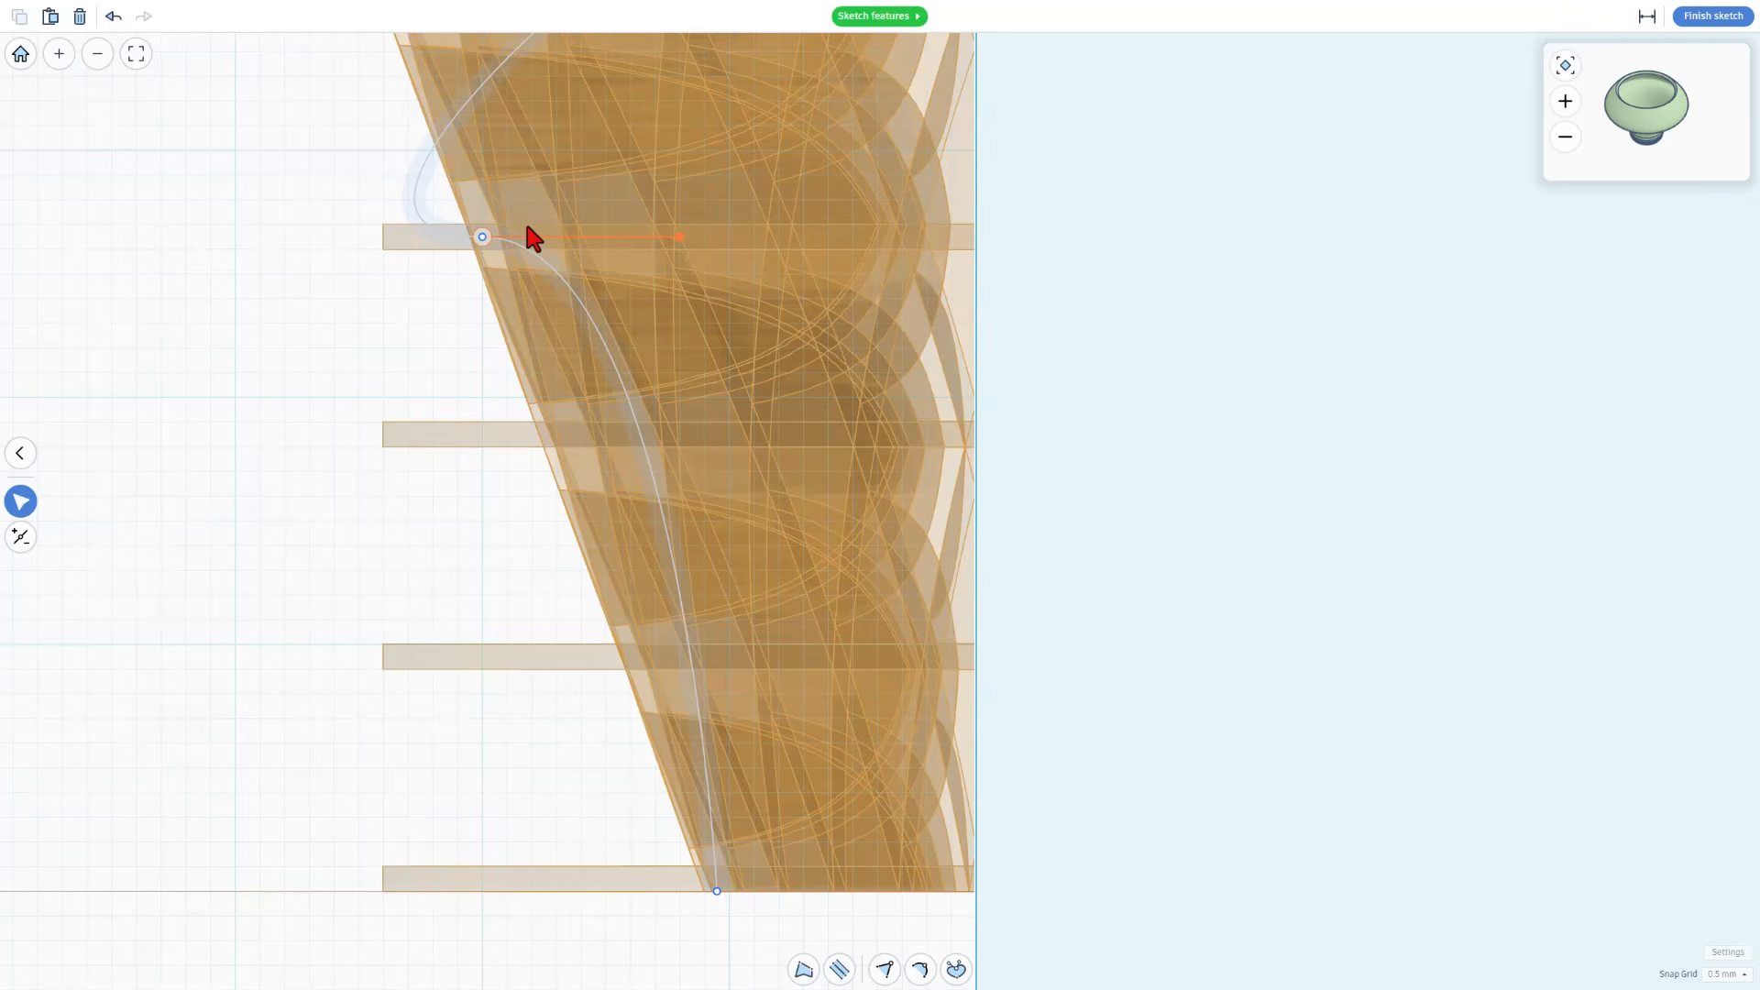
pyautogui.hotkey('ctrl', 'z')
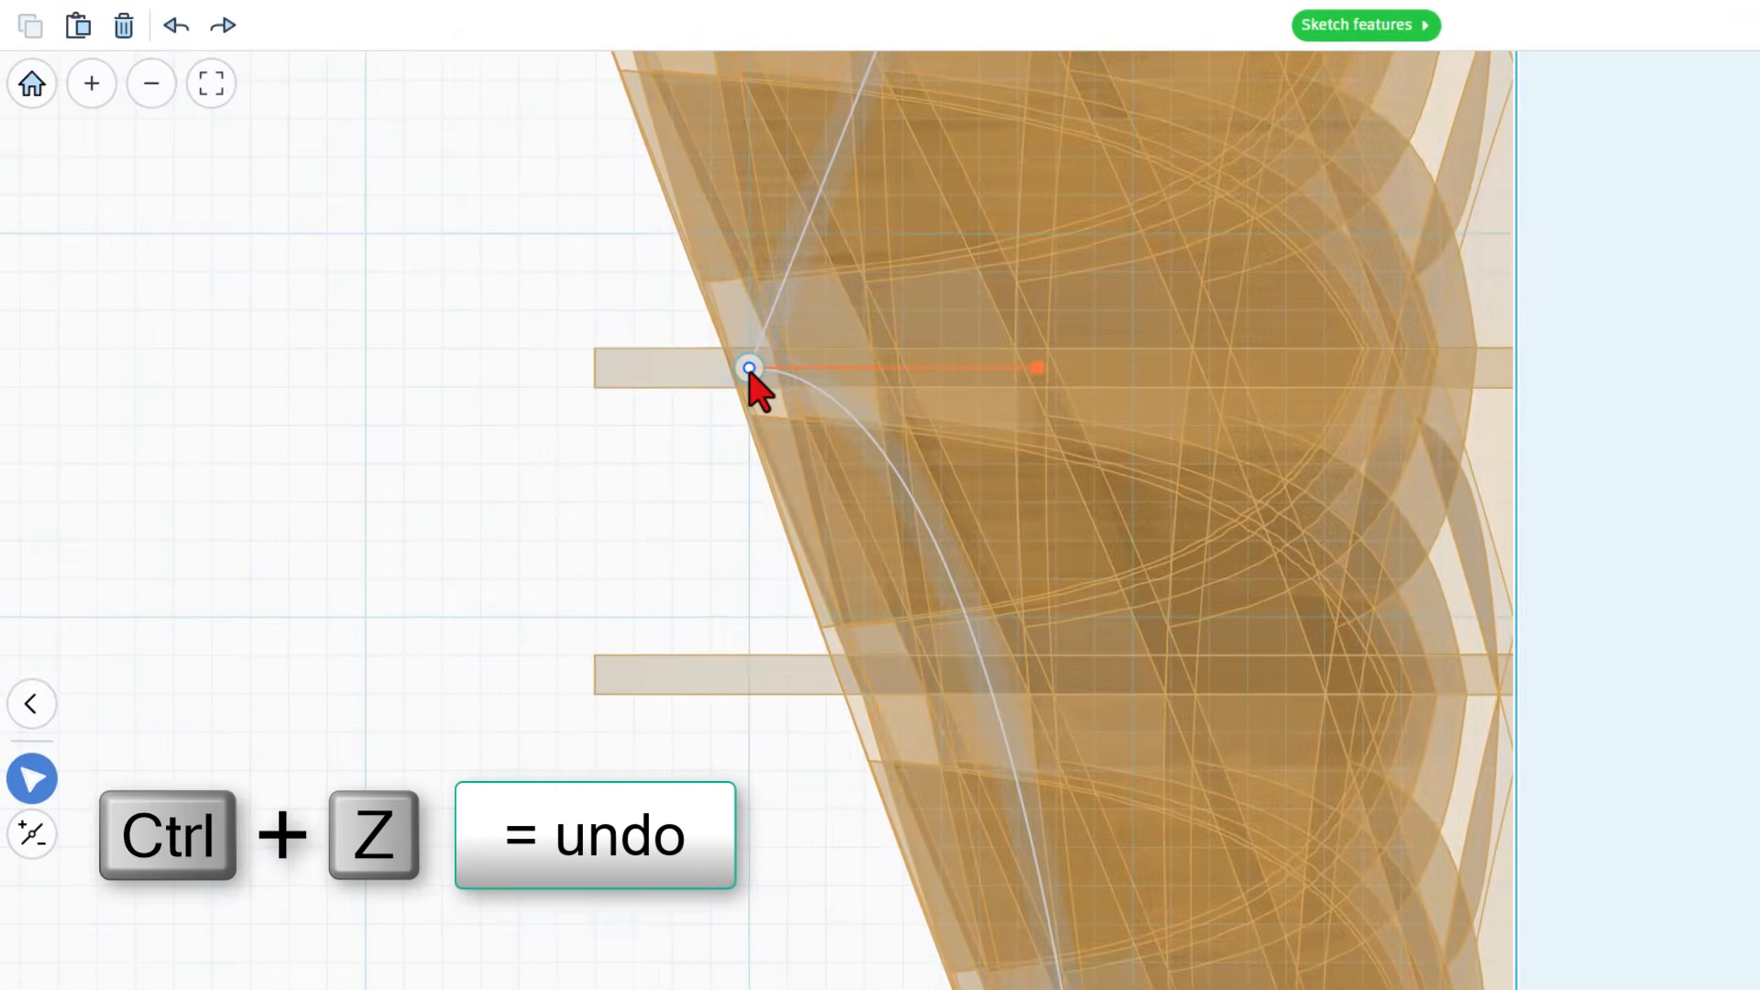
# Break the handles of the profile's corner point, adjust the lower curve's handle on its own and select the base point
pyautogui.press('3')
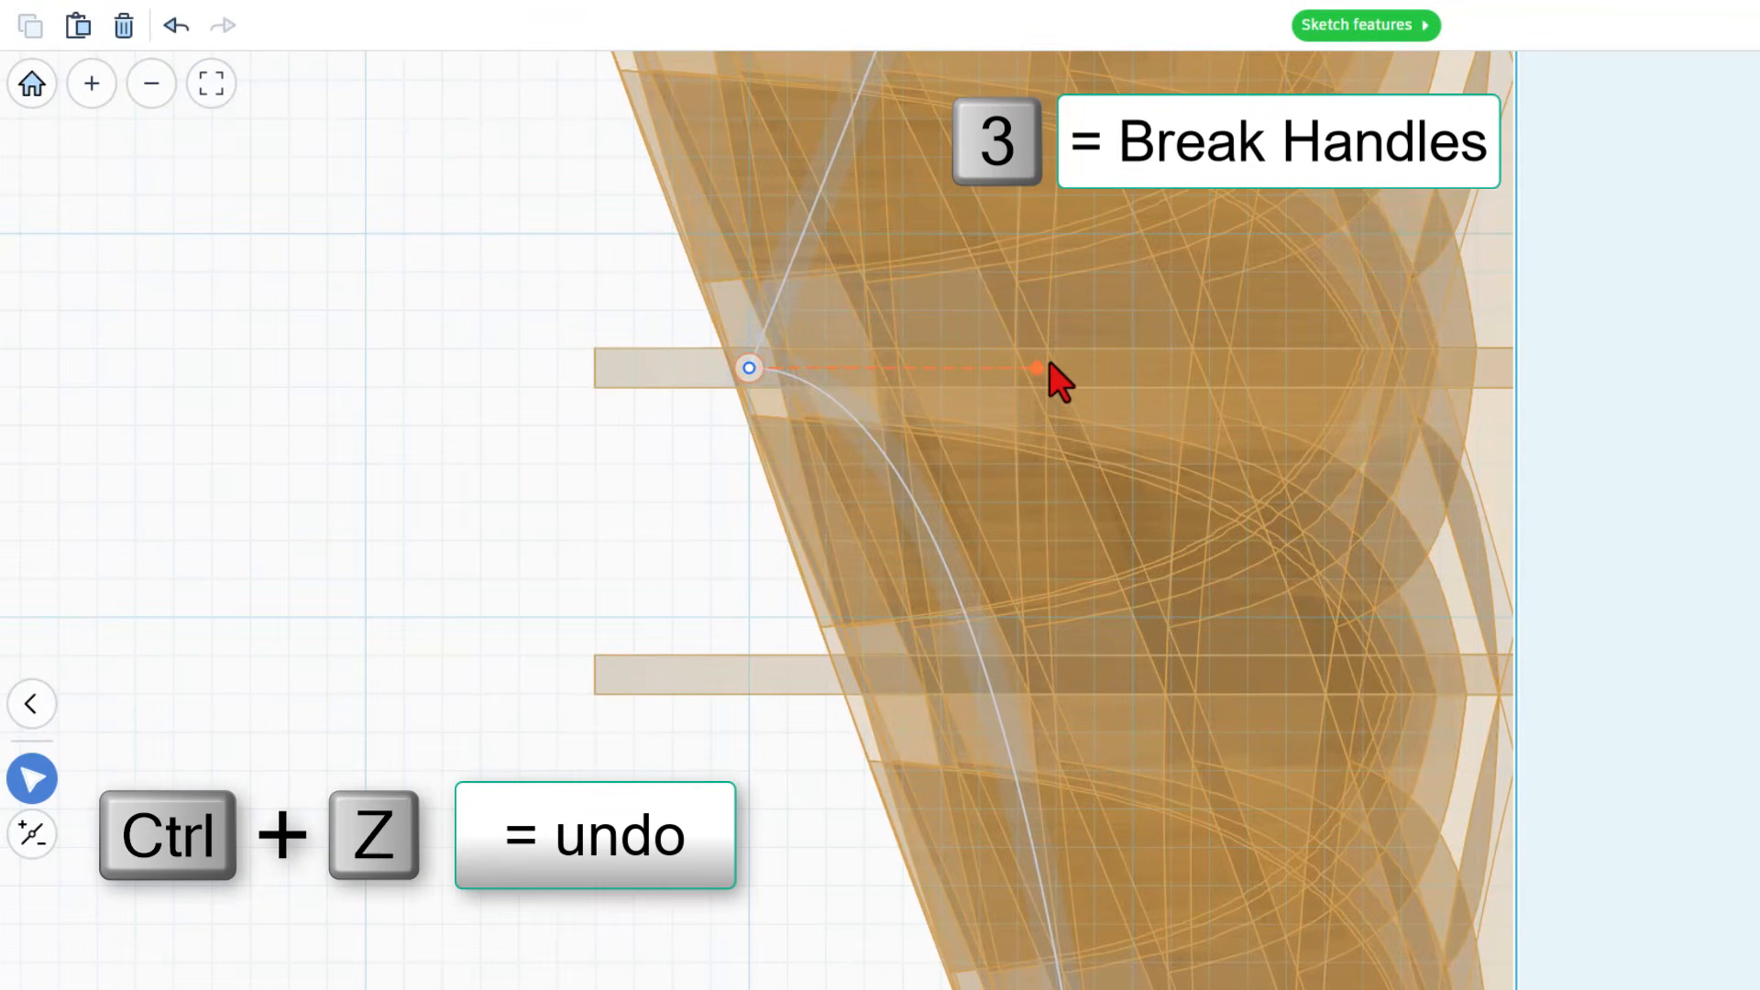
pyautogui.moveTo(1036, 367); pyautogui.dragTo(1019, 363)
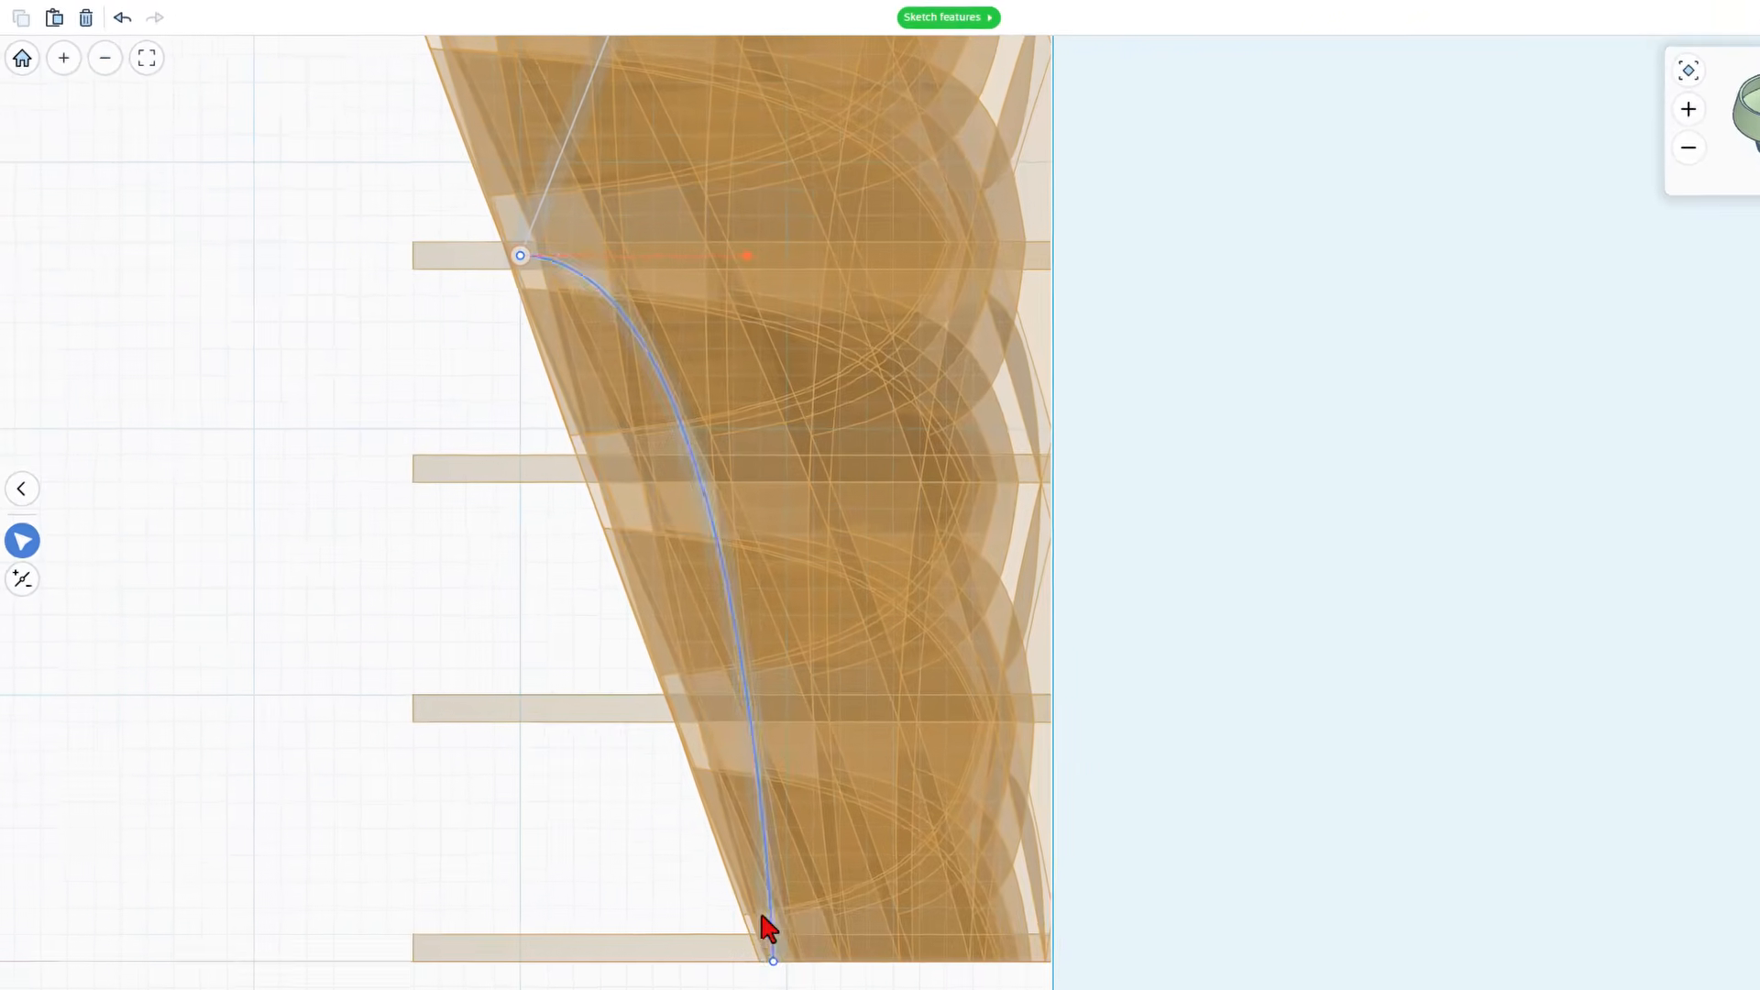
pyautogui.click(717, 891)
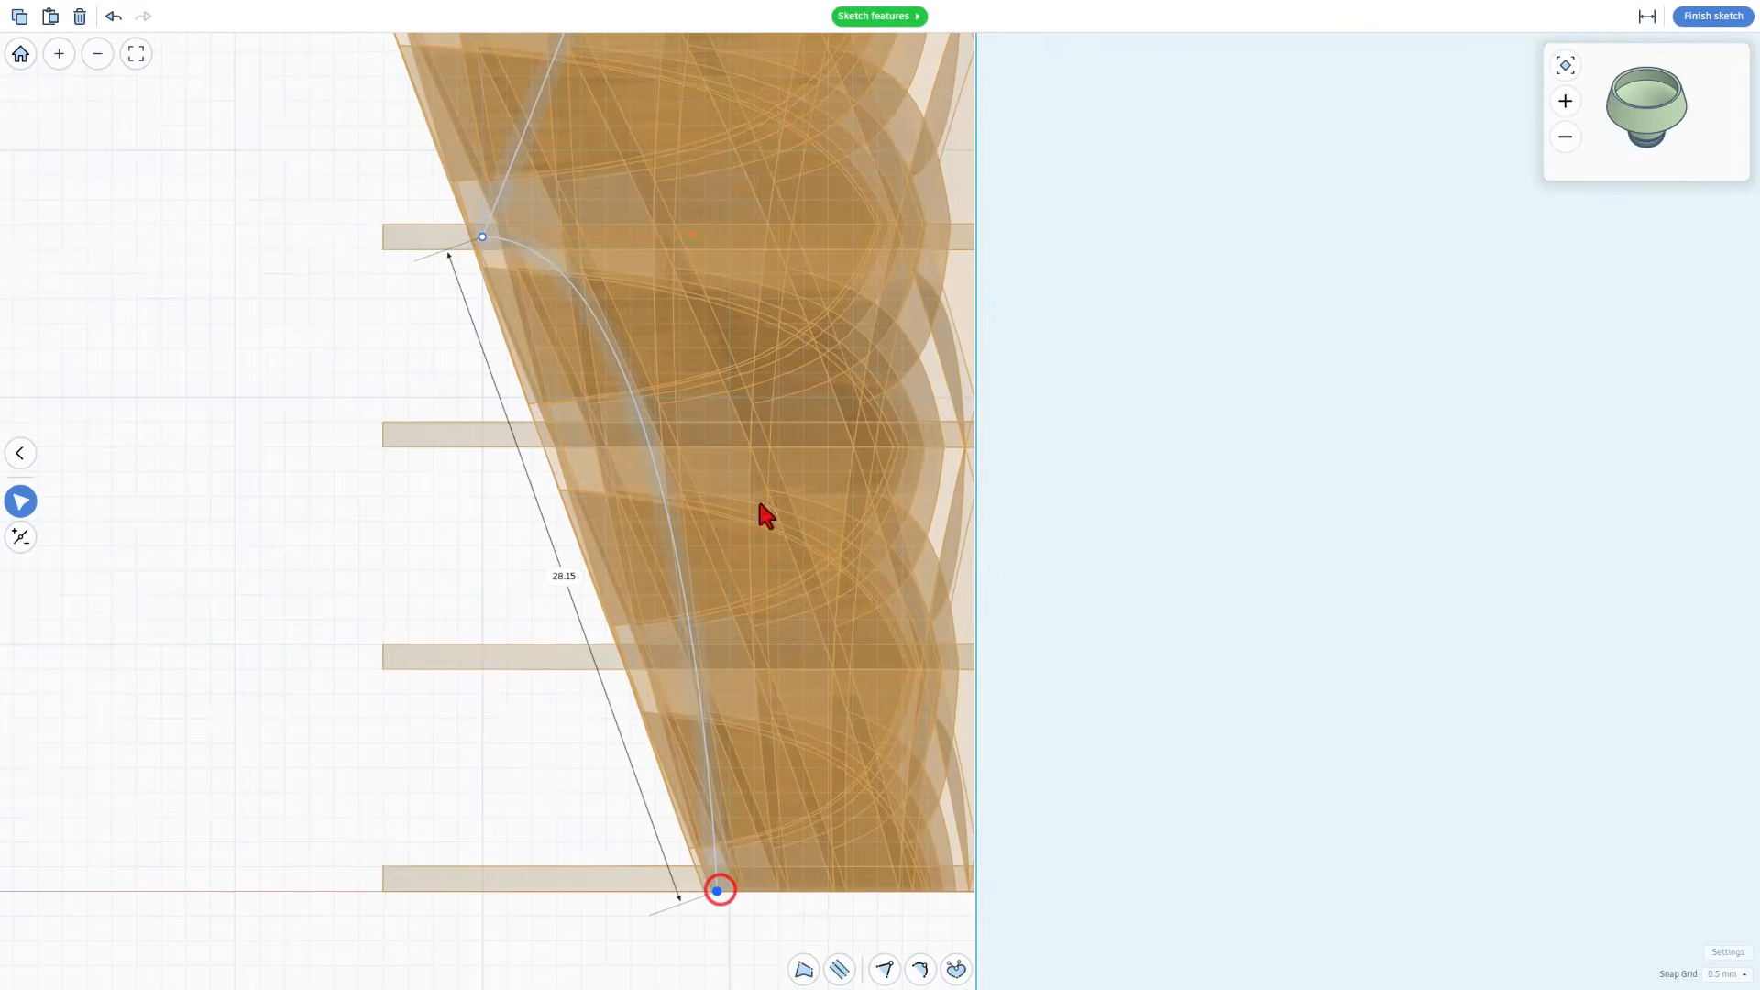
# Finish the sketch and set the revolved shape's sides to 128
pyautogui.click(1746, 26)
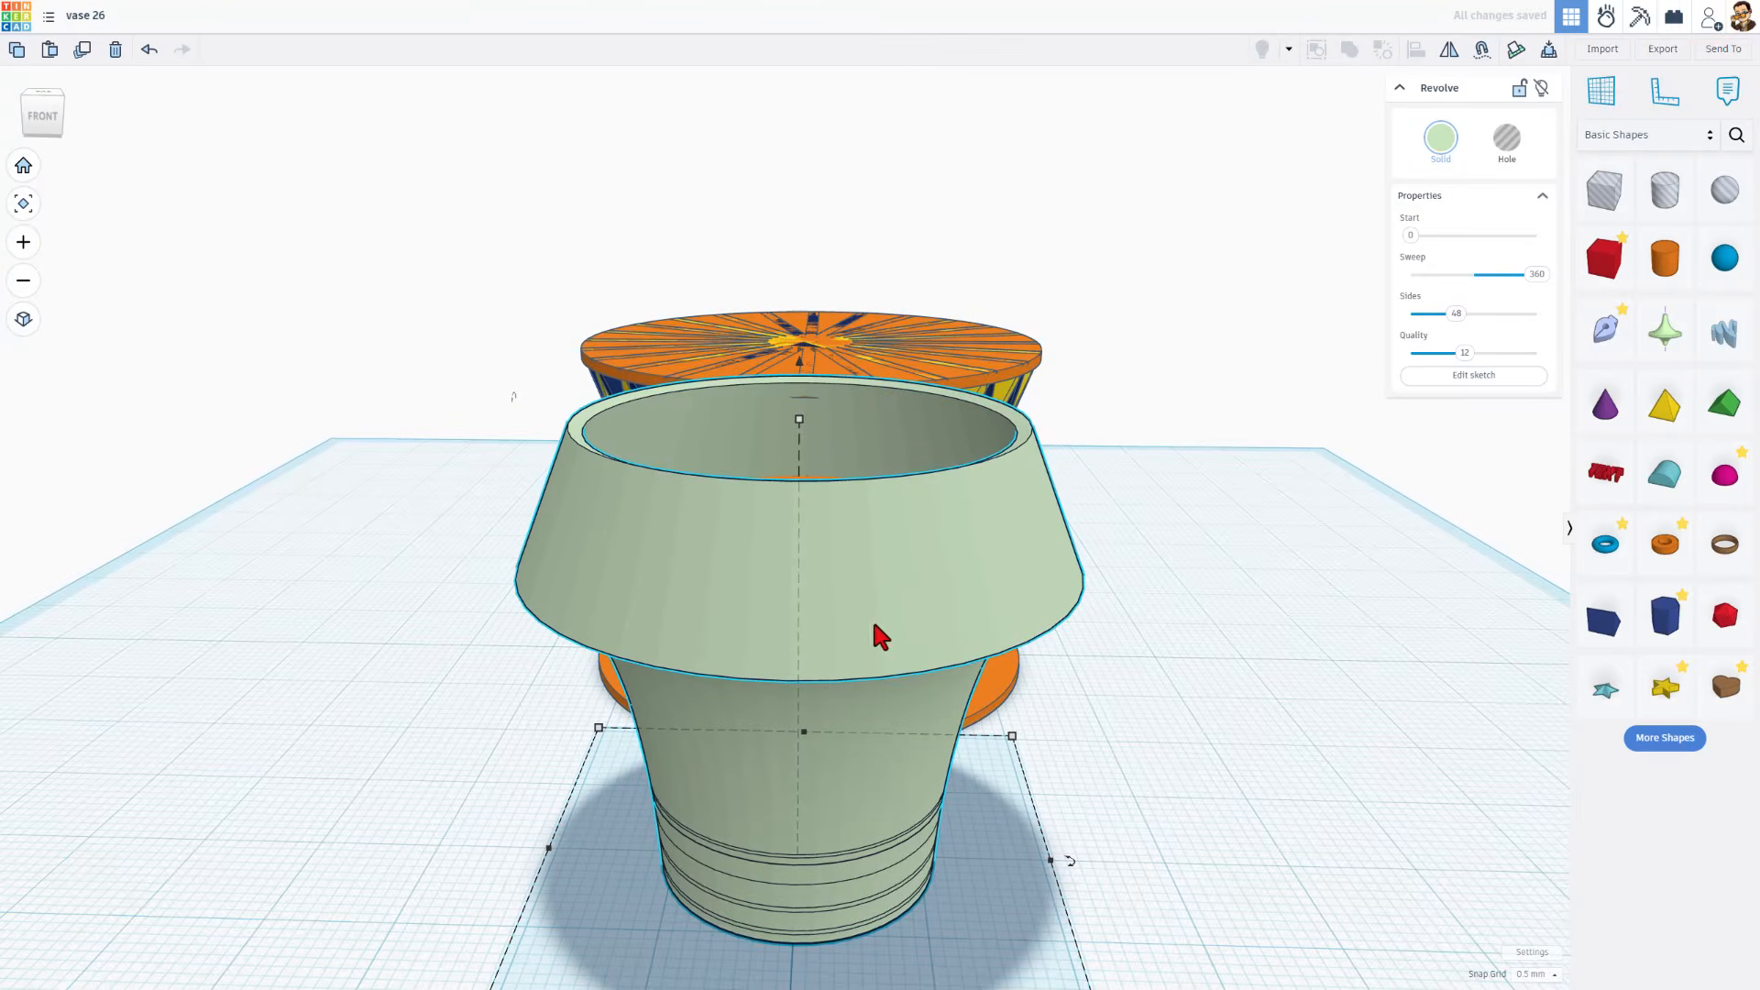
pyautogui.moveTo(1457, 316); pyautogui.dragTo(1555, 312)
pyautogui.scroll(-2, 1287, 501)
pyautogui.moveTo(1158, 670); pyautogui.dragTo(1298, 620, button='right')
pyautogui.moveTo(1357, 580); pyautogui.dragTo(1148, 674, button='right')
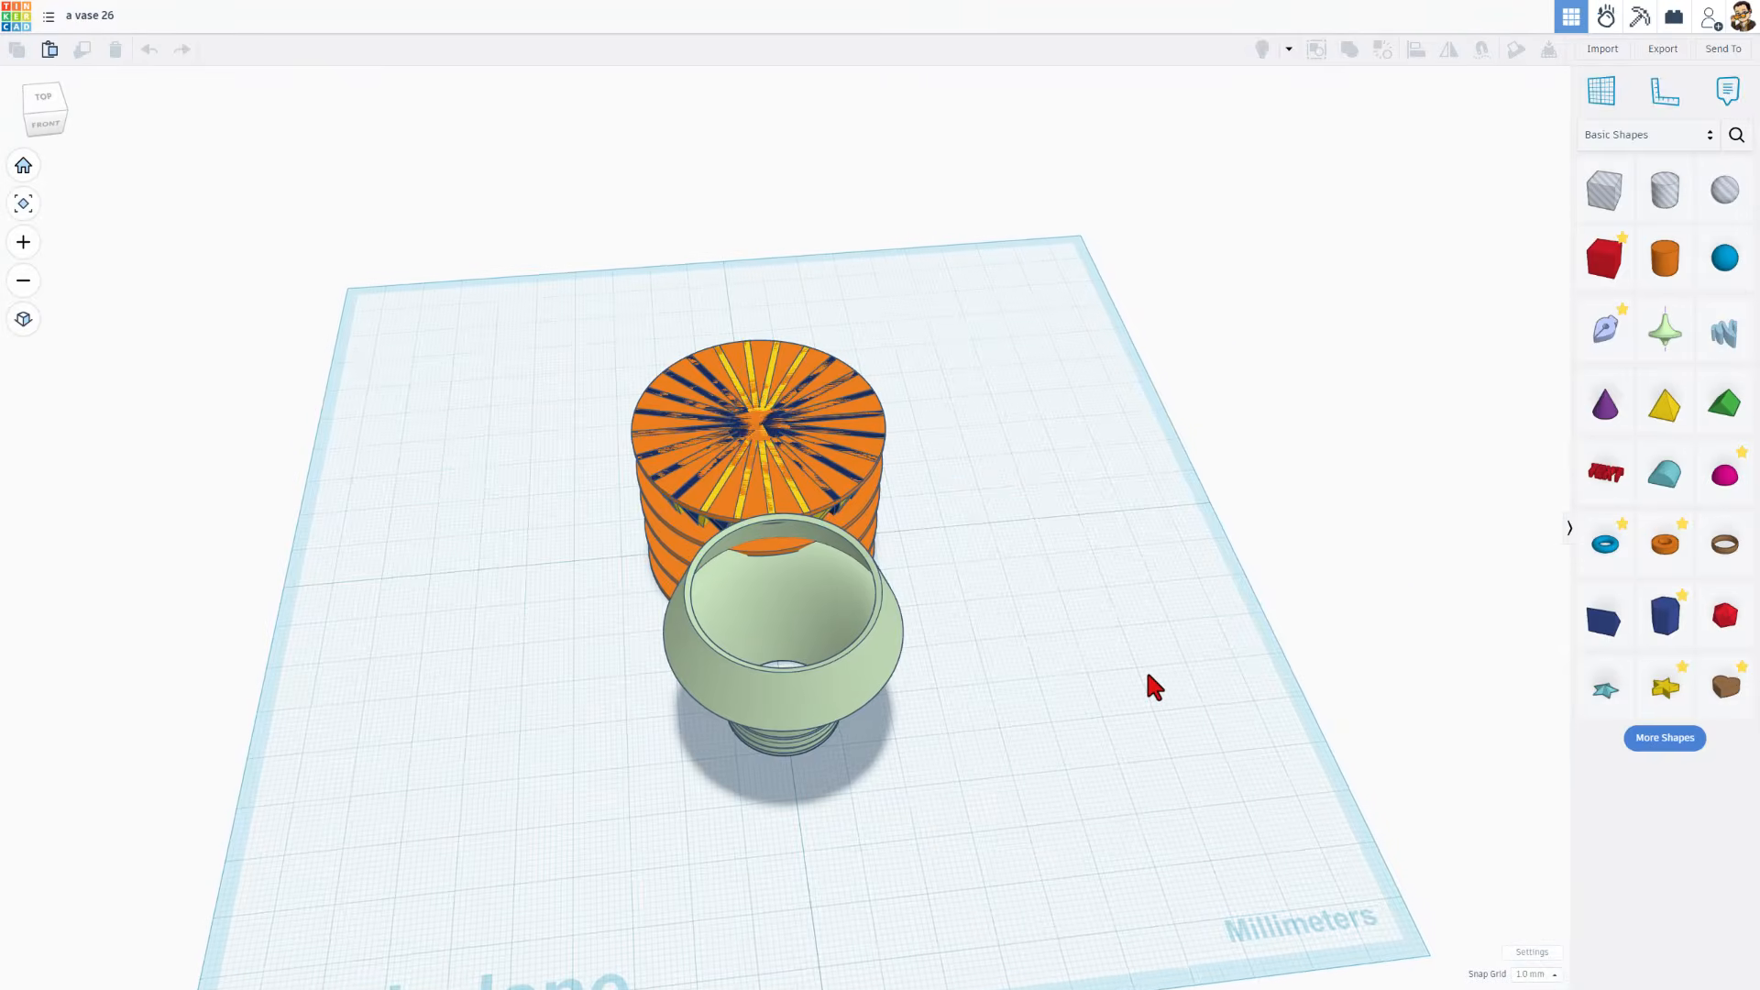
# Duplicate the revolved shape and shift the copy sideways by three super nudges so it stands beside the original
pyautogui.click(849, 697)
pyautogui.hotkey('ctrl', 'd')
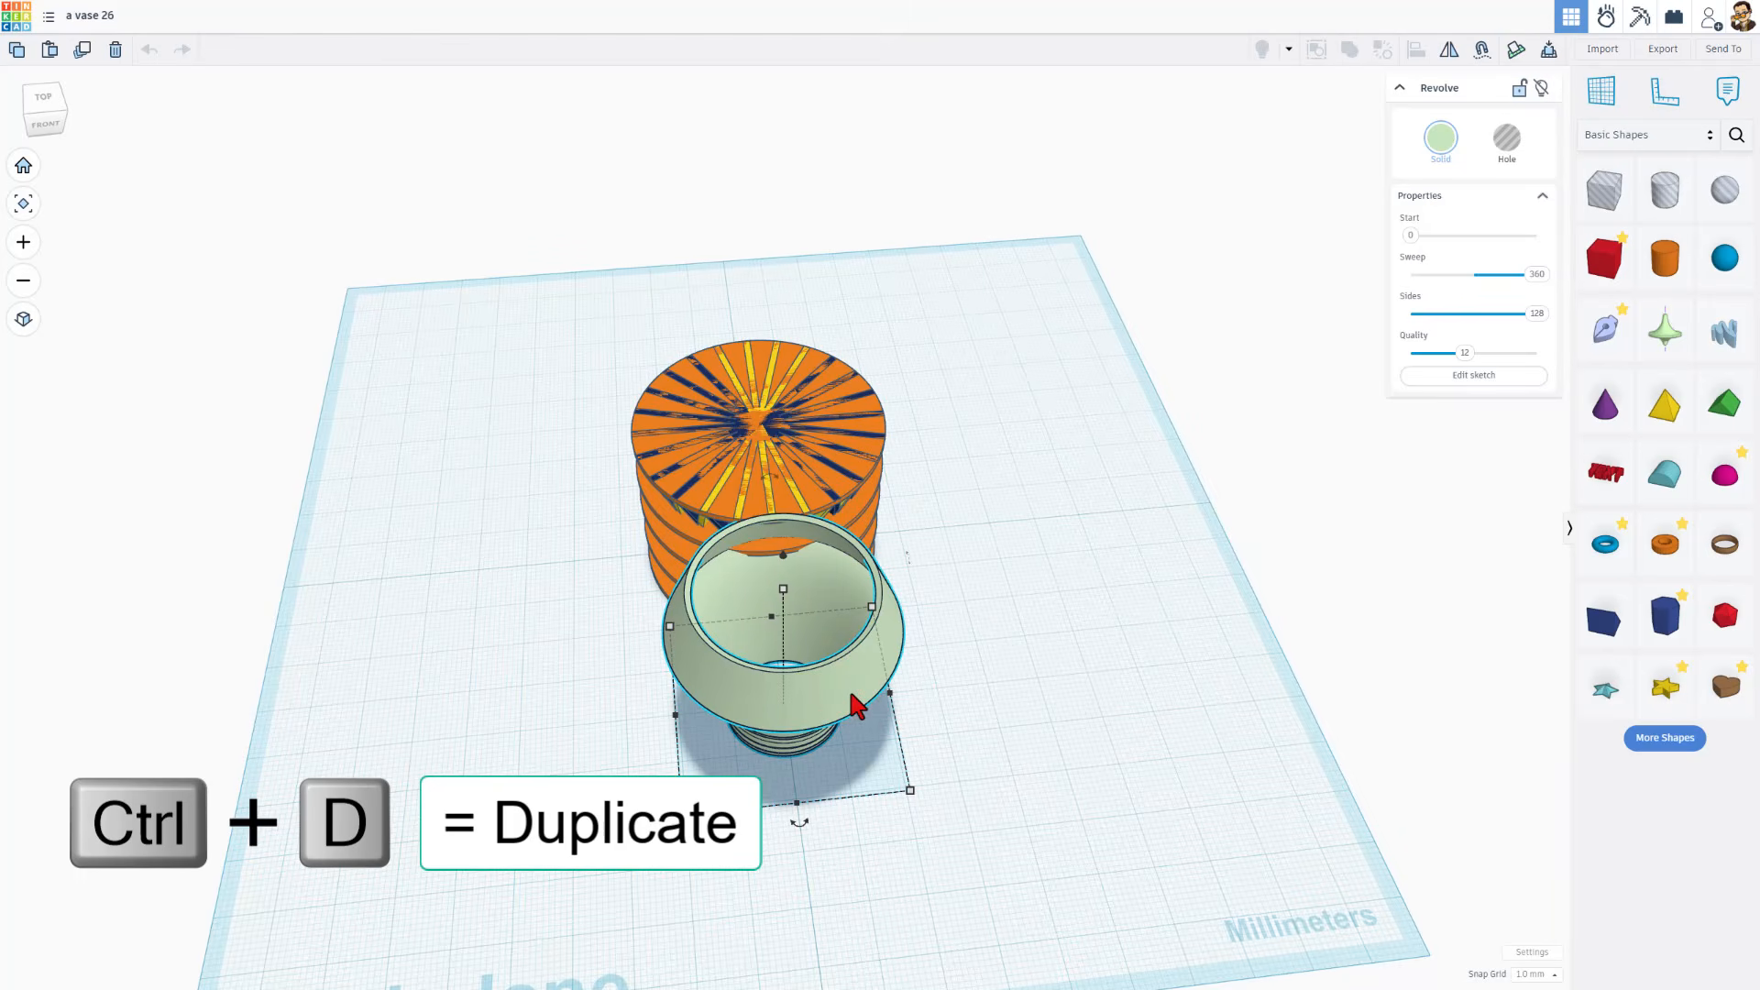
pyautogui.hotkey('shift', 'Left')
pyautogui.hotkey('shift', 'Left')
pyautogui.hotkey('shift', 'Left')
pyautogui.hotkey('shift', 'Left')
pyautogui.hotkey('shift', 'Left')
pyautogui.hotkey('shift', 'Left')
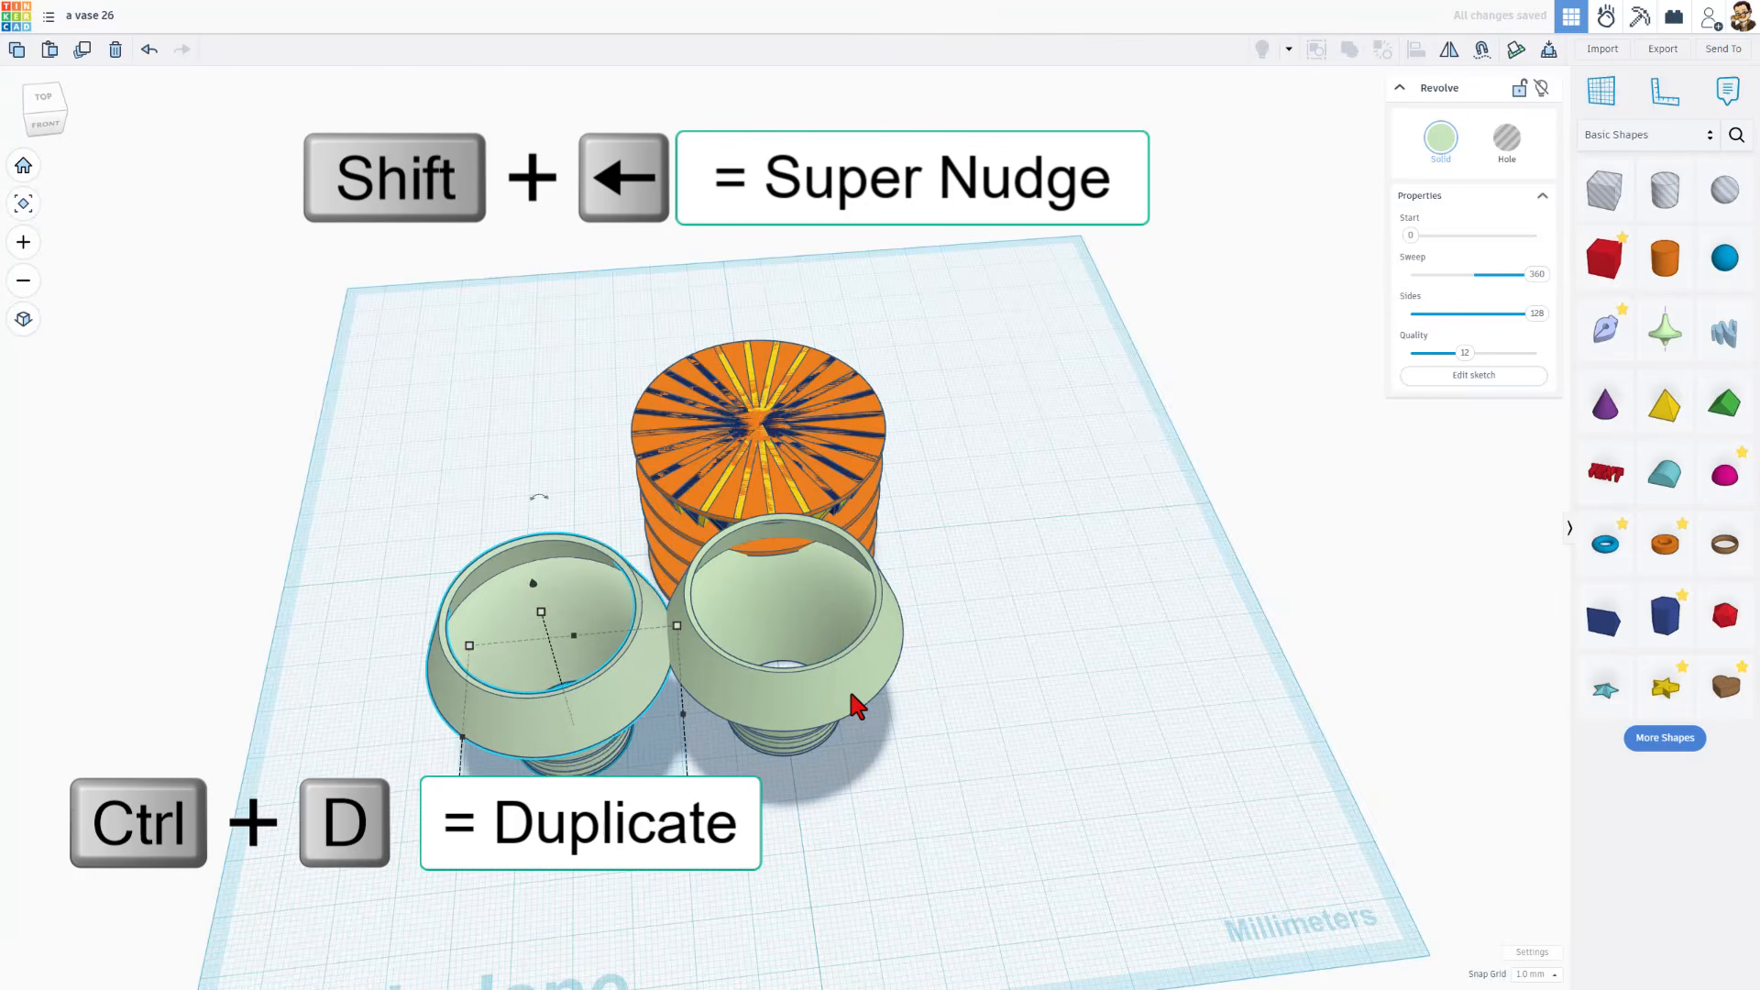
# Combine the stacked discs and the twisted blades into one multicolour union group
pyautogui.moveTo(931, 275); pyautogui.dragTo(921, 427, button='right')
pyautogui.moveTo(624, 400); pyautogui.dragTo(871, 613)
pyautogui.hotkey('ctrl', 'g')
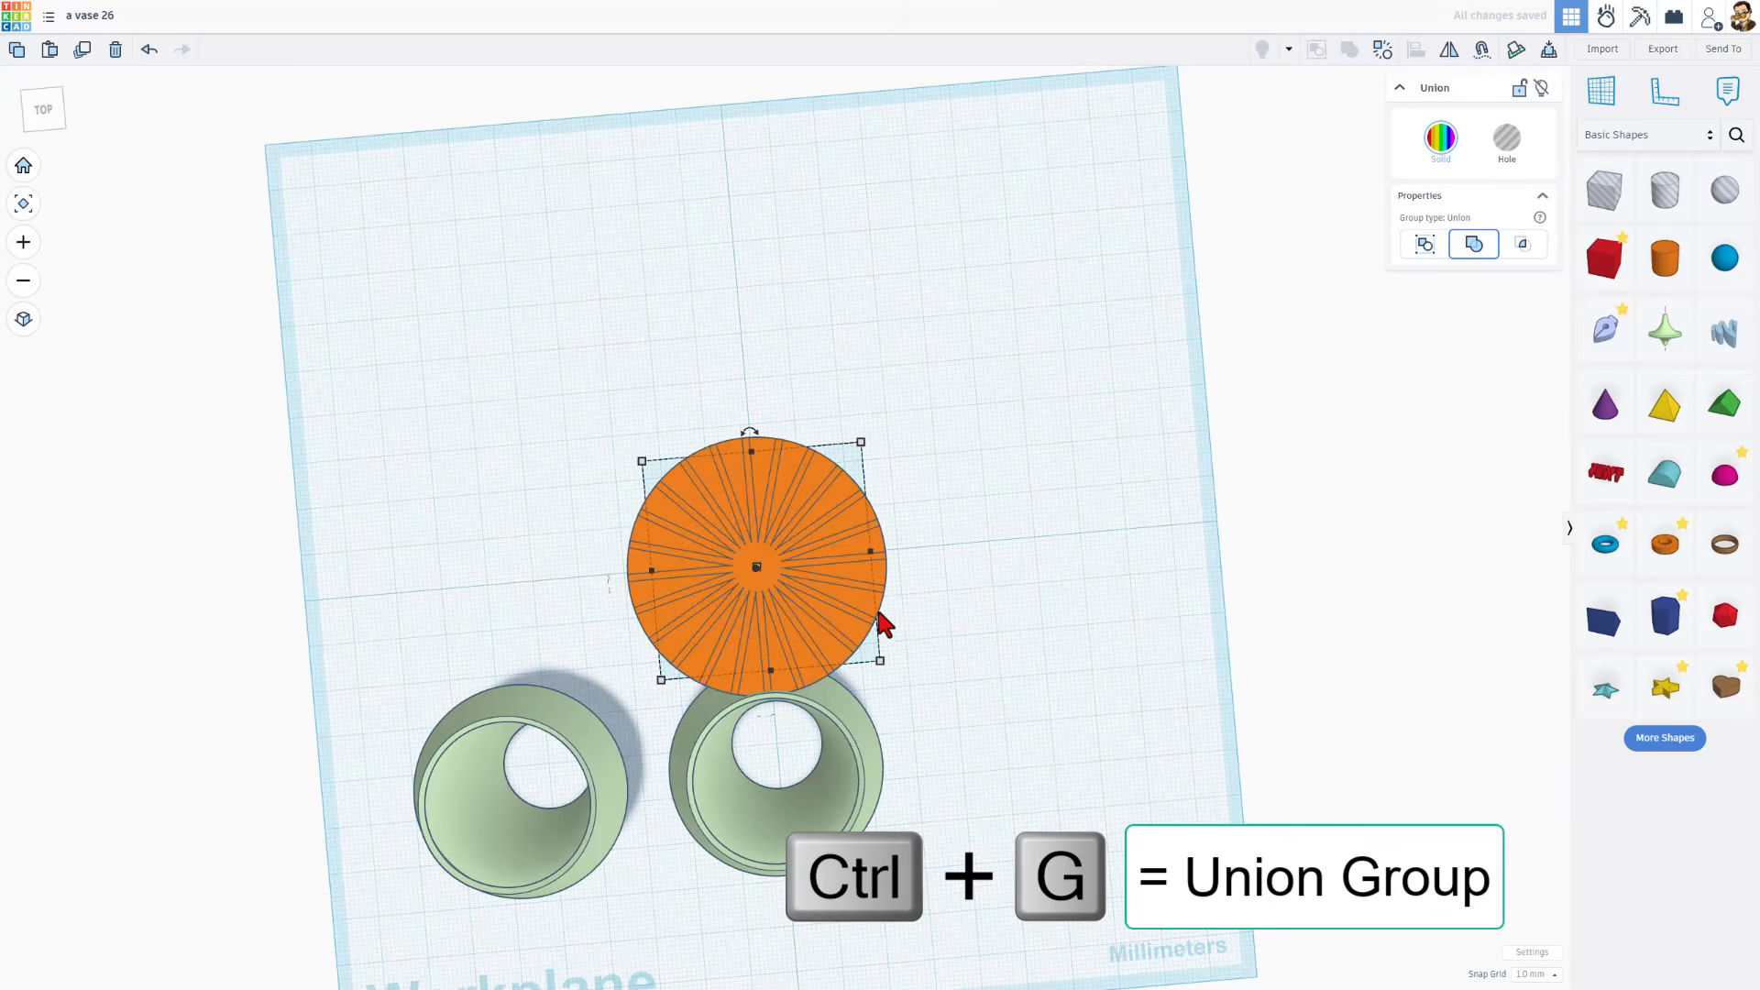
pyautogui.moveTo(880, 621); pyautogui.dragTo(961, 570, button='right')
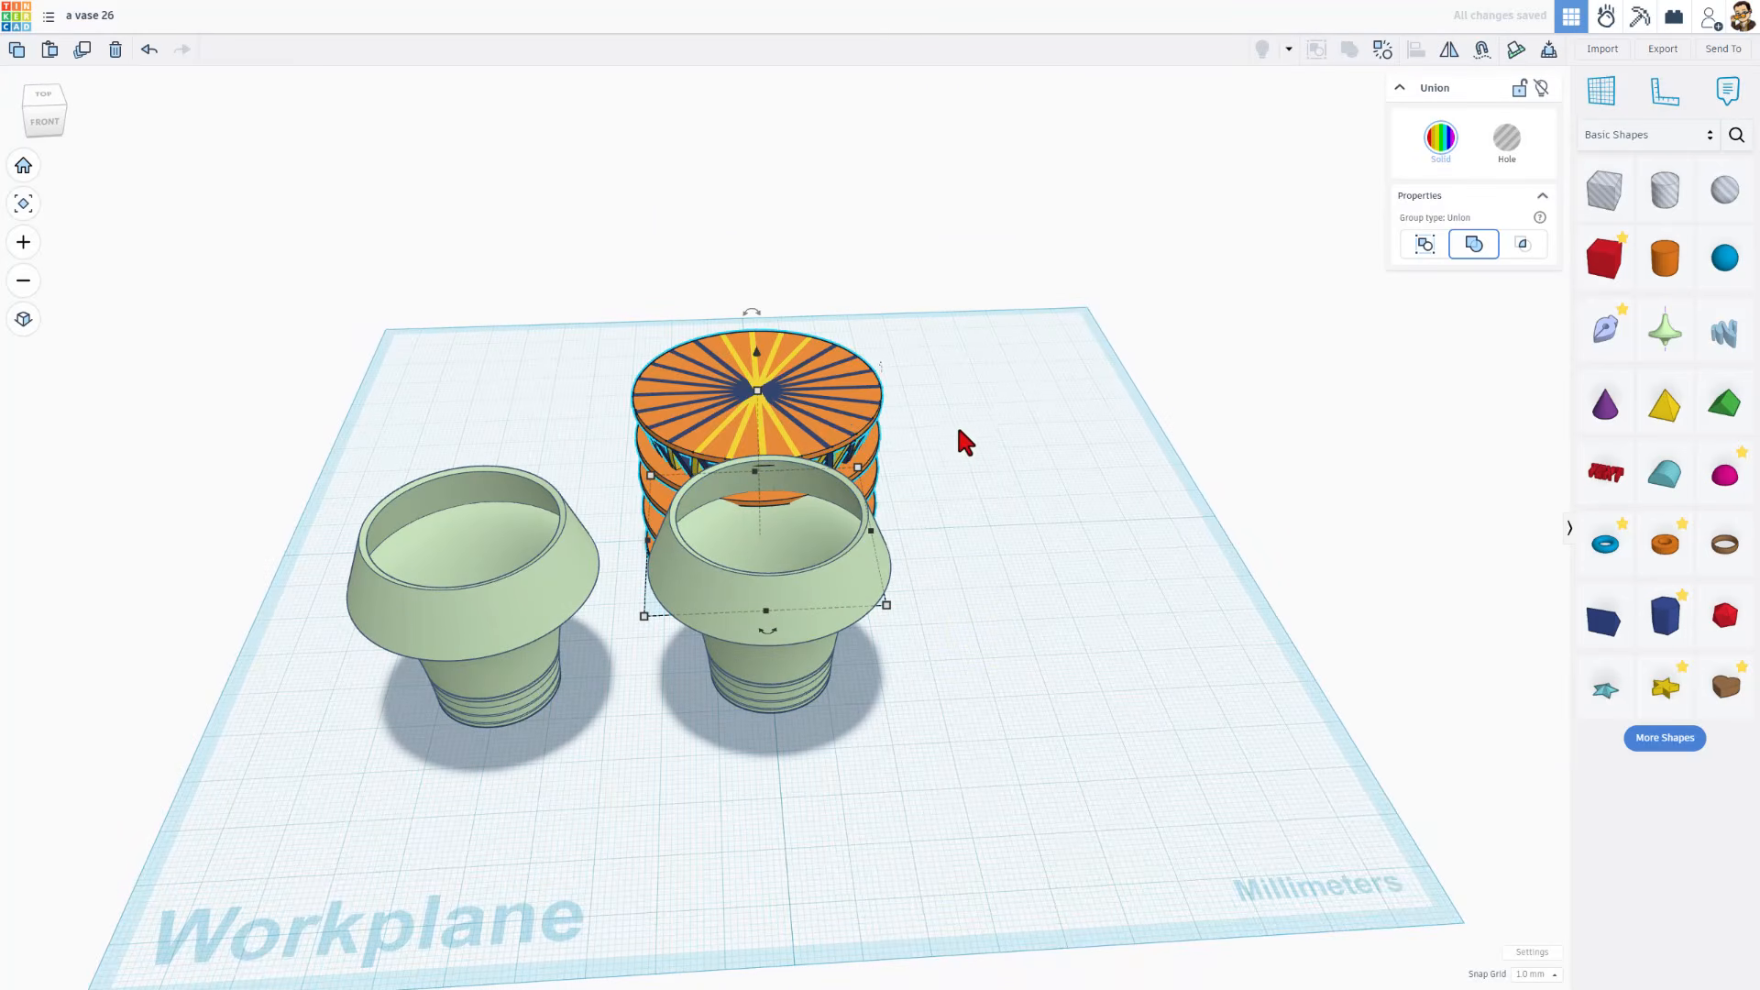
# Align the original revolved shape to the vase group, centring it in both horizontal directions and matching their bases
pyautogui.click(948, 305)
pyautogui.moveTo(949, 309); pyautogui.dragTo(756, 750)
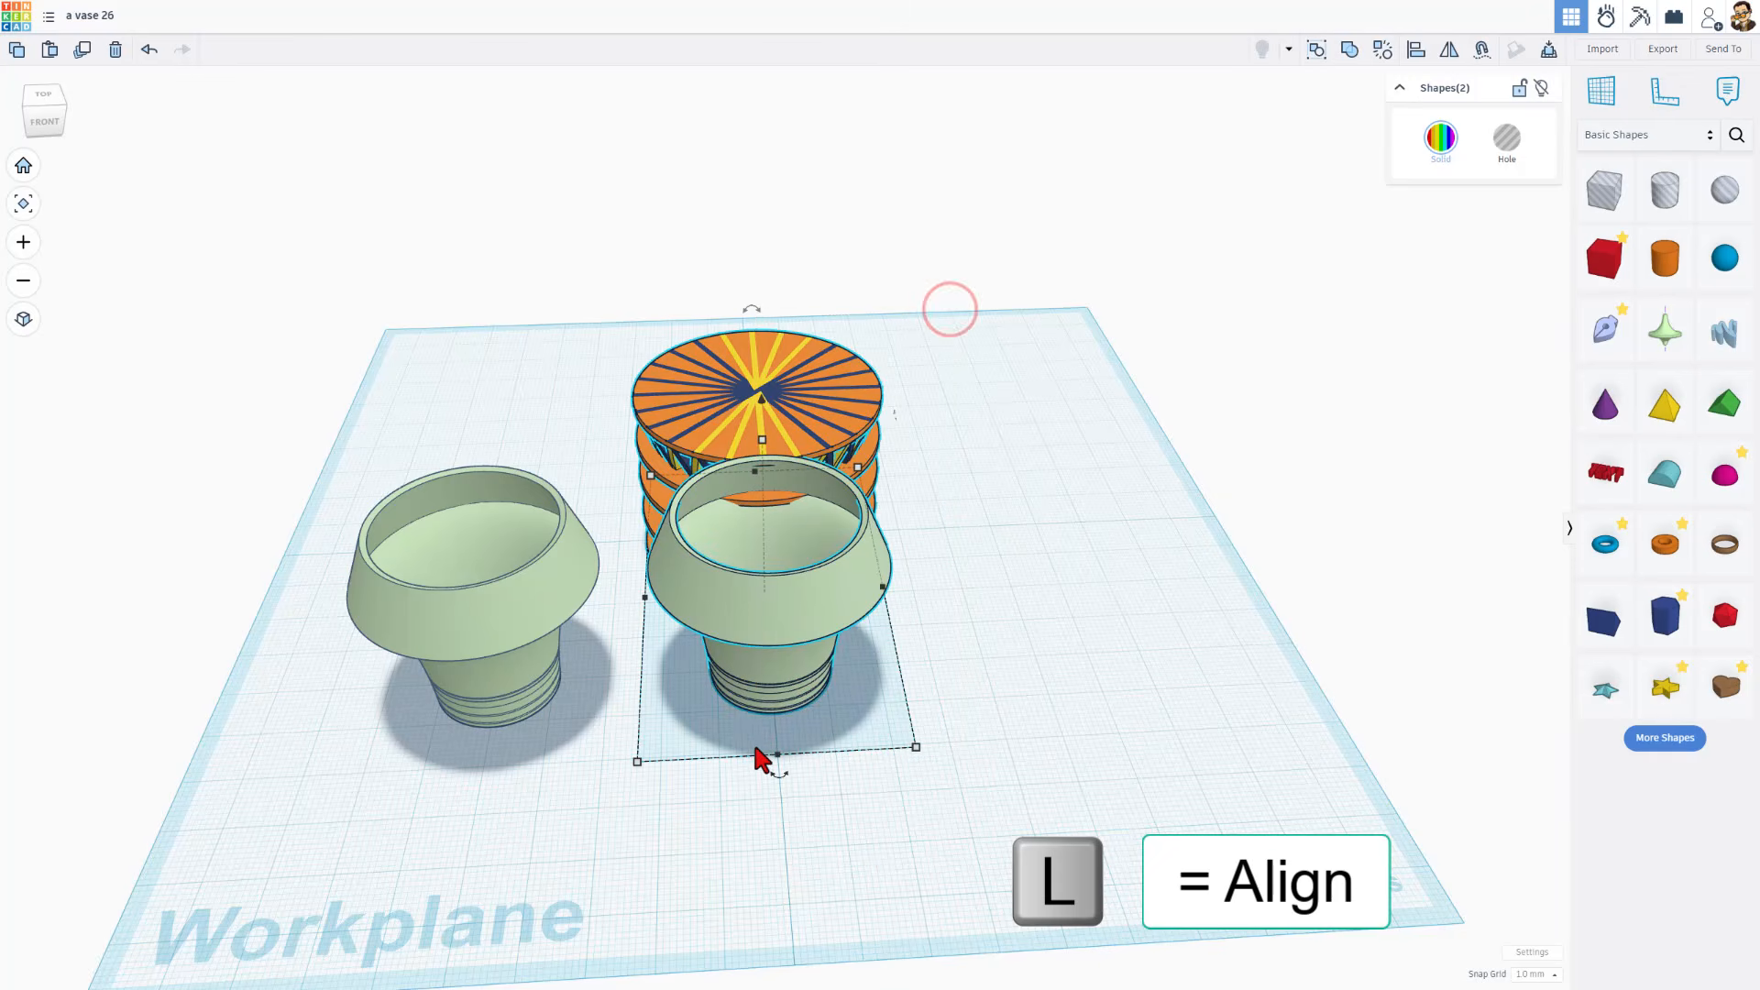
pyautogui.press('l')
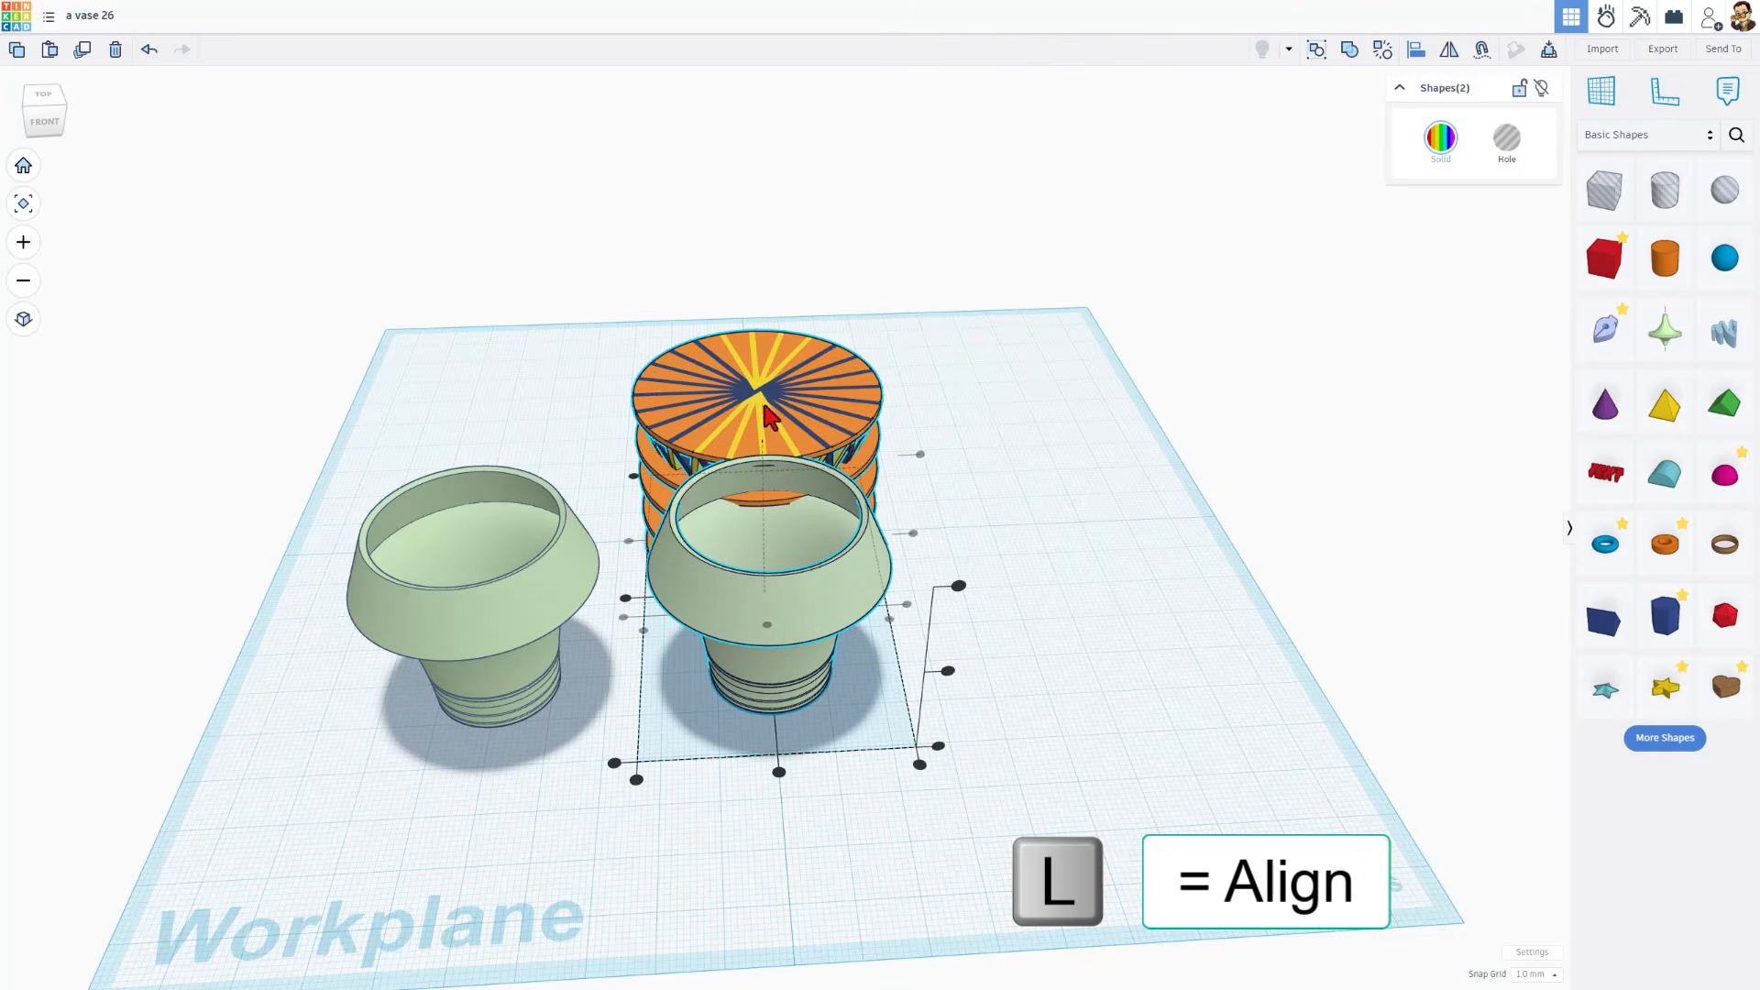
pyautogui.click(766, 408)
pyautogui.click(629, 542)
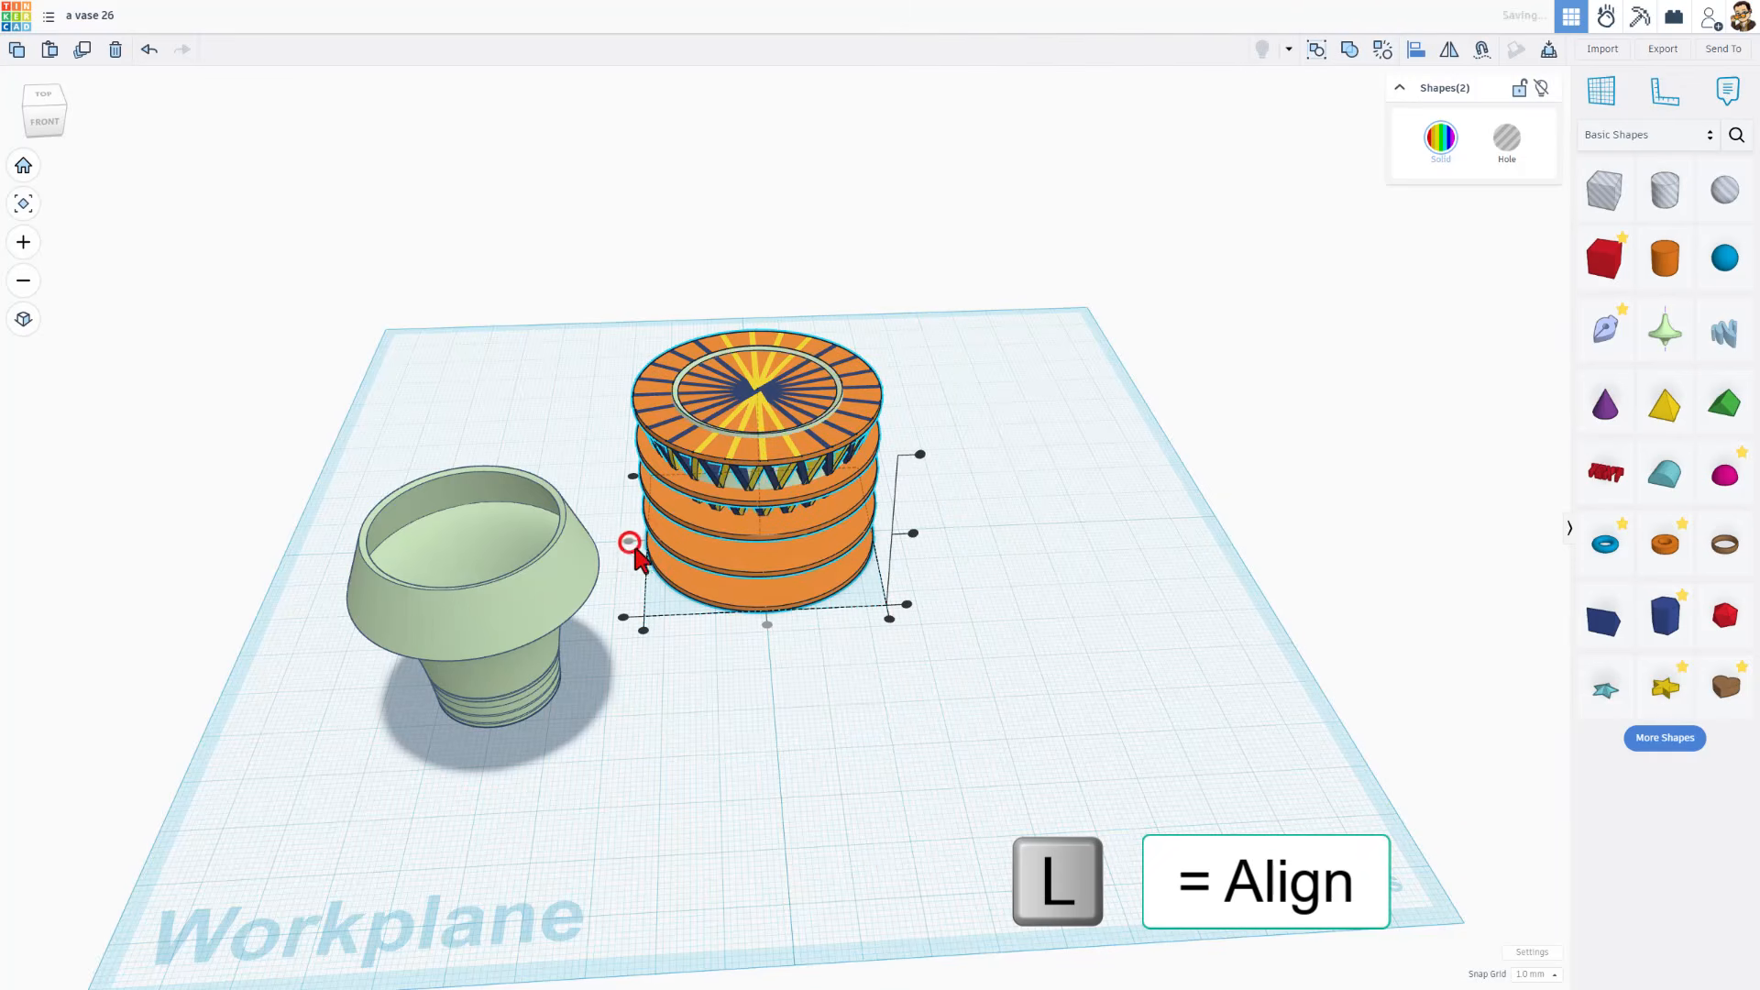
pyautogui.click(767, 625)
pyautogui.click(903, 606)
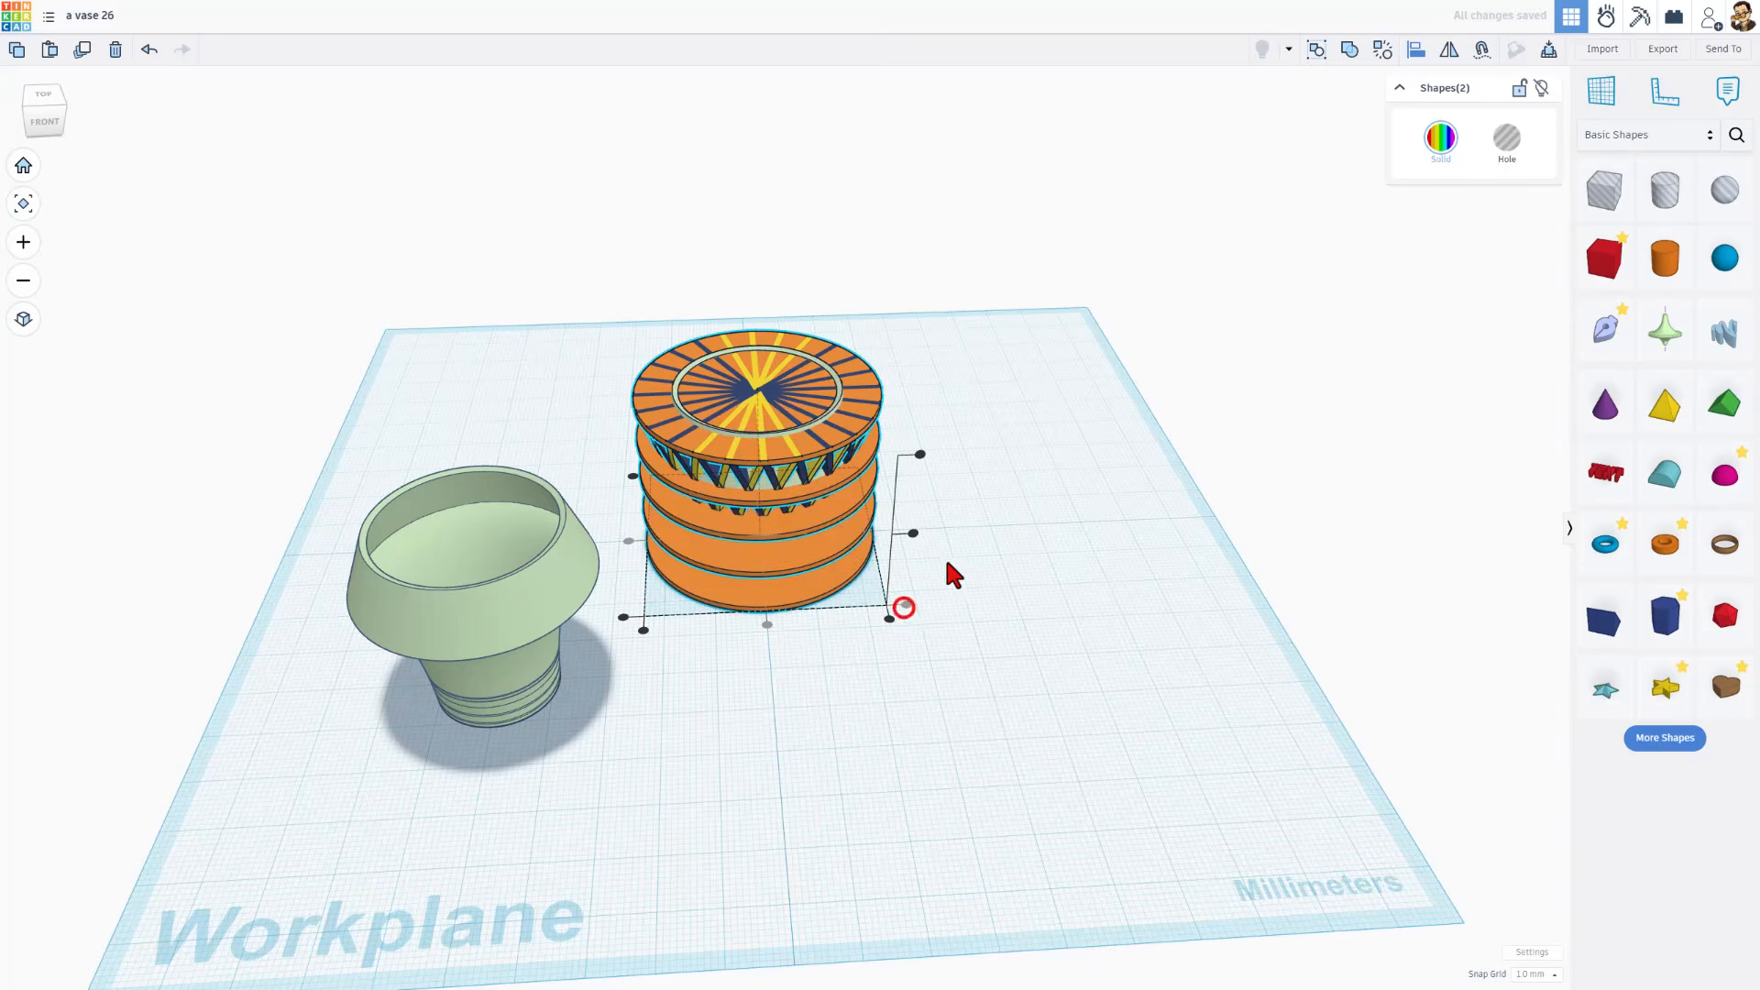
# Combine the aligned revolved shape and multicolour disc-and-blade group into an intersect group, keeping only their overlapping volume
pyautogui.click(953, 525)
pyautogui.moveTo(932, 291); pyautogui.dragTo(644, 644)
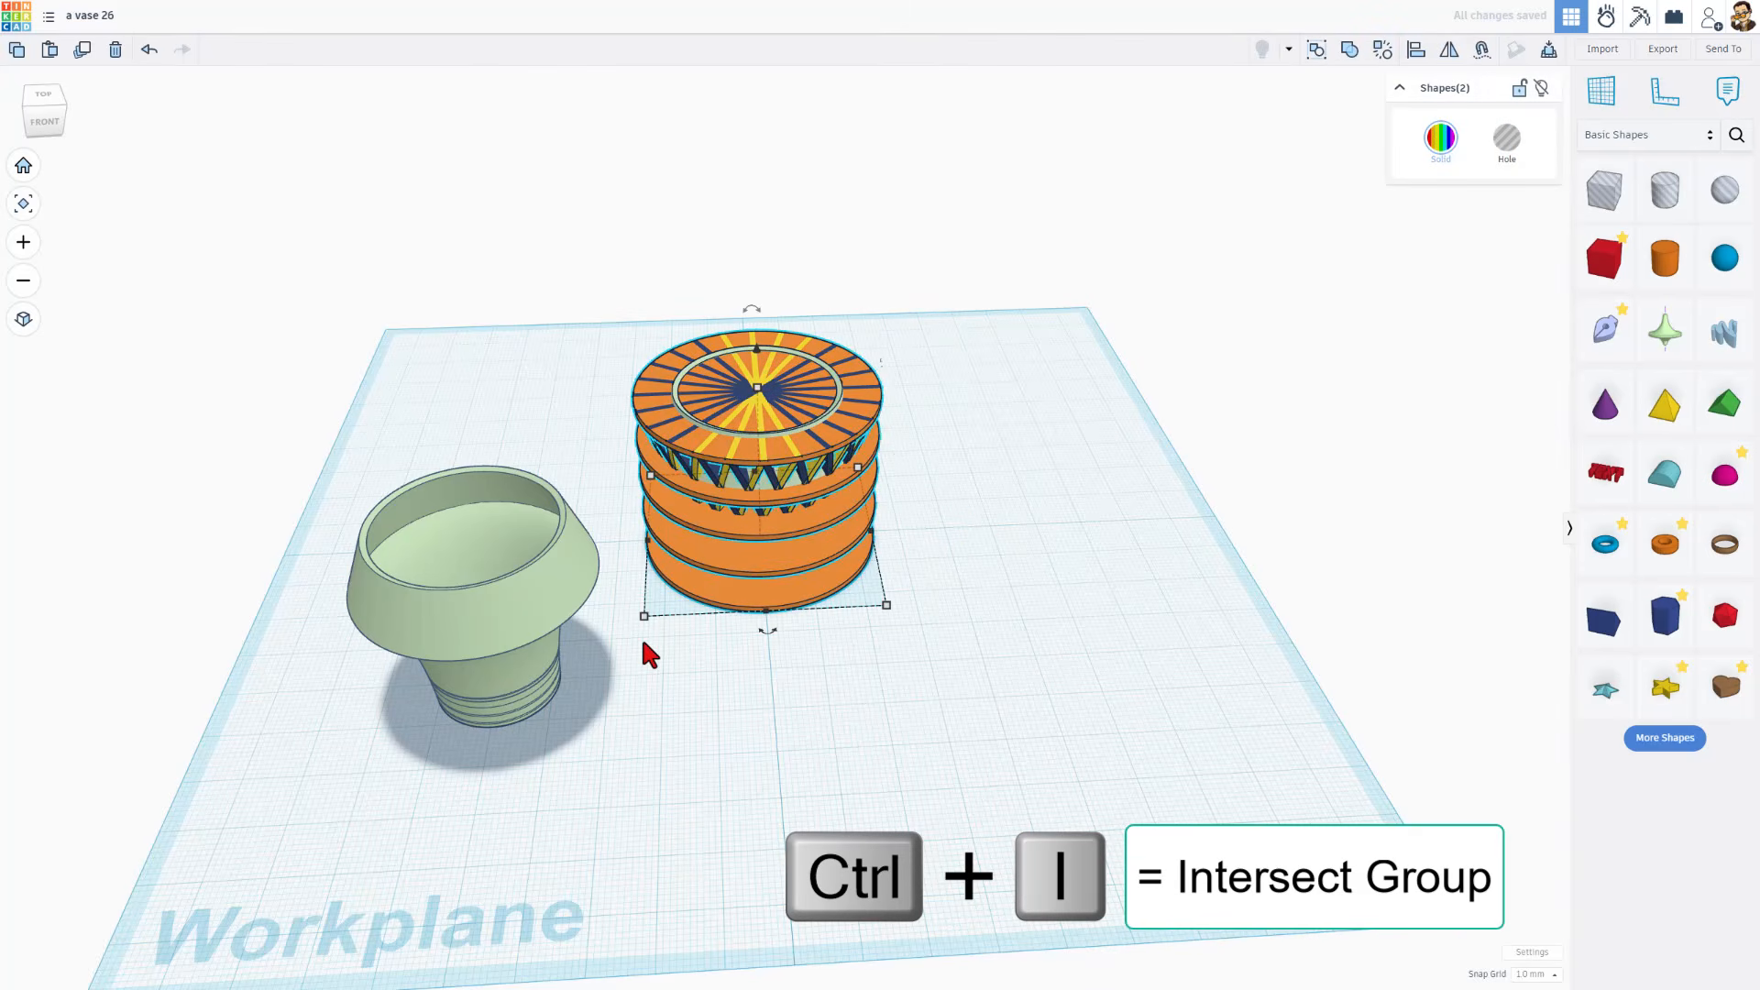
pyautogui.hotkey('ctrl', 'i')
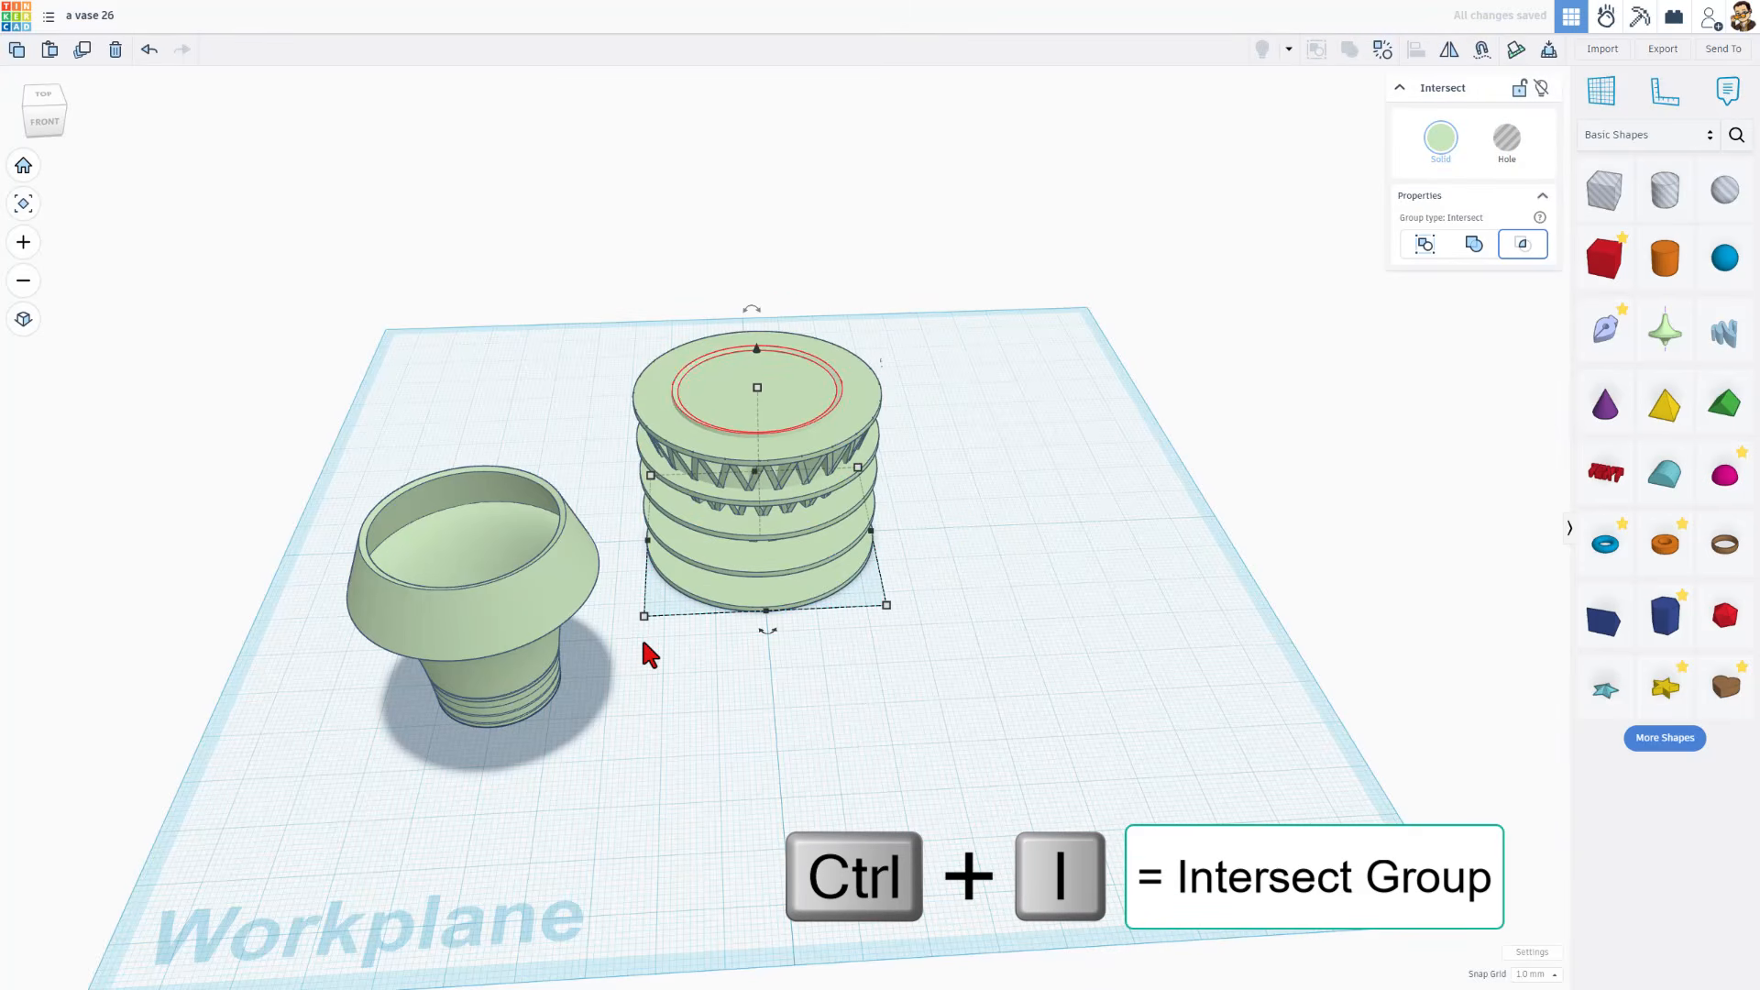
# Examine the lattice vase from several low angles, checking its wall openings, rings and rim beside the solid copy
pyautogui.scroll(2, 641, 636)
pyautogui.moveTo(934, 625); pyautogui.dragTo(973, 479, button='right')
pyautogui.scroll(2, 1018, 500)
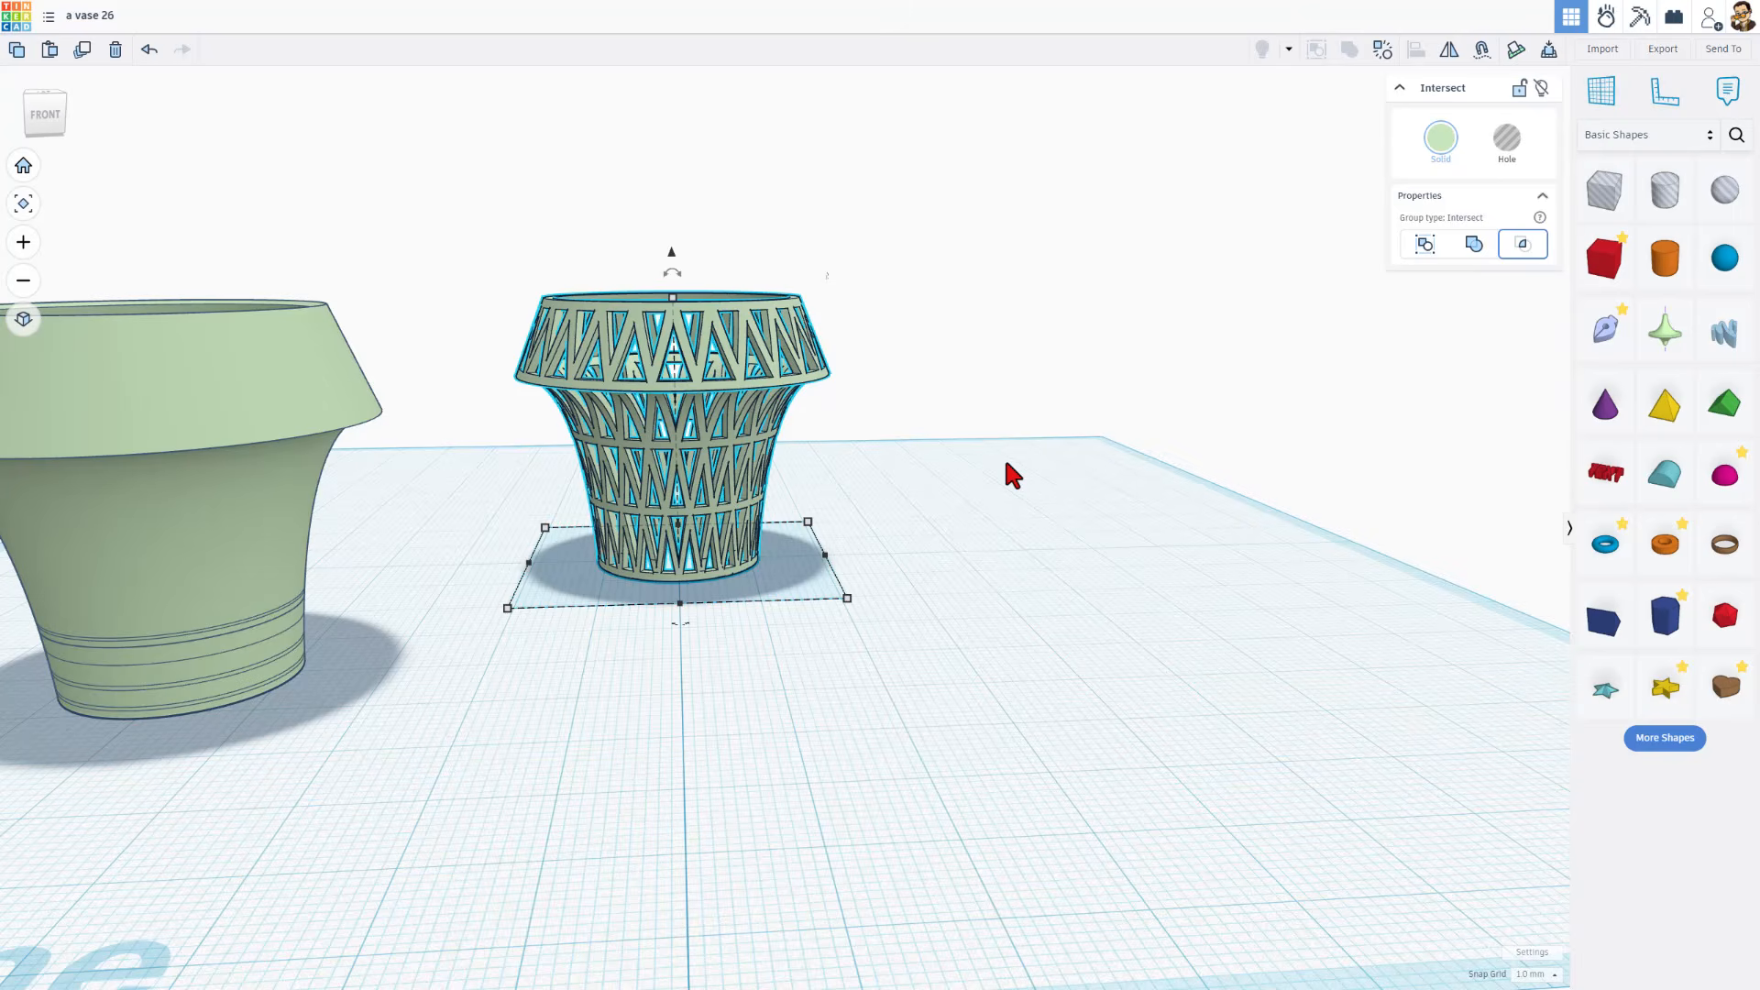
pyautogui.moveTo(1005, 464); pyautogui.dragTo(1081, 494, button='right')
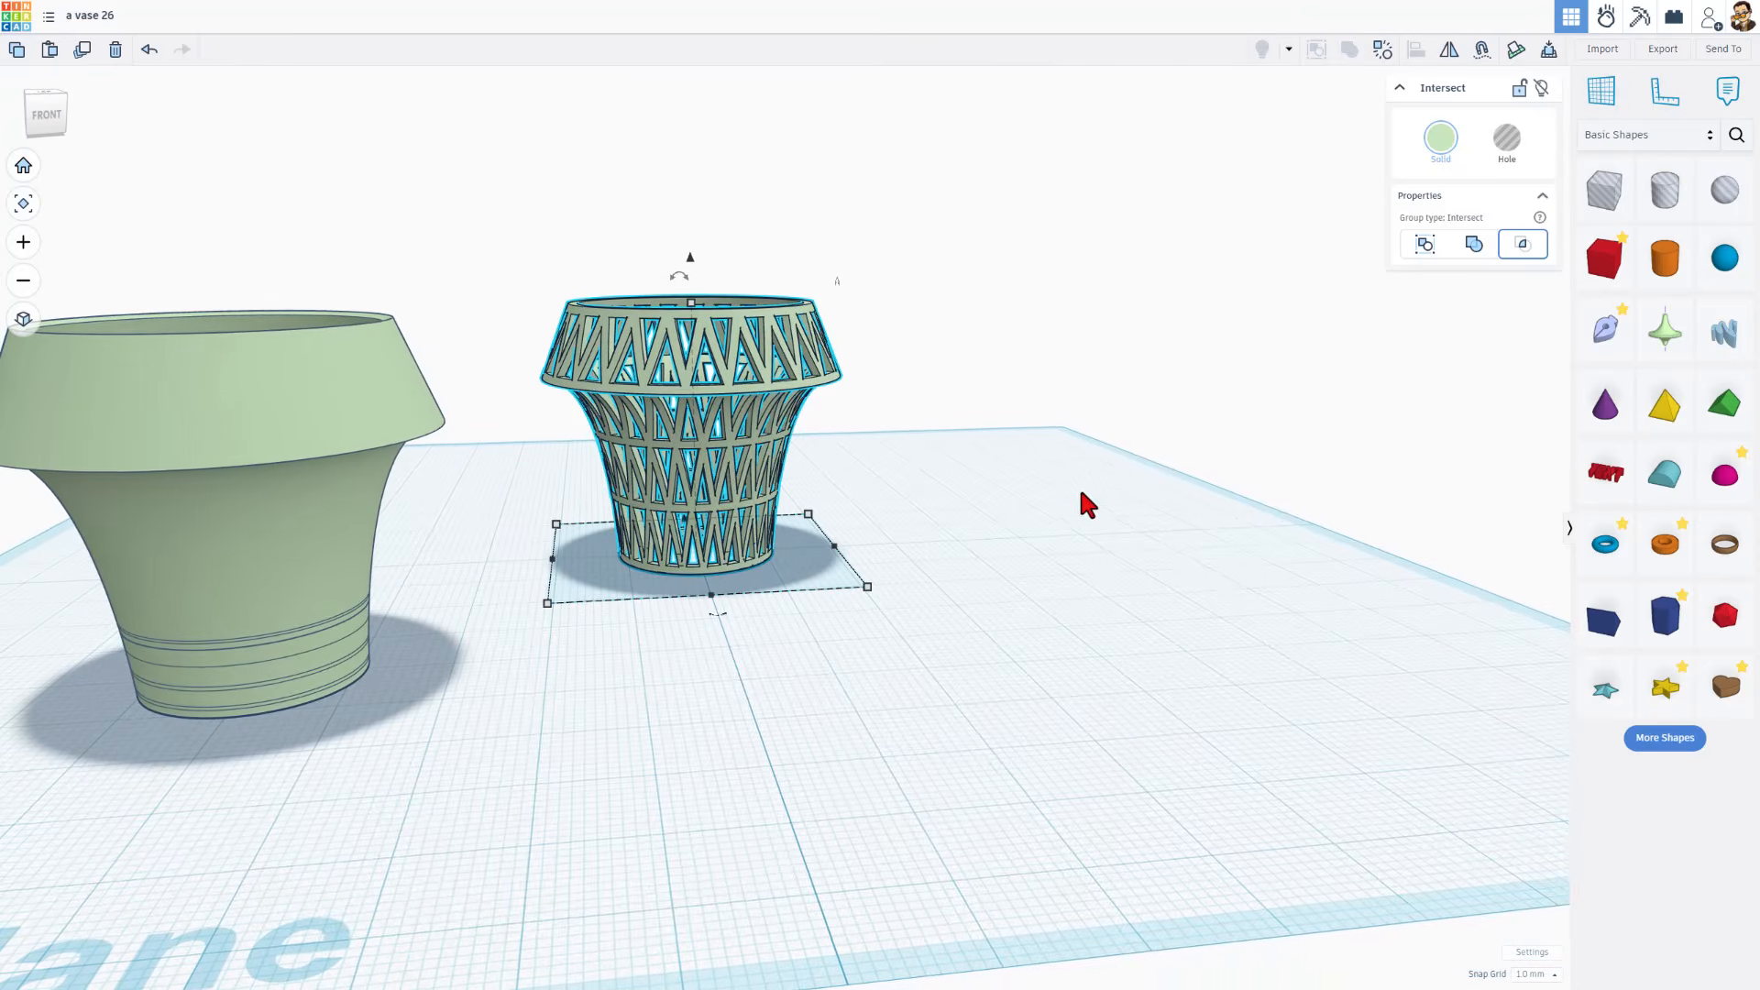
pyautogui.moveTo(726, 307); pyautogui.dragTo(601, 321, button='right')
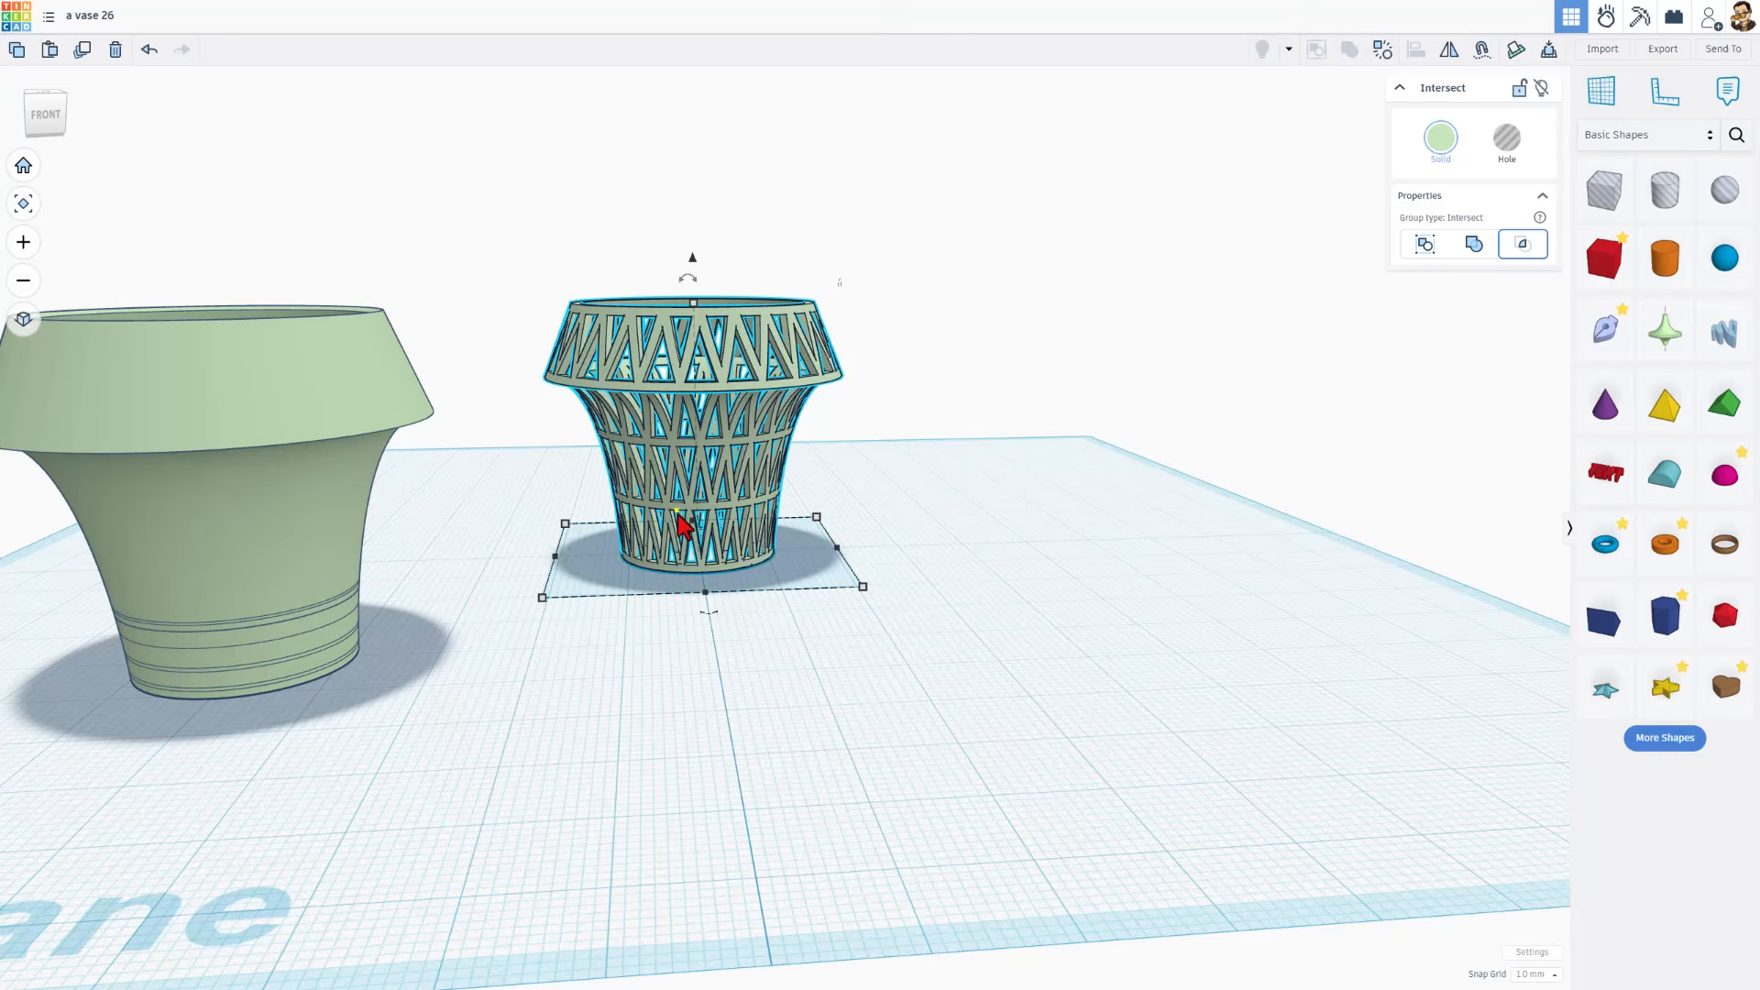
pyautogui.moveTo(683, 524); pyautogui.dragTo(502, 711, button='right')
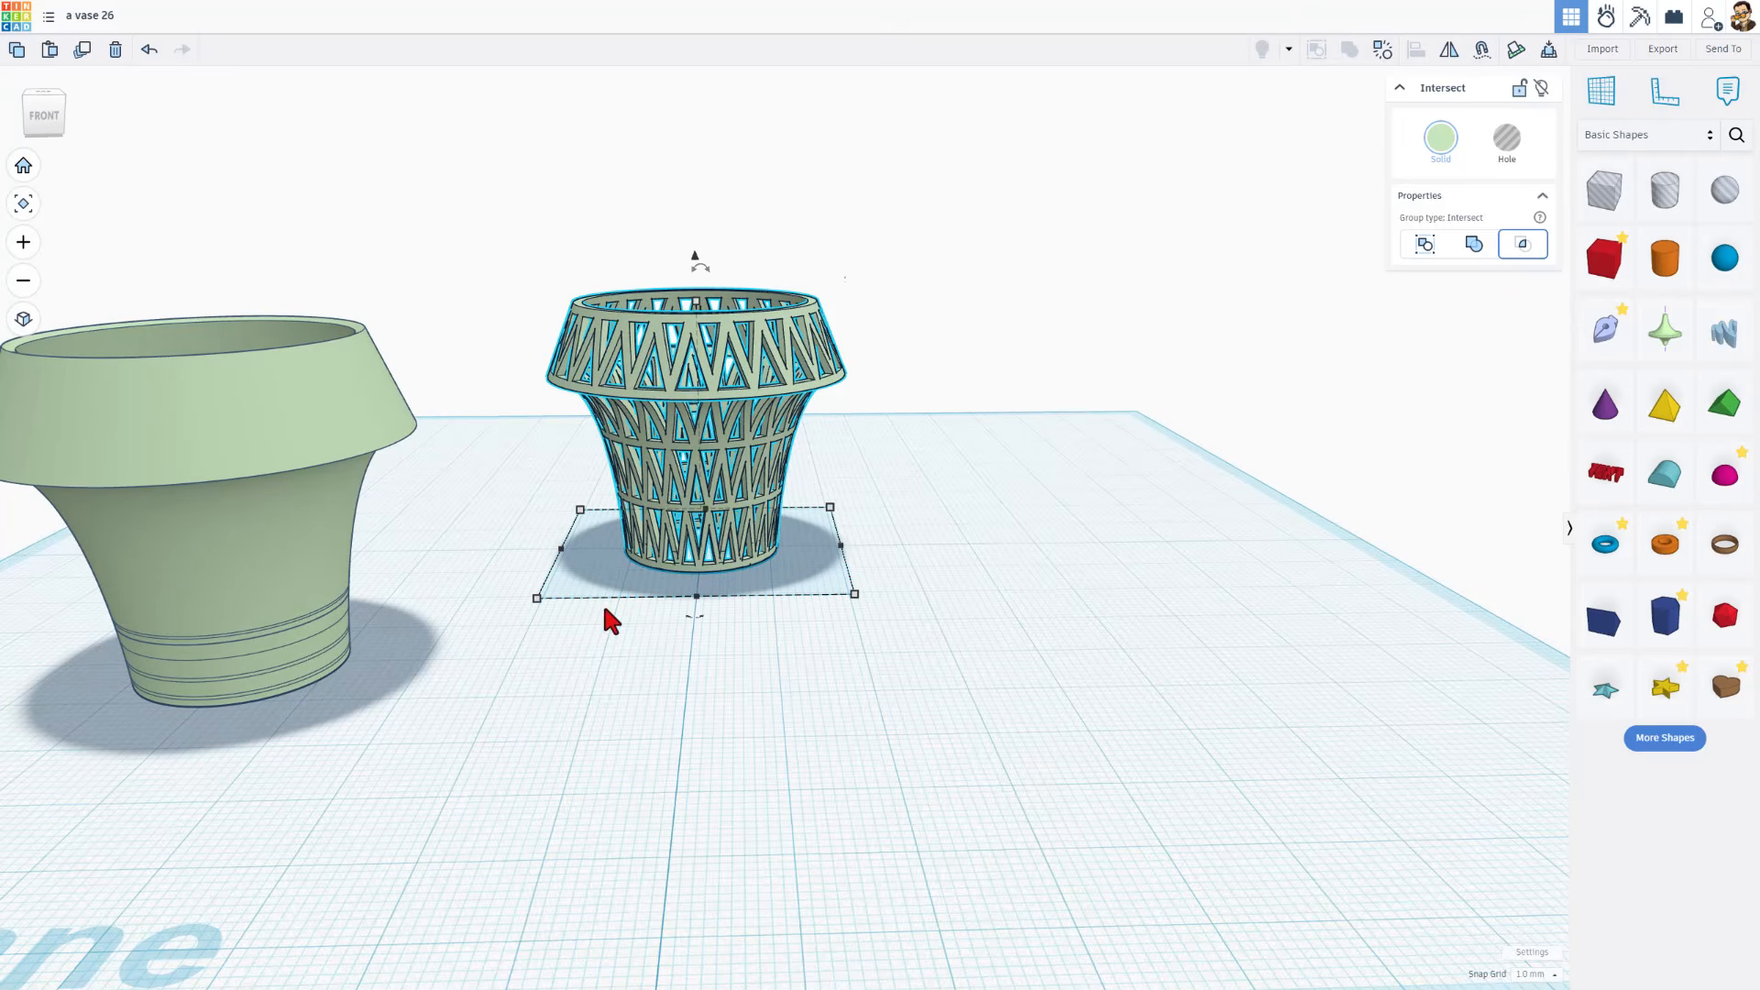
pyautogui.moveTo(613, 663); pyautogui.dragTo(627, 628, button='right')
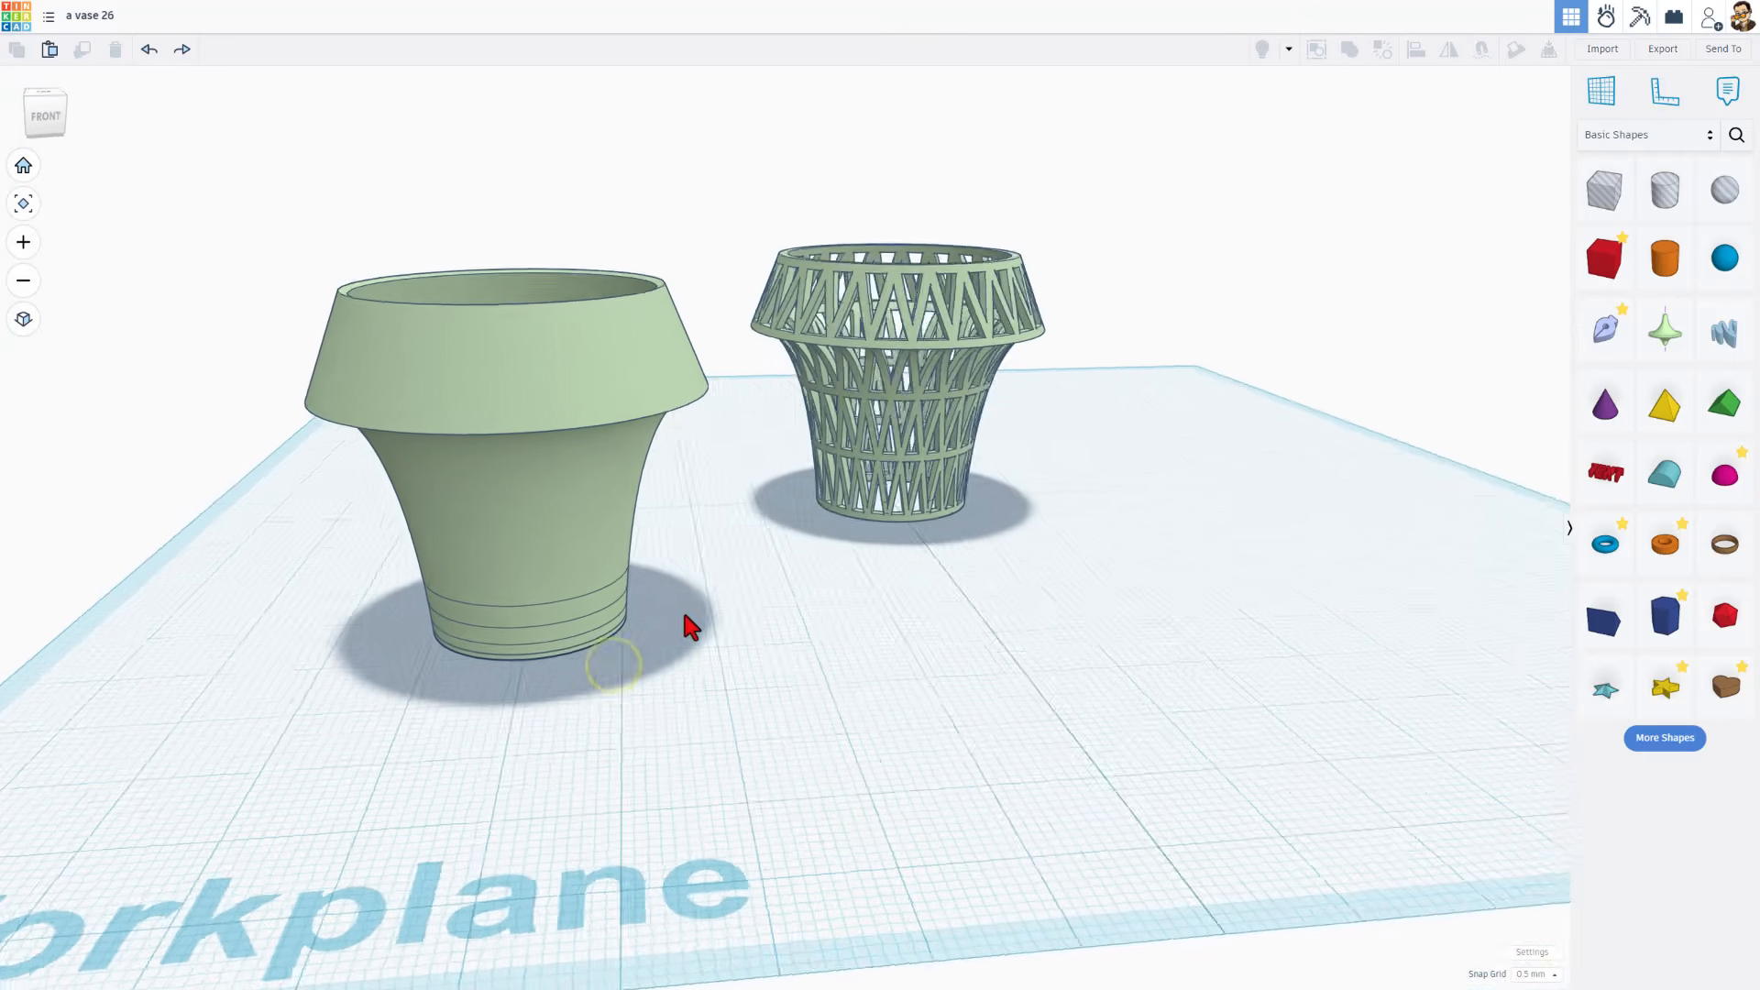
pyautogui.moveTo(901, 348); pyautogui.dragTo(777, 414, button='right')
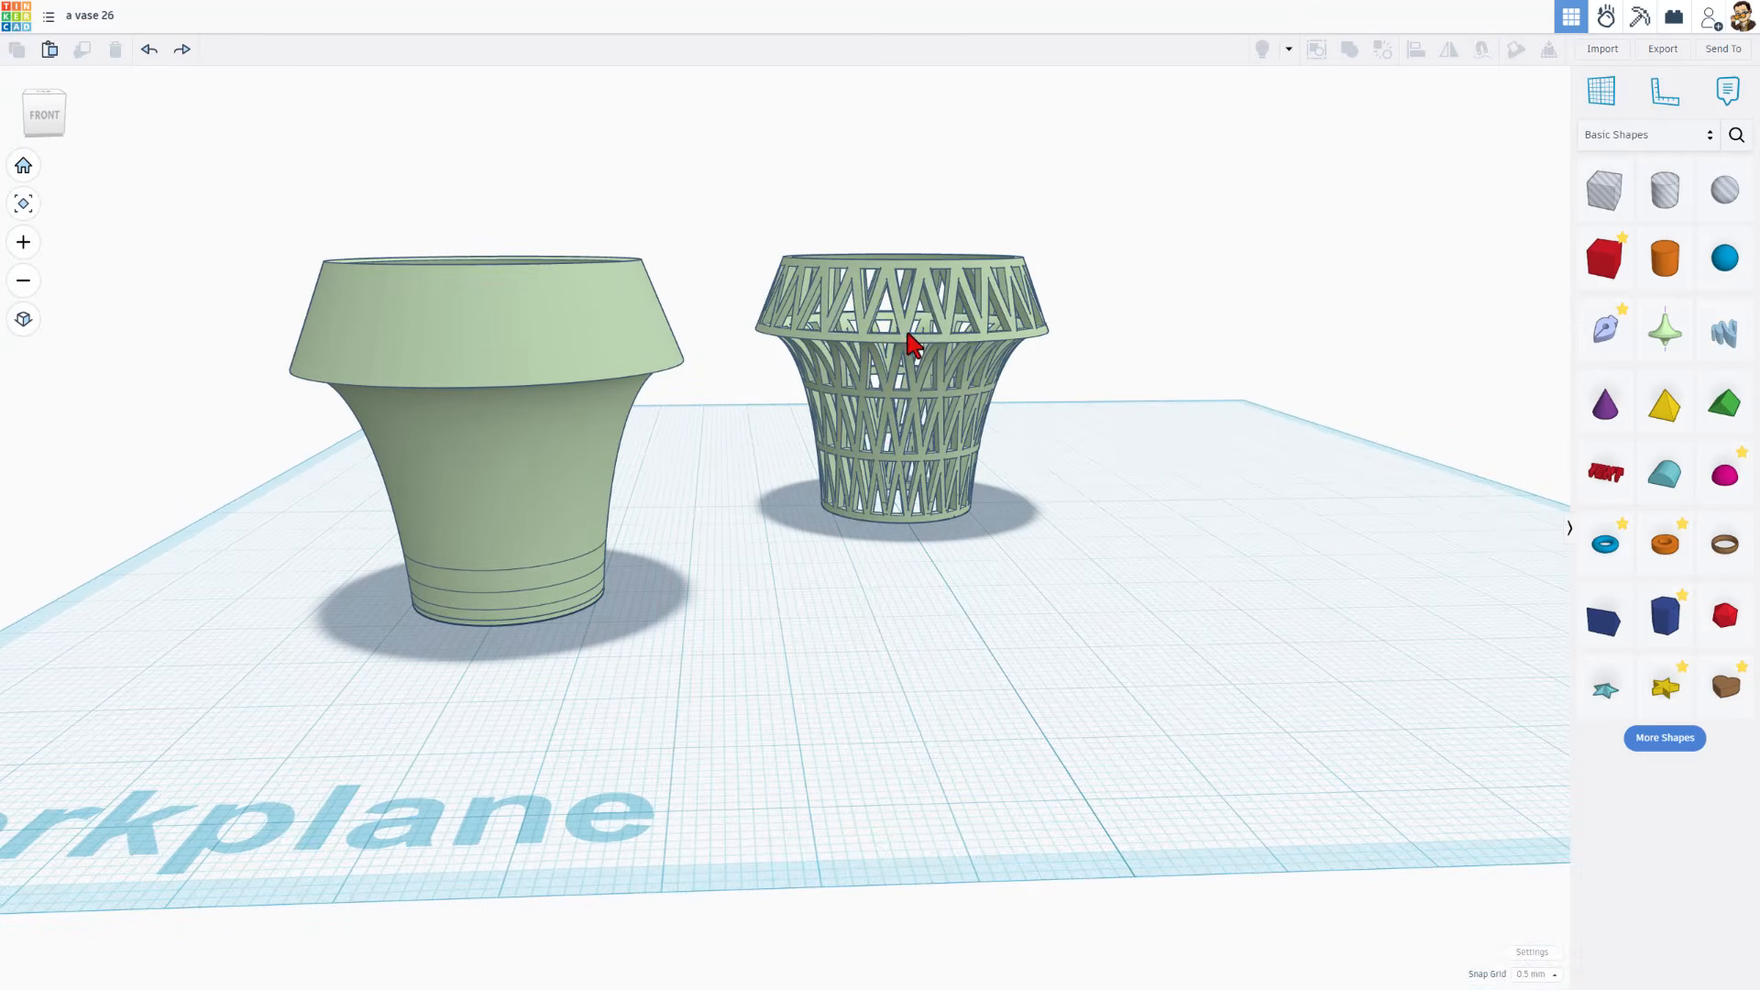
# Edit the solid copy's sketch, nudge its whole profile 0.5 mm towards the revolve axis, and finish the sketch
pyautogui.moveTo(744, 476); pyautogui.dragTo(550, 502, button='right')
pyautogui.doubleClick(527, 497)
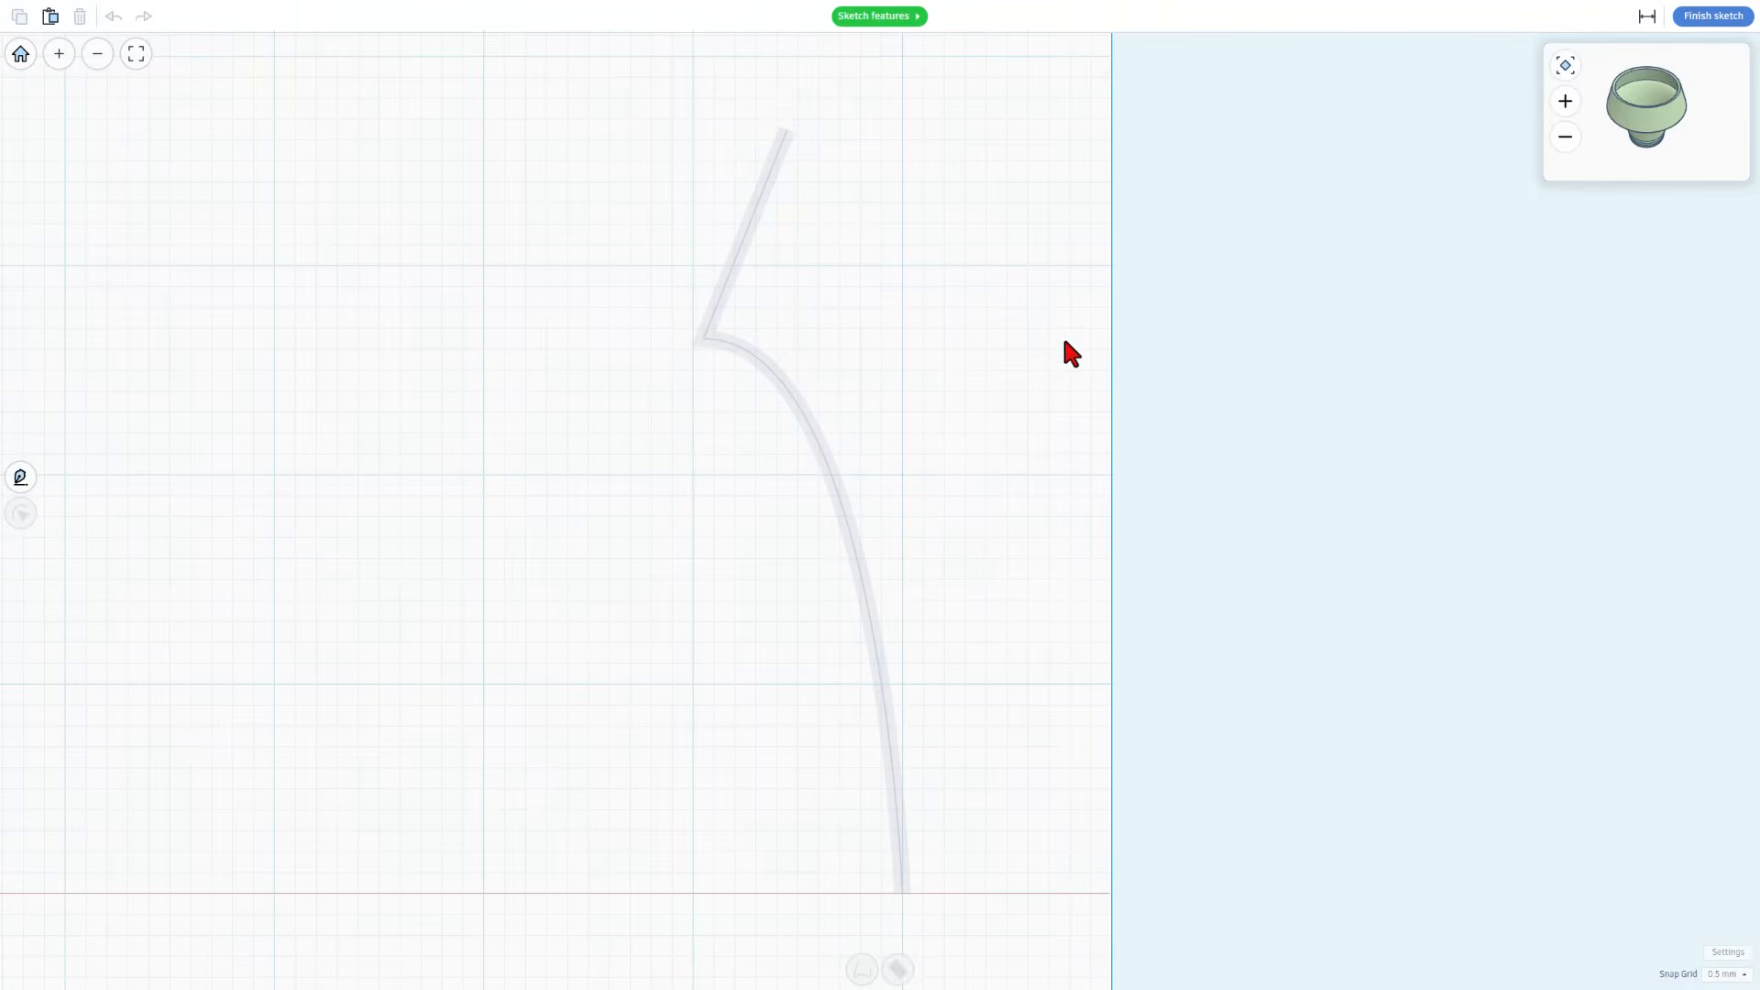
pyautogui.click(748, 360)
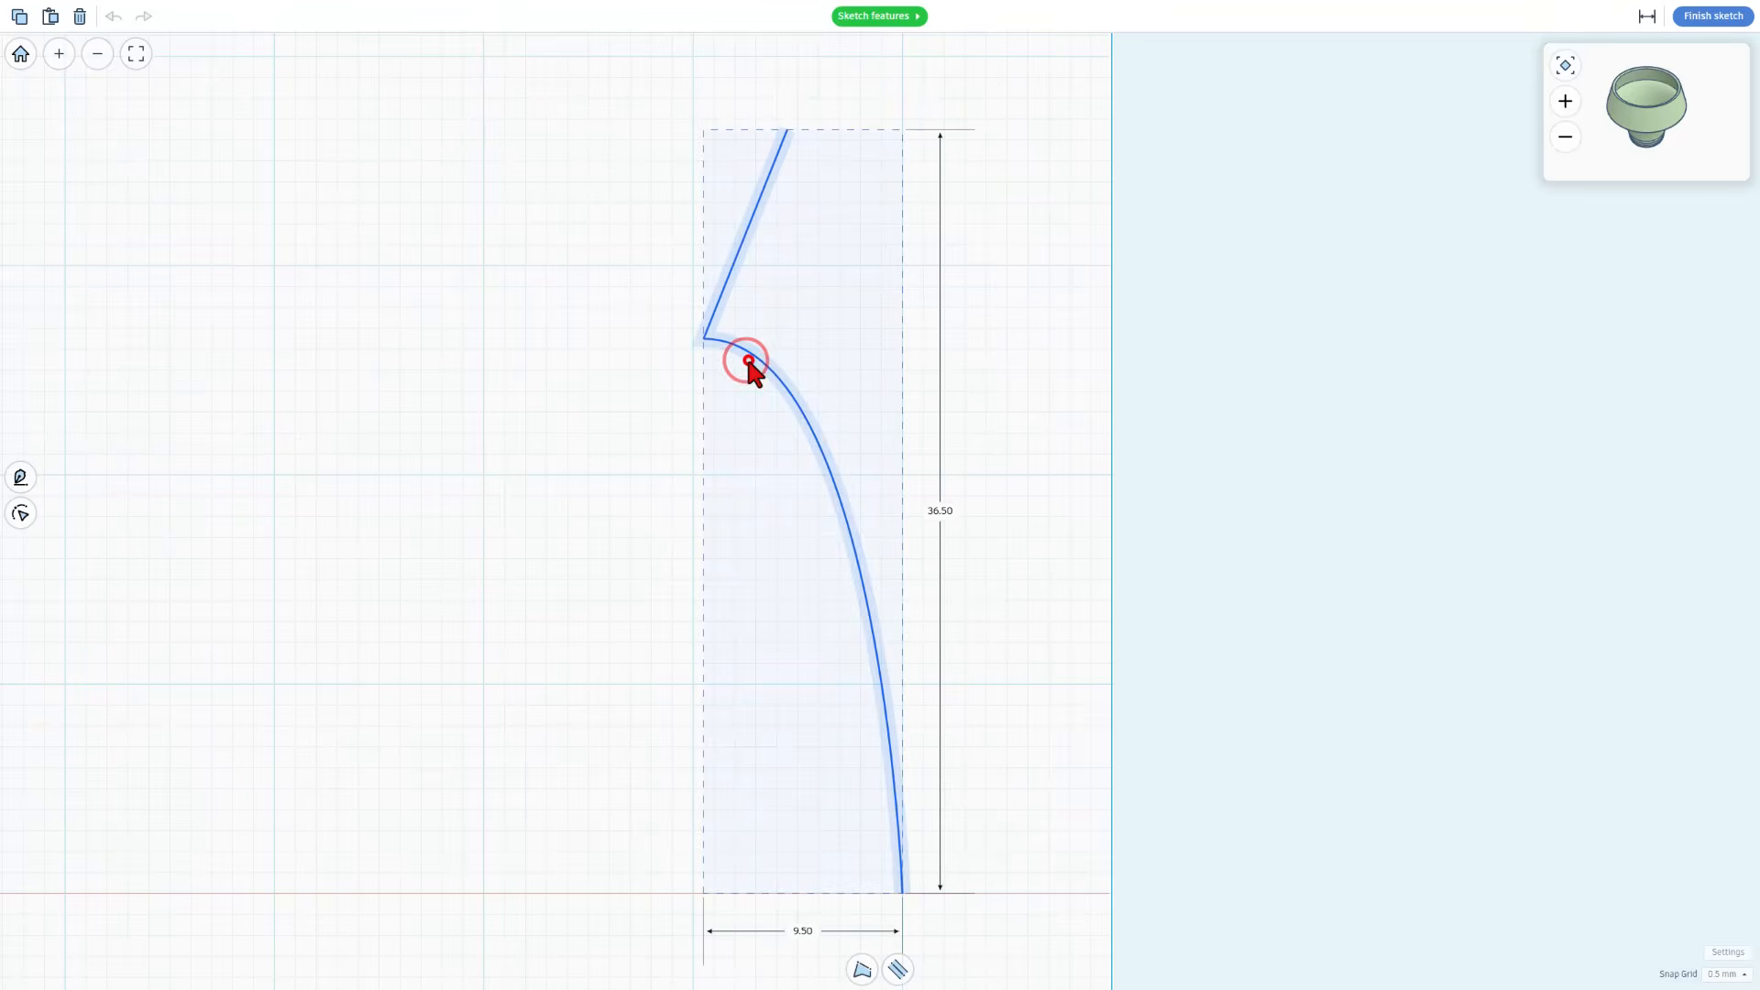
pyautogui.click(1721, 973)
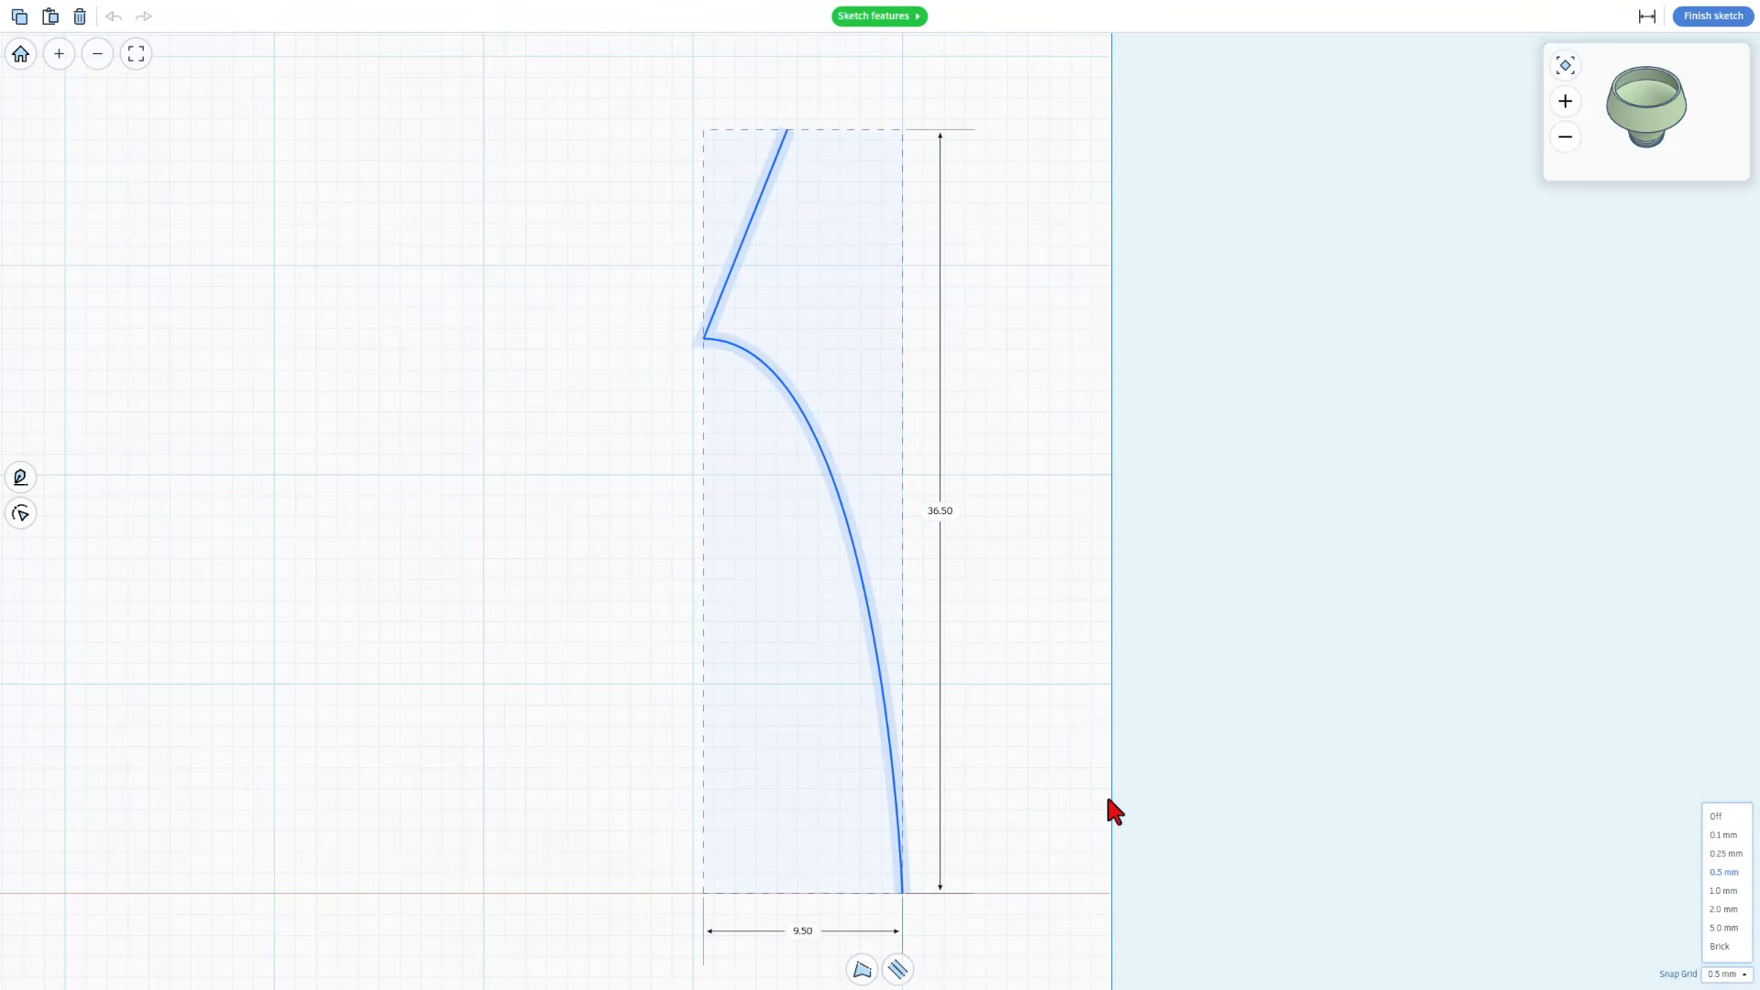
pyautogui.press('Right')
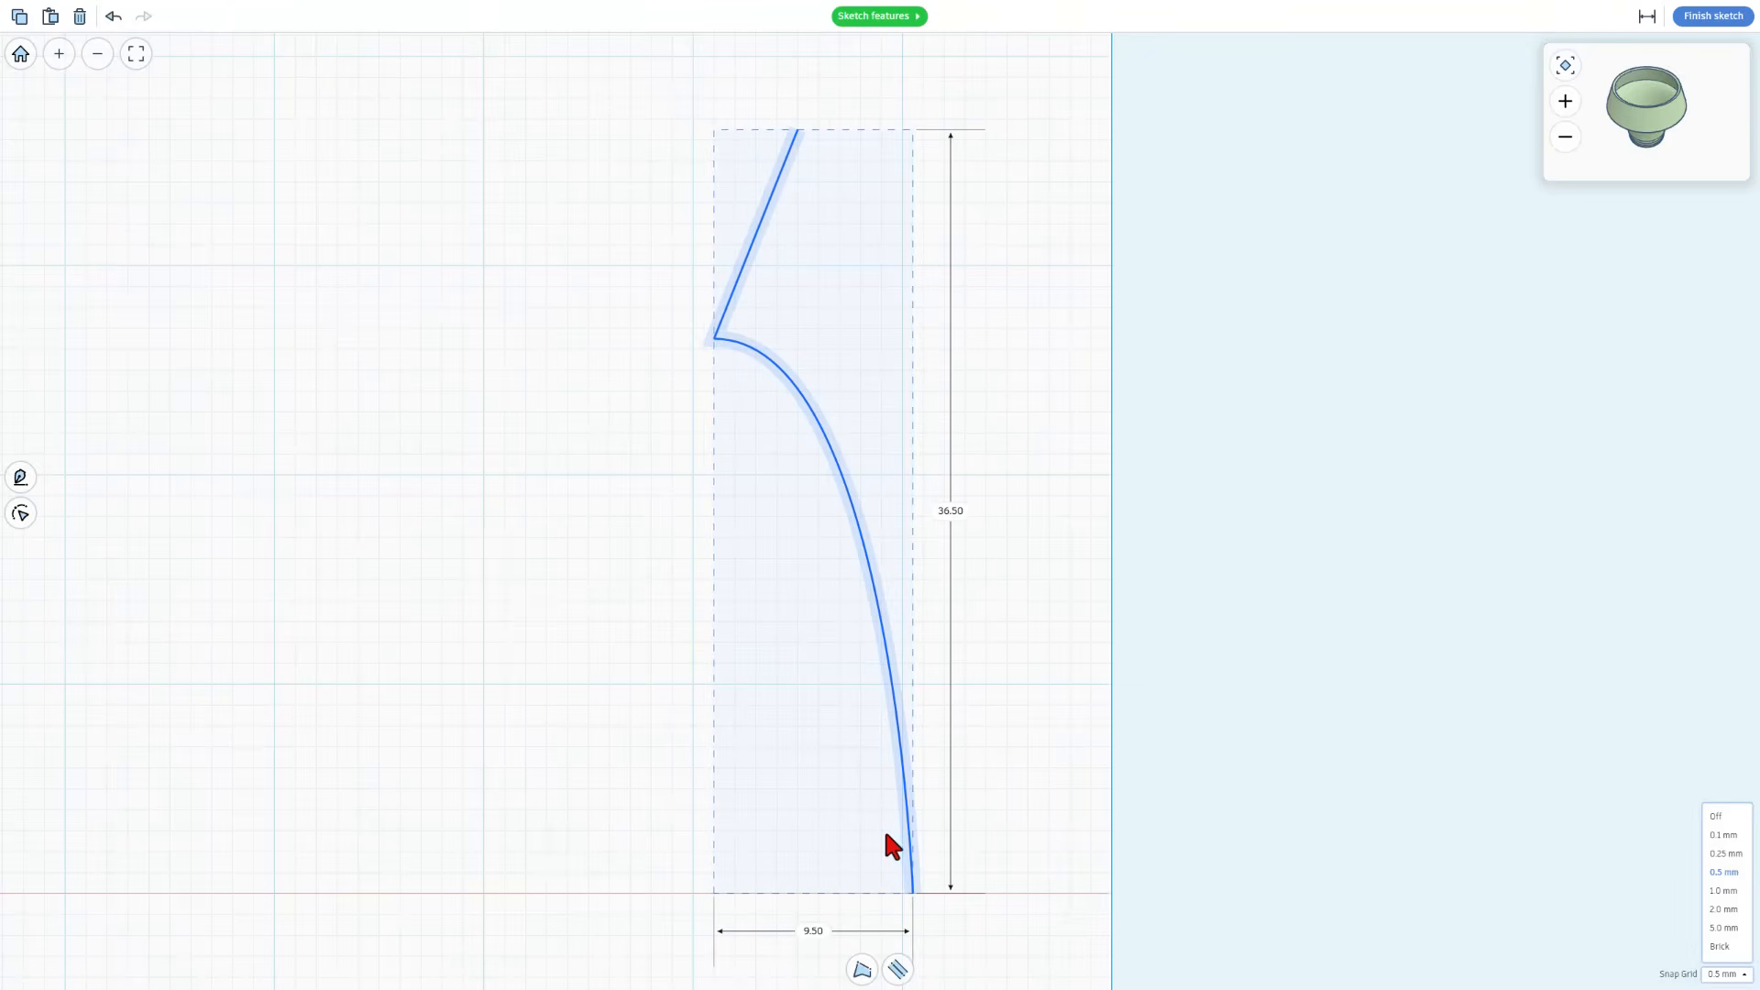
pyautogui.click(1694, 17)
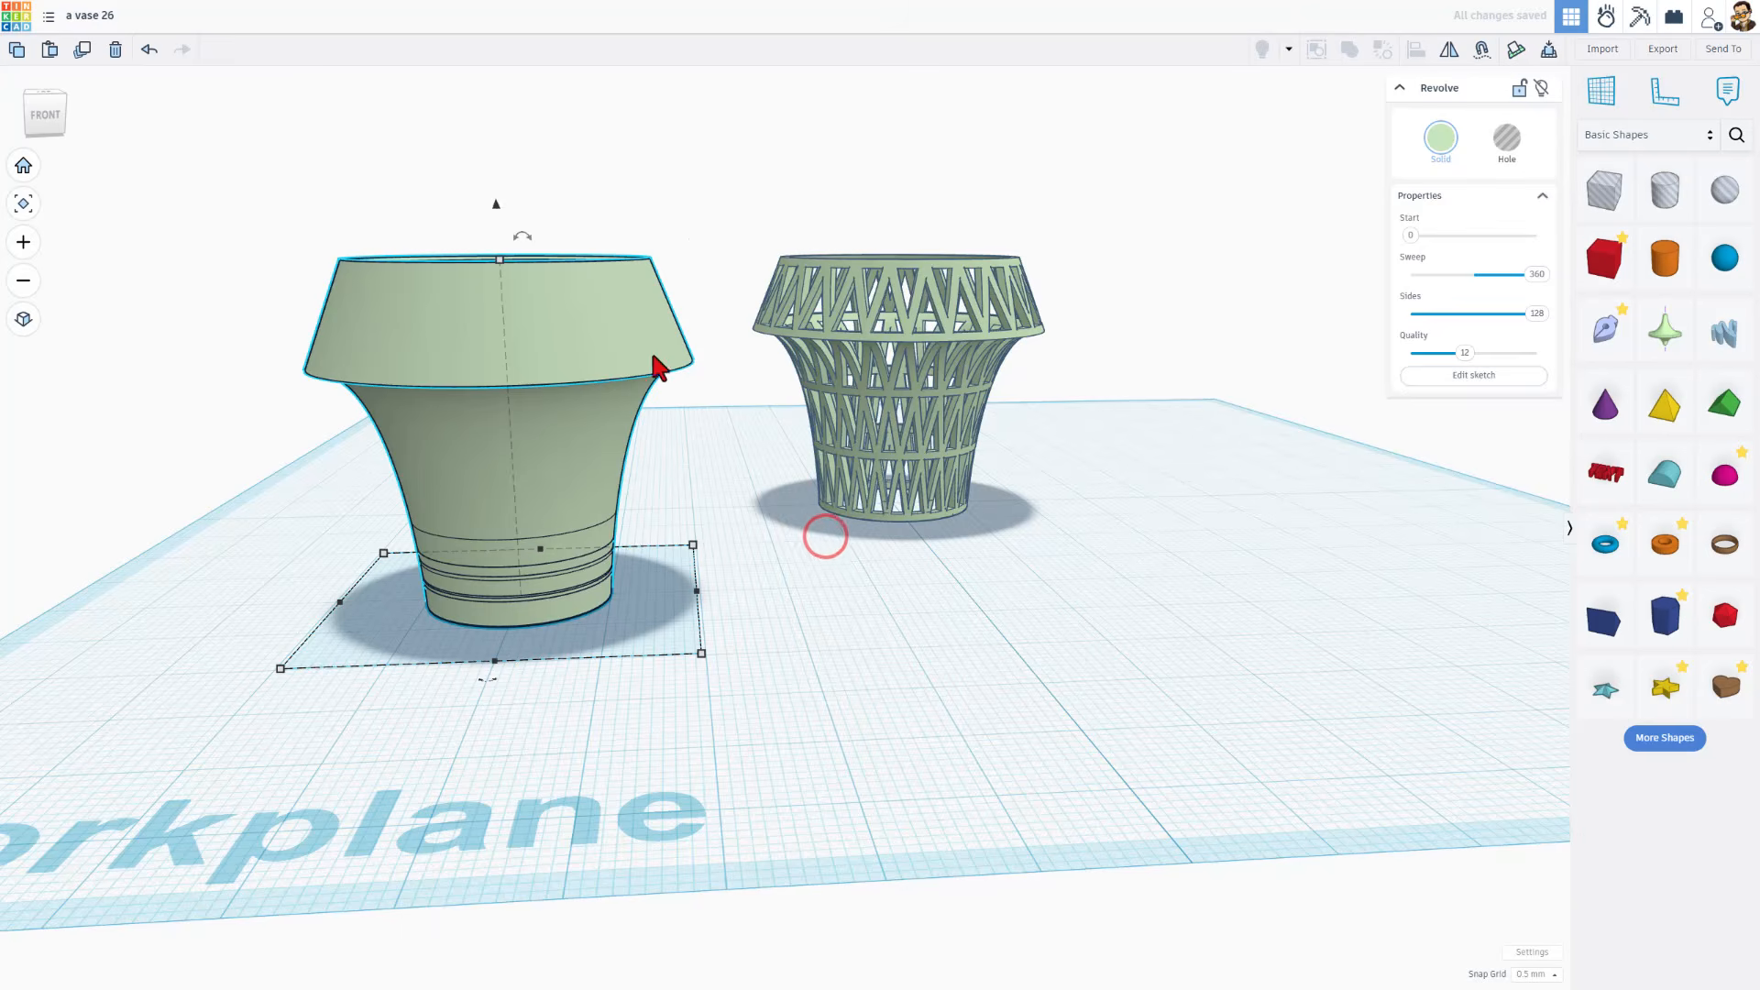
# Colour the lattice vase yellow and the solid revolved vase dark blue
pyautogui.click(839, 317)
pyautogui.click(1442, 137)
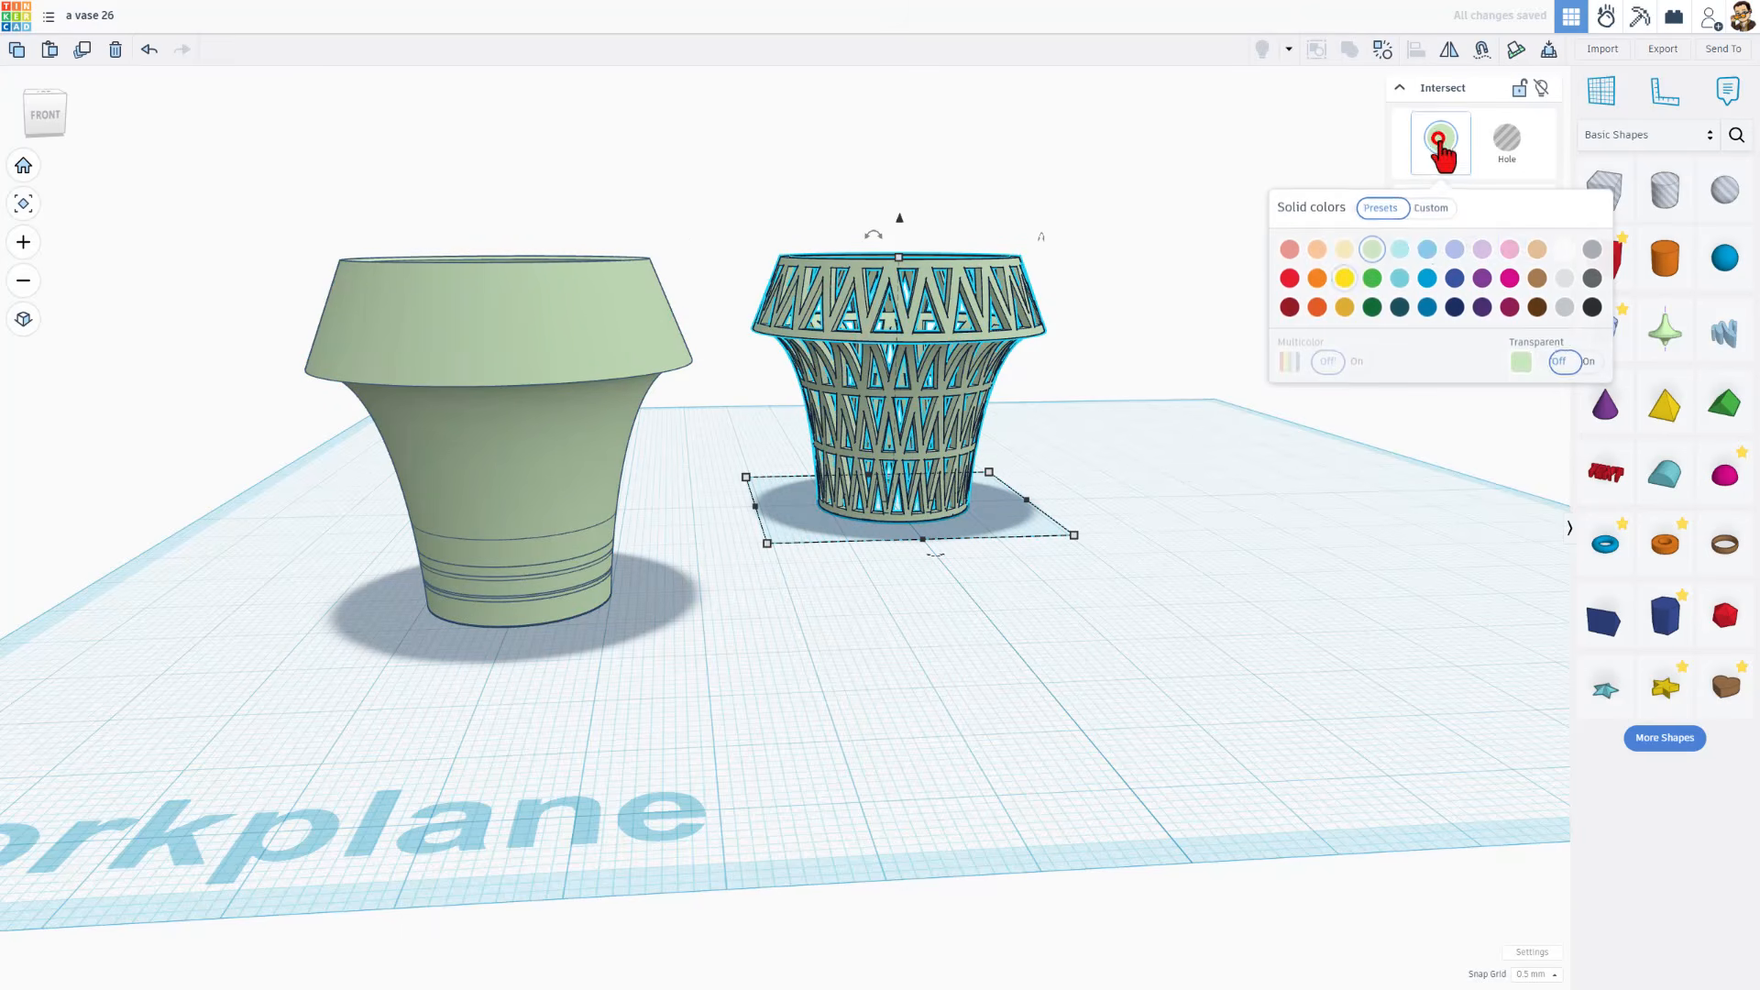
pyautogui.click(1343, 278)
pyautogui.click(598, 343)
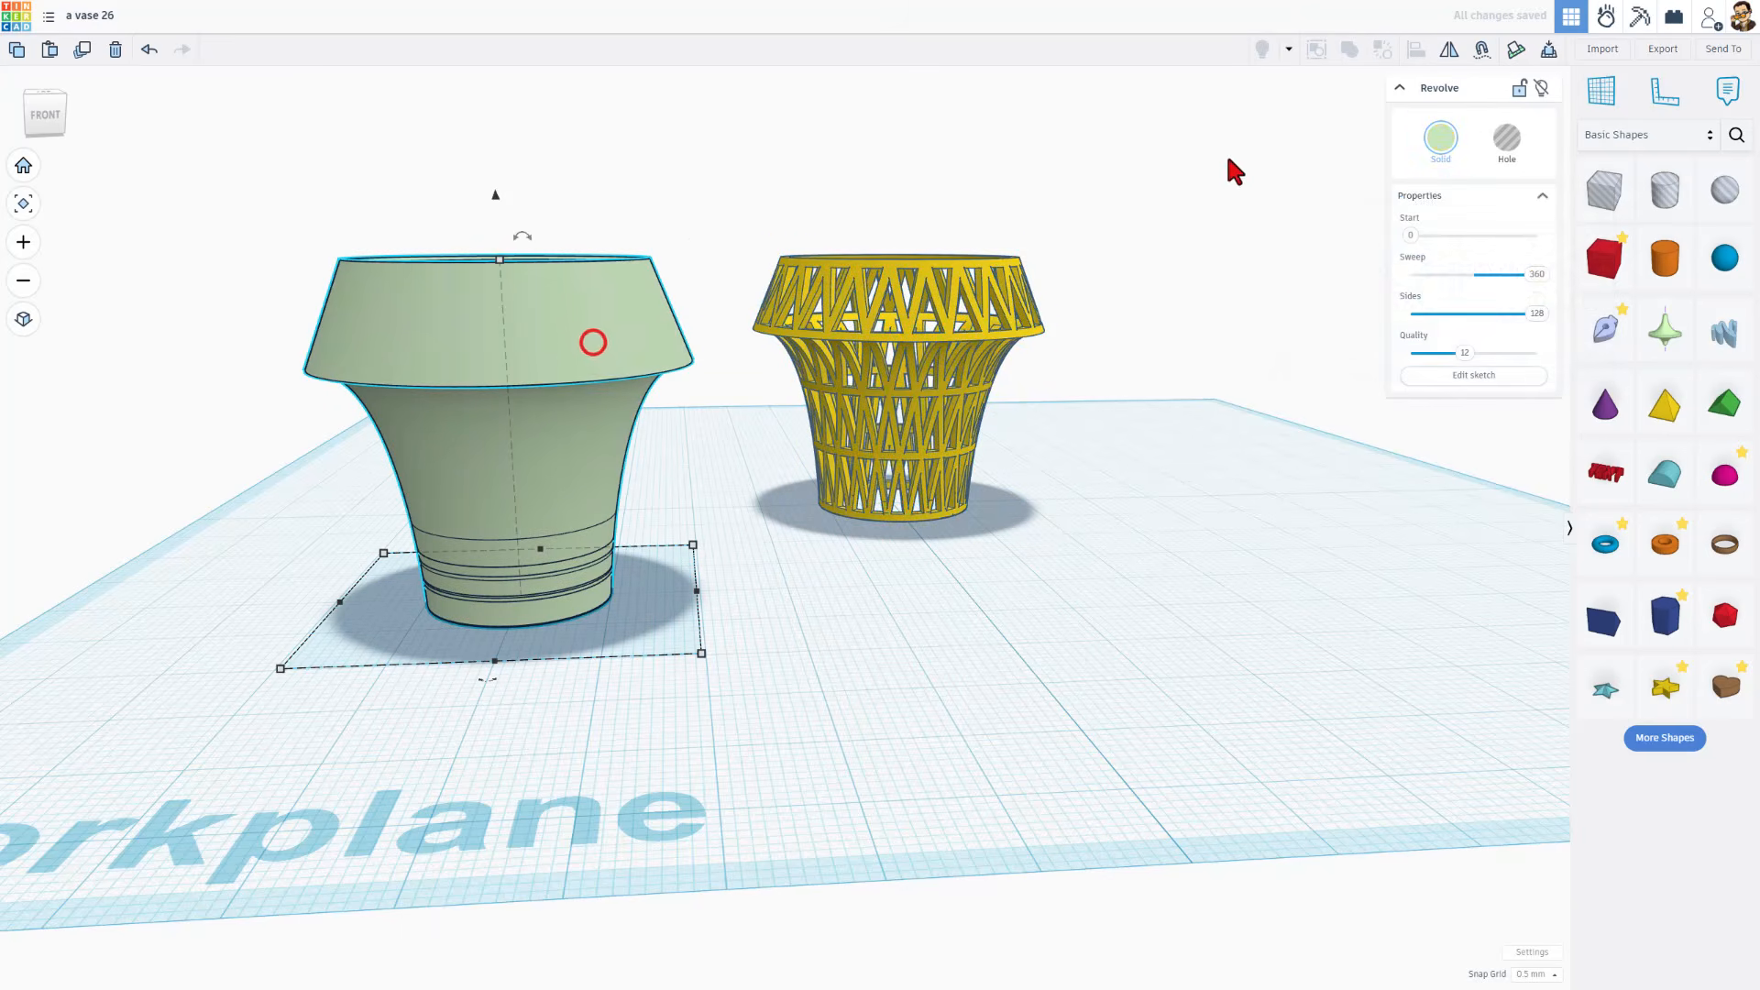
pyautogui.click(1439, 138)
pyautogui.click(1455, 306)
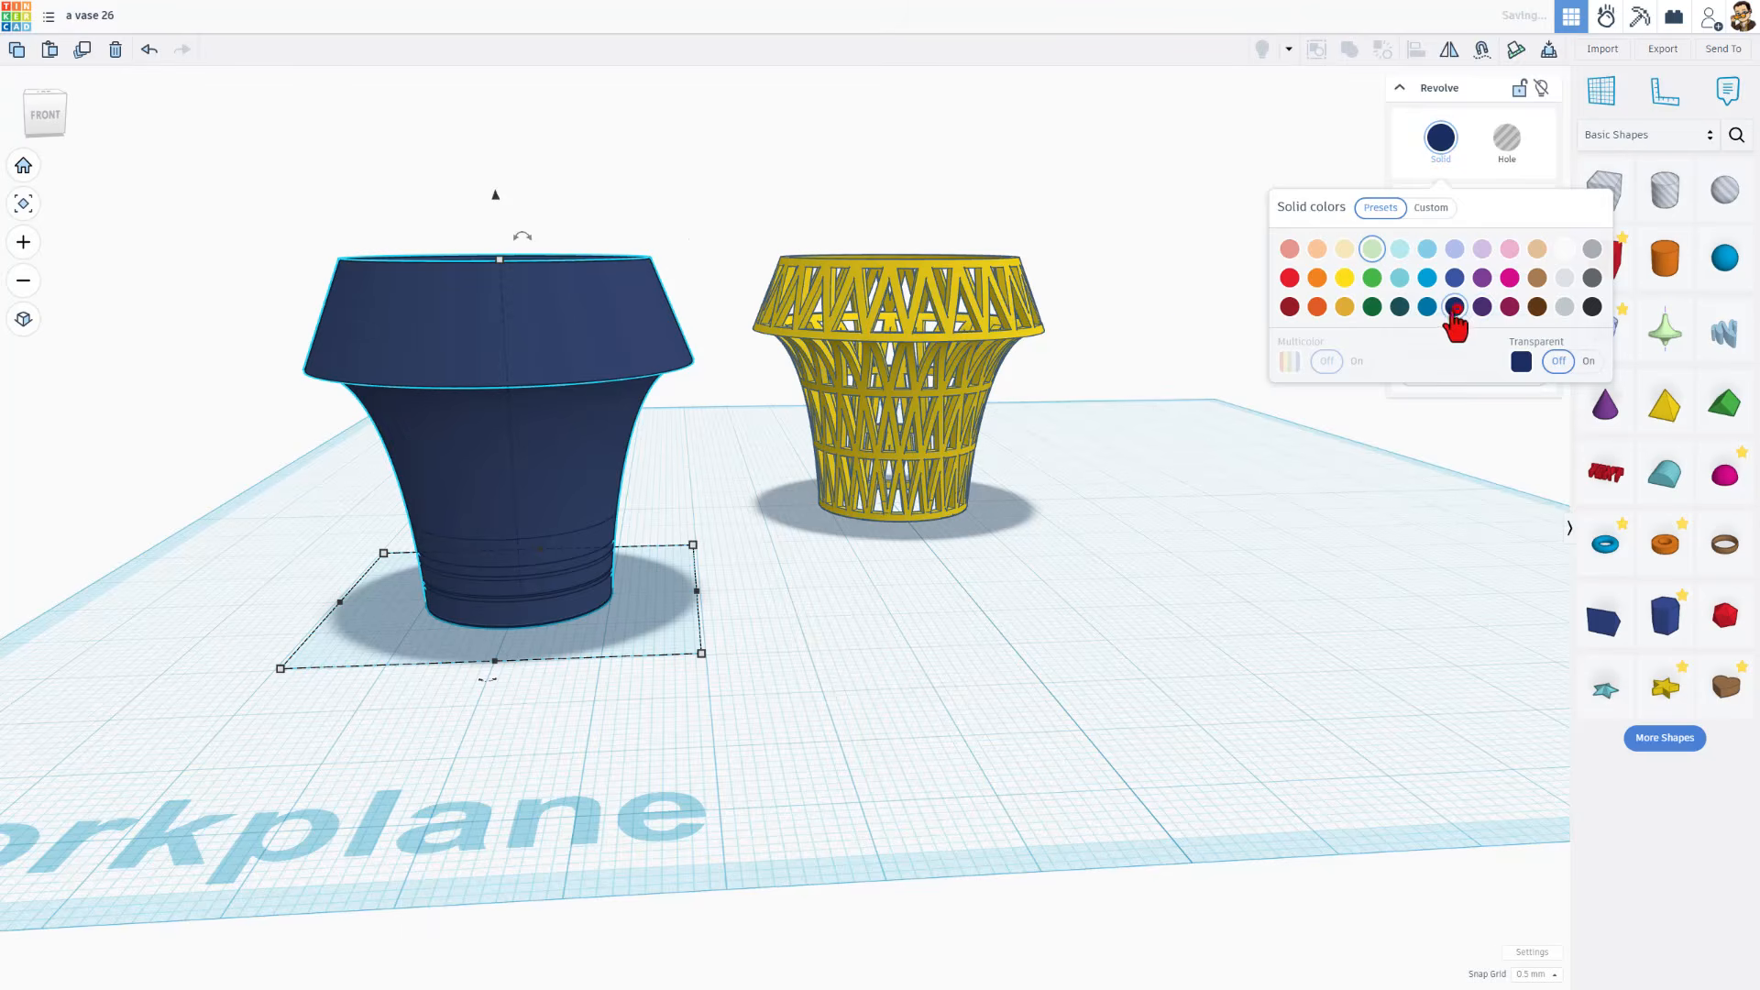
# Align the blue vase inside the yellow lattice, centring both in the two horizontal directions and matching their bases
pyautogui.click(982, 229)
pyautogui.moveTo(605, 228); pyautogui.dragTo(1004, 378)
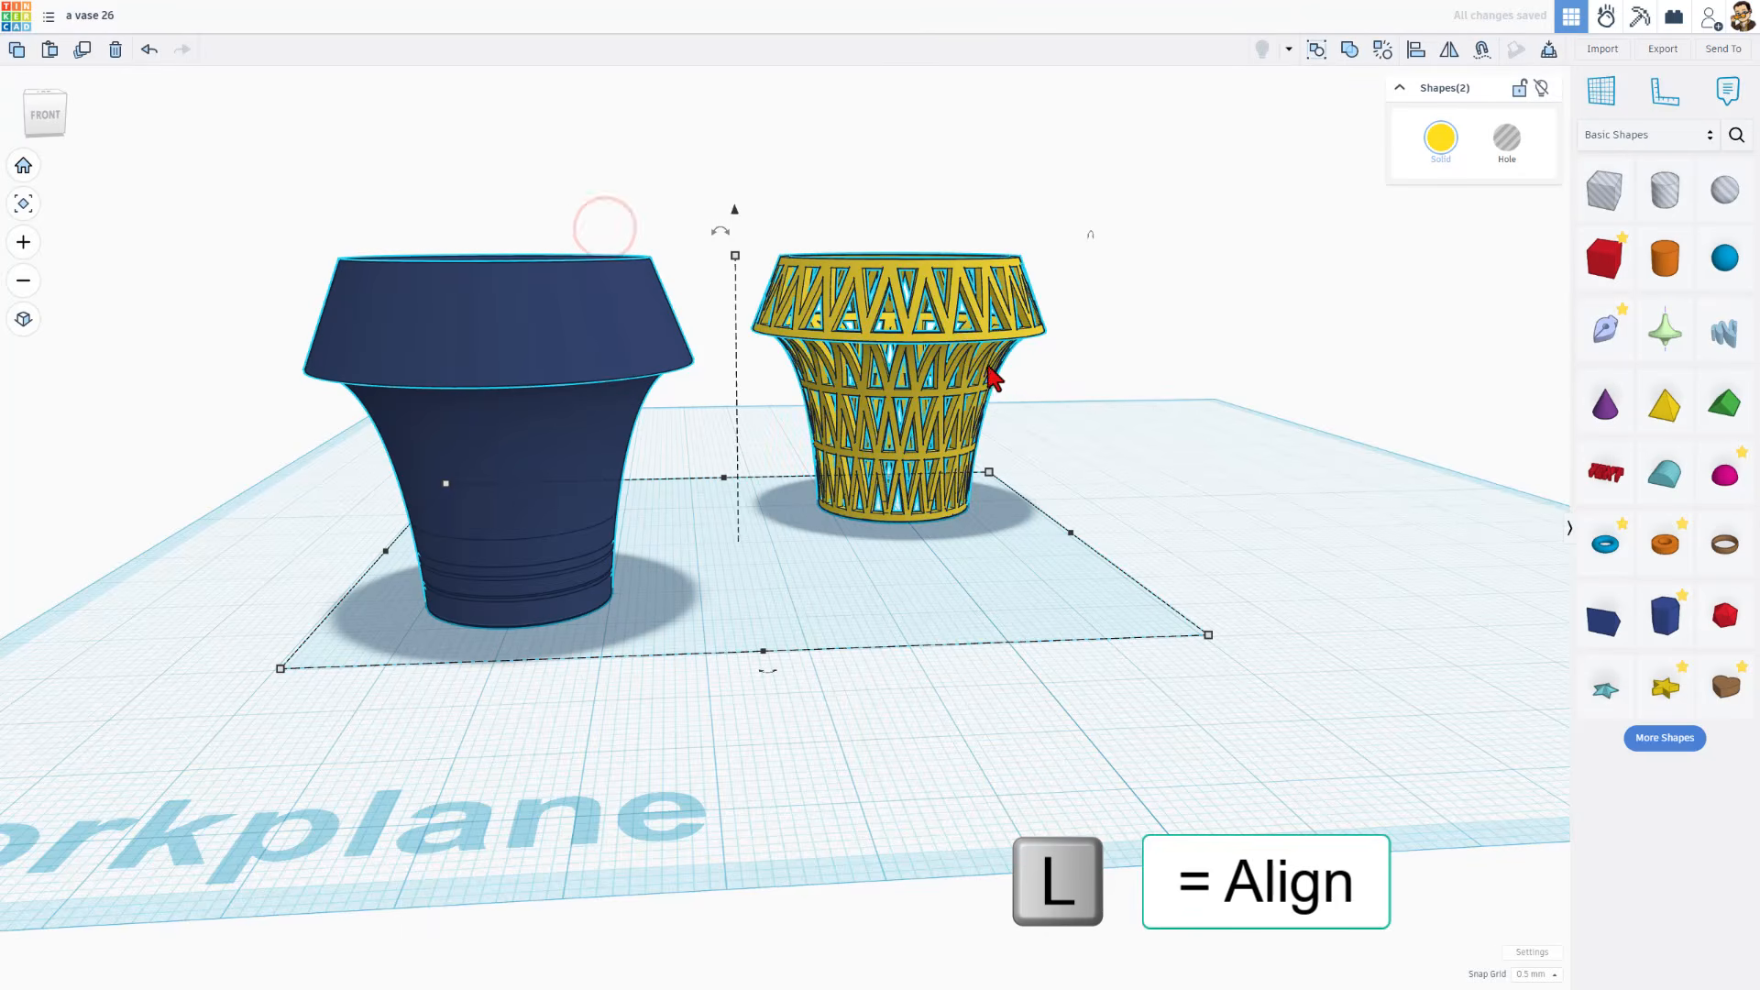
pyautogui.moveTo(991, 427); pyautogui.dragTo(958, 495, button='right')
pyautogui.press('l')
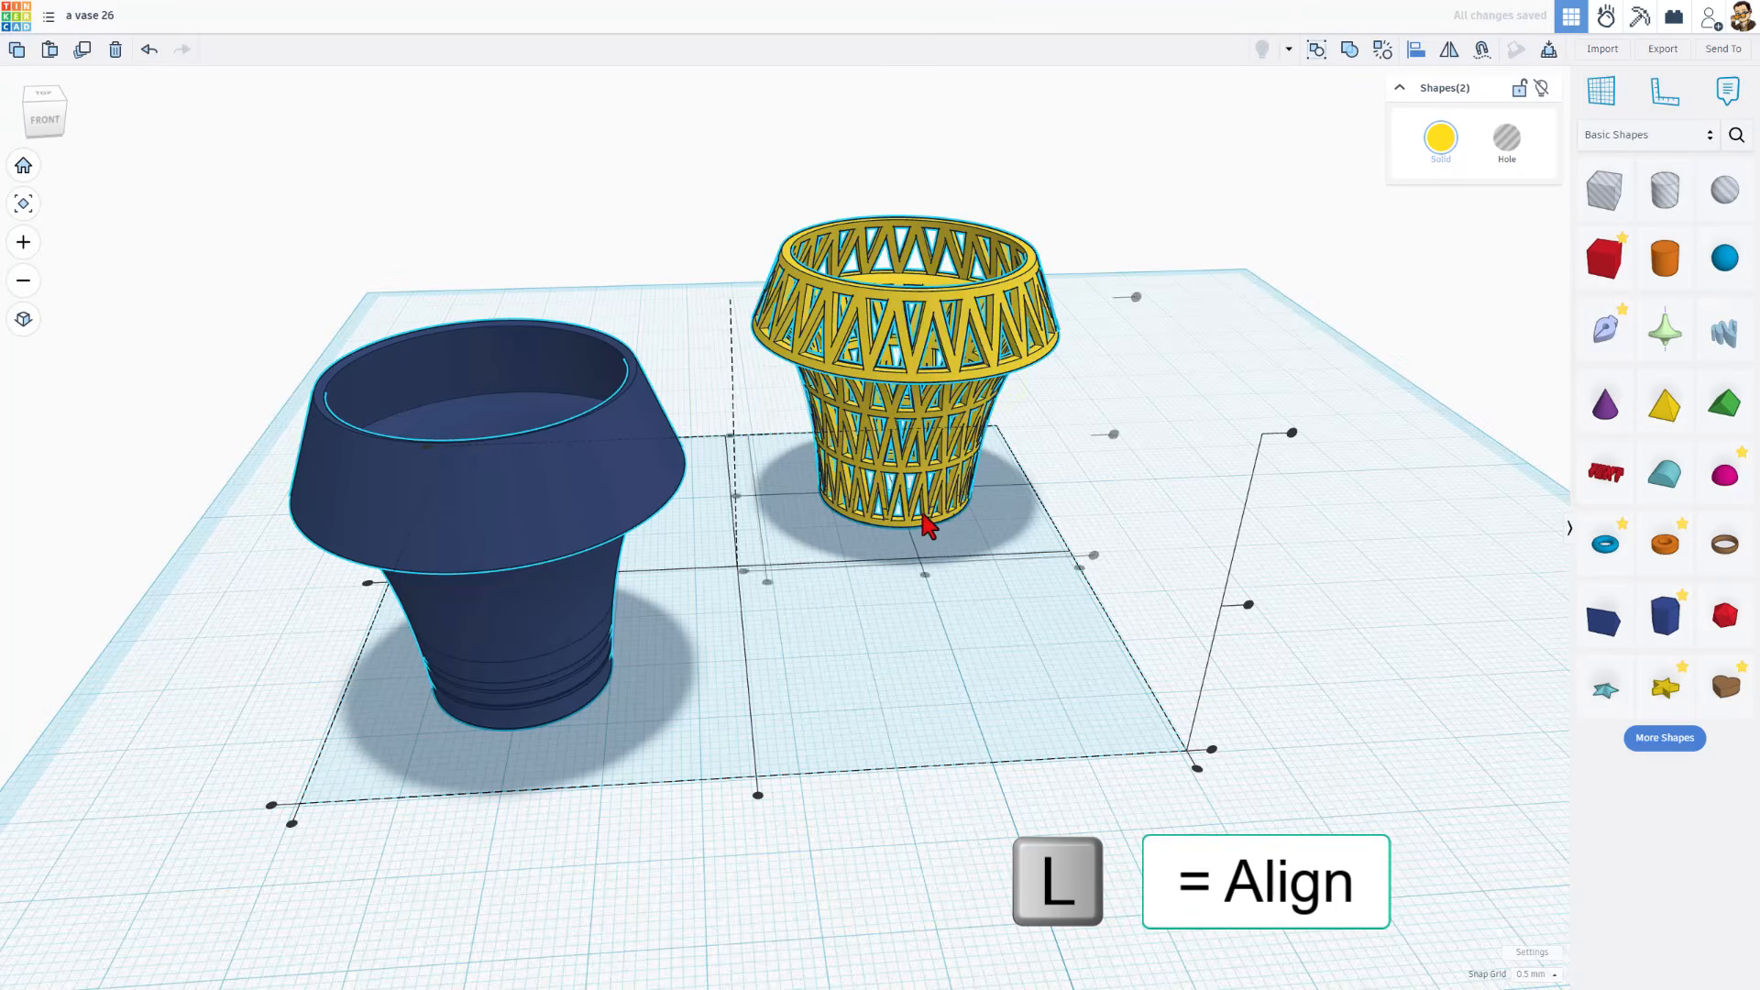
pyautogui.click(925, 576)
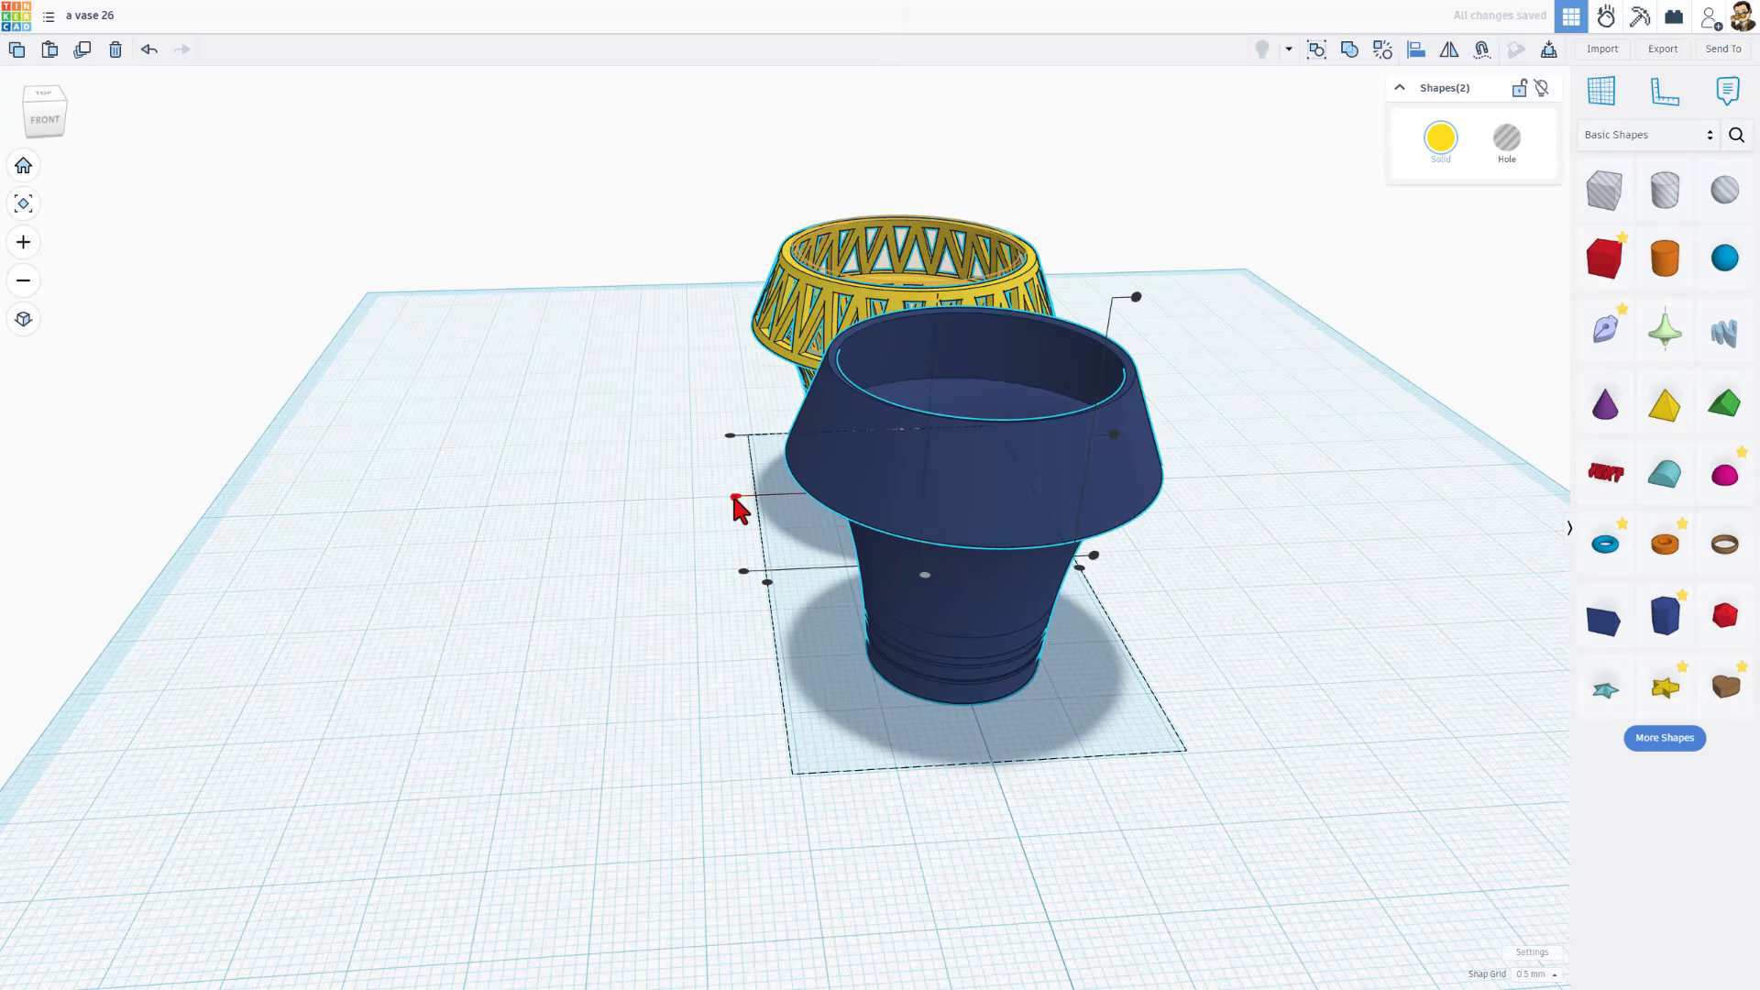
pyautogui.click(736, 496)
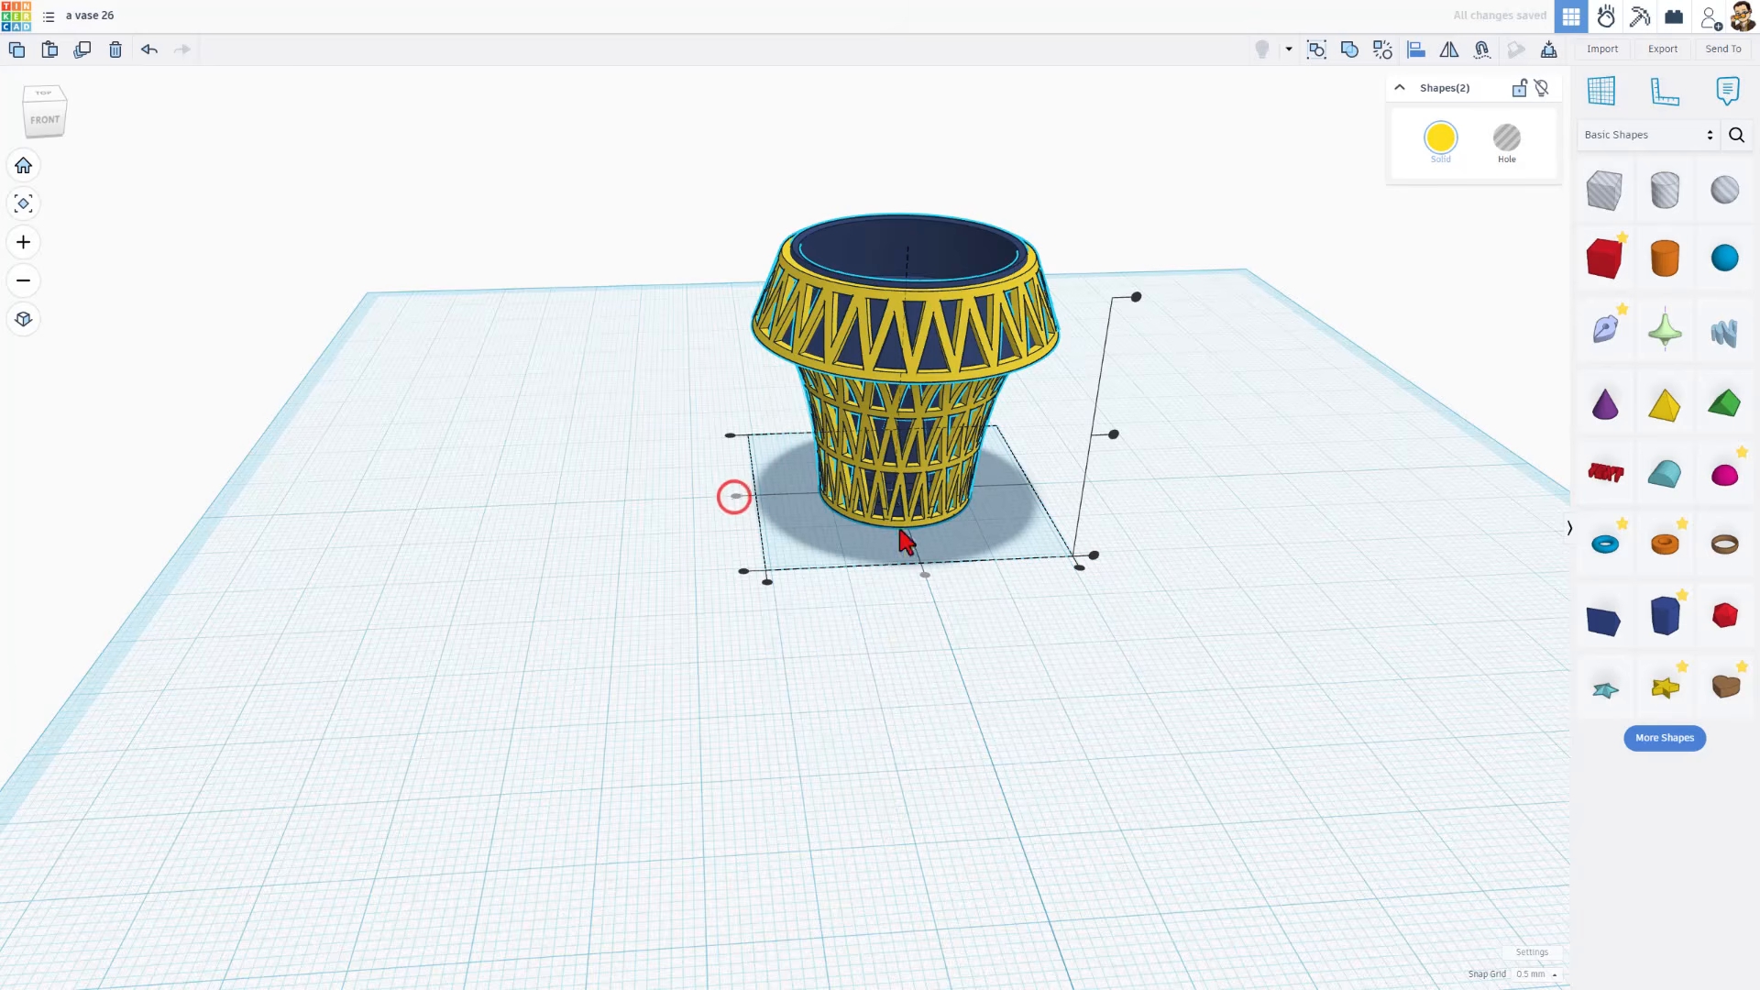
pyautogui.click(1092, 558)
pyautogui.click(981, 637)
# Reopen the blue vase's sketch and, with a 0.1 mm snap grid, shift its profile slightly outward into the lattice wall
pyautogui.moveTo(981, 636); pyautogui.dragTo(980, 537, button='right')
pyautogui.scroll(2, 980, 541)
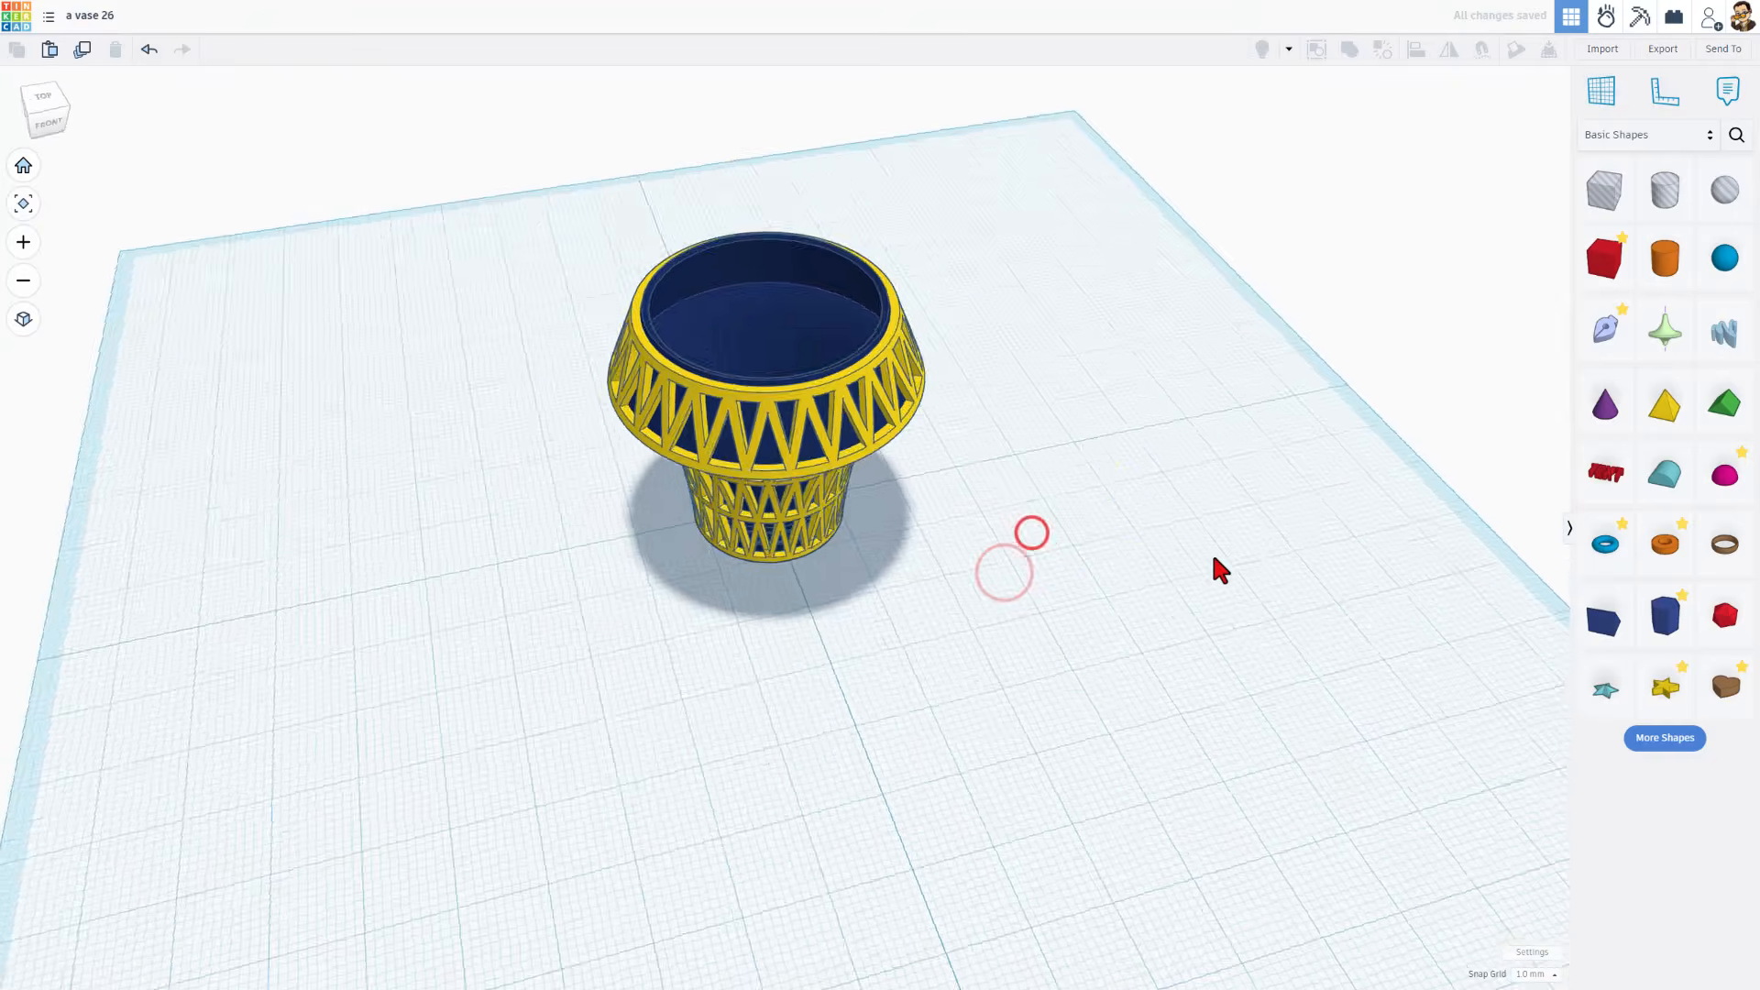
pyautogui.moveTo(1214, 559); pyautogui.dragTo(1116, 483, button='right')
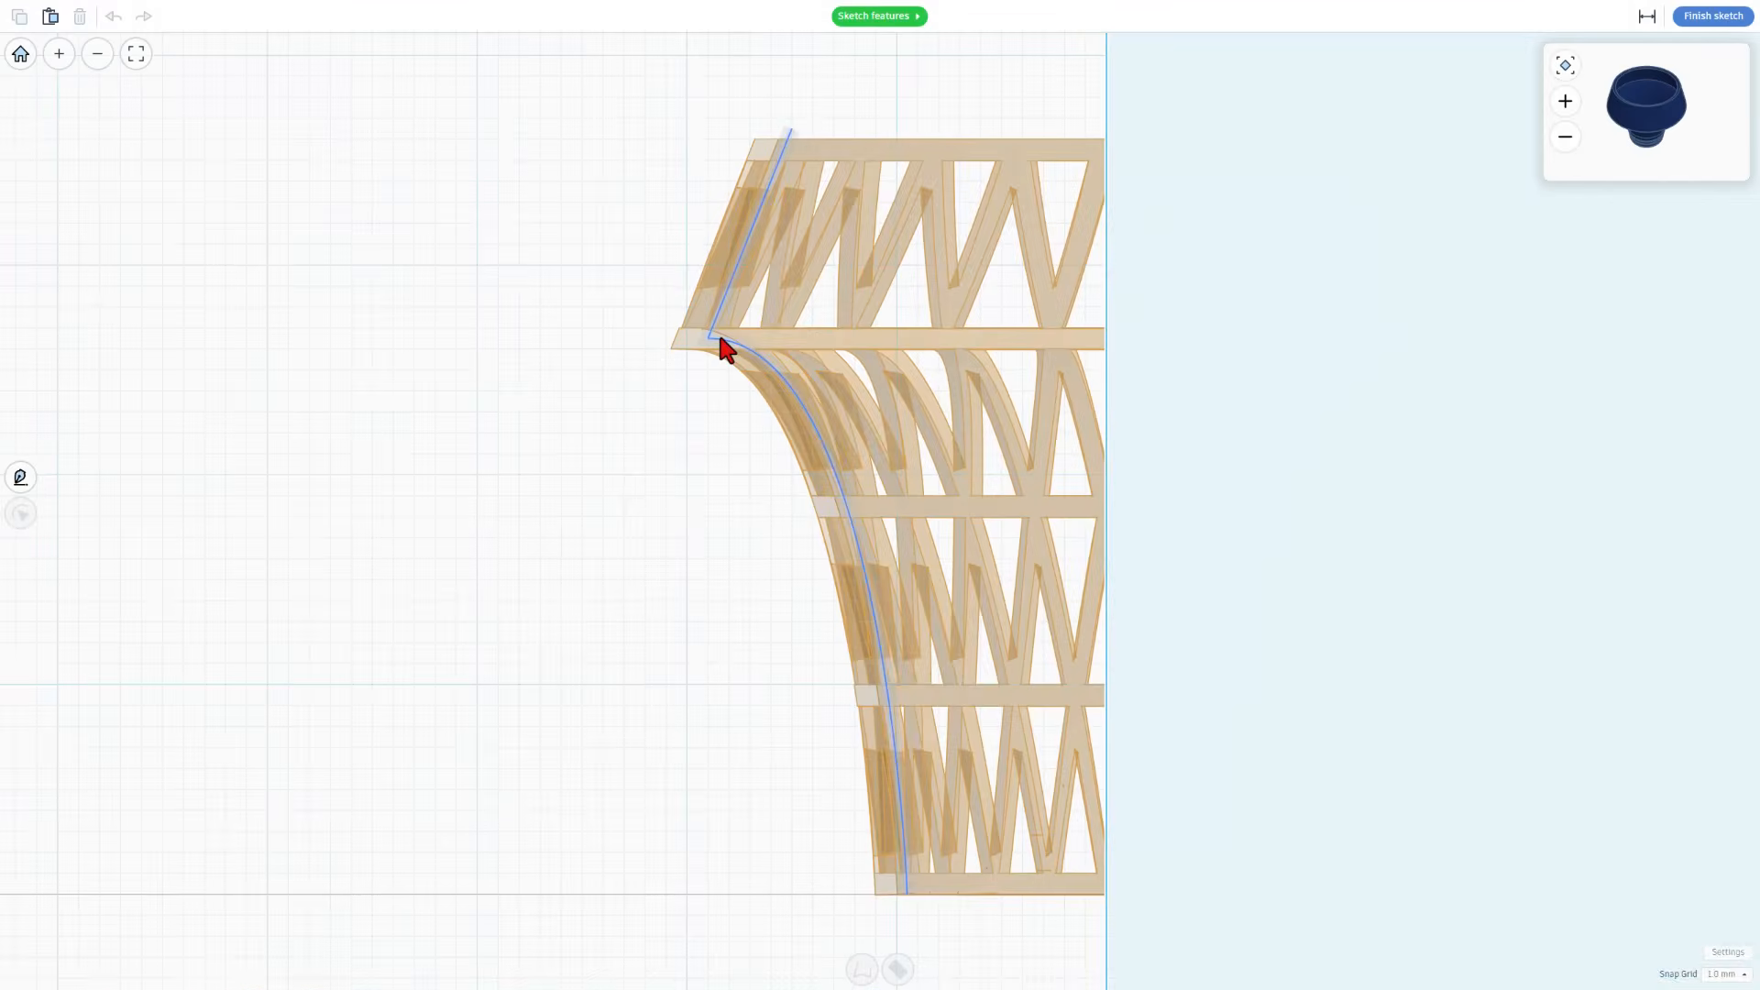
pyautogui.click(717, 330)
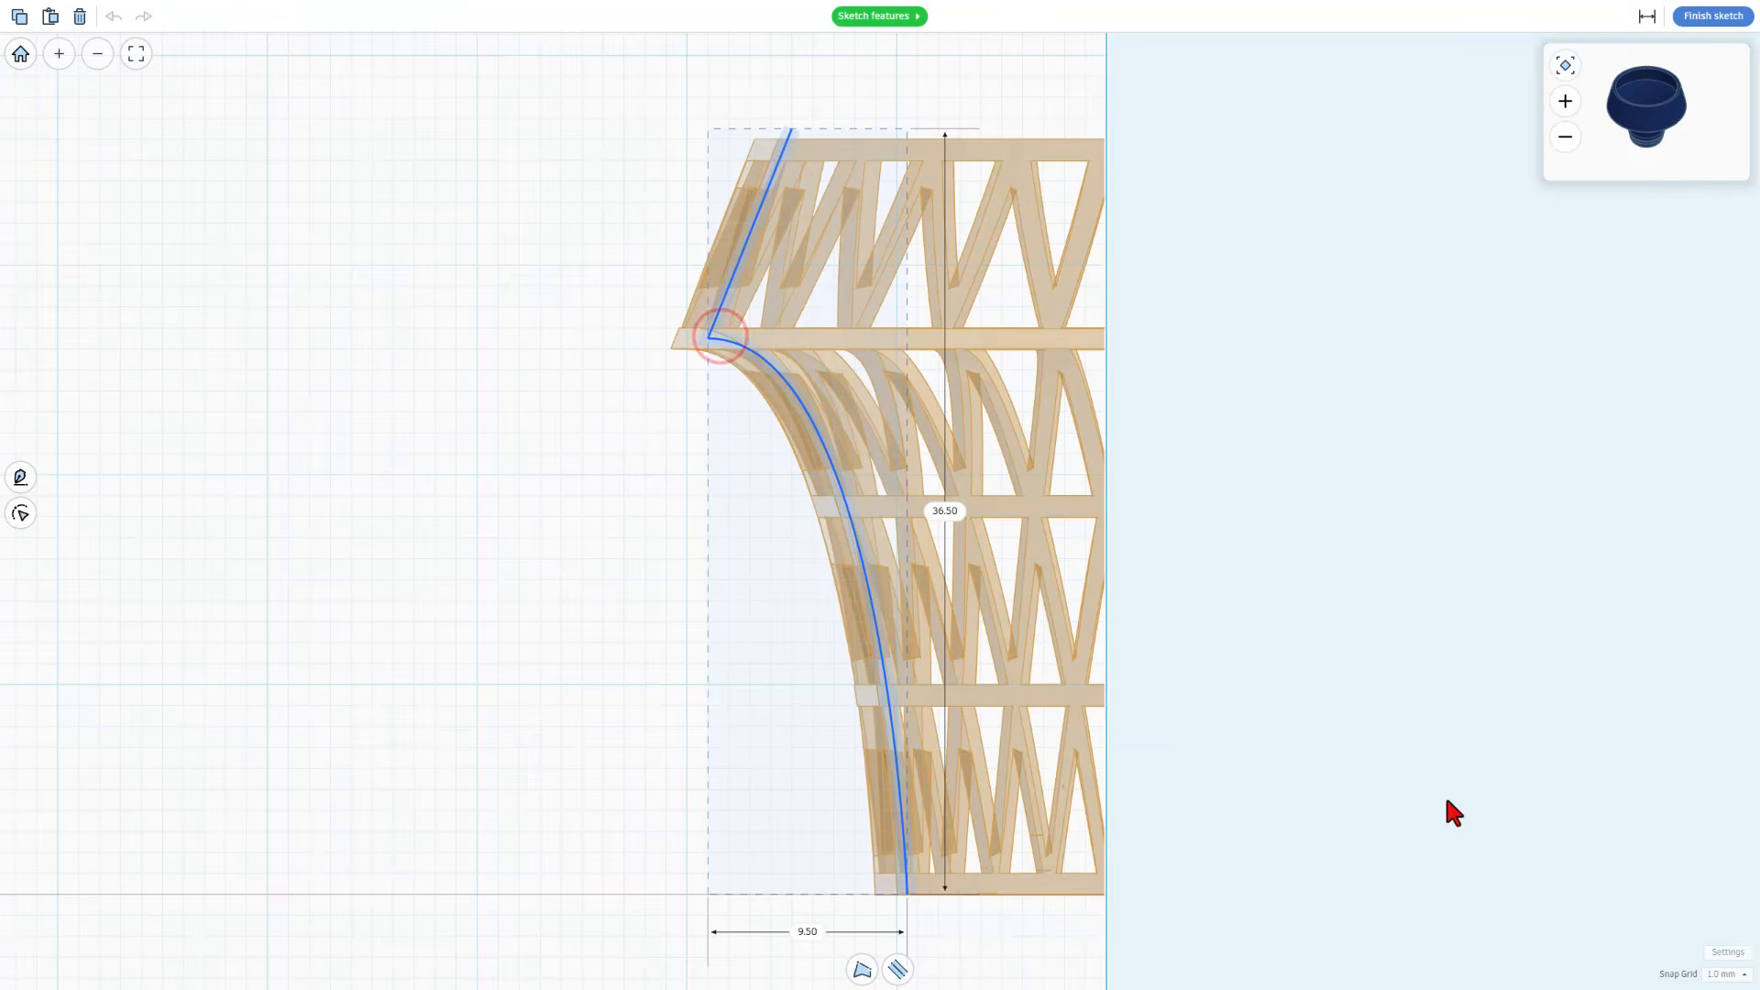
pyautogui.click(1722, 975)
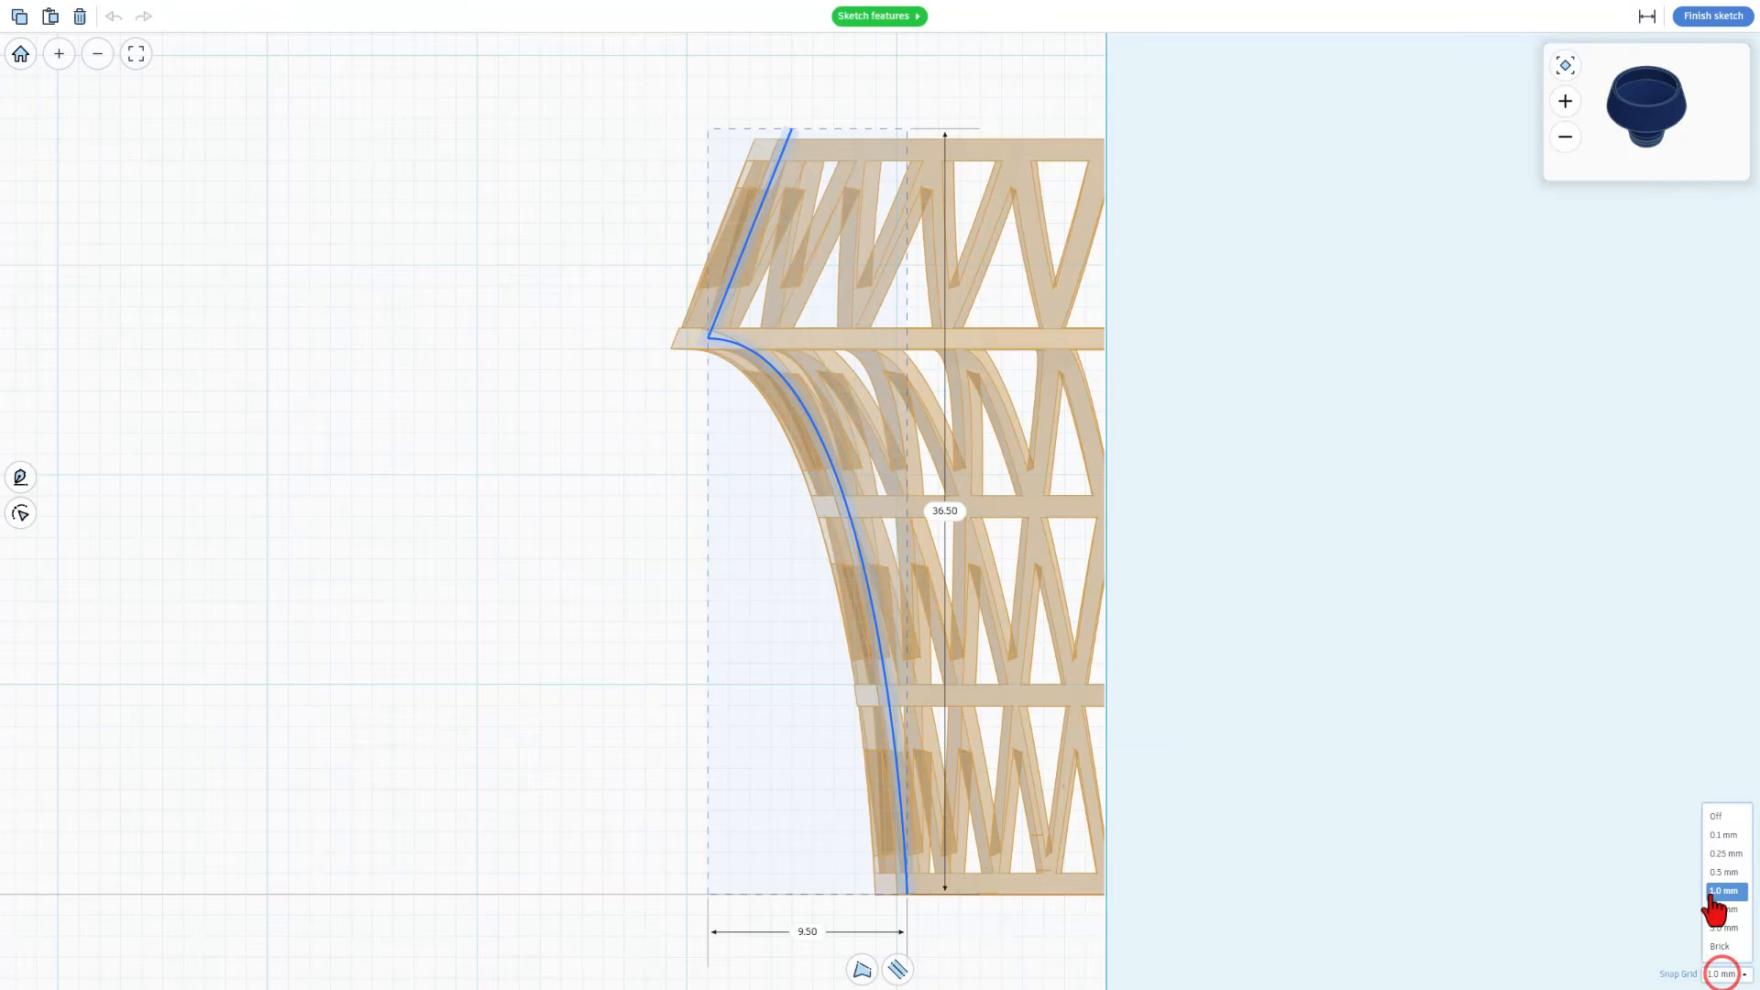
pyautogui.click(1712, 840)
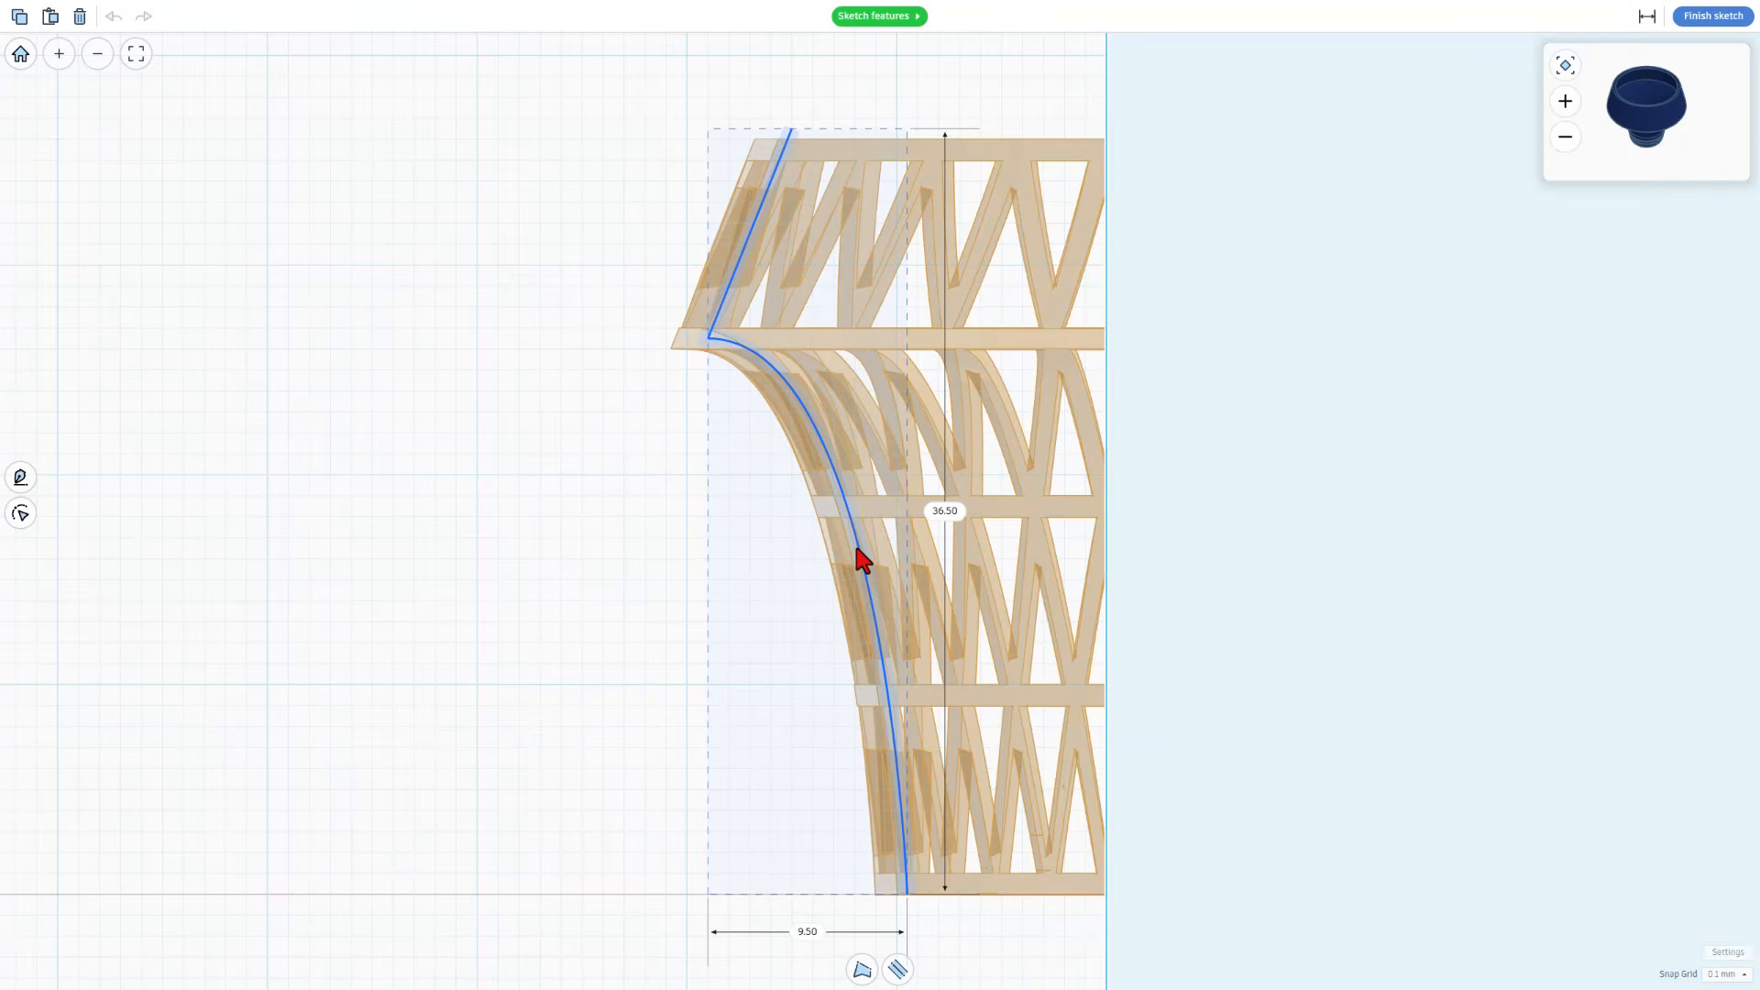
pyautogui.moveTo(857, 548); pyautogui.dragTo(820, 537)
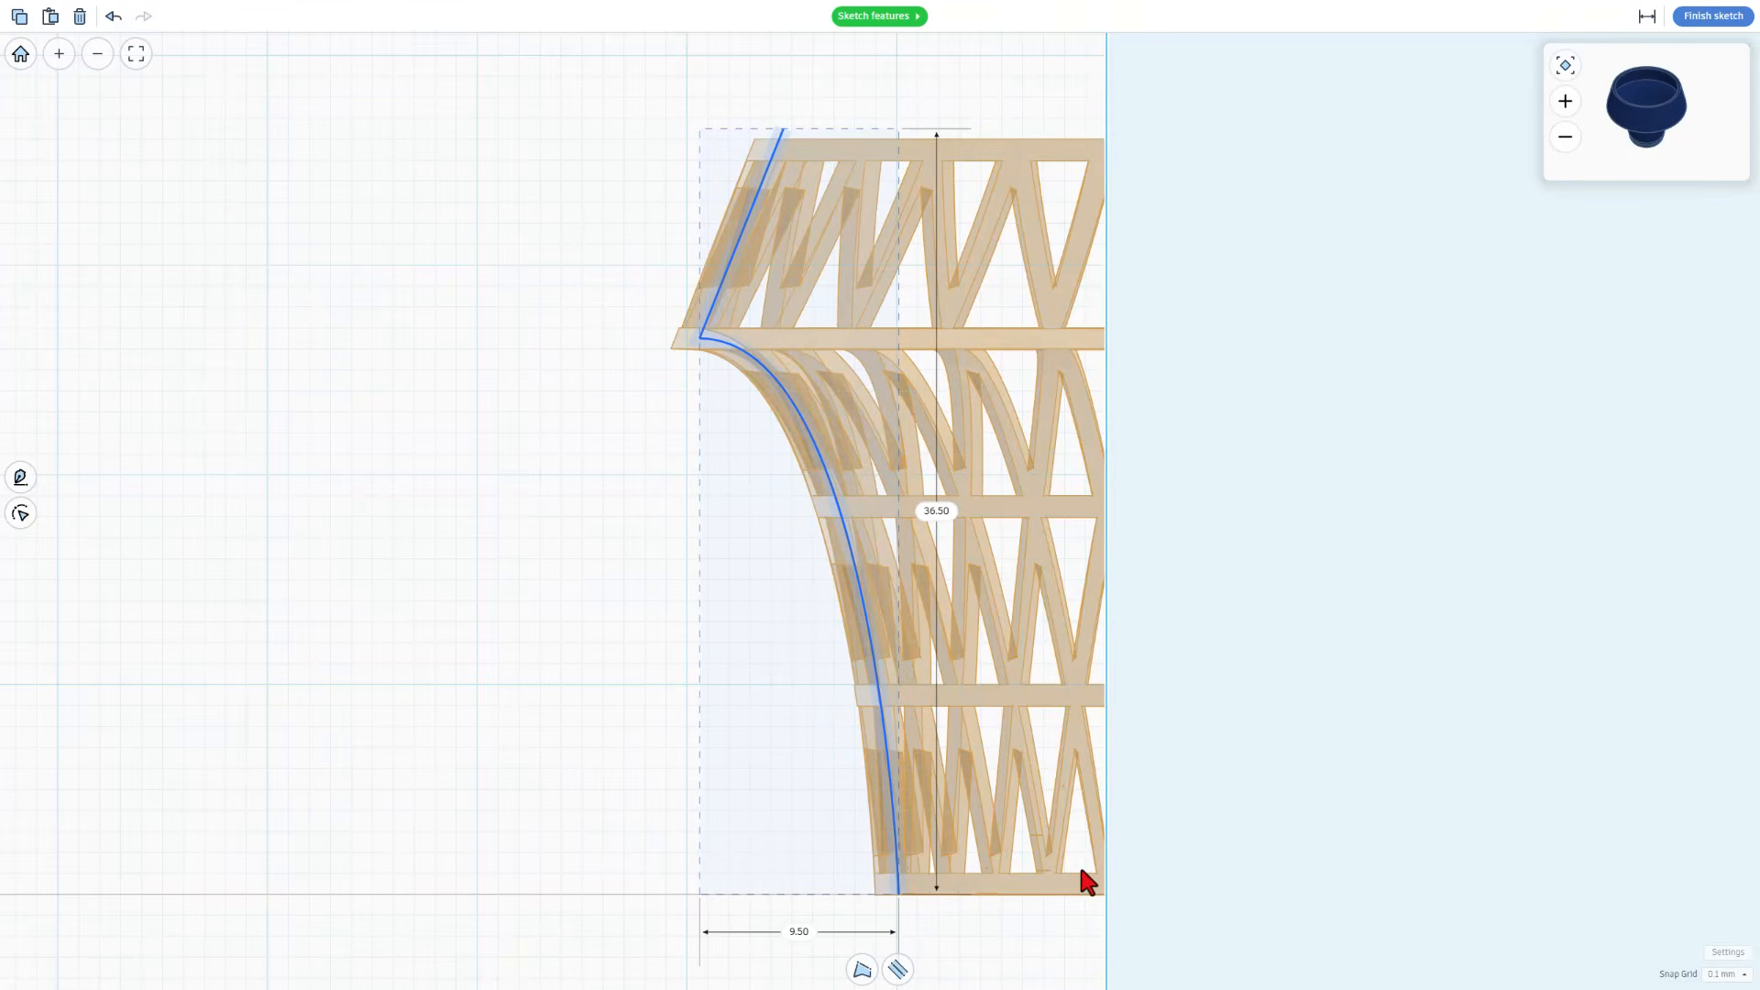
# Set the sketch snap grid to 0.5 mm and add a point on the profile curve just above its lower end
pyautogui.click(898, 969)
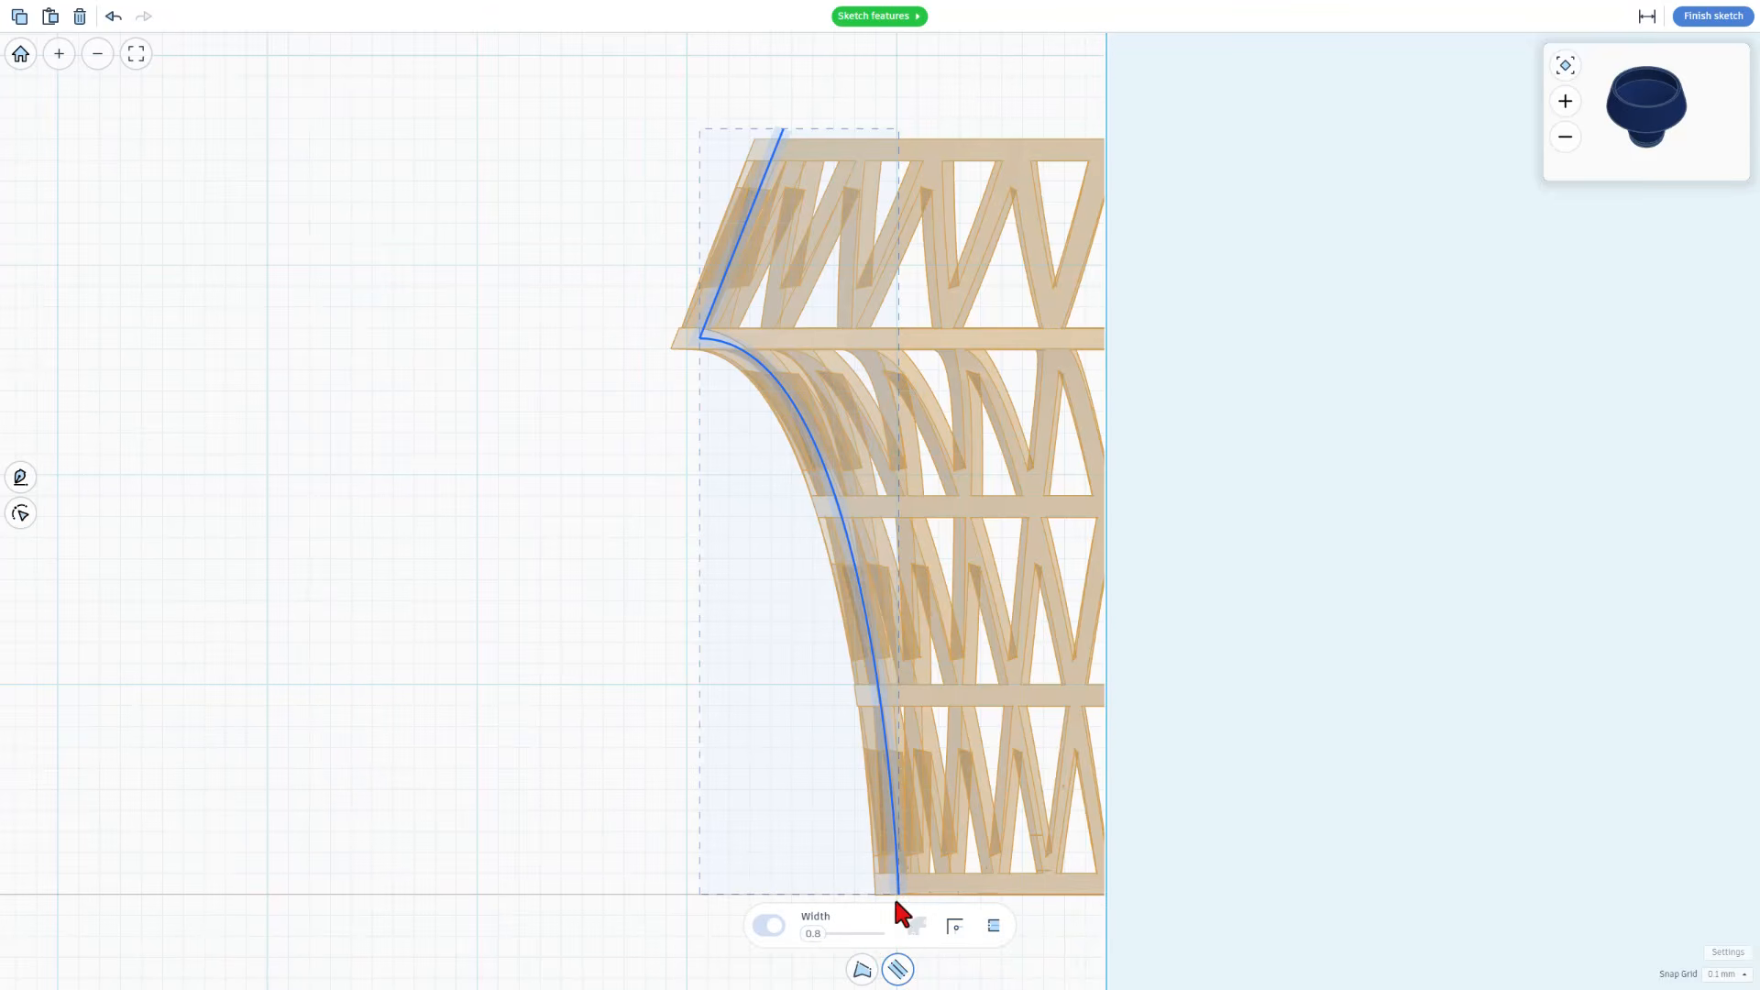
pyautogui.click(896, 864)
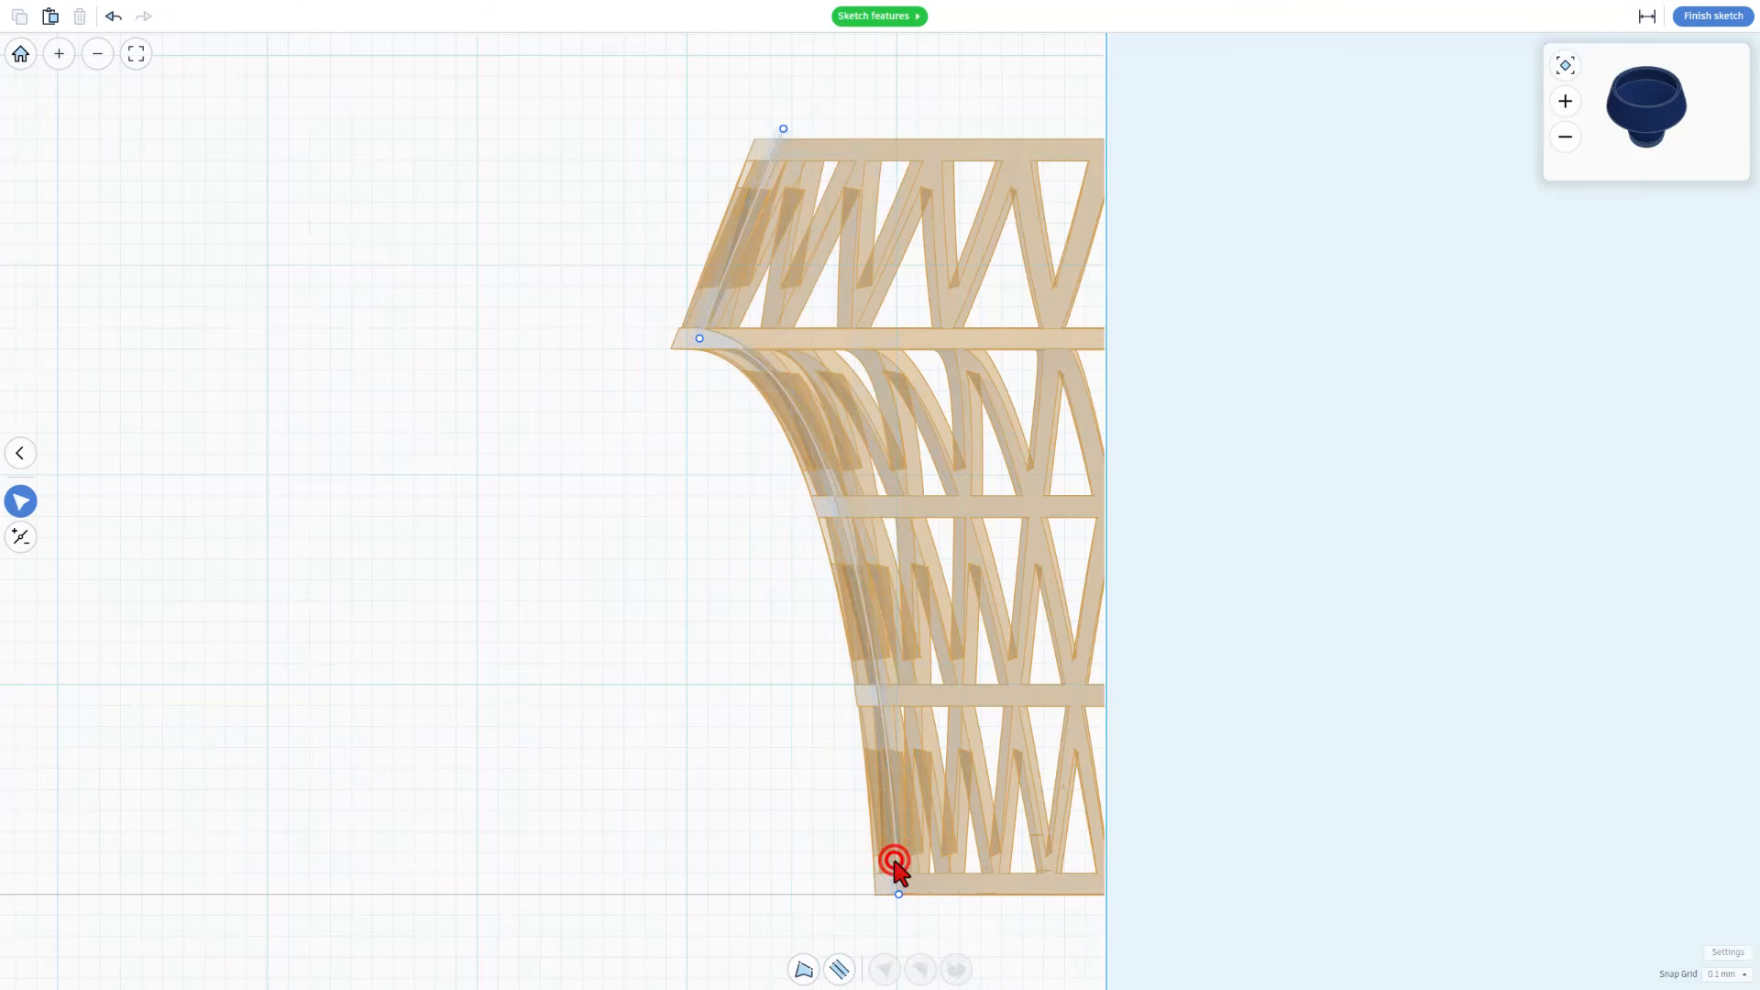
pyautogui.click(1727, 974)
pyautogui.click(1734, 877)
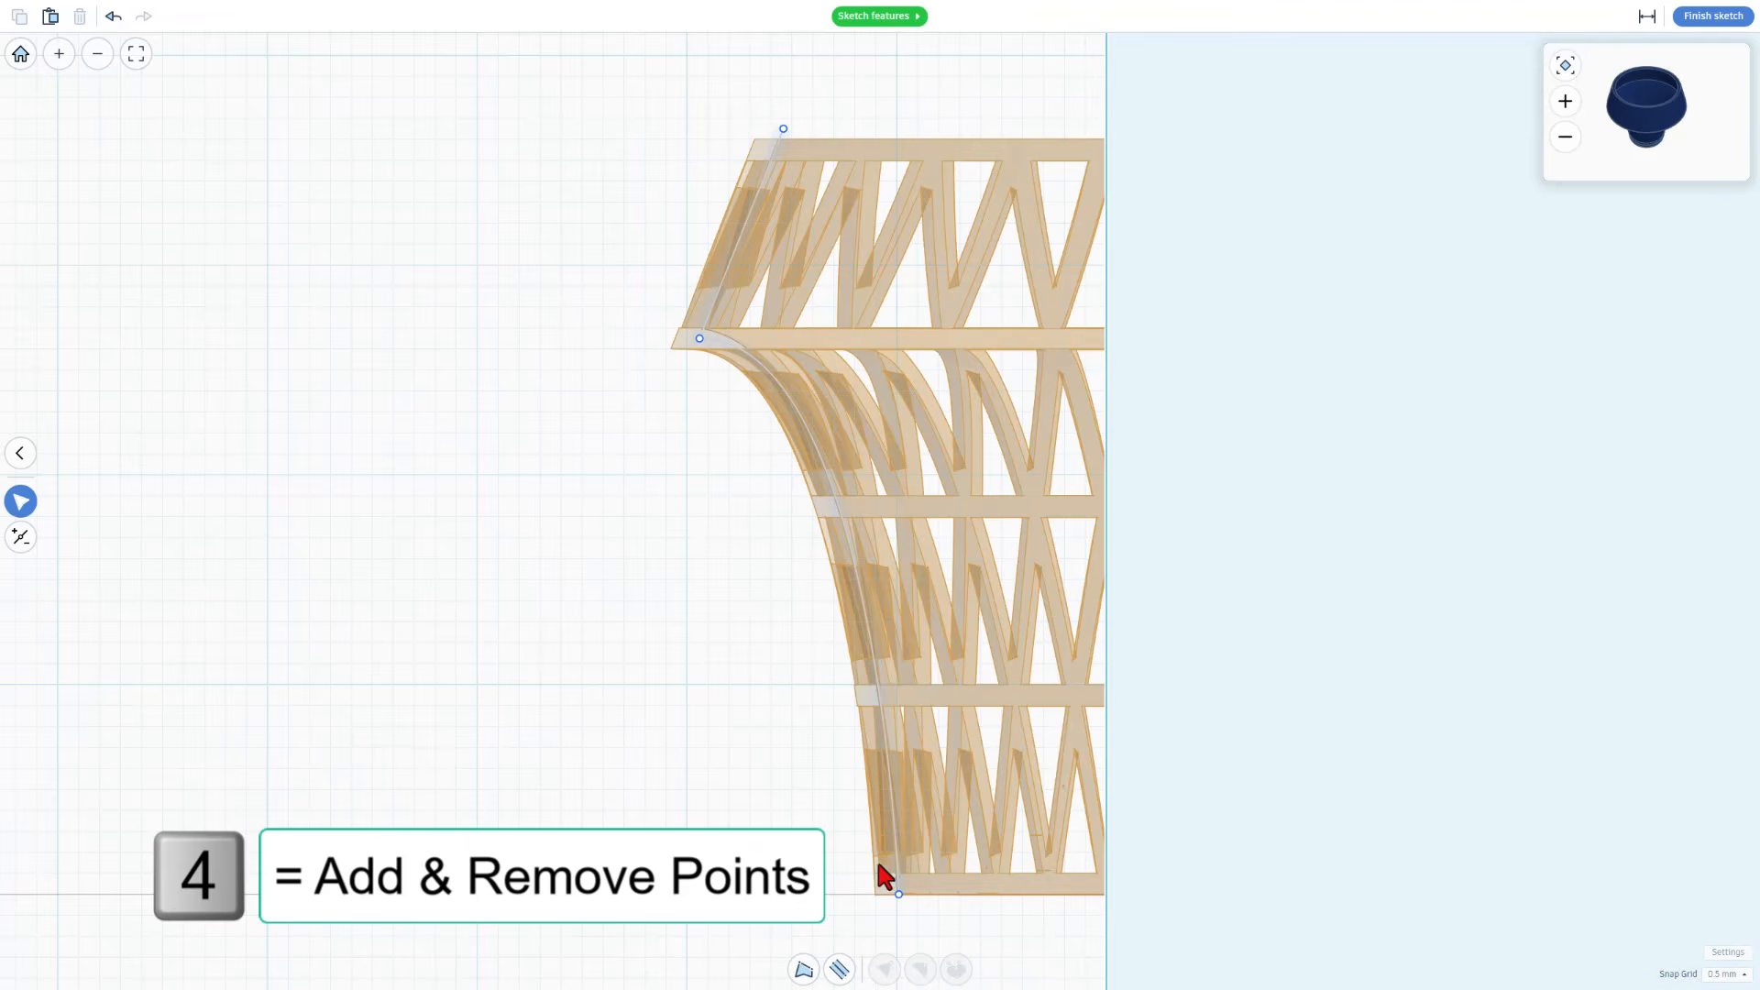
pyautogui.press('4')
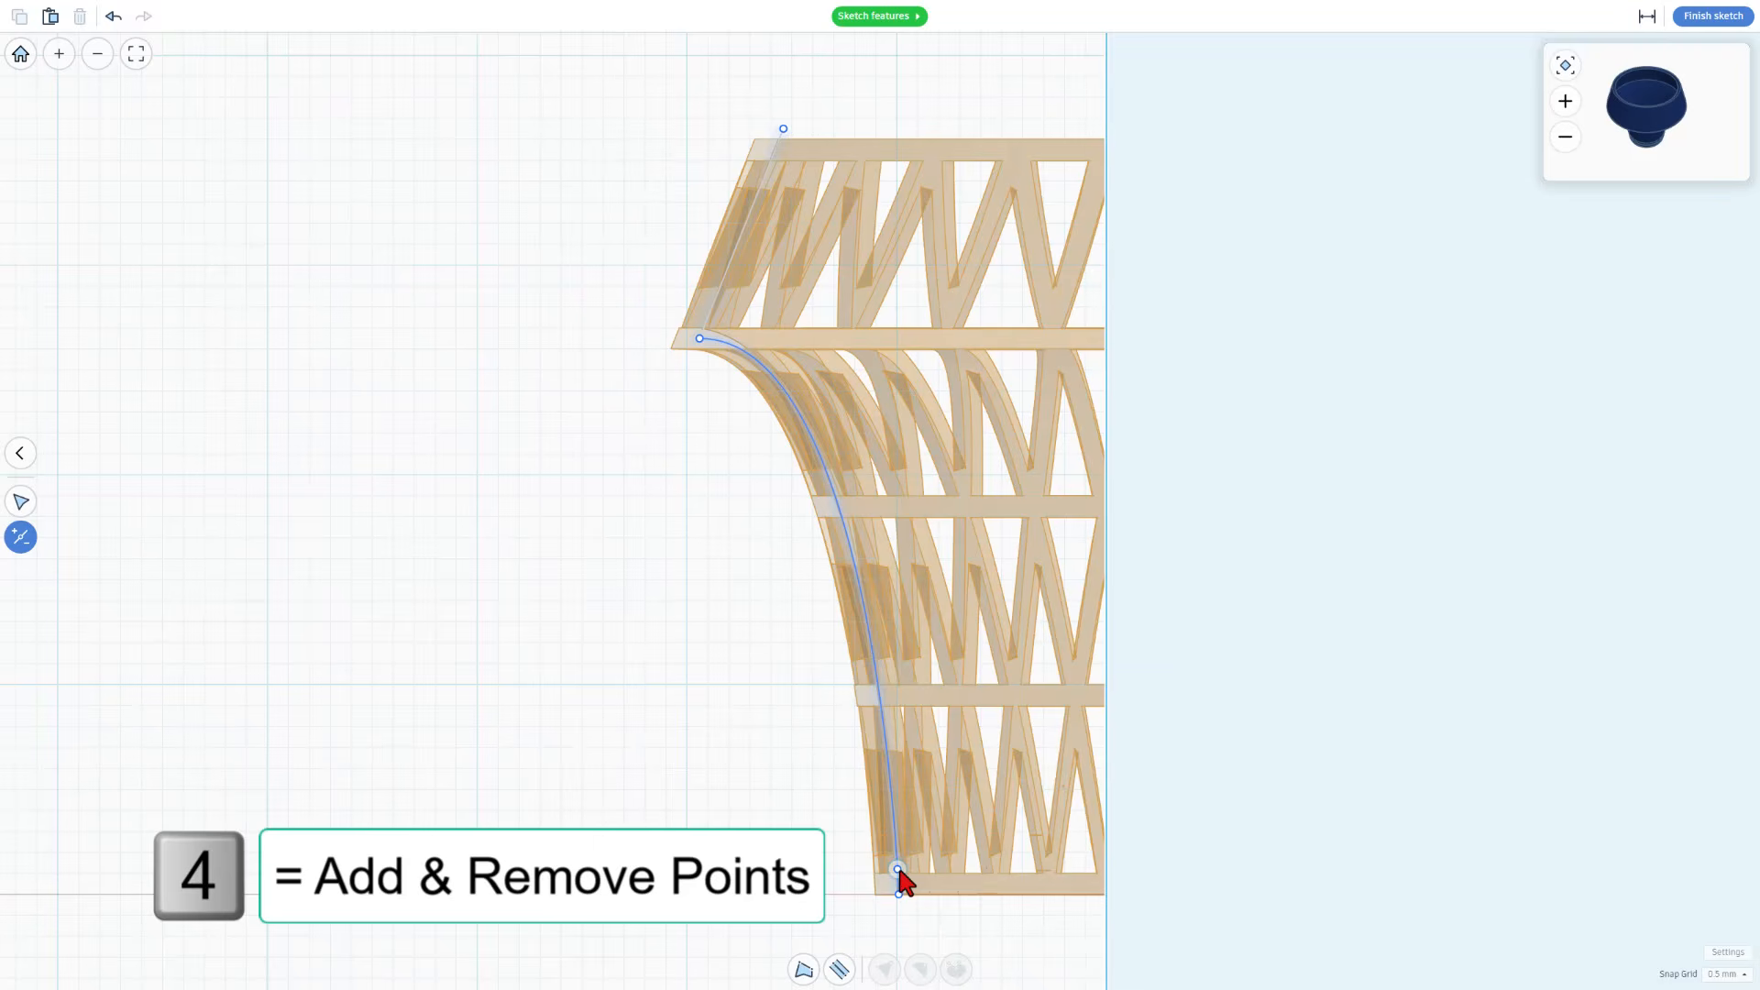
pyautogui.click(898, 869)
# Move the blue profile's lower end point horizontally along the base to the revolve axis
pyautogui.press('v')
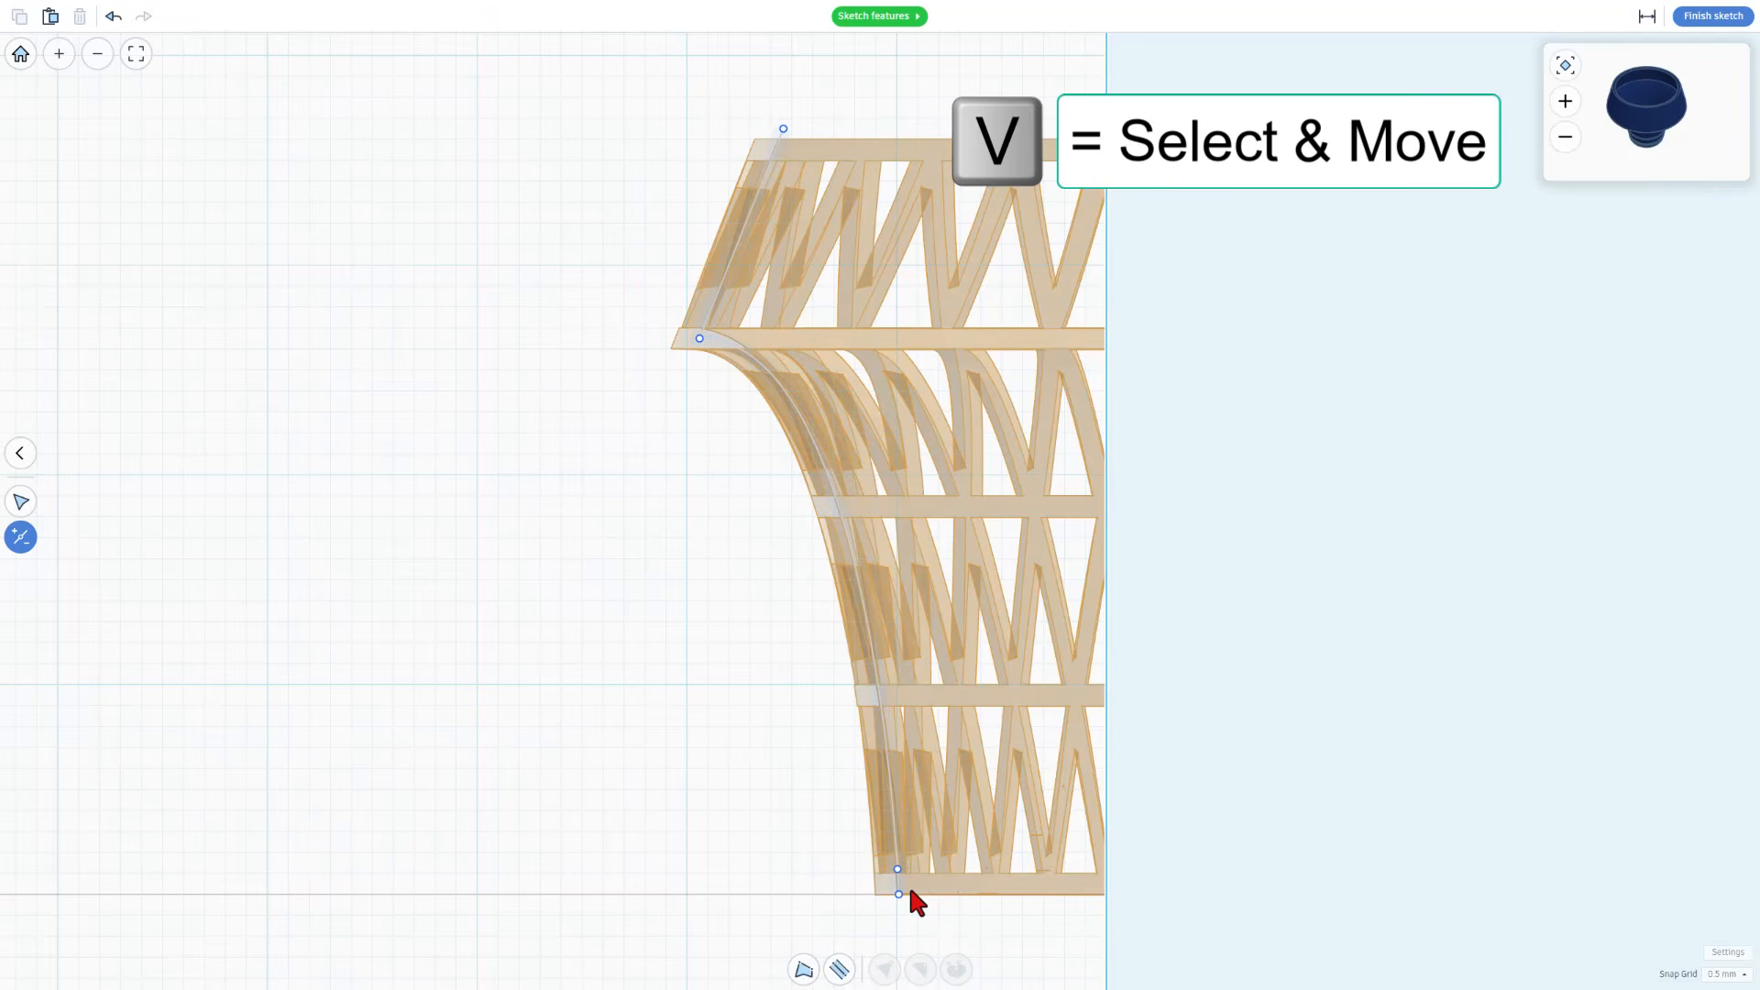
pyautogui.press('v')
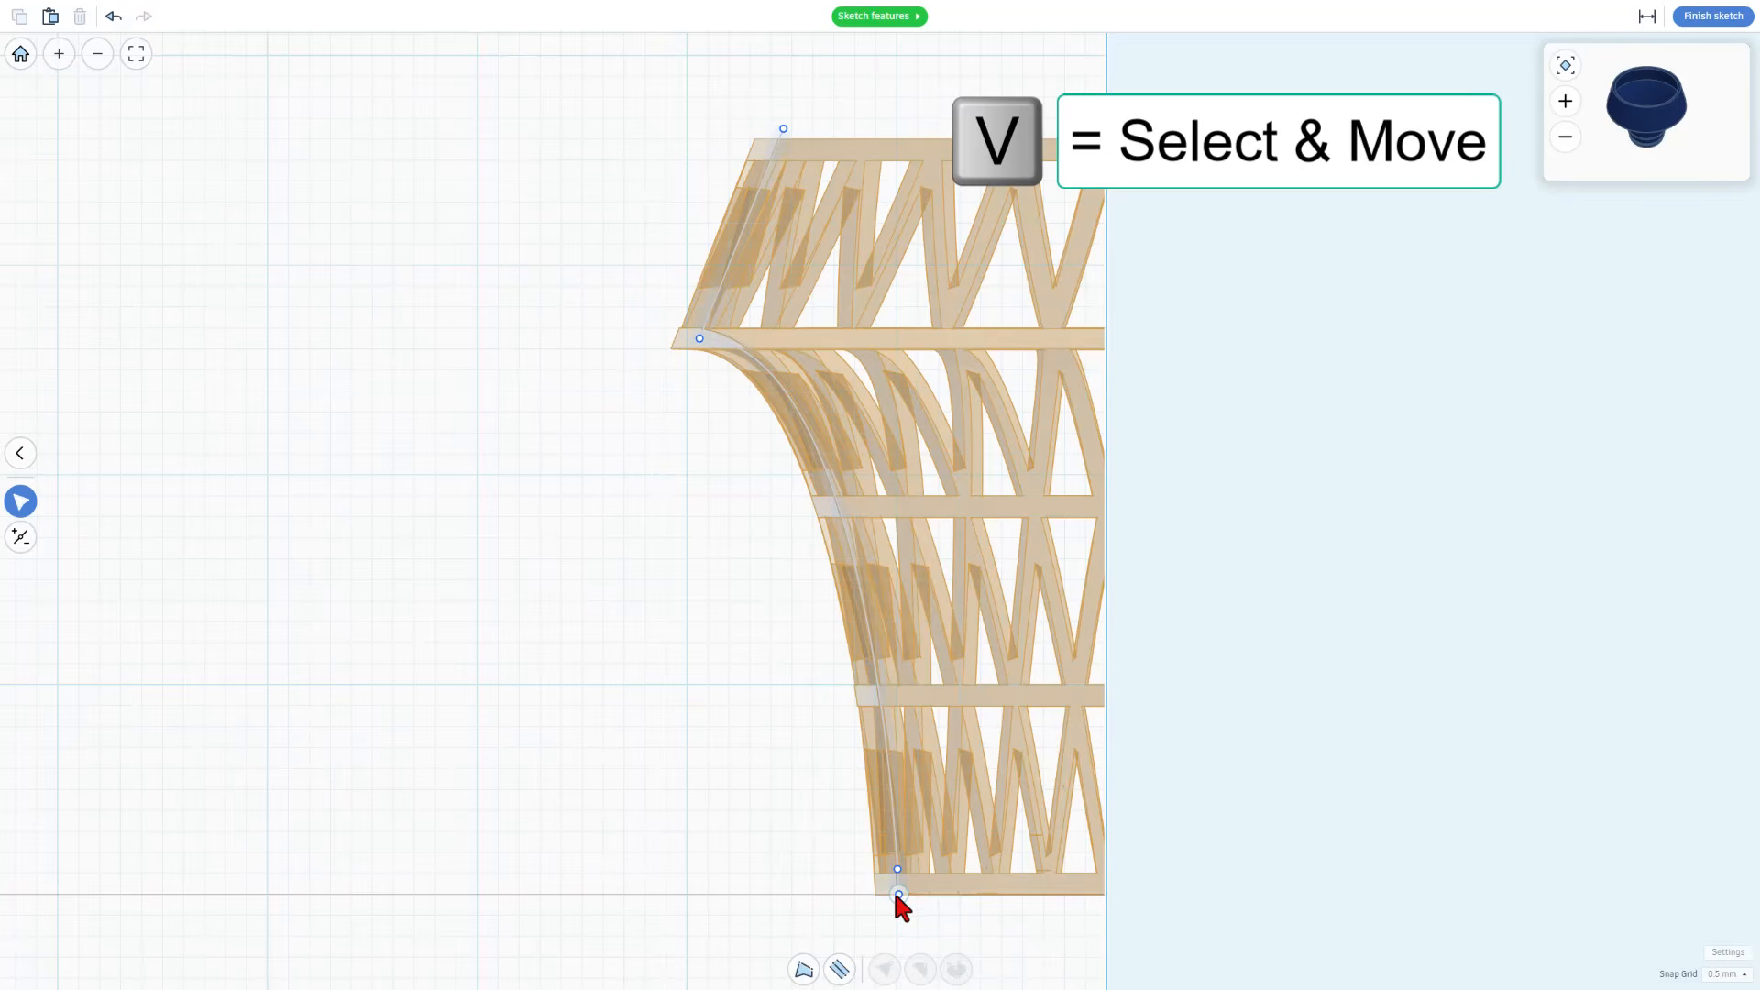
pyautogui.moveTo(896, 895); pyautogui.dragTo(1107, 895)
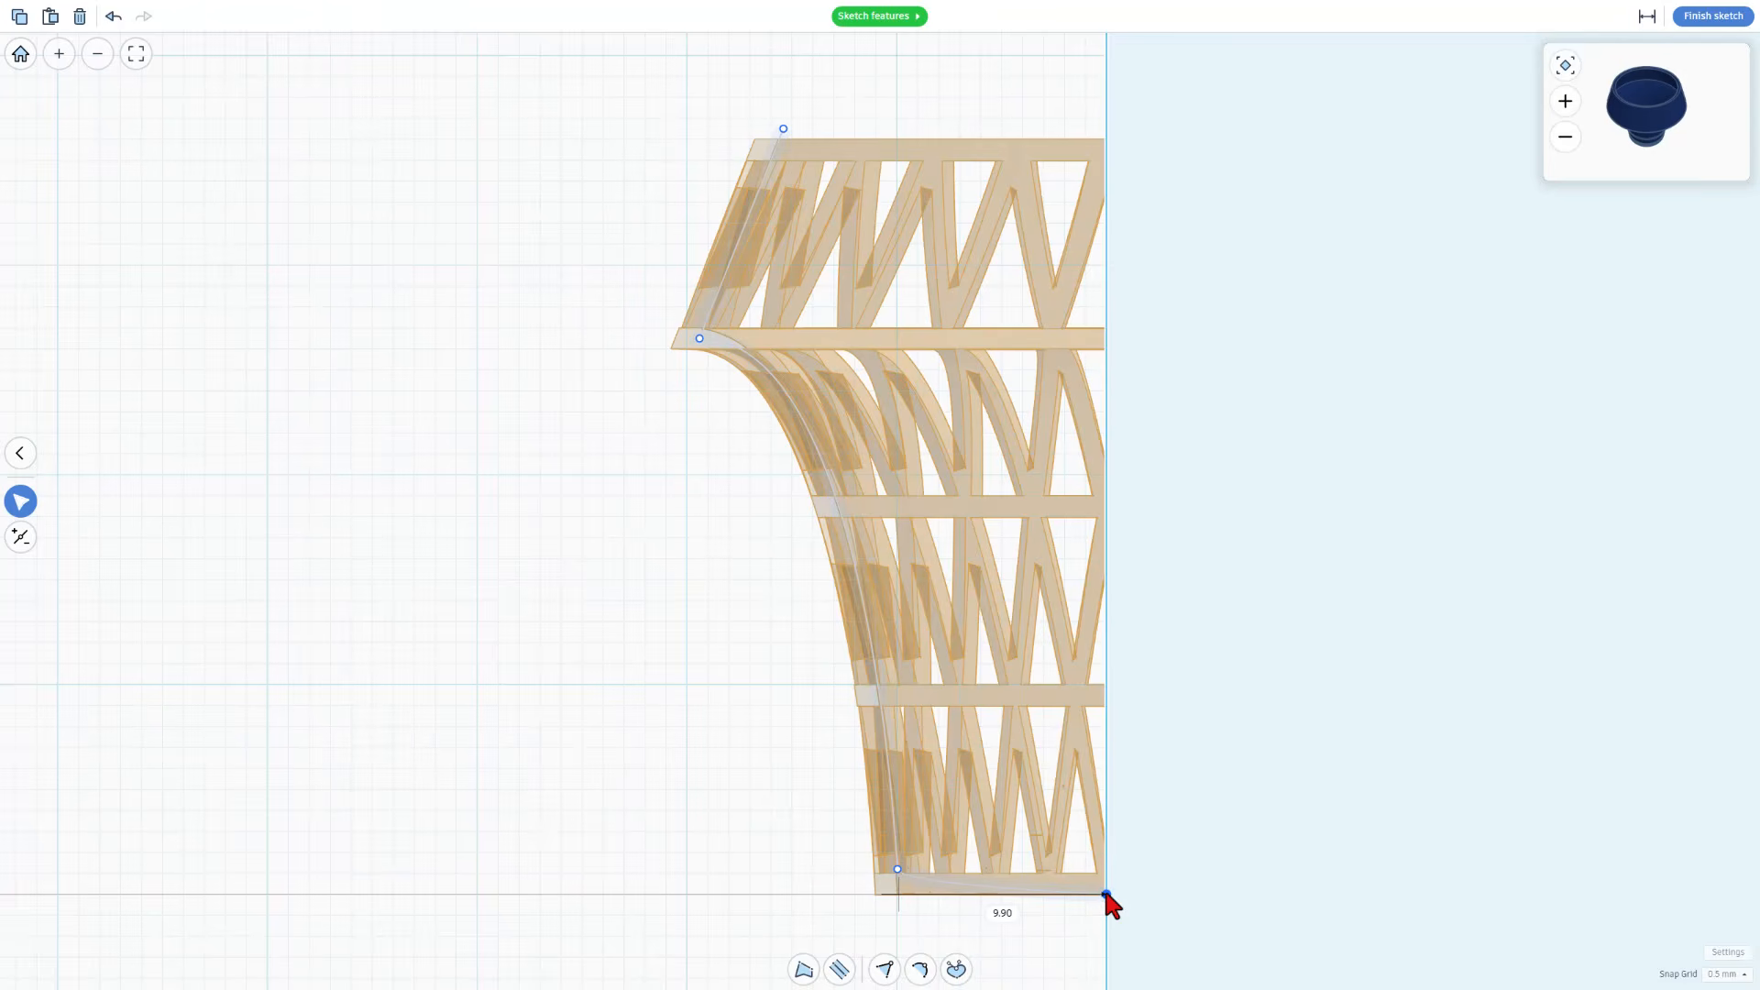
# Move the added profile point down onto the base line and make the floor segment straight
pyautogui.press('1')
pyautogui.click(898, 870)
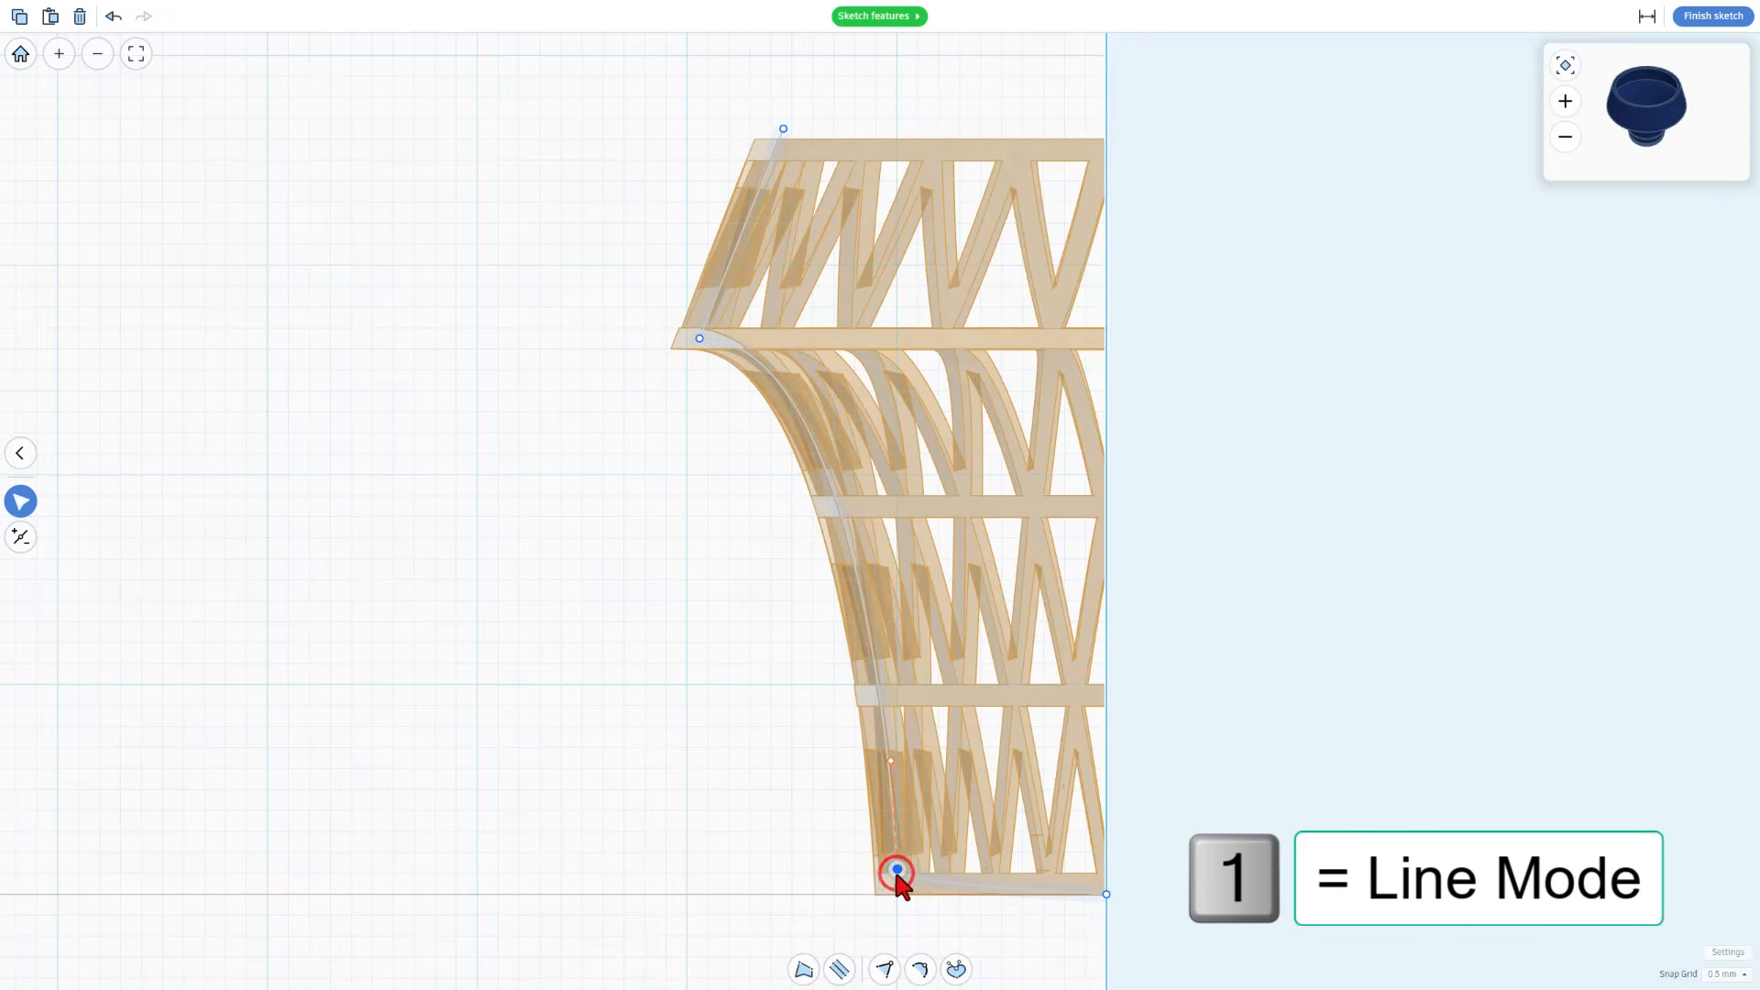
pyautogui.moveTo(893, 882); pyautogui.dragTo(893, 893)
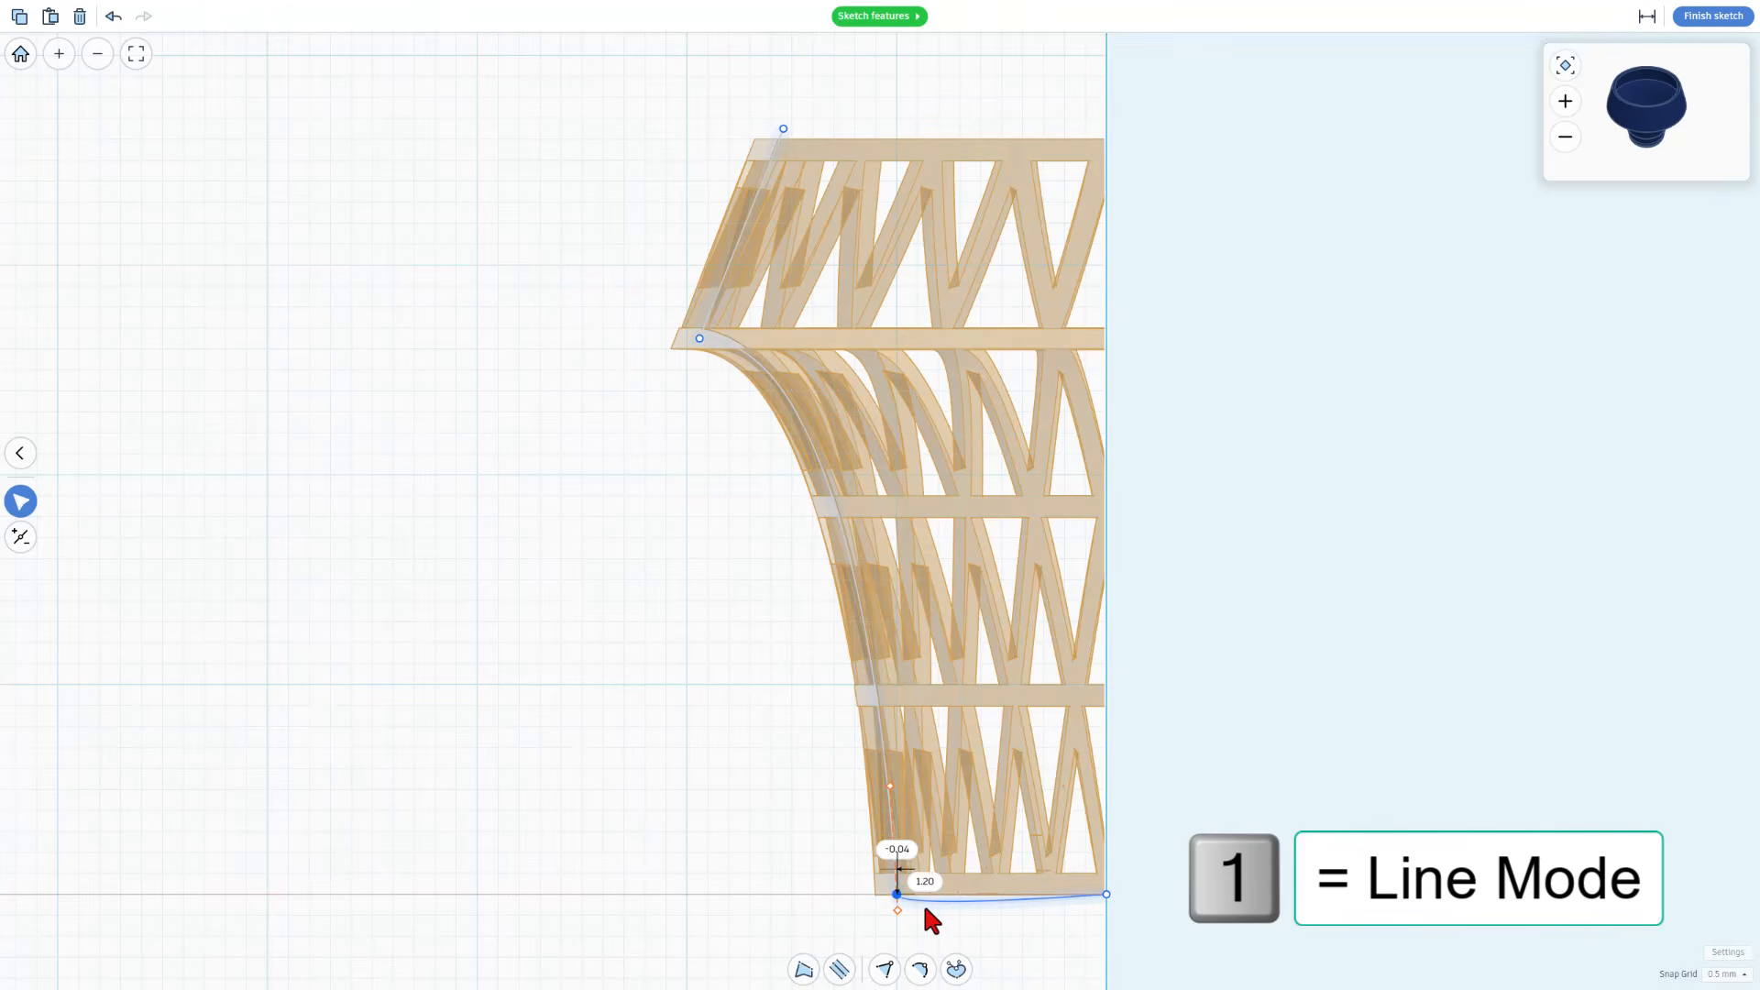
pyautogui.click(1006, 902)
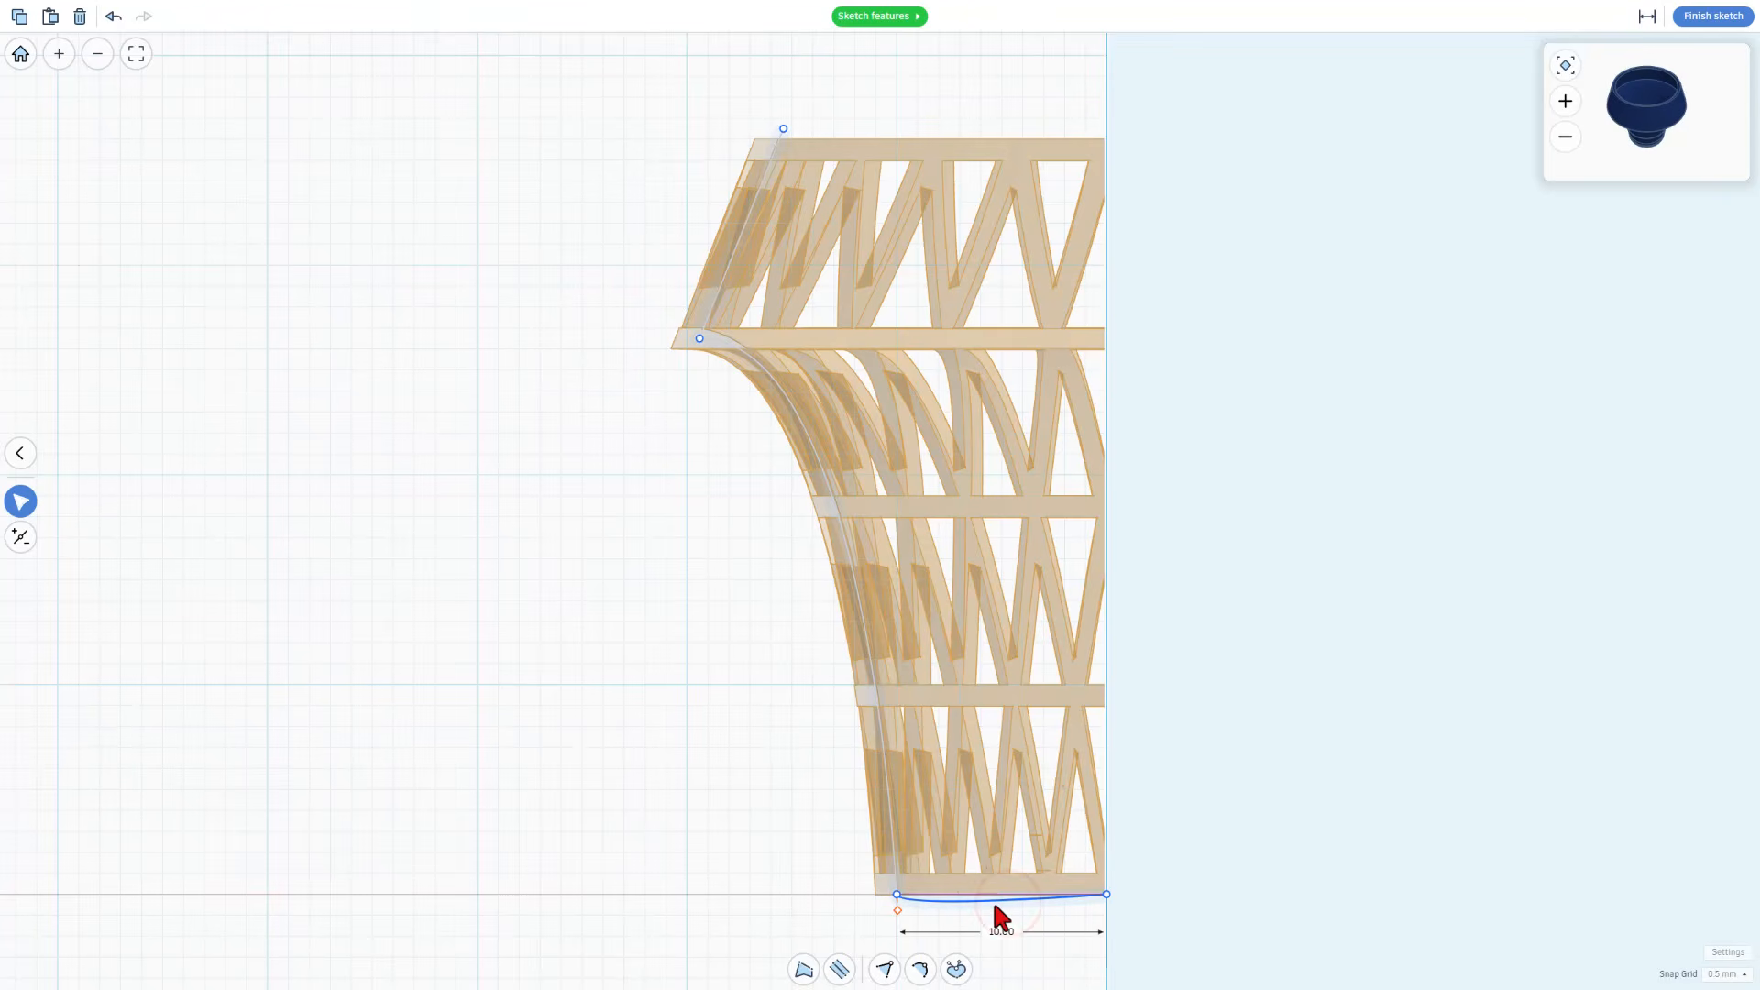
pyautogui.press('1')
# Set the sketch snap grid to 0.1 mm and raise the floor line by 0.4 mm
pyautogui.scroll(5, 1052, 921)
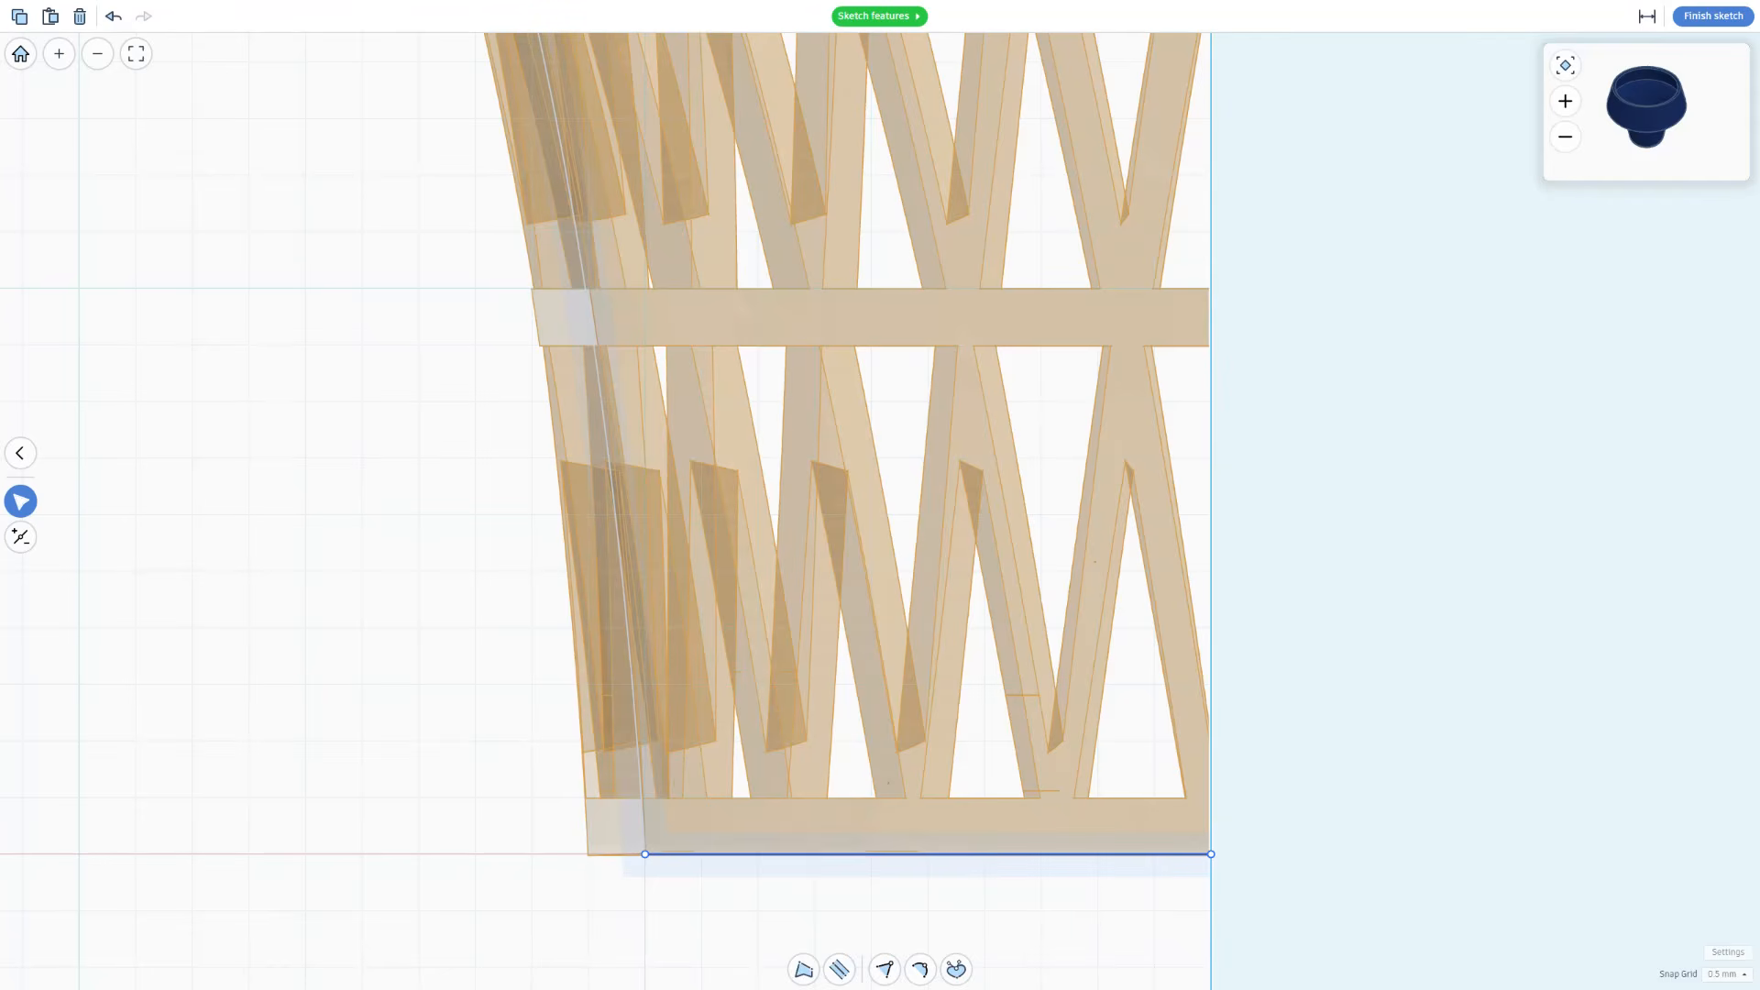
pyautogui.click(1724, 975)
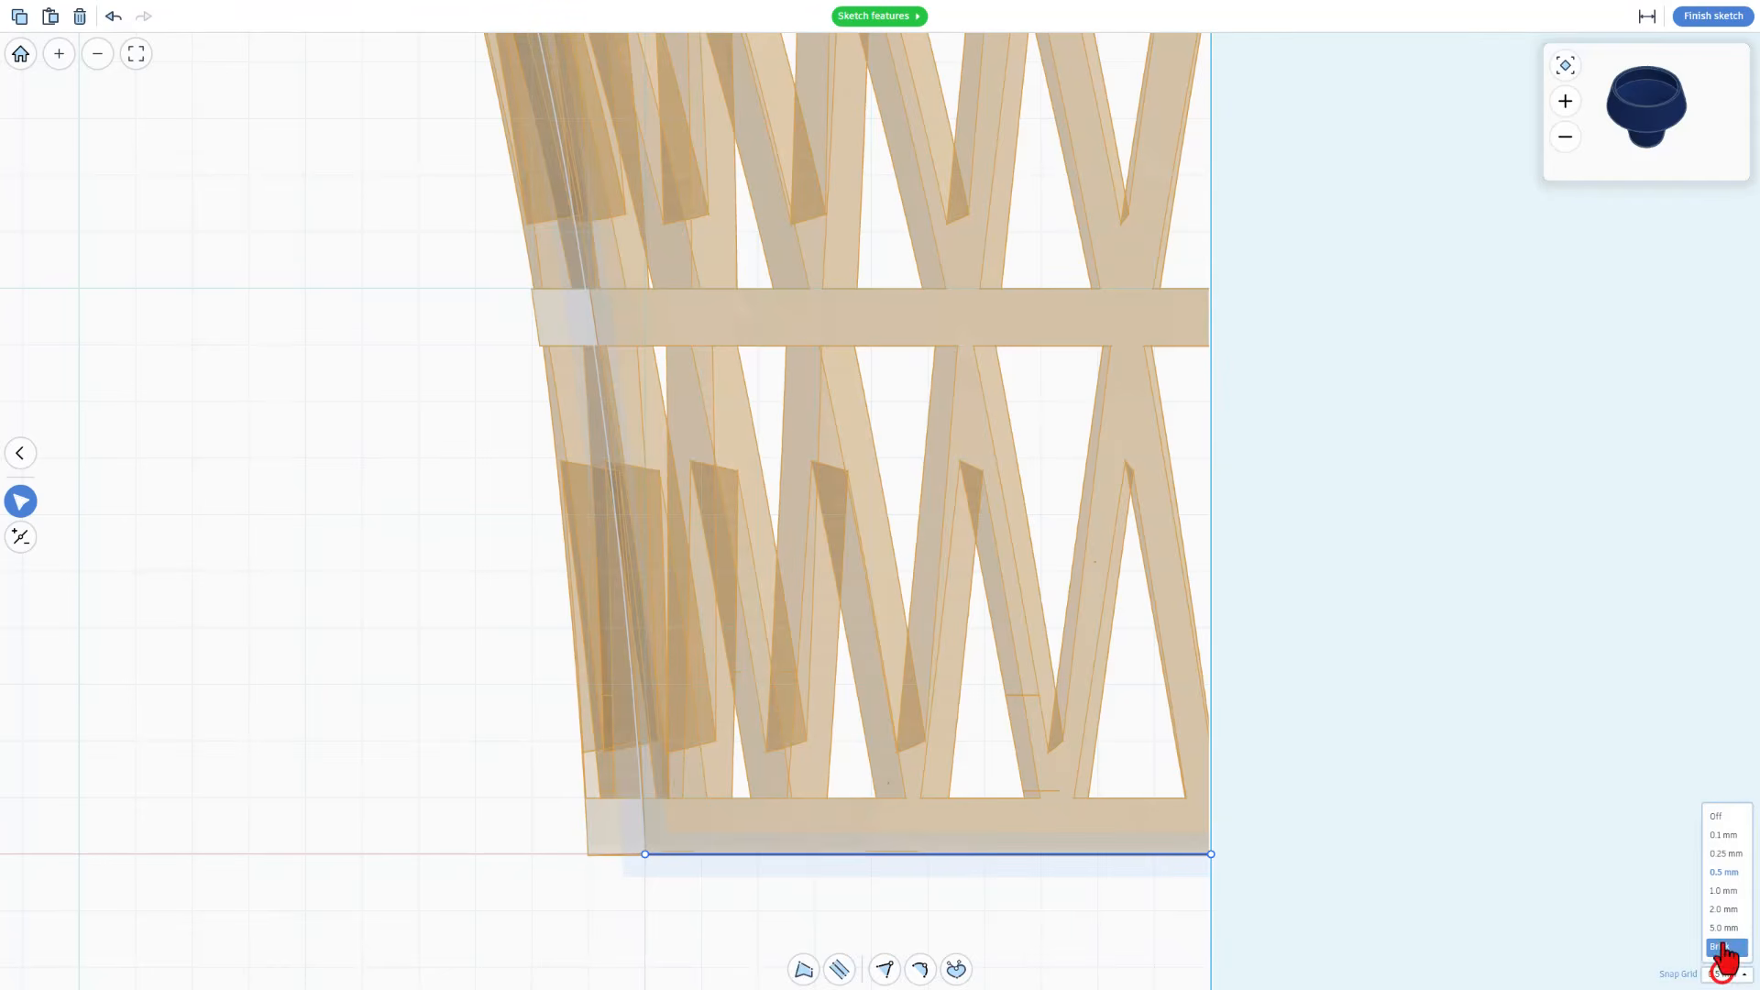
pyautogui.click(1727, 844)
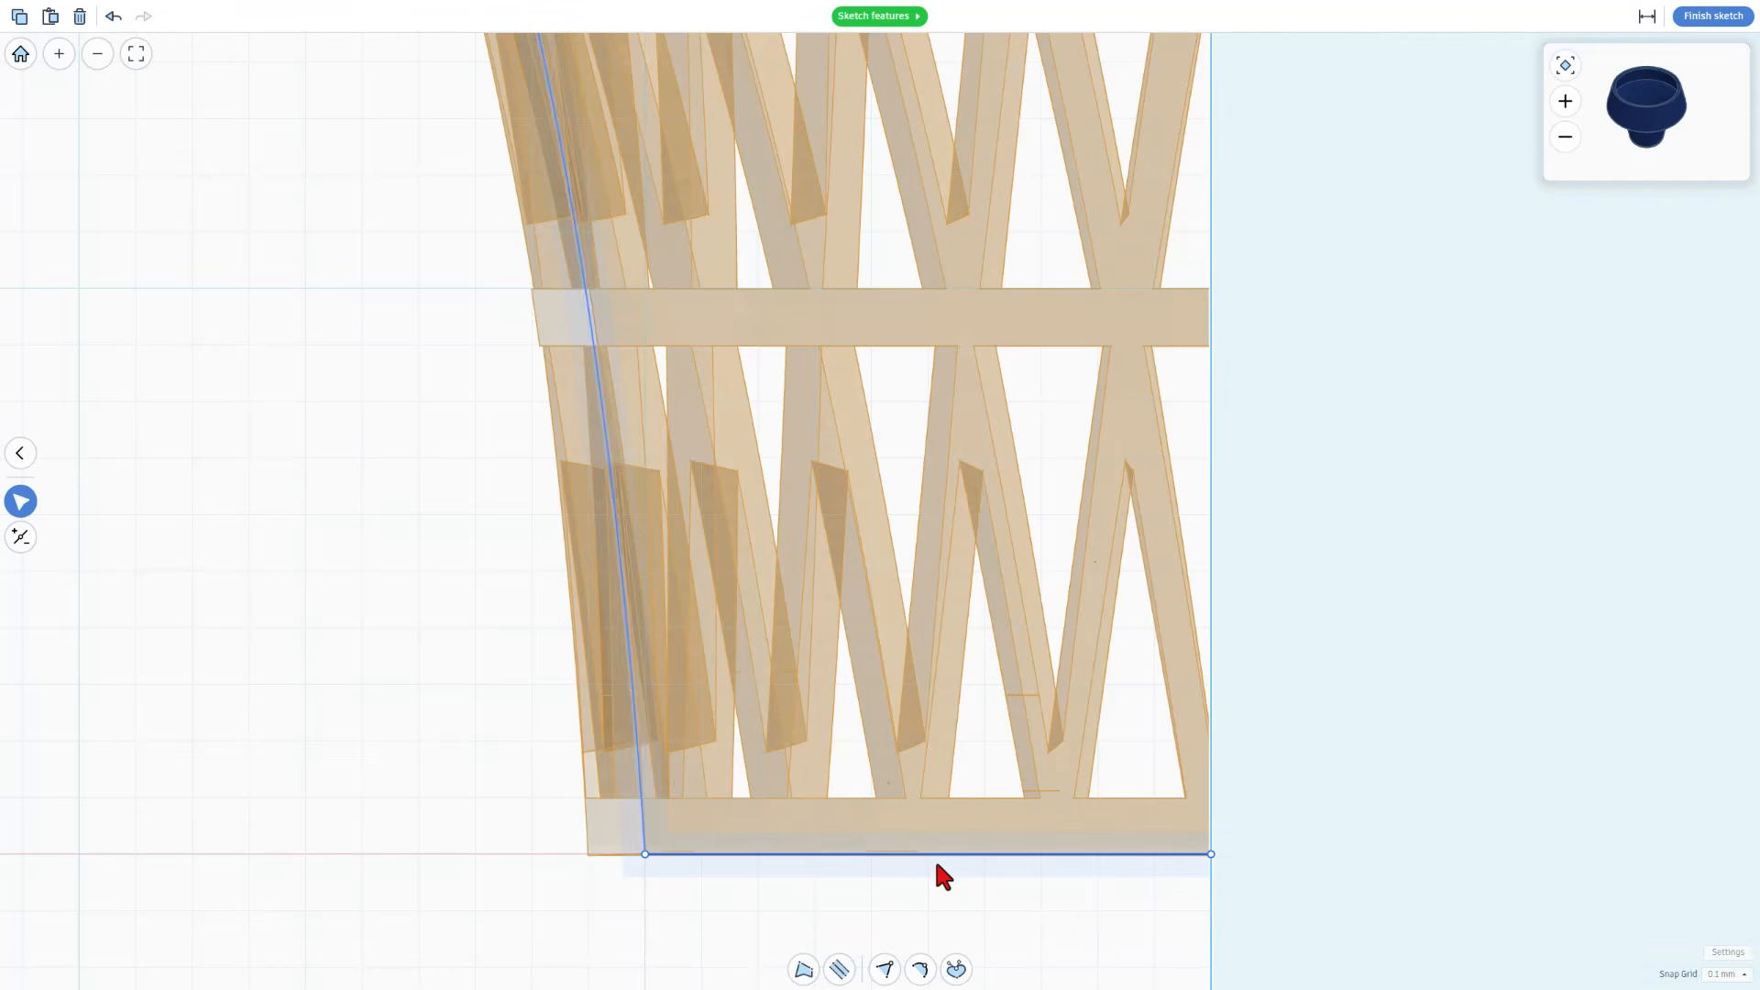
pyautogui.press('Up')
pyautogui.press('Up')
pyautogui.press('Up')
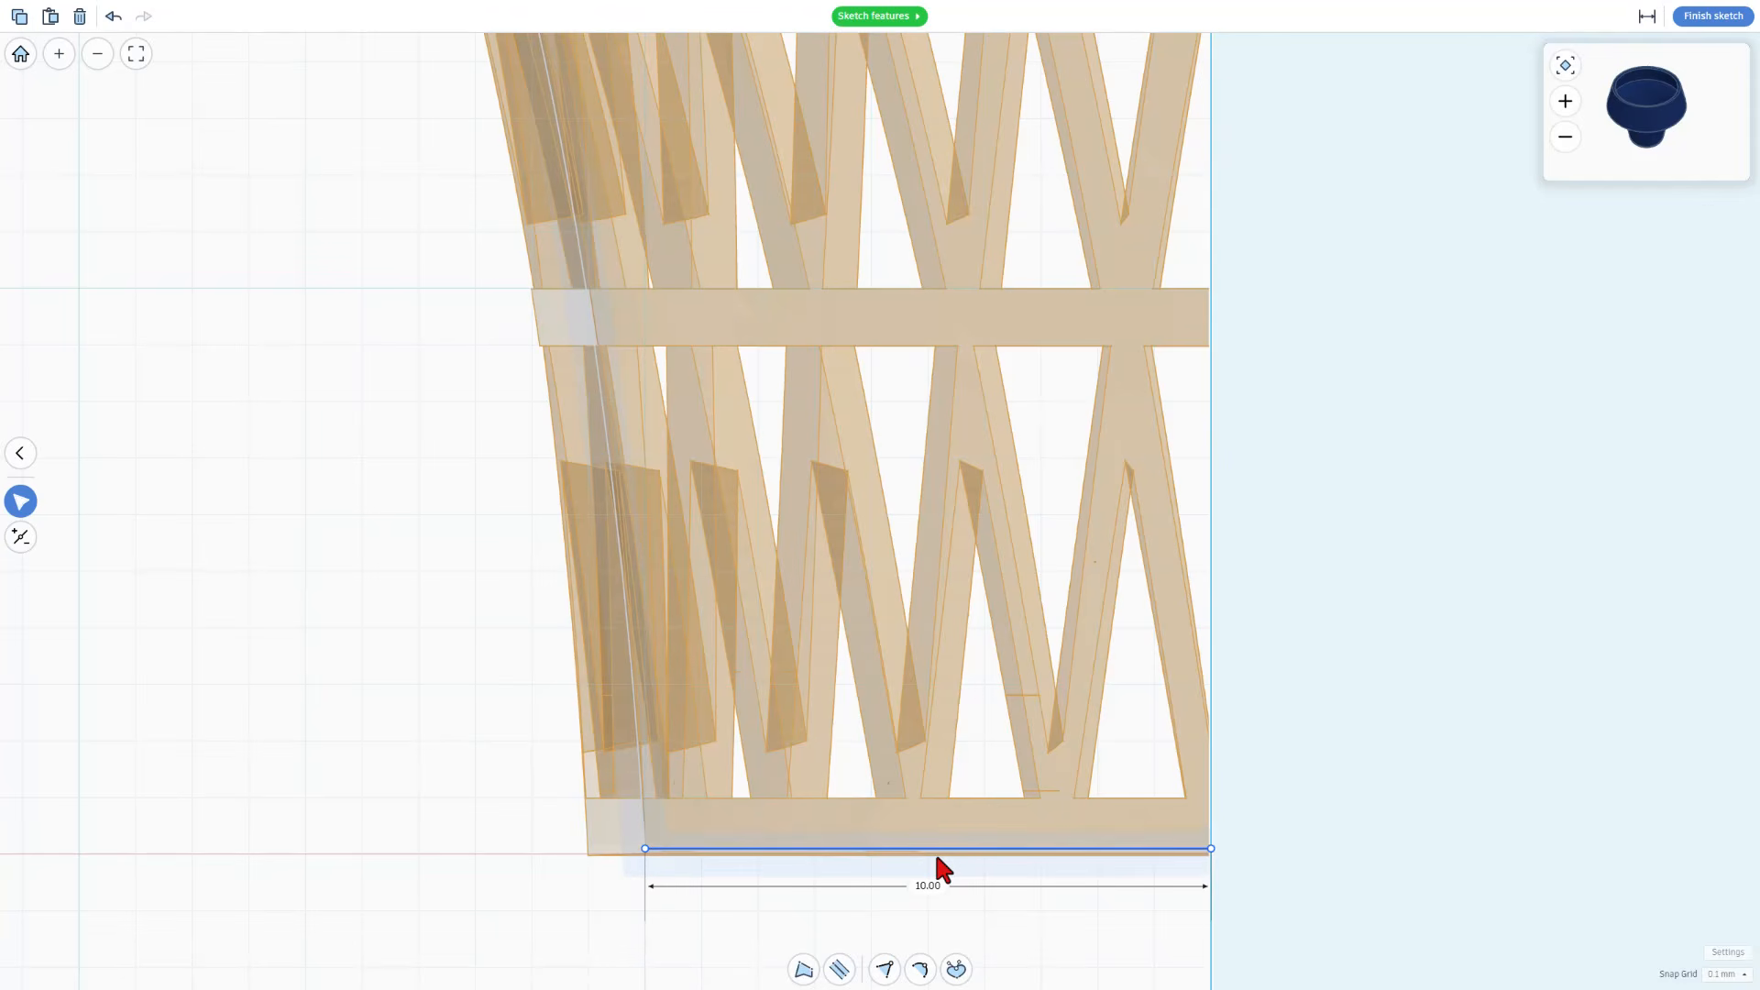
pyautogui.press('Up')
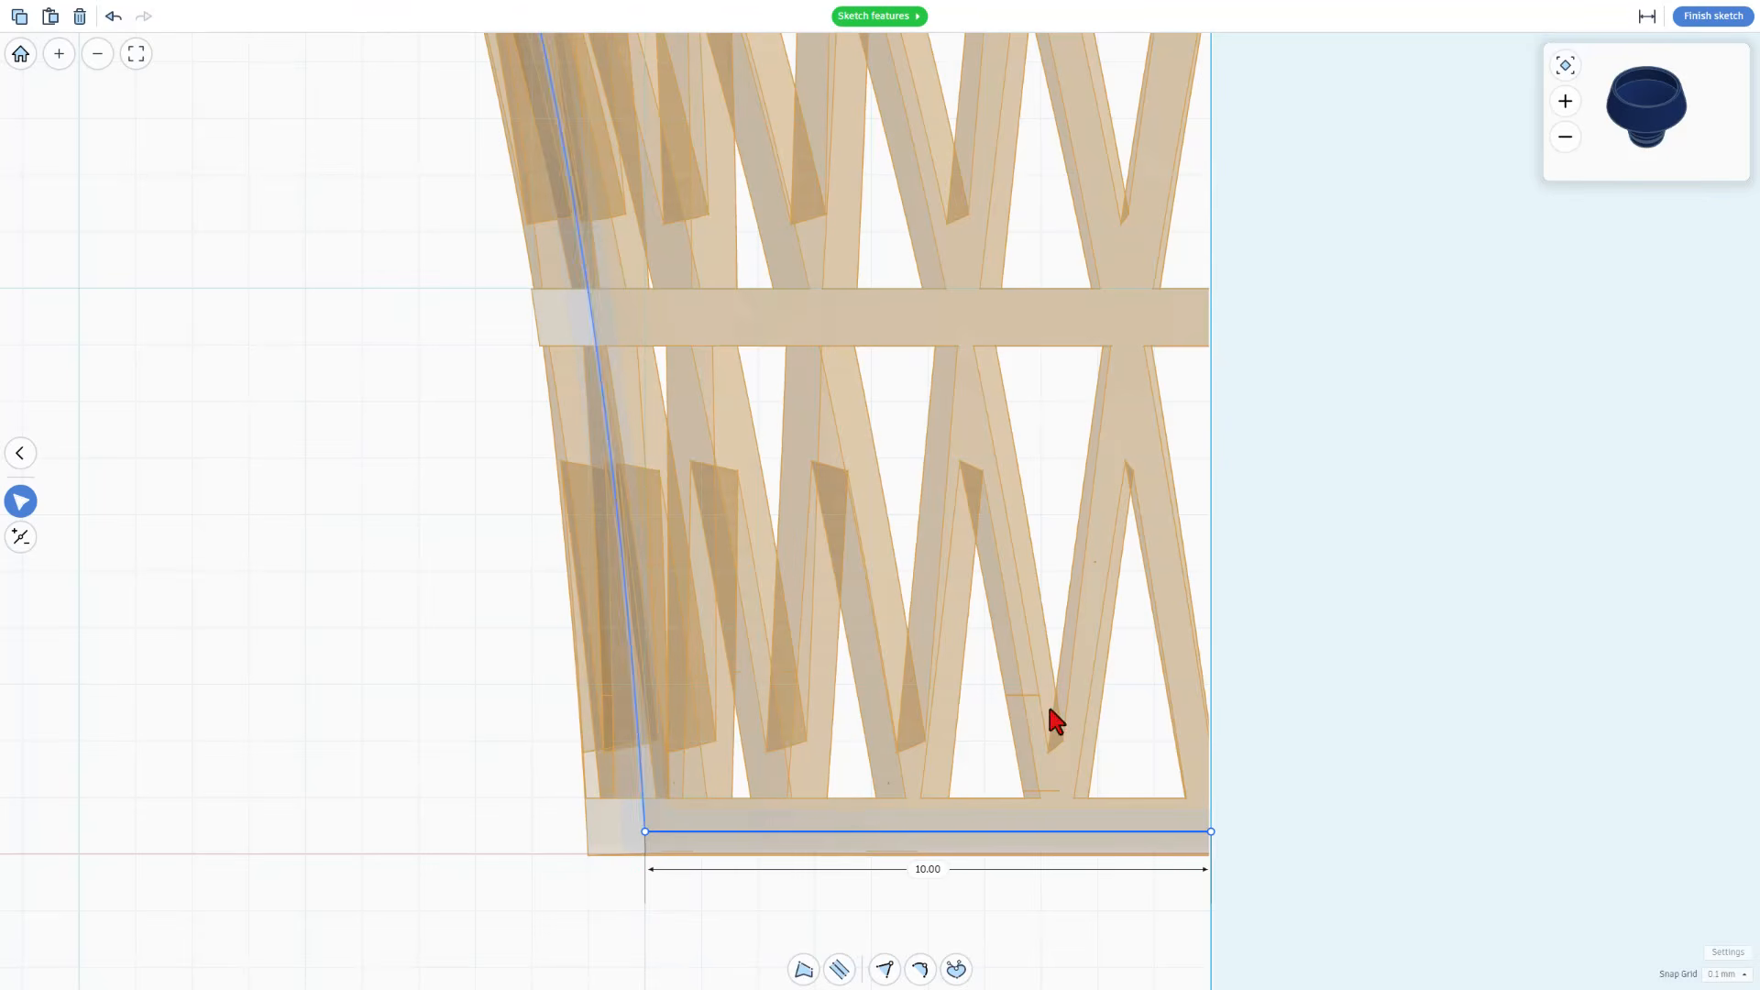
# Check the profile's upper end, finish the sketch and inspect the revolved vase's closed floor from below
pyautogui.scroll(-8, 955, 487)
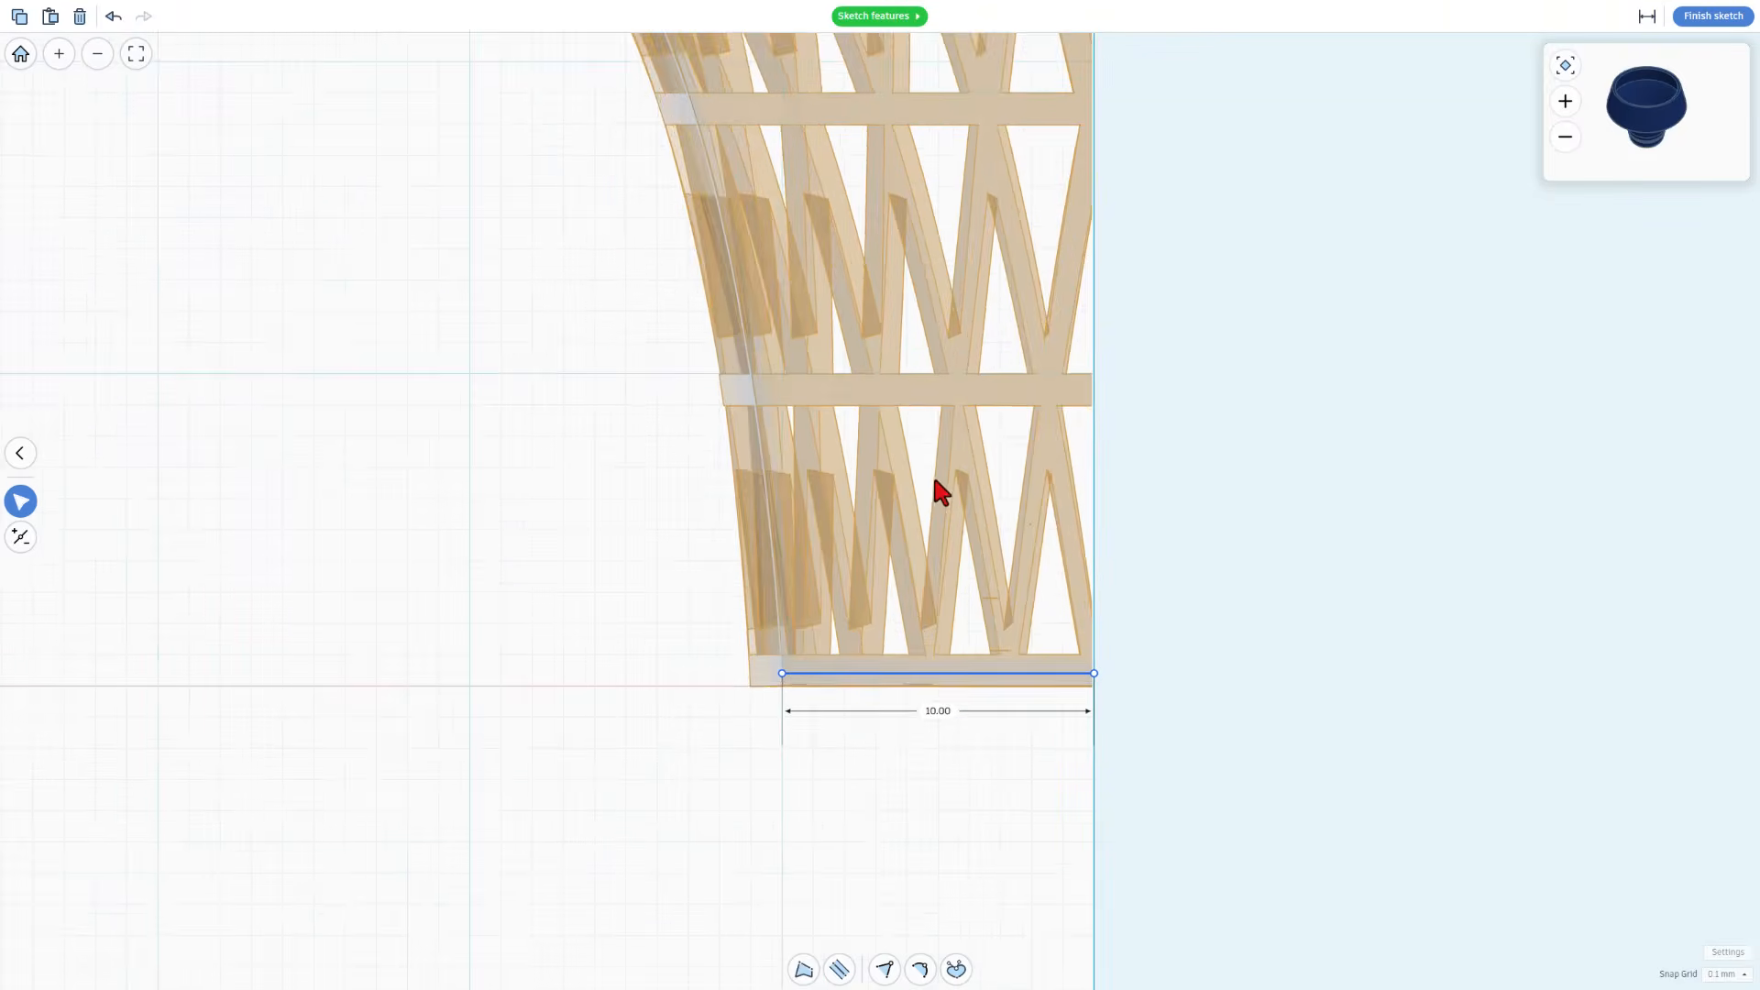
pyautogui.moveTo(757, 157); pyautogui.dragTo(810, 371, button='middle')
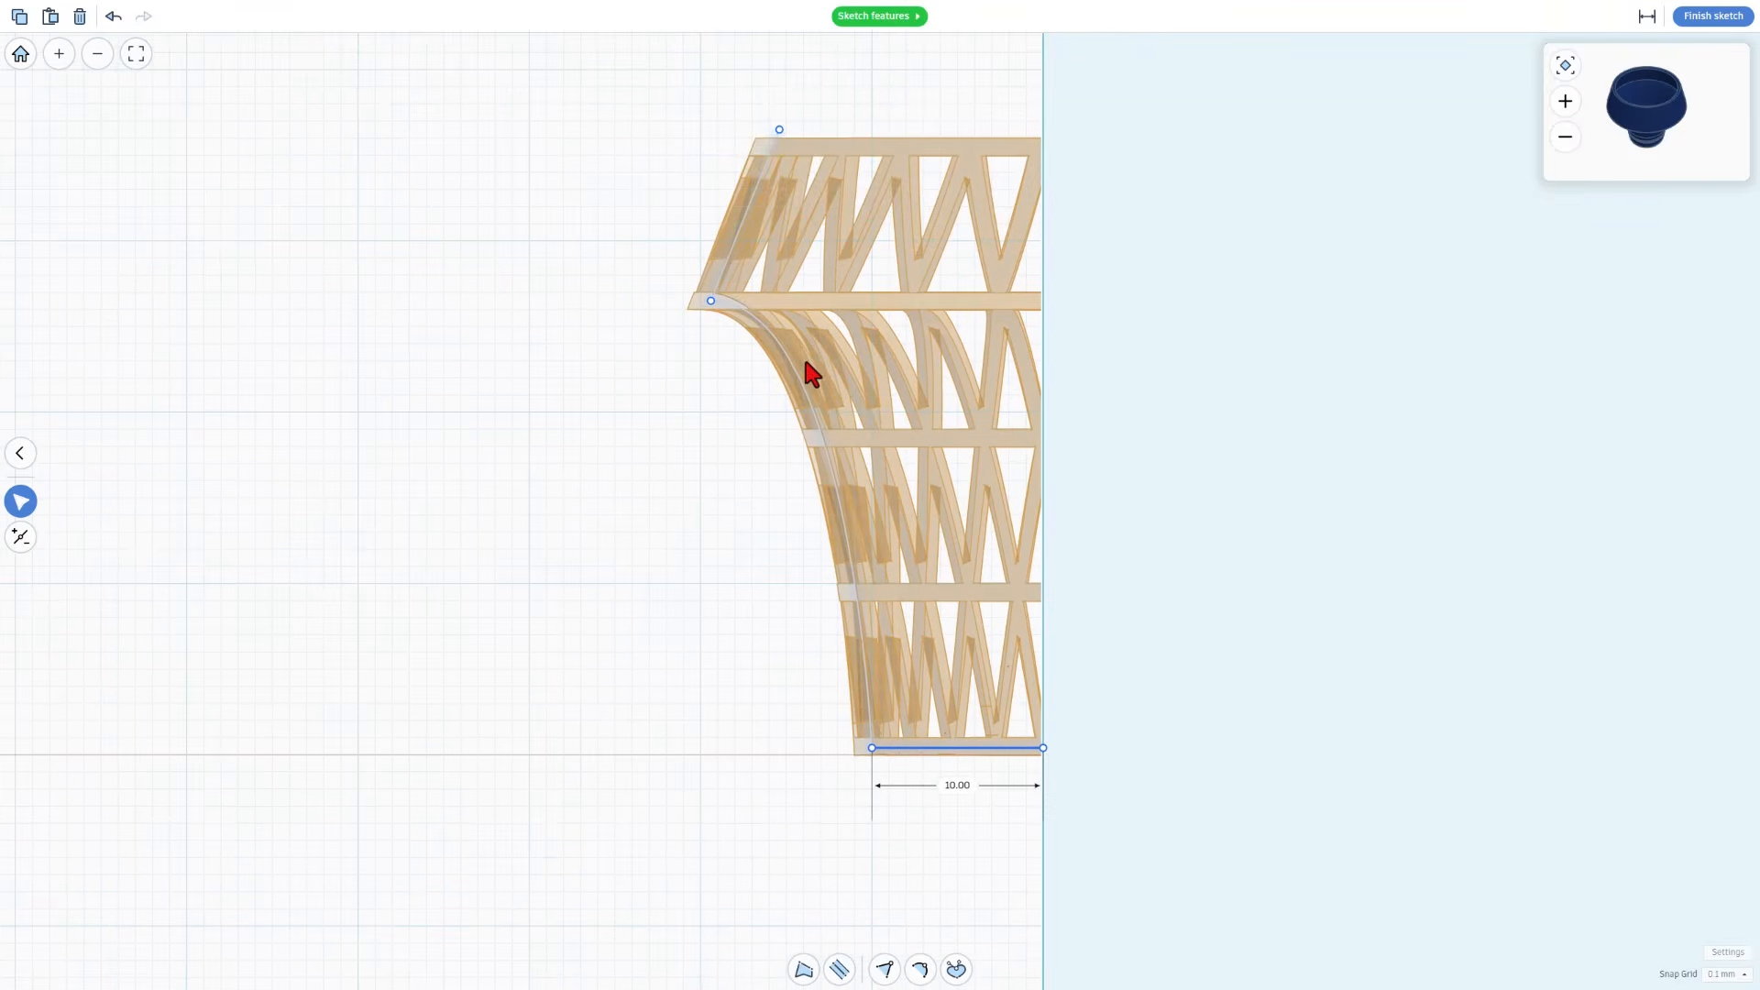
pyautogui.scroll(6, 761, 137)
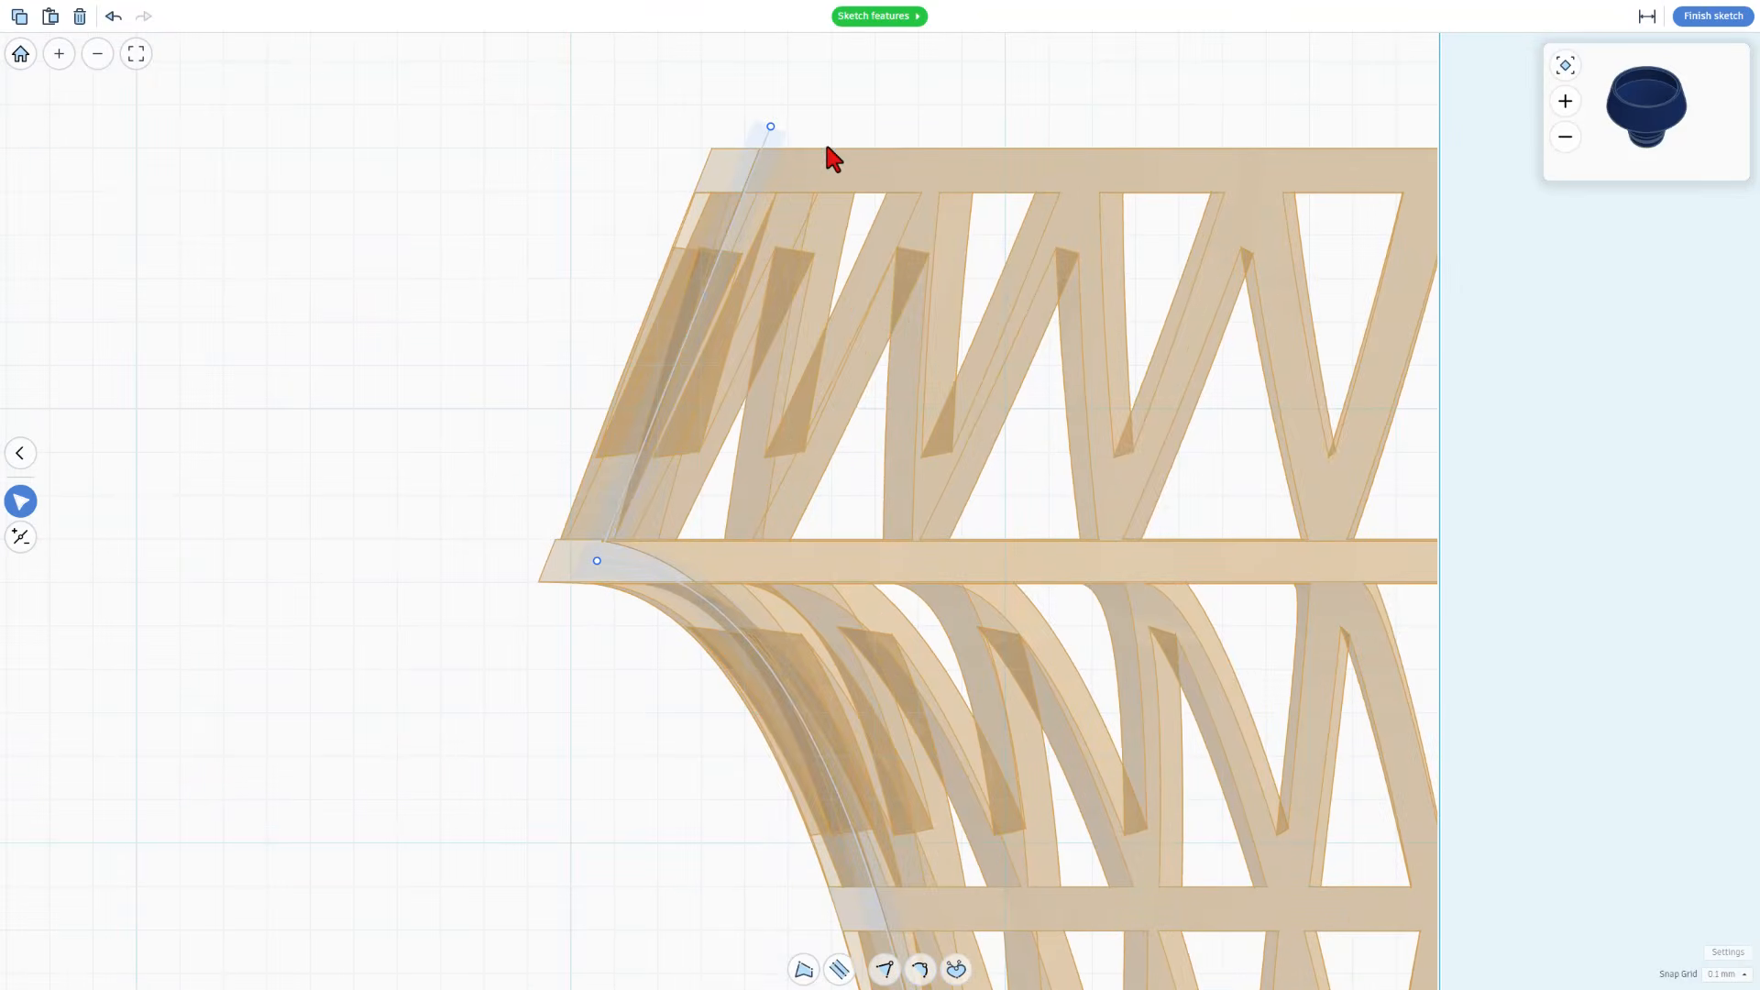
pyautogui.click(1711, 15)
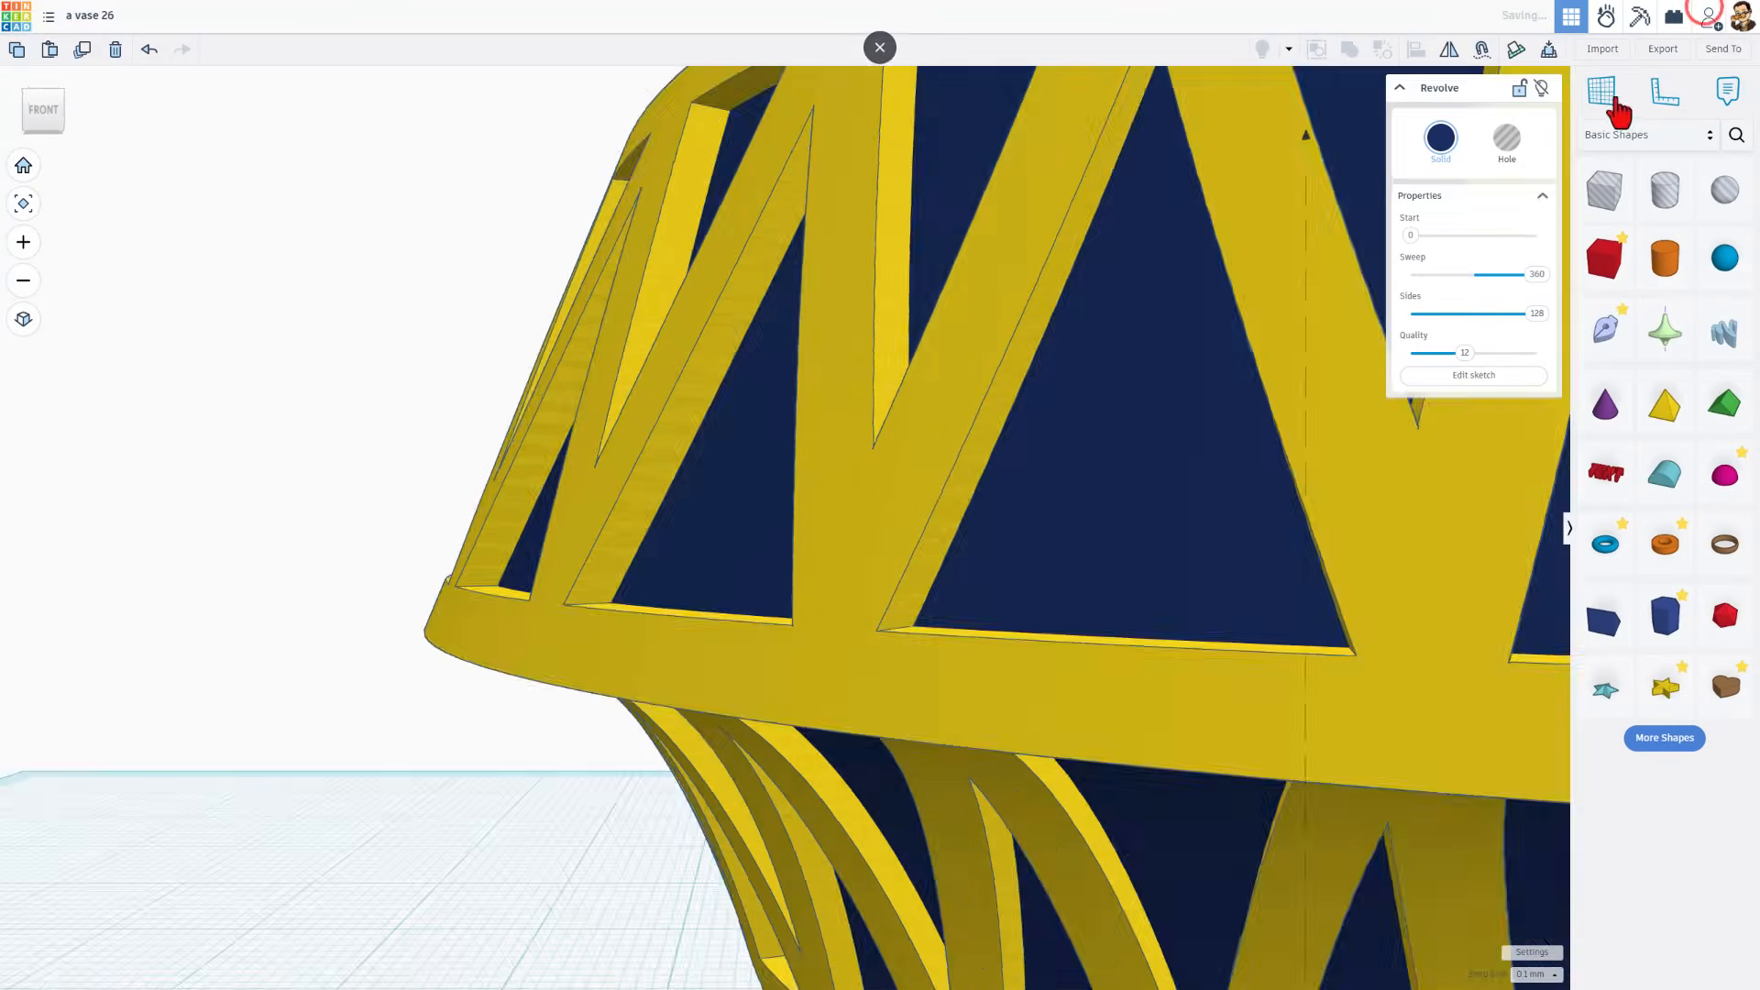
pyautogui.scroll(3, 642, 565)
pyautogui.moveTo(544, 317); pyautogui.dragTo(764, 443, button='right')
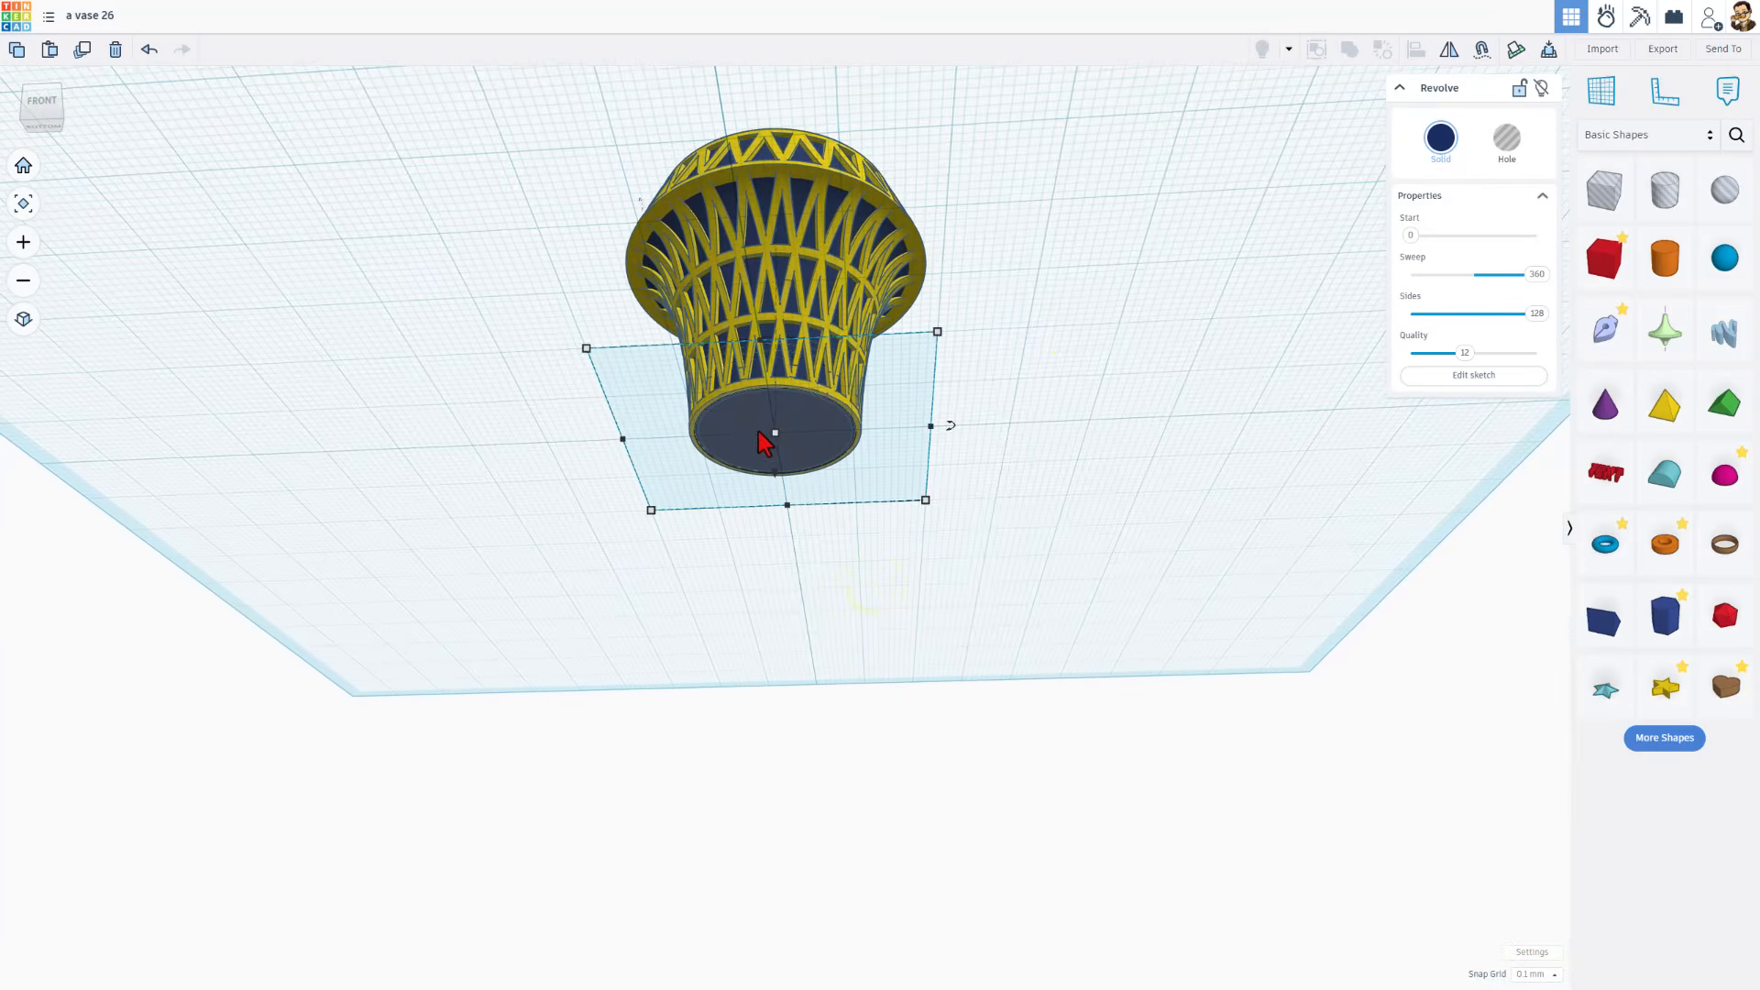
pyautogui.moveTo(1053, 346); pyautogui.dragTo(1087, 531, button='right')
# Drop the blue vase and the yellow lattice onto the workplane and check their undersides
pyautogui.click(1090, 536)
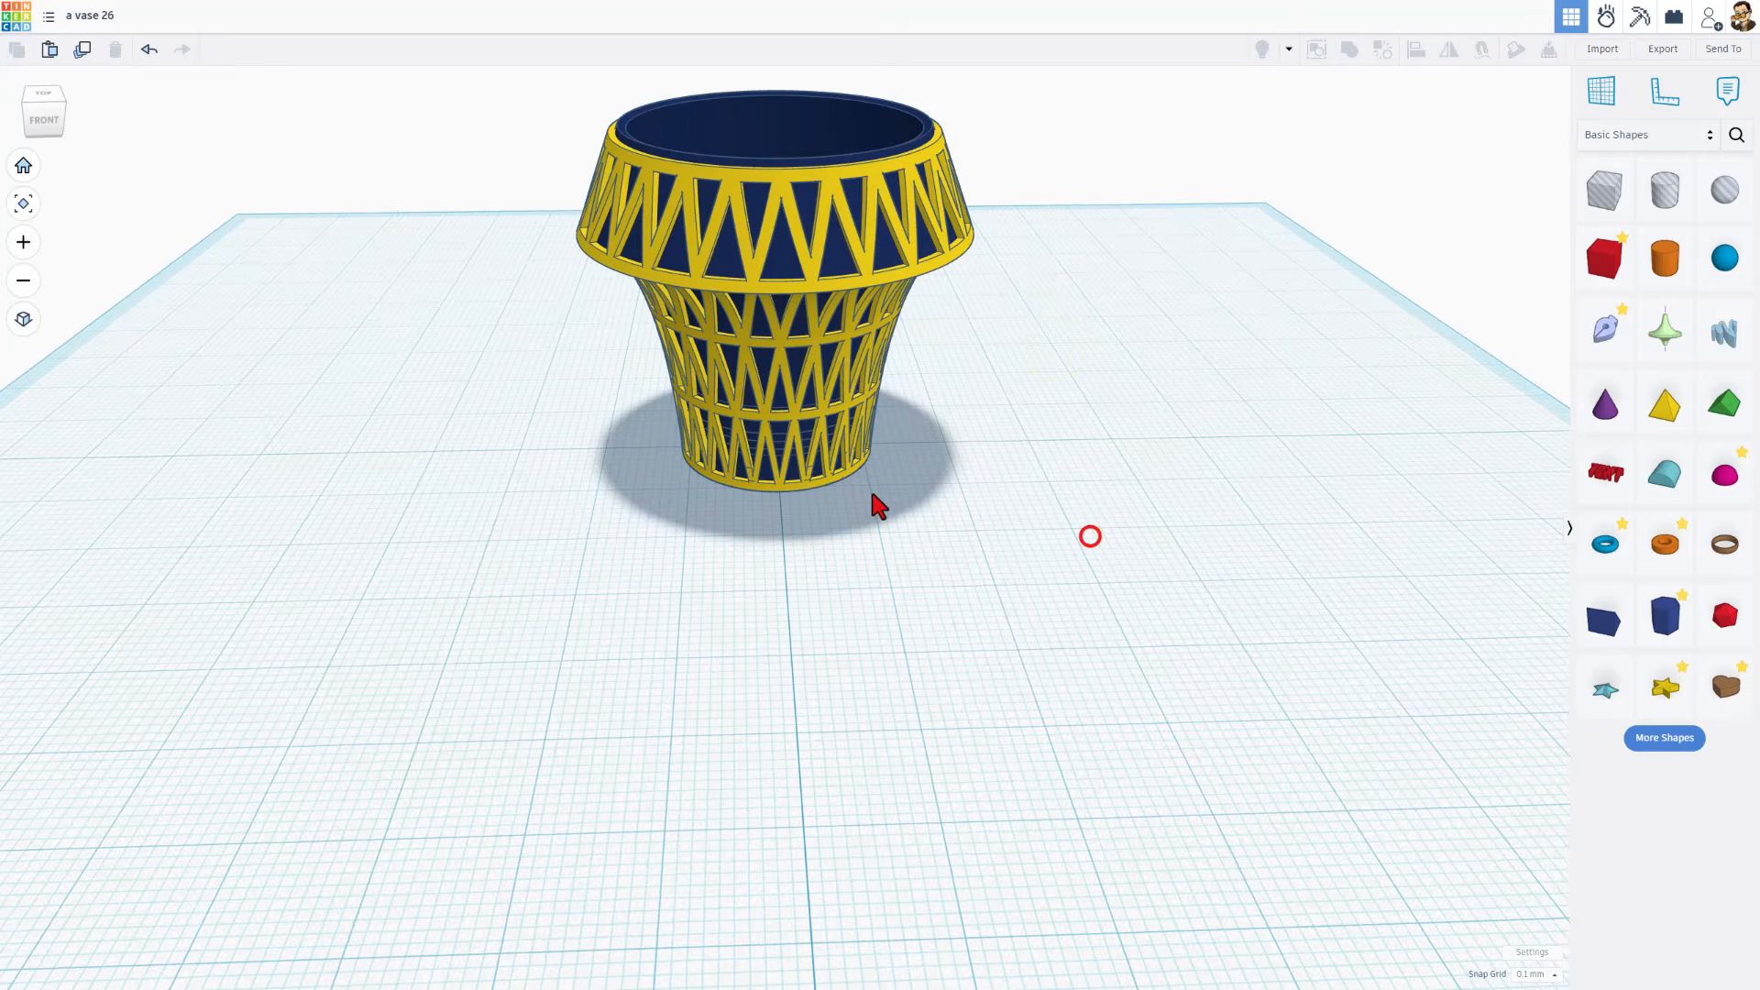
pyautogui.click(916, 147)
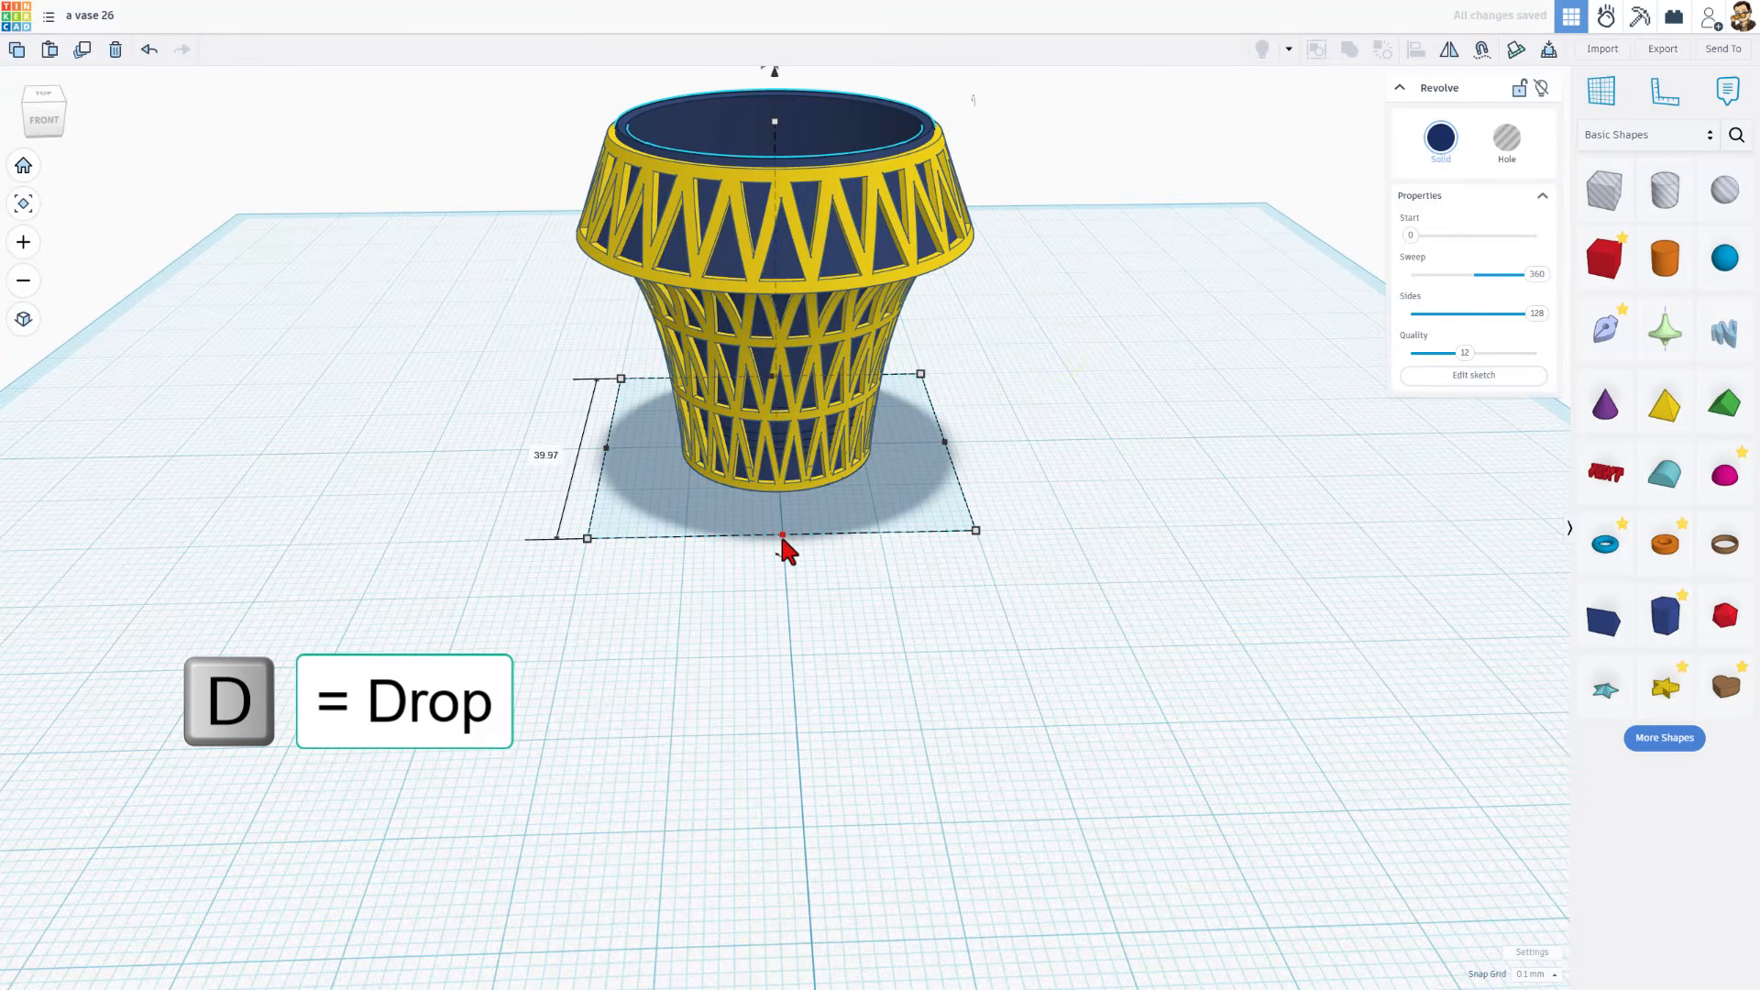
pyautogui.click(785, 488)
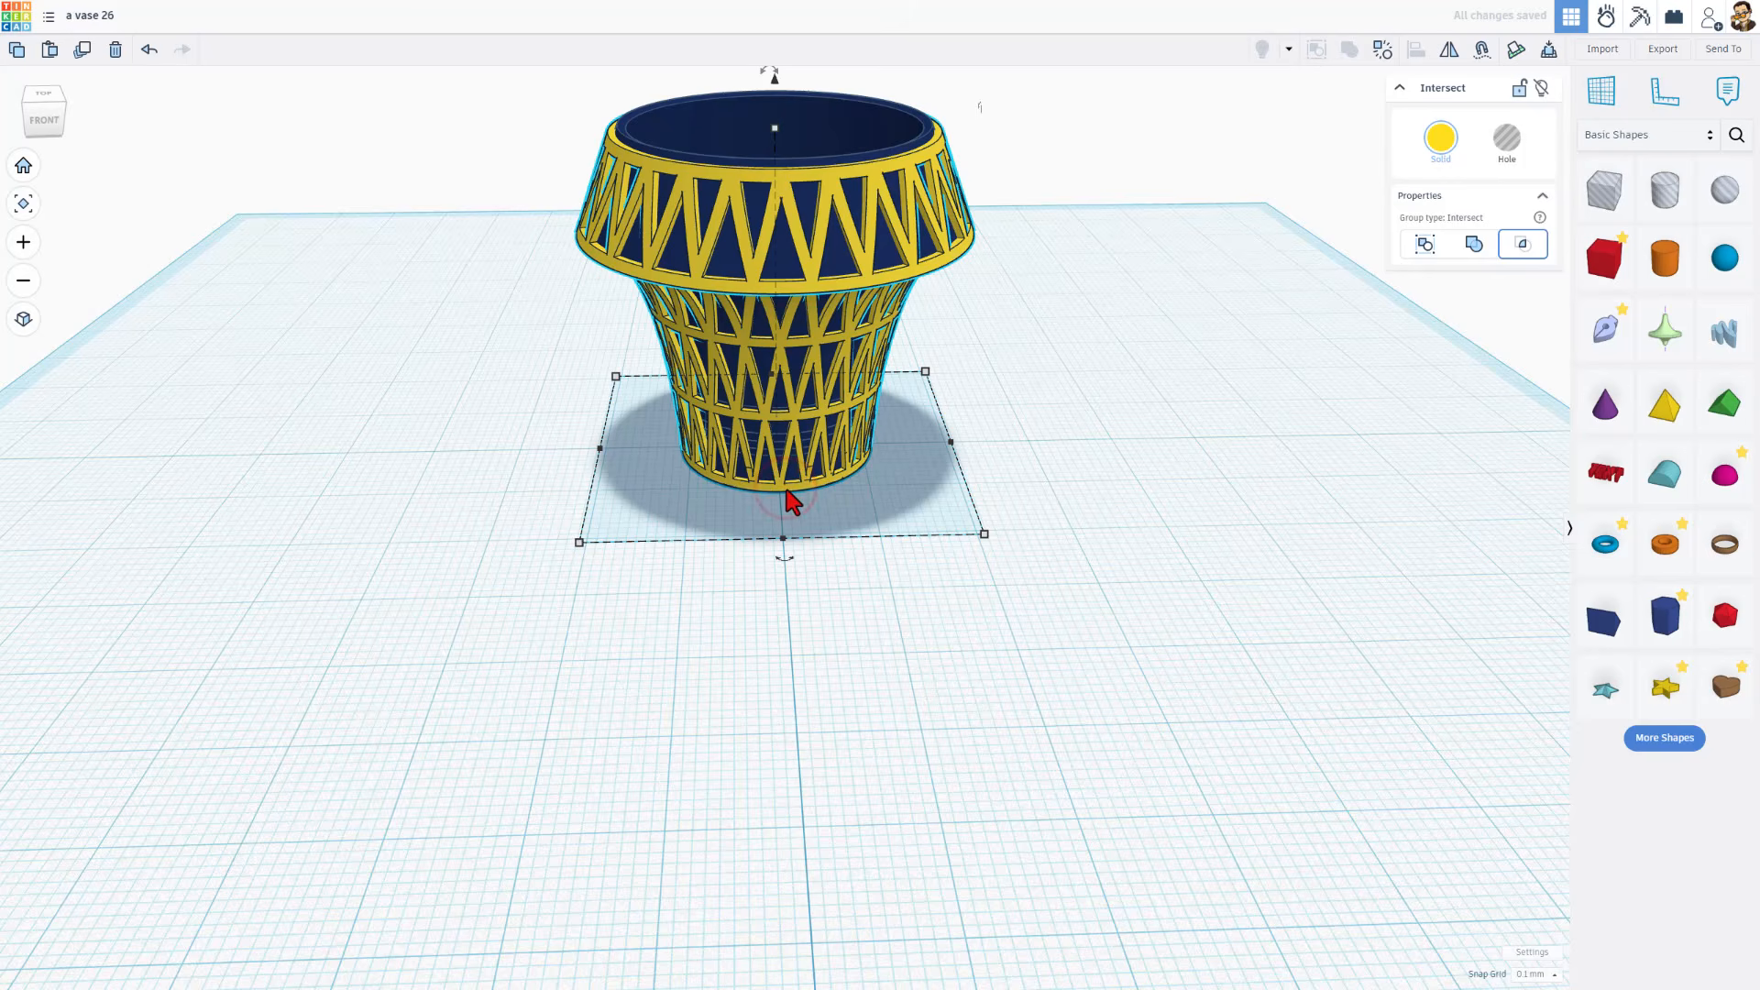
pyautogui.moveTo(798, 541); pyautogui.dragTo(741, 218, button='right')
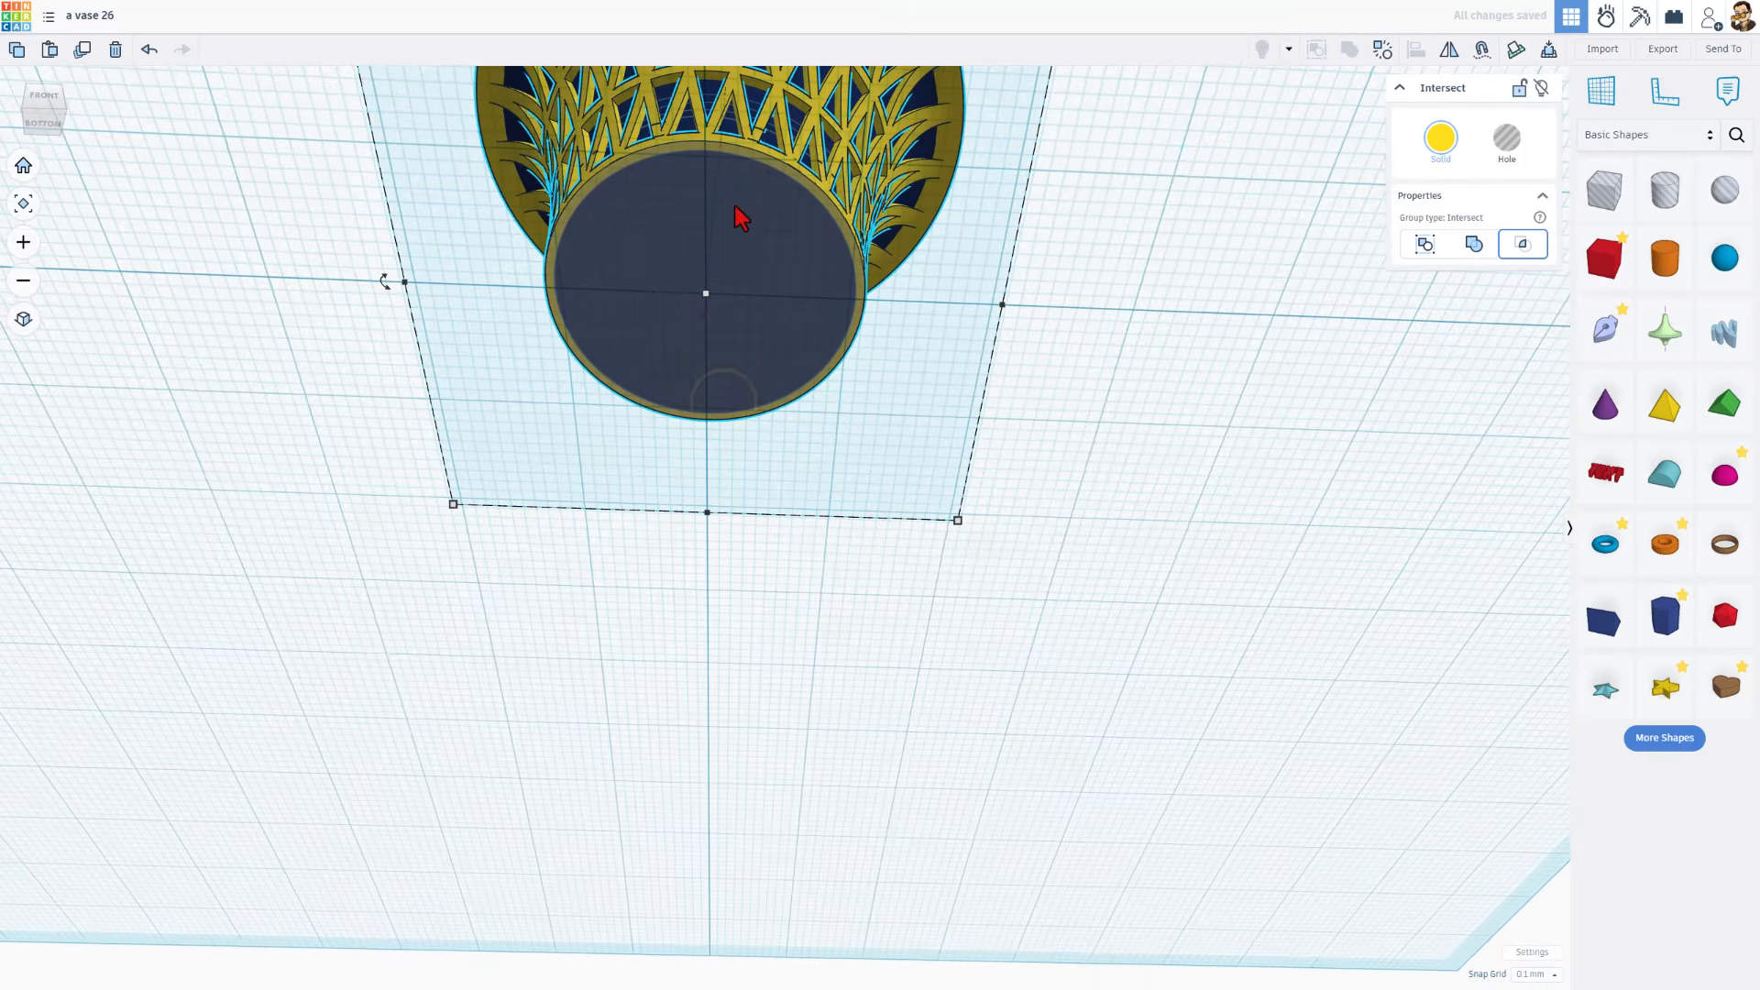
pyautogui.moveTo(923, 240); pyautogui.dragTo(1002, 493, button='right')
pyautogui.scroll(-3, 1002, 496)
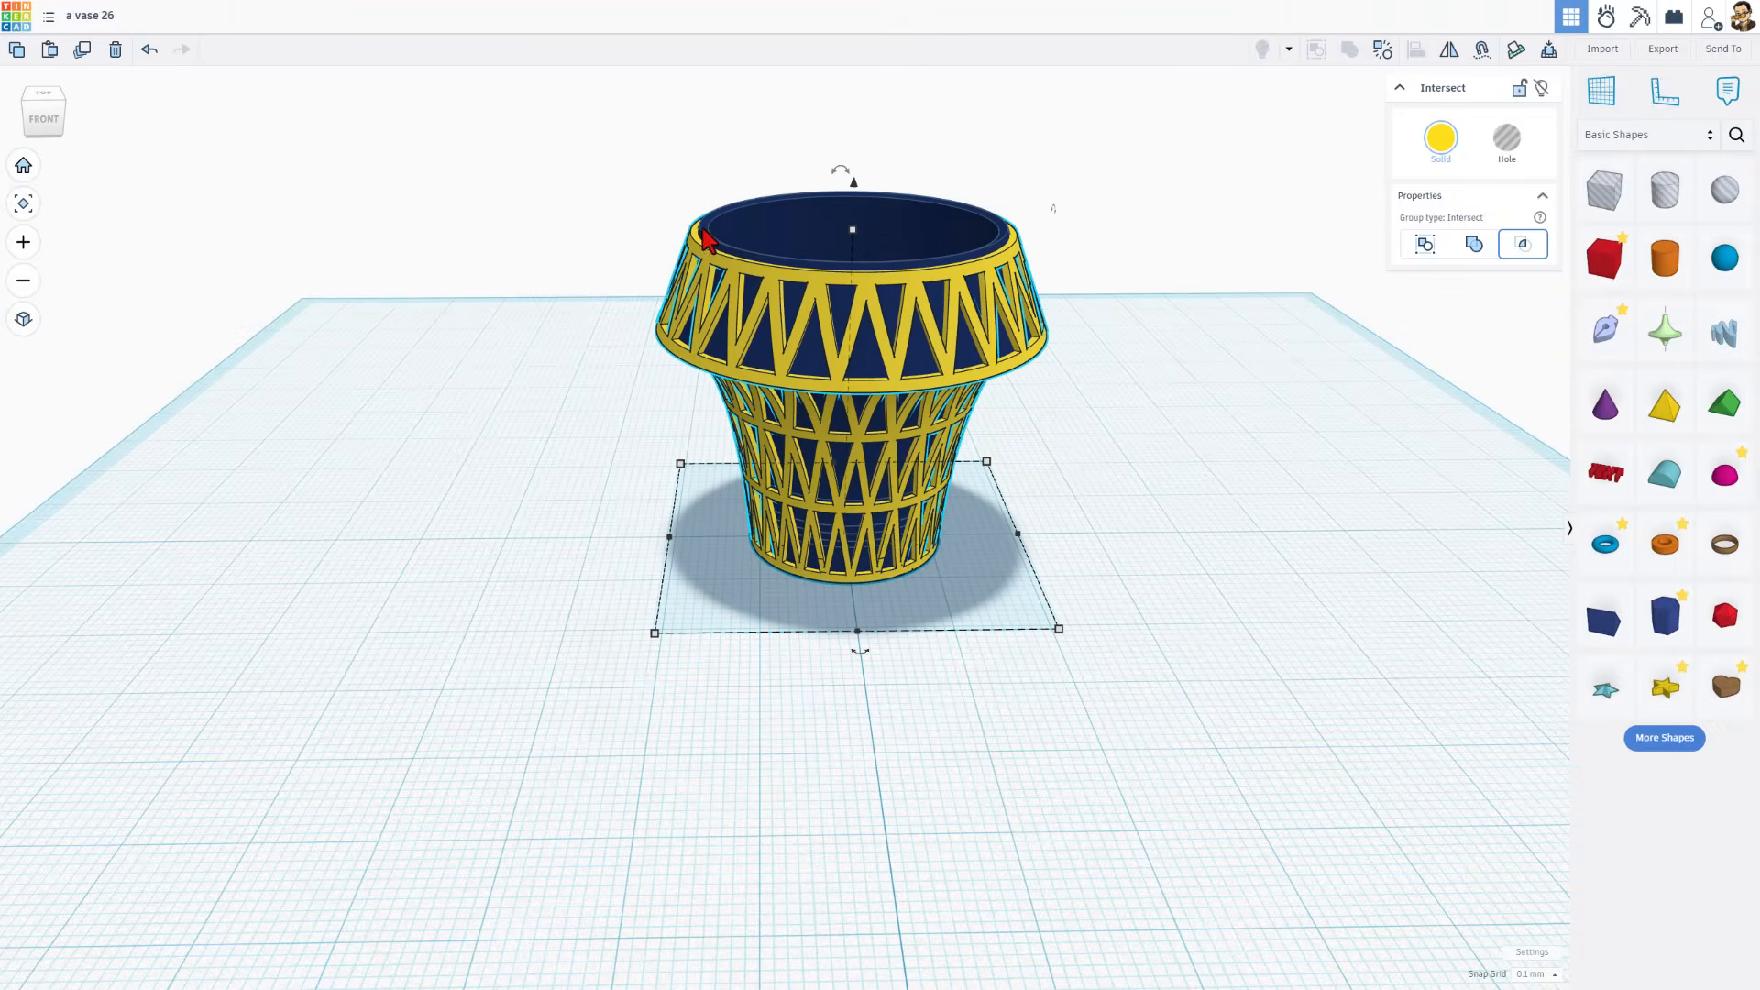
# Set a workplane on the yellow lattice's top rim and place a 20 mm hole box on it
pyautogui.press('w')
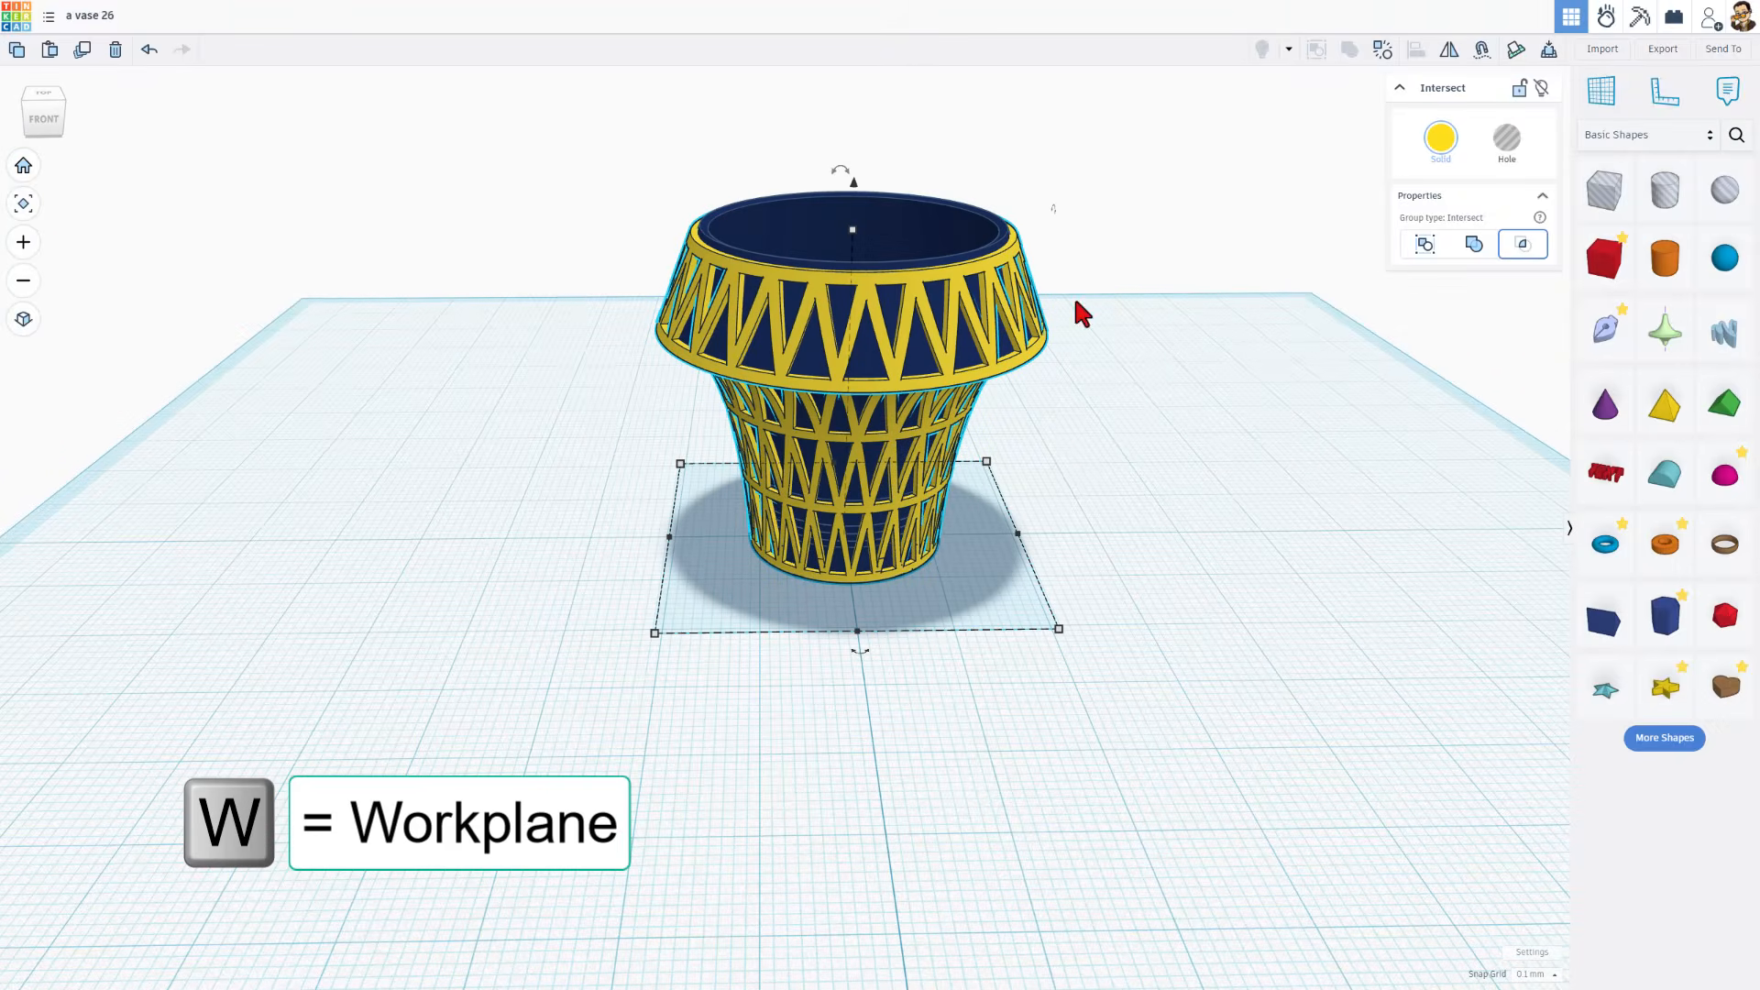
pyautogui.click(700, 252)
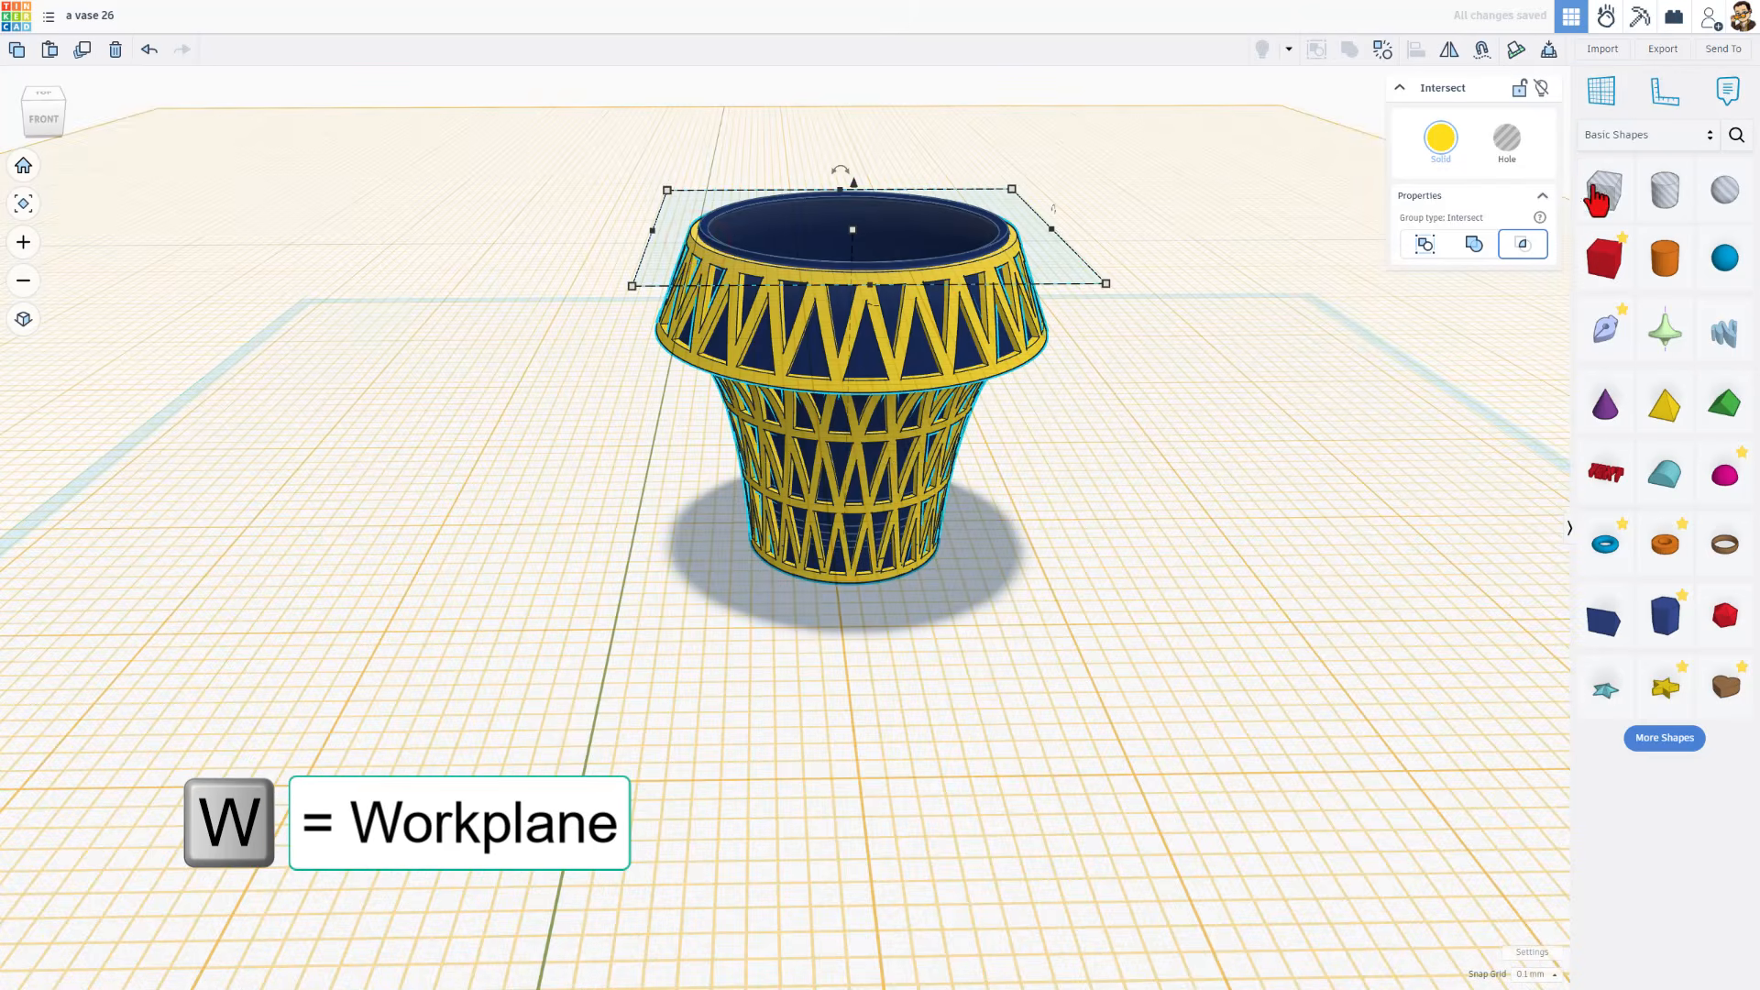
pyautogui.moveTo(1609, 207); pyautogui.dragTo(688, 228)
# Stretch the hole box horizontally on all sides until it covers the whole rim of the vase
pyautogui.moveTo(727, 287); pyautogui.dragTo(856, 293, button='right')
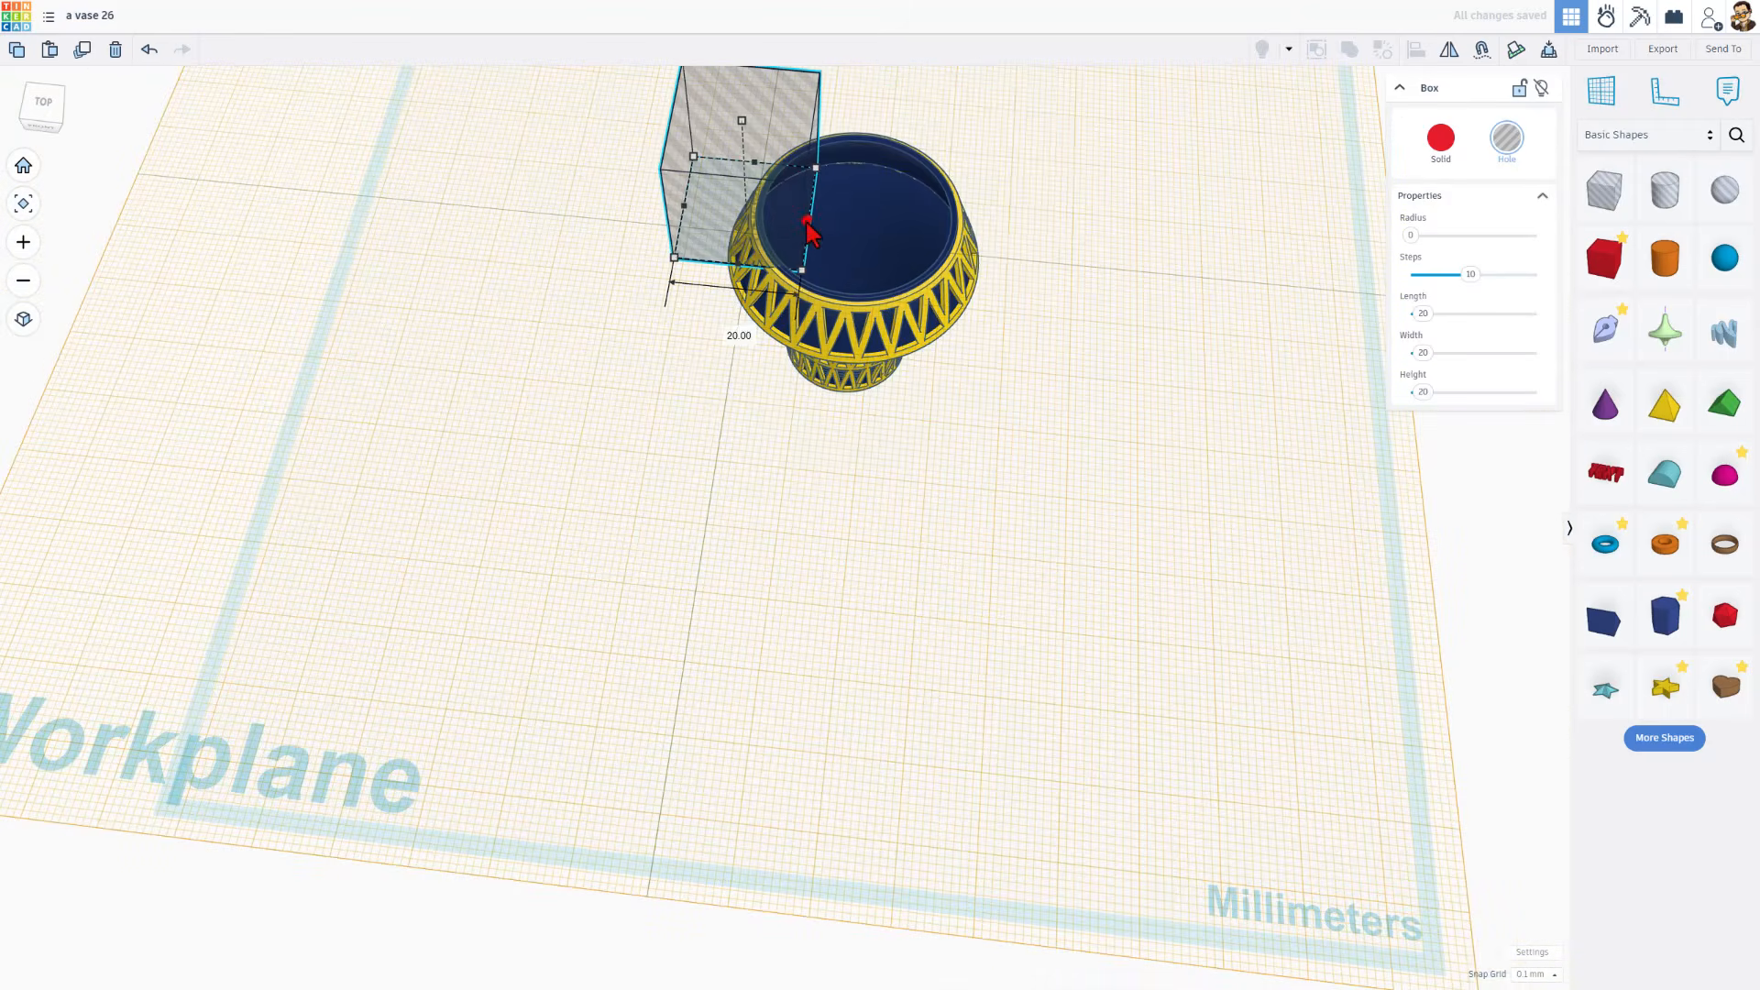
pyautogui.moveTo(806, 221); pyautogui.dragTo(1031, 241)
pyautogui.moveTo(852, 277); pyautogui.dragTo(852, 339)
pyautogui.moveTo(1102, 303); pyautogui.dragTo(561, 225, button='right')
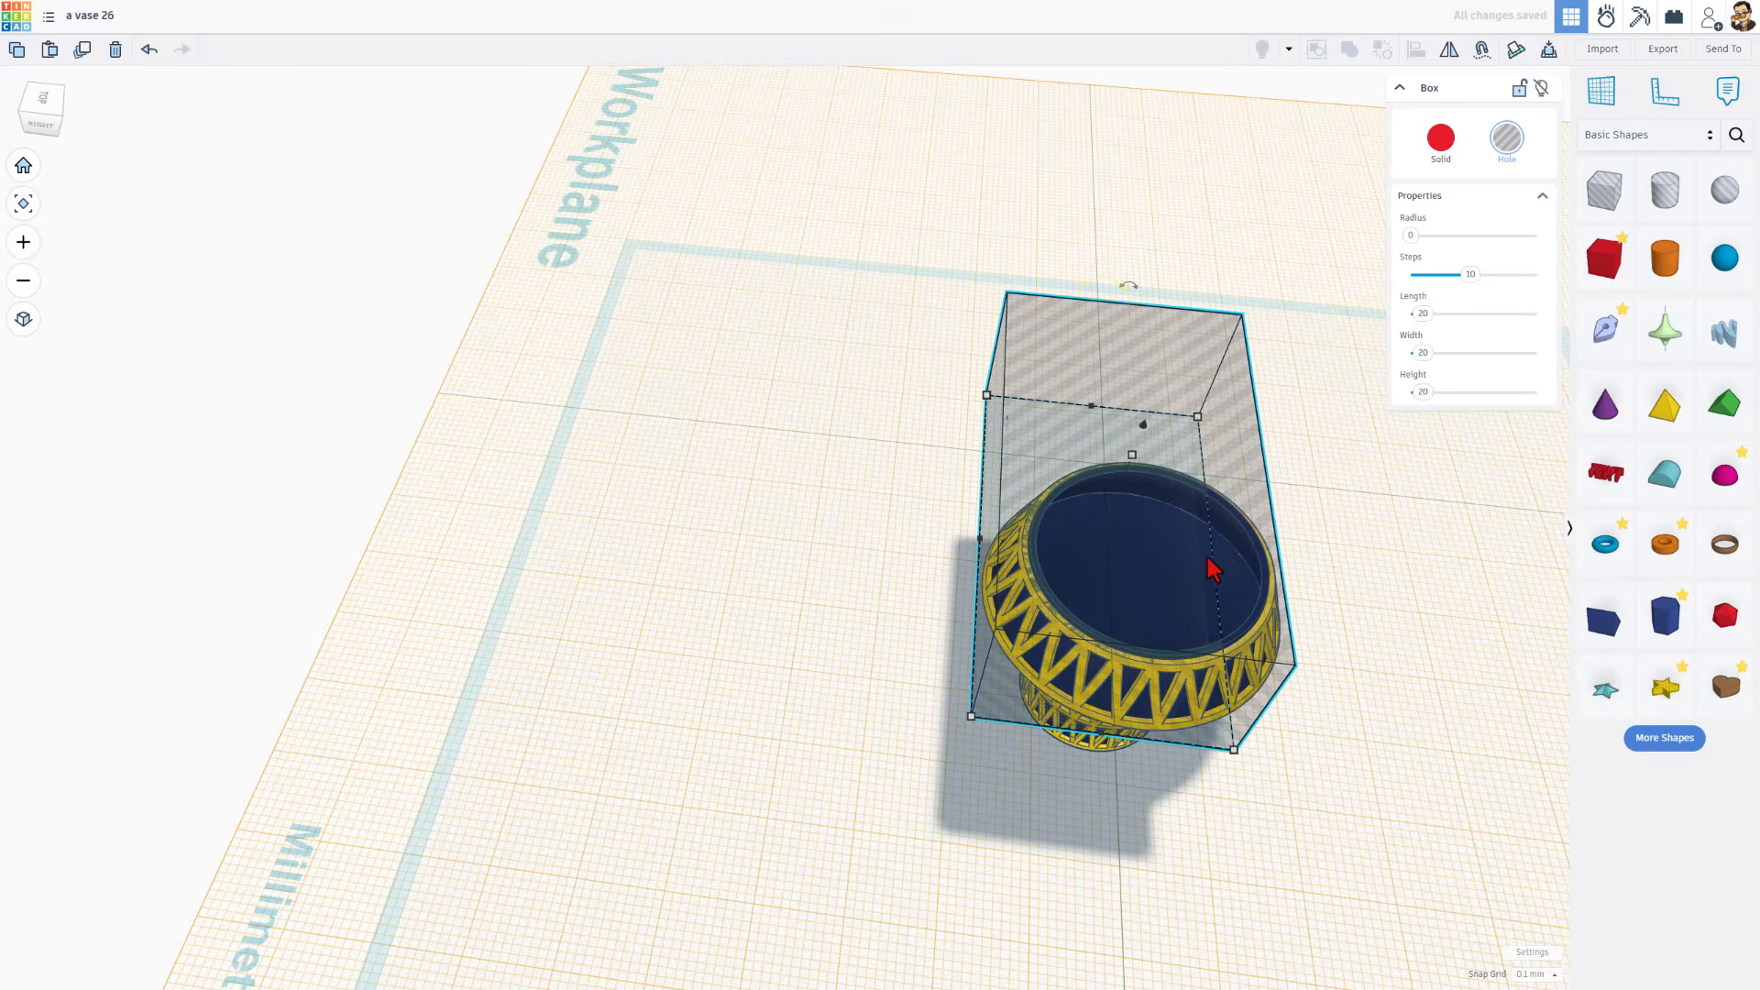
pyautogui.moveTo(1209, 559); pyautogui.dragTo(1351, 596)
# Union-group the hole box with the blue vase to trim the blue wall level with the yellow rim
pyautogui.moveTo(790, 659); pyautogui.dragTo(1011, 552, button='right')
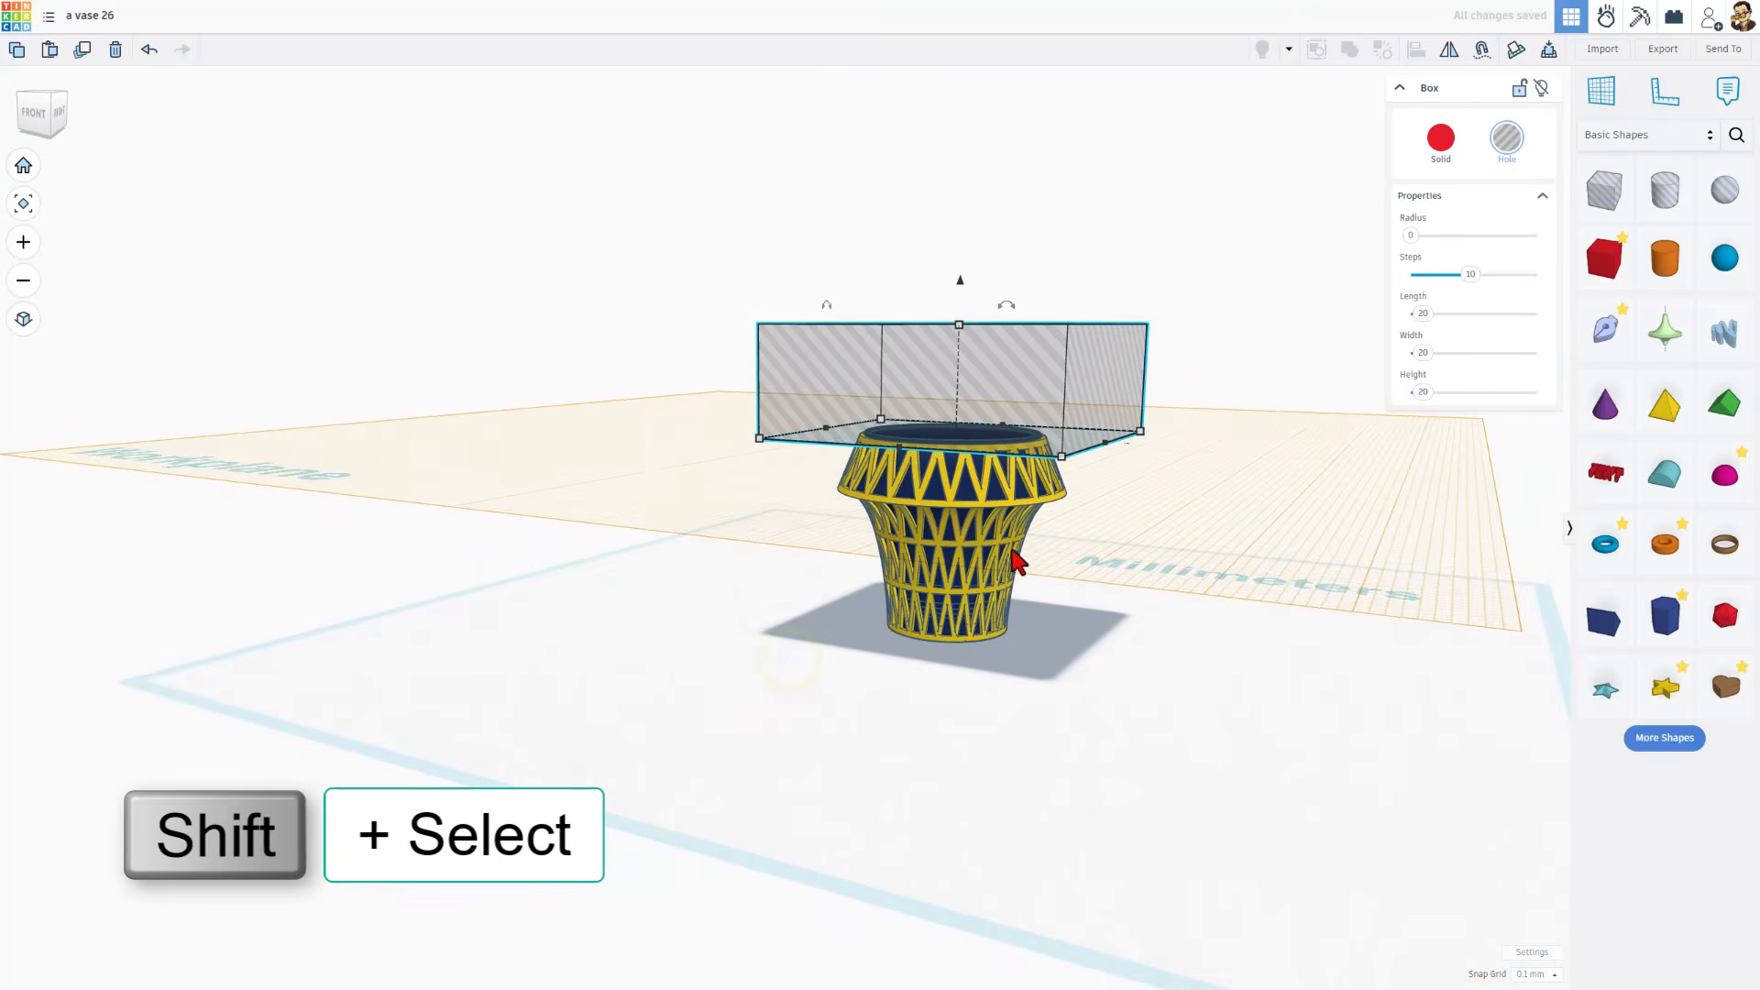
pyautogui.keyDown('shift'); pyautogui.click(974, 499); pyautogui.keyUp('shift')
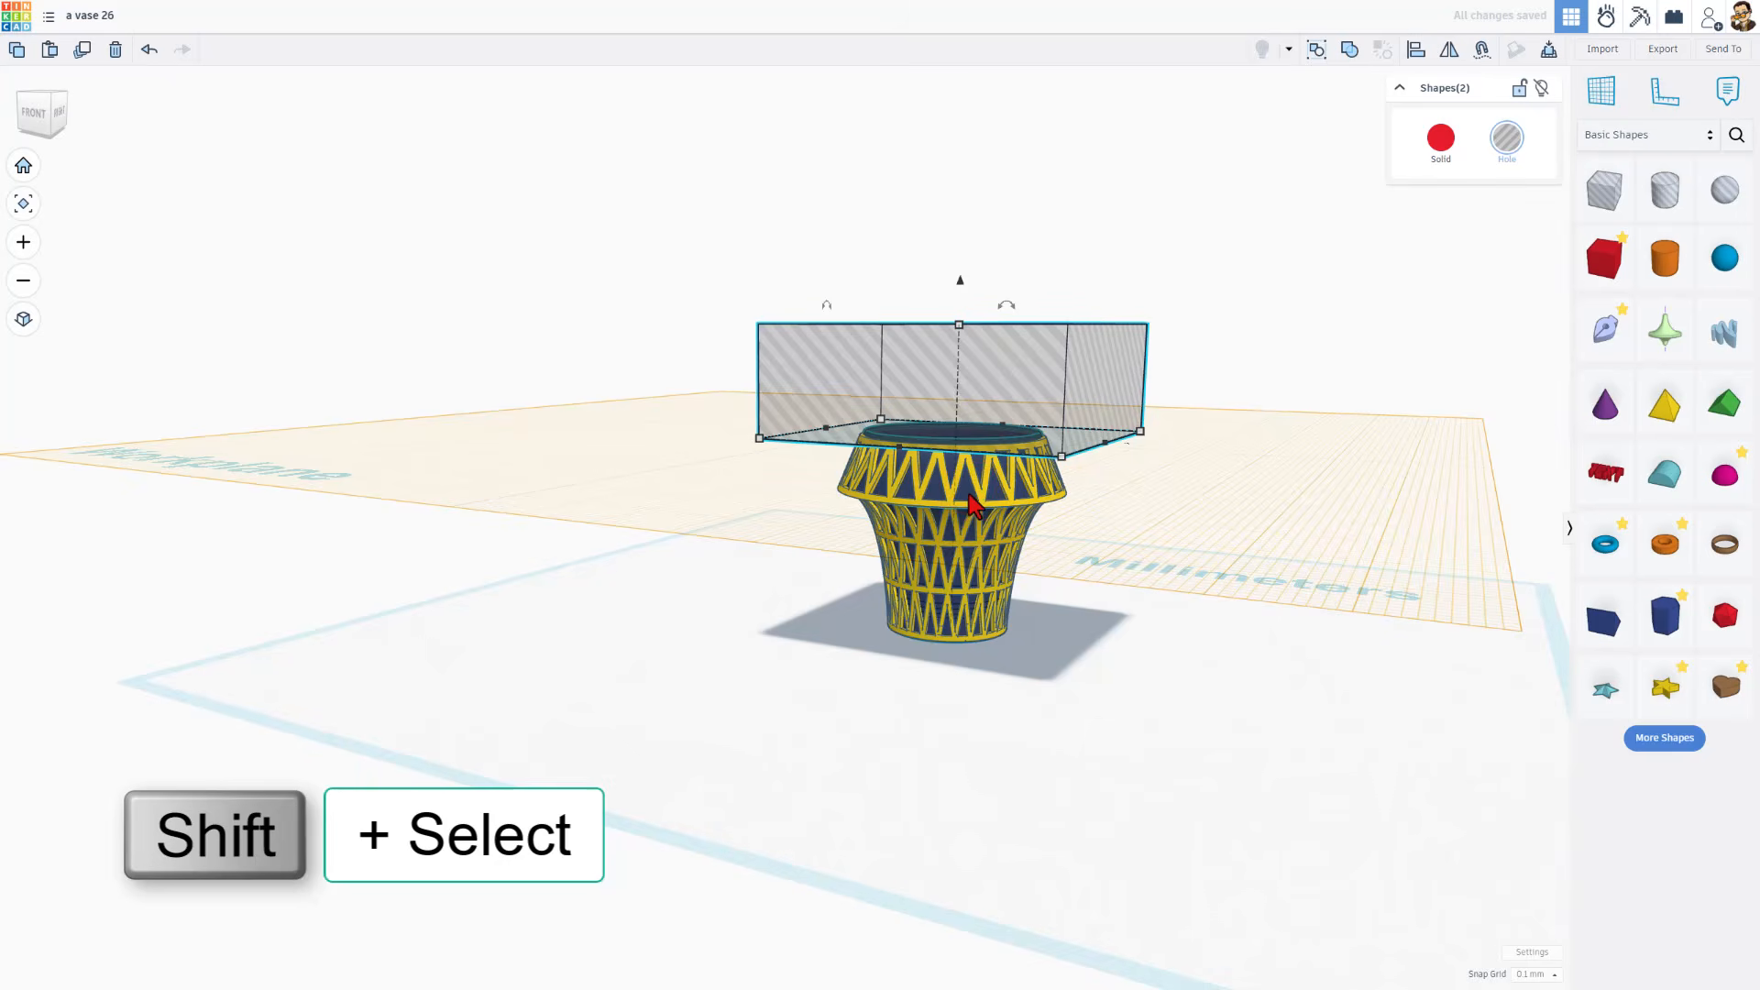
pyautogui.hotkey('ctrl', 'g')
pyautogui.scroll(1, 902, 508)
pyautogui.moveTo(800, 475); pyautogui.dragTo(937, 467, button='right')
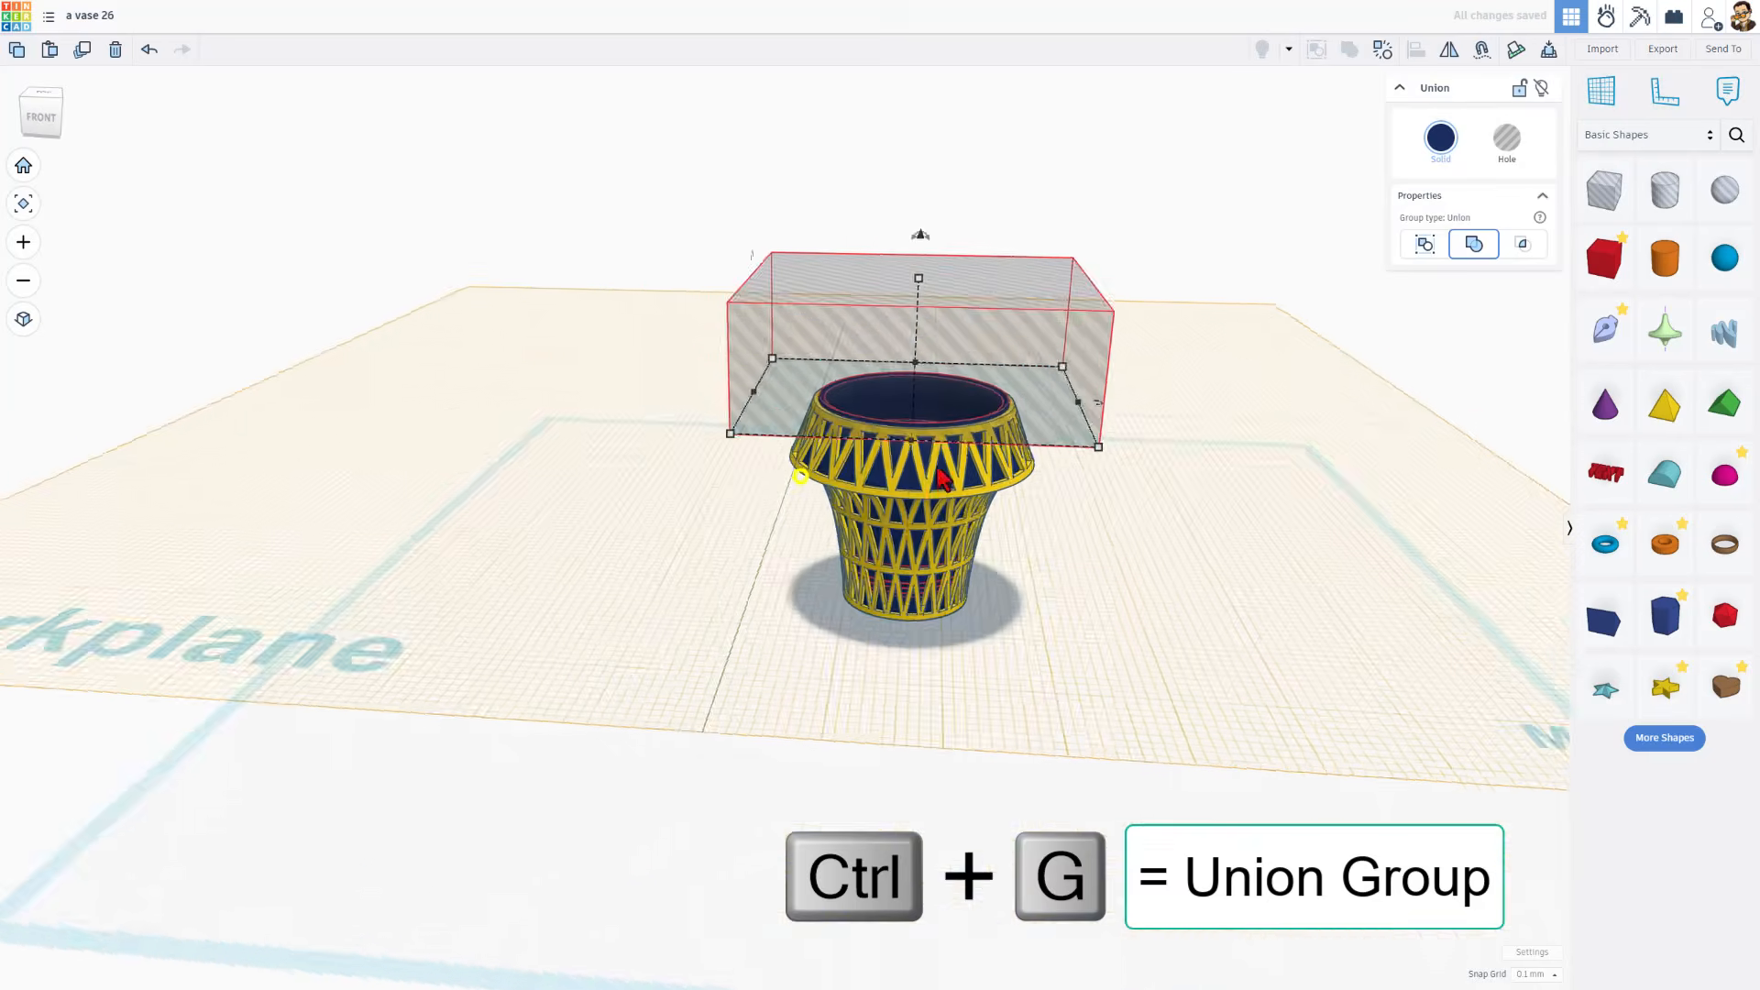
pyautogui.scroll(3, 1154, 596)
pyautogui.moveTo(1151, 597); pyautogui.dragTo(1143, 702, button='right')
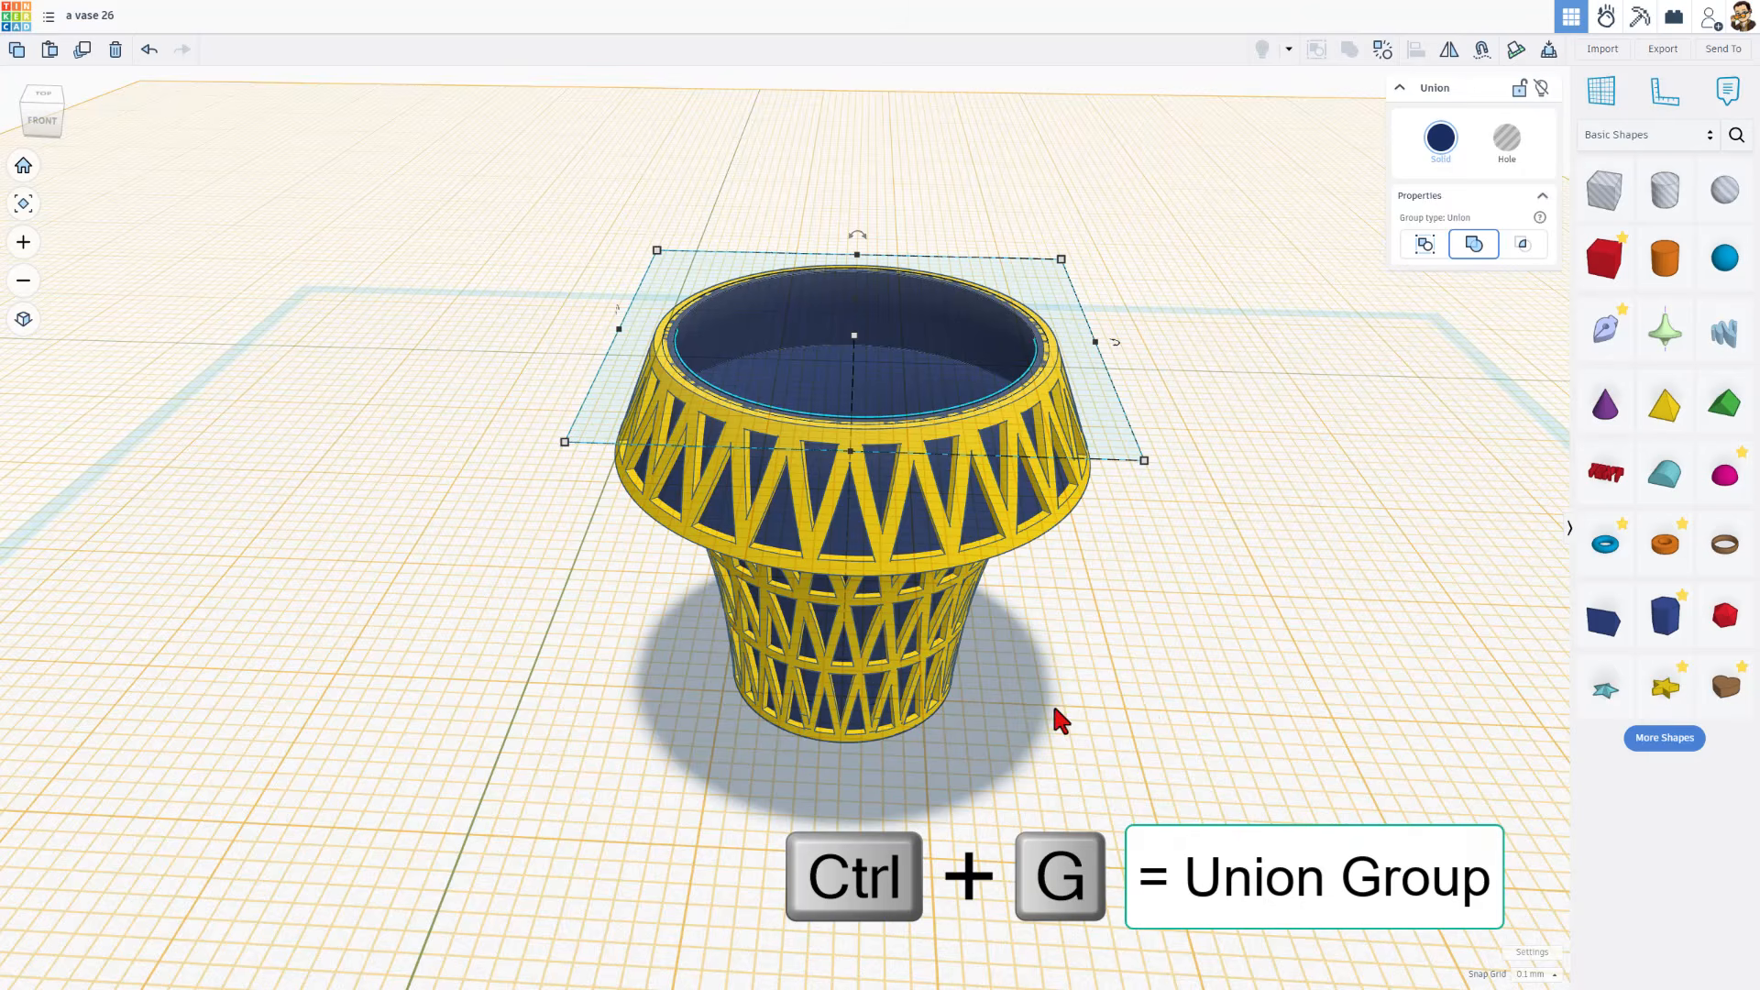
# Select both vase parts and export only them as an STL file named vase 26.stl in the 3dmodeling folder
pyautogui.click(575, 729)
pyautogui.moveTo(642, 739); pyautogui.dragTo(679, 538, button='right')
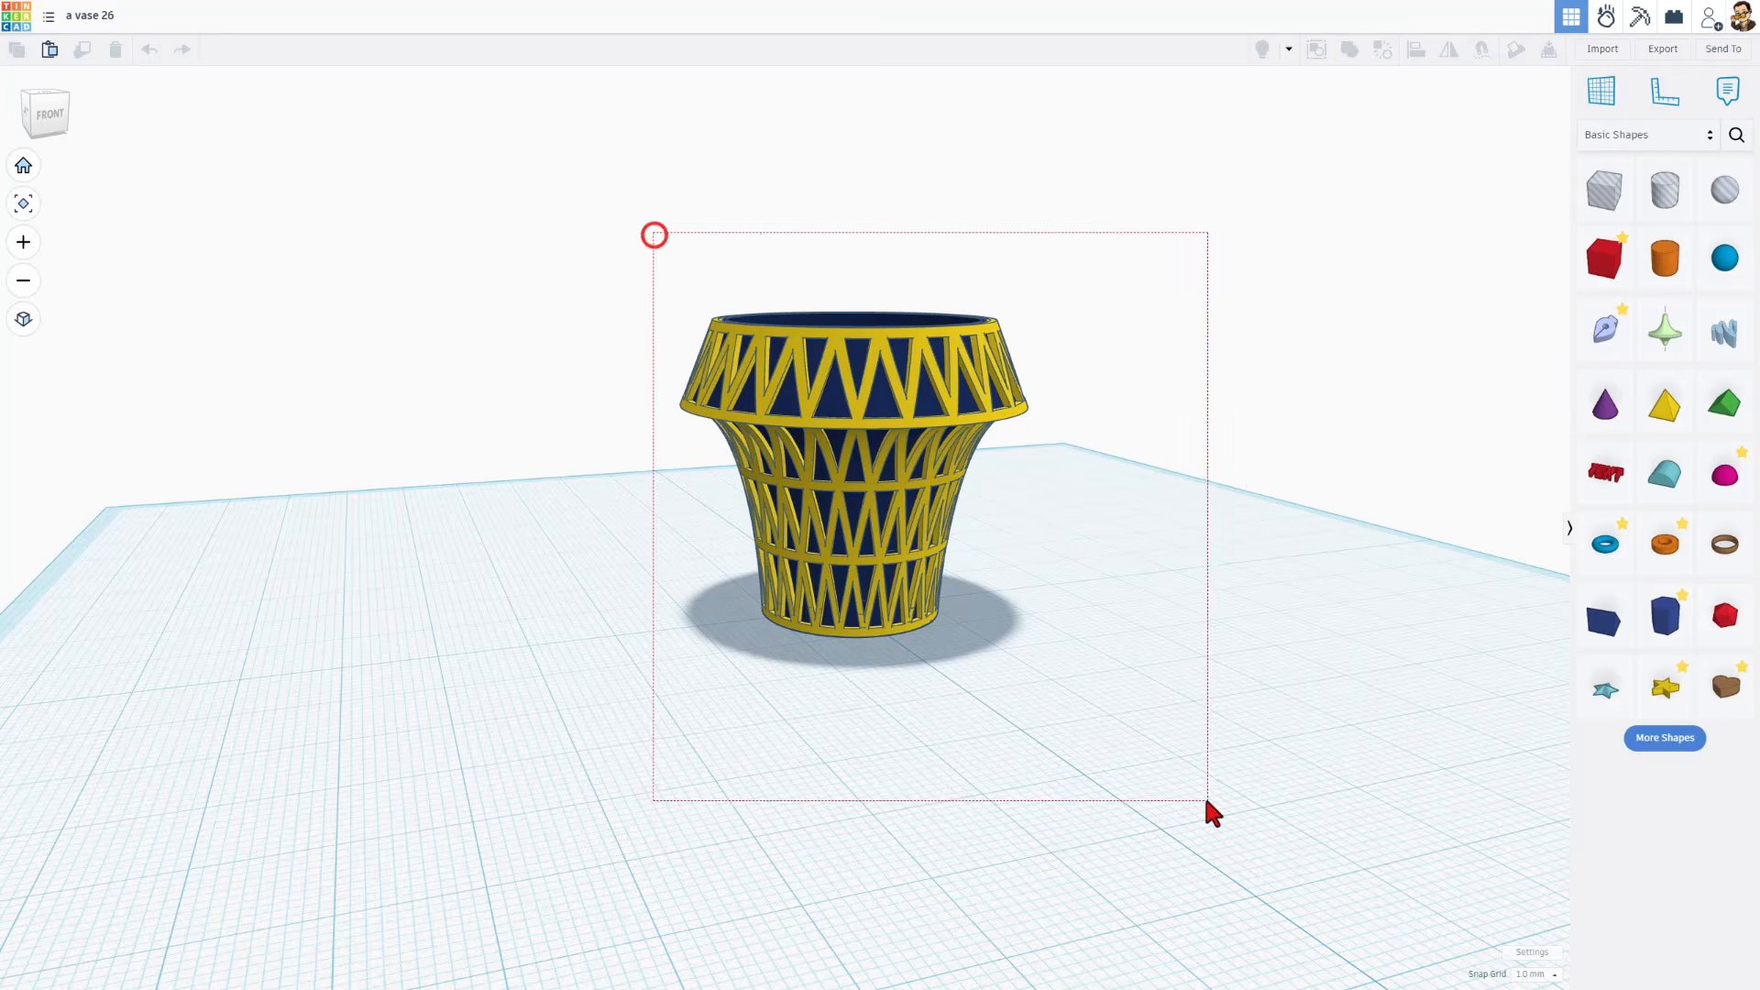
pyautogui.moveTo(1206, 801); pyautogui.dragTo(1207, 800)
pyautogui.click(1656, 53)
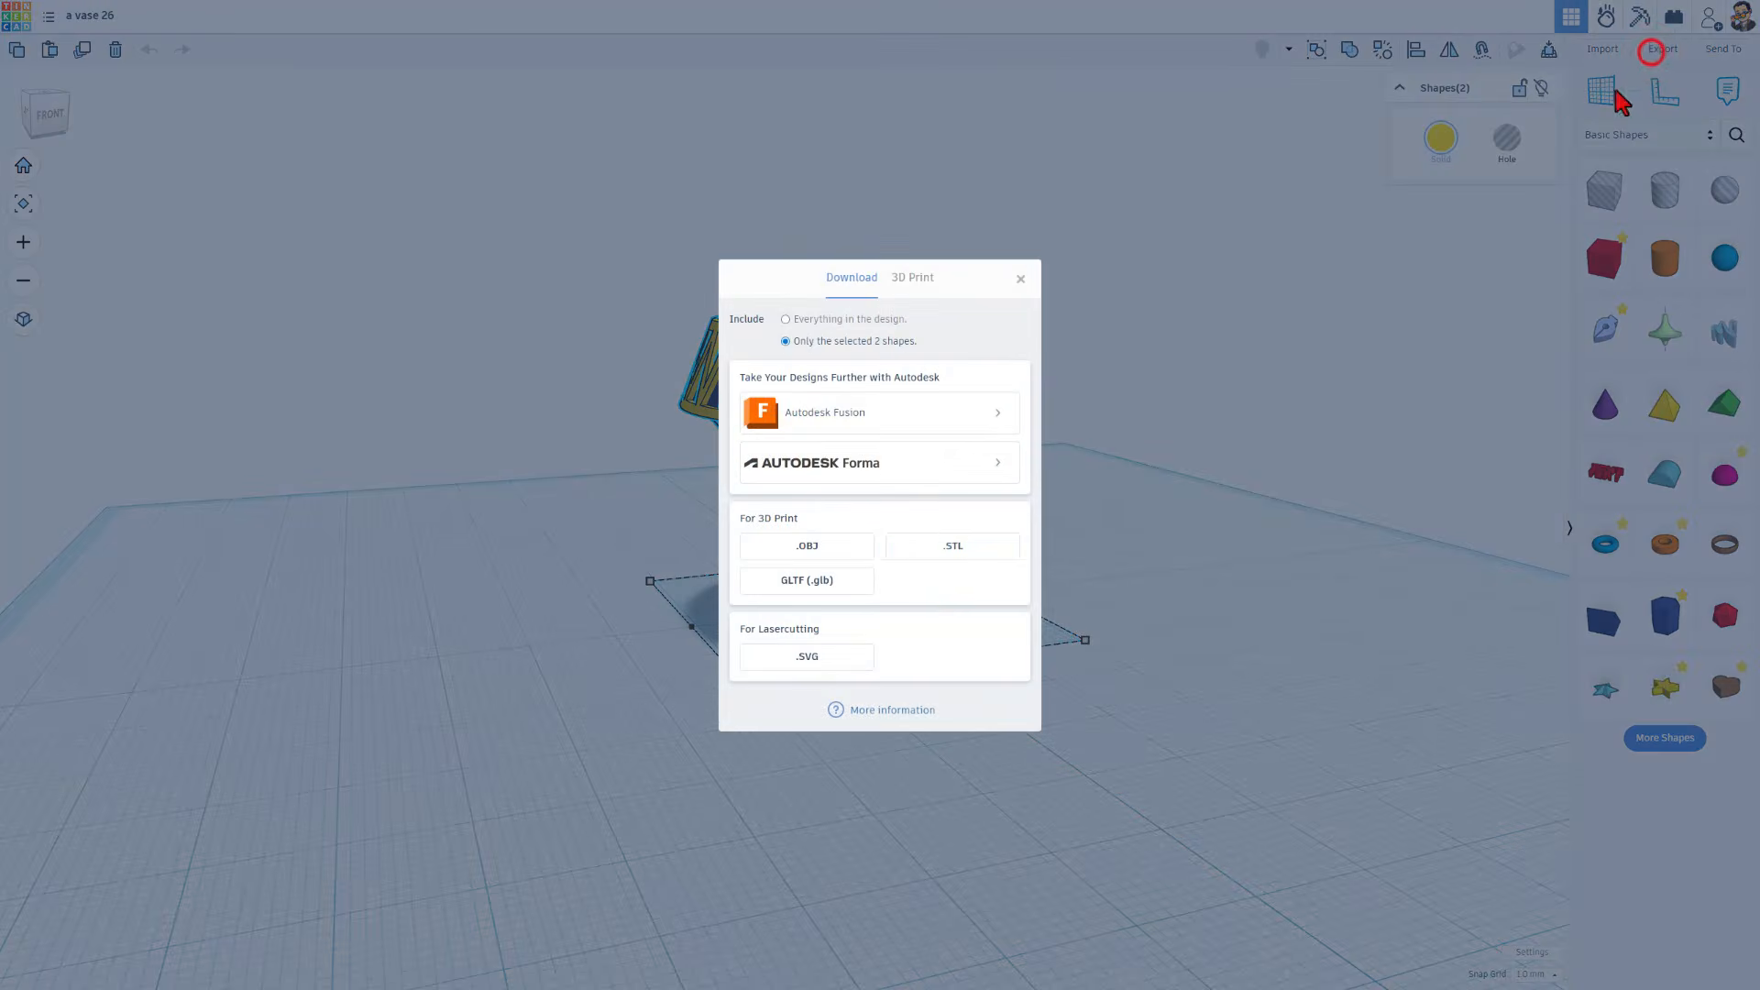
pyautogui.click(937, 550)
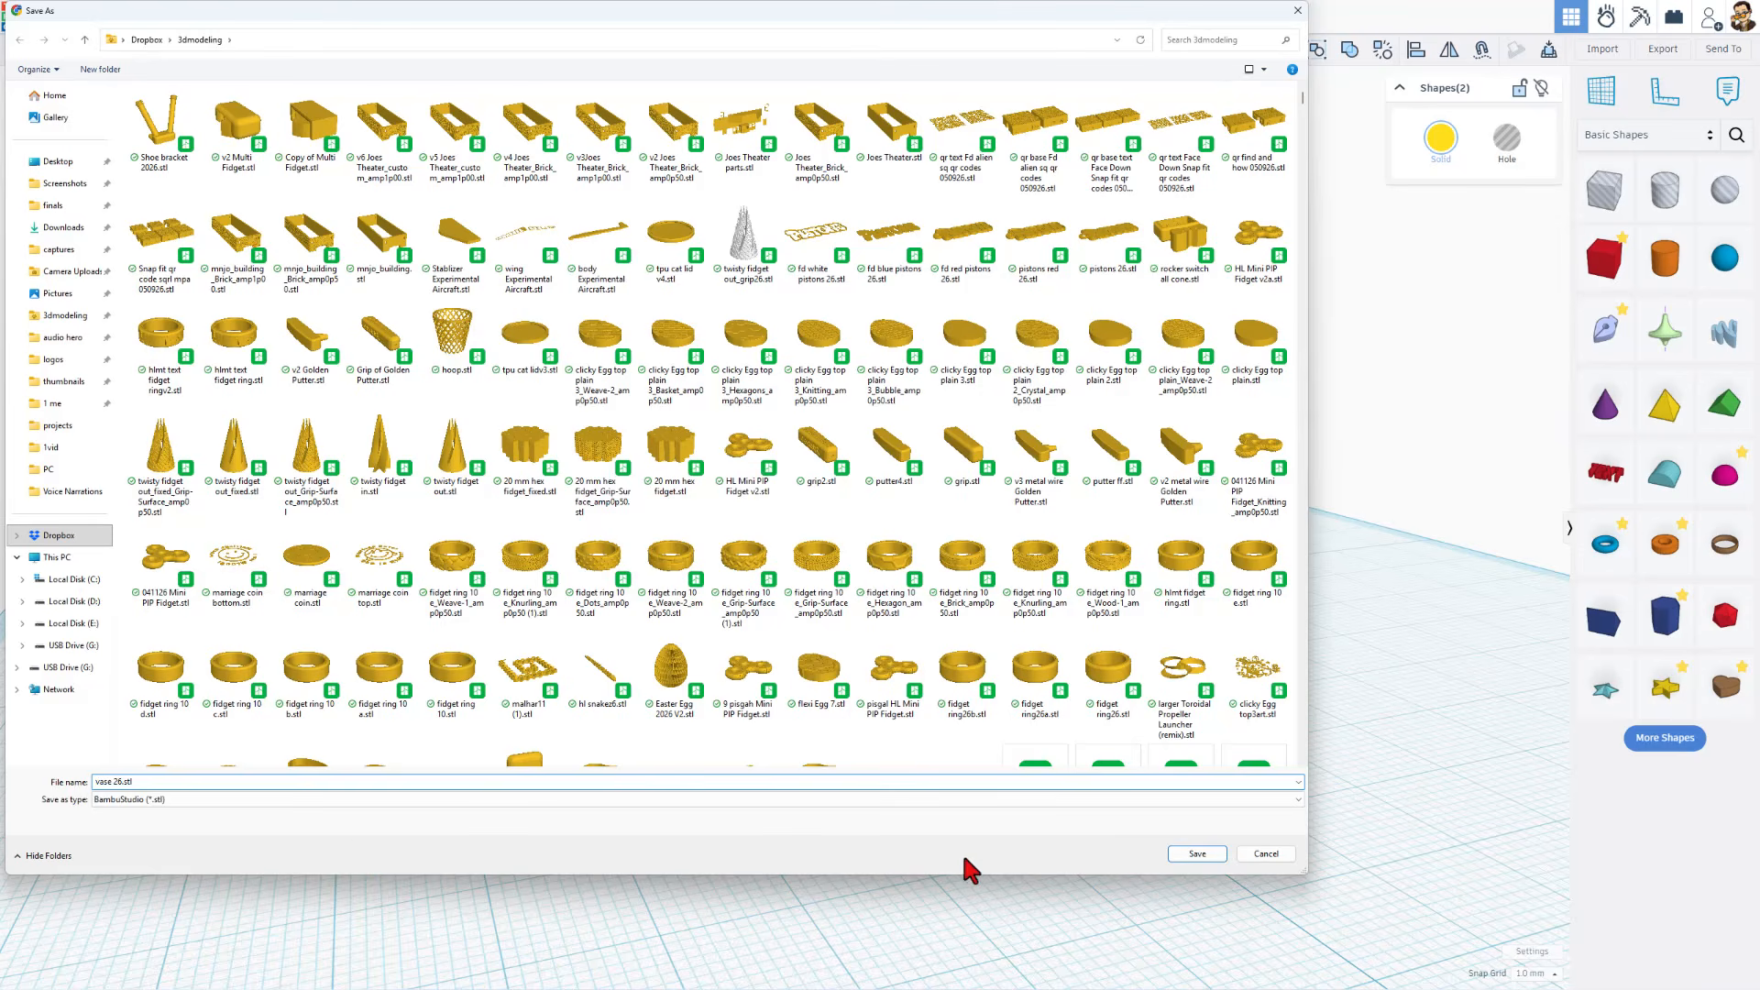
pyautogui.click(1185, 859)
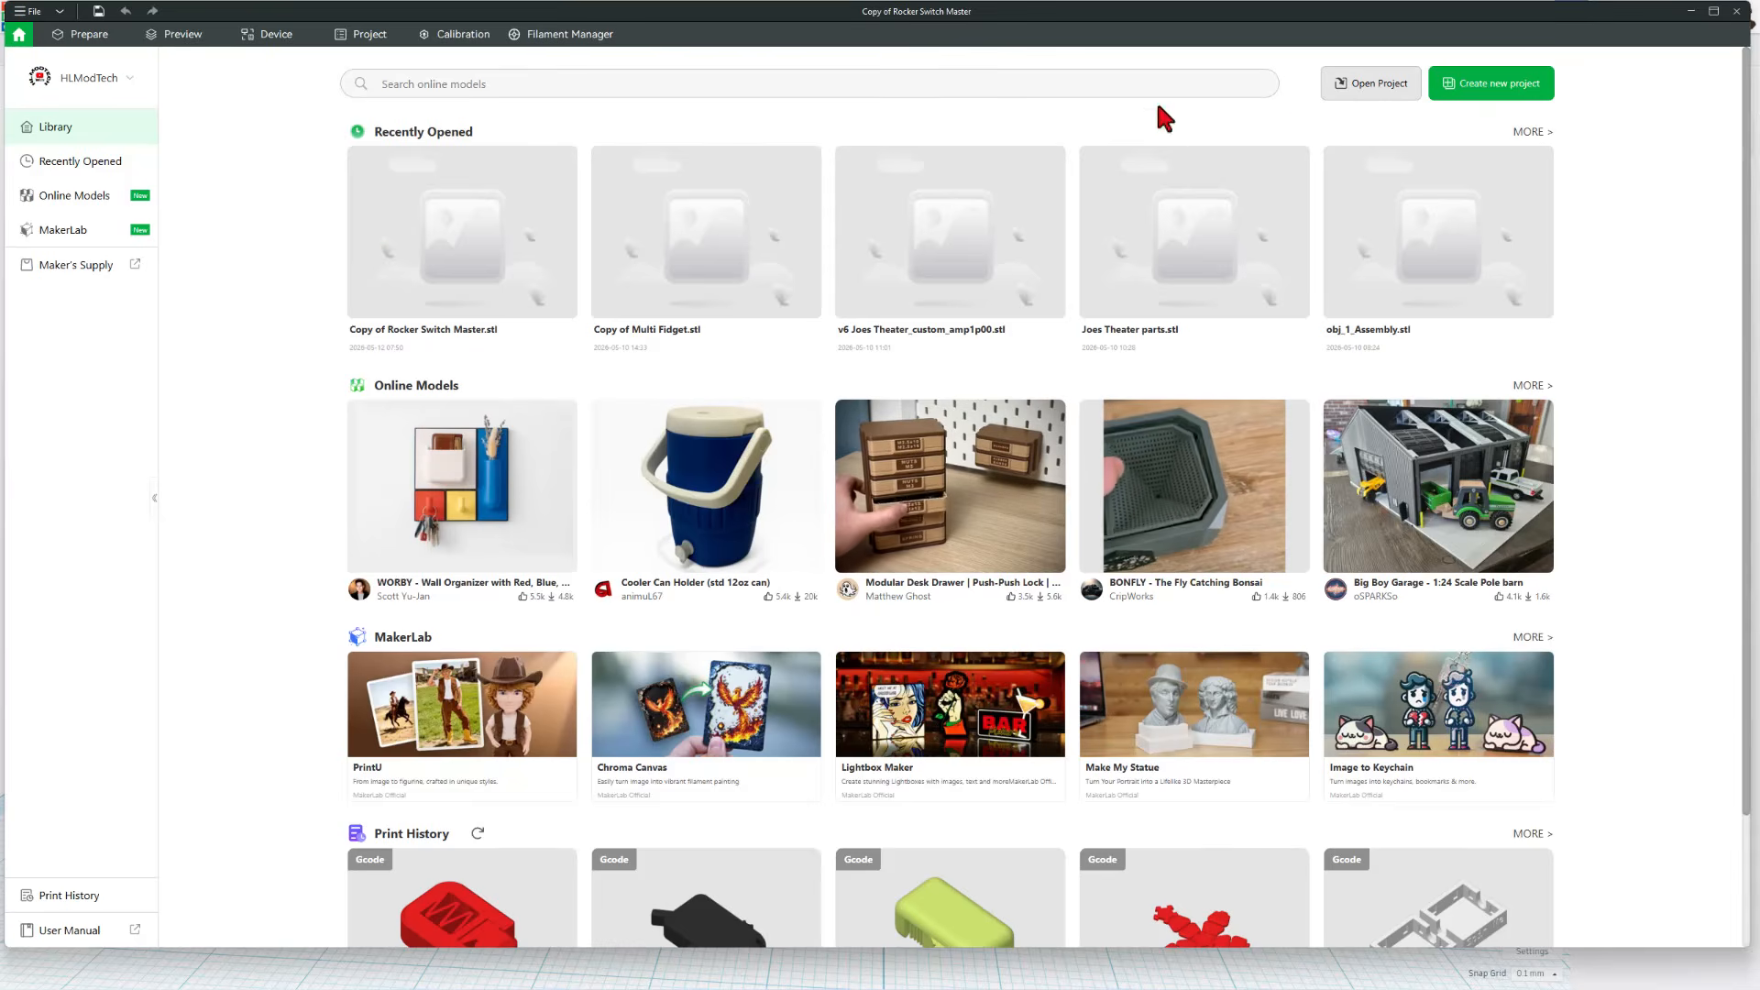
# Create a new project and import vase 26.stl from the 3dmodeling folder onto the build plate
pyautogui.click(1479, 84)
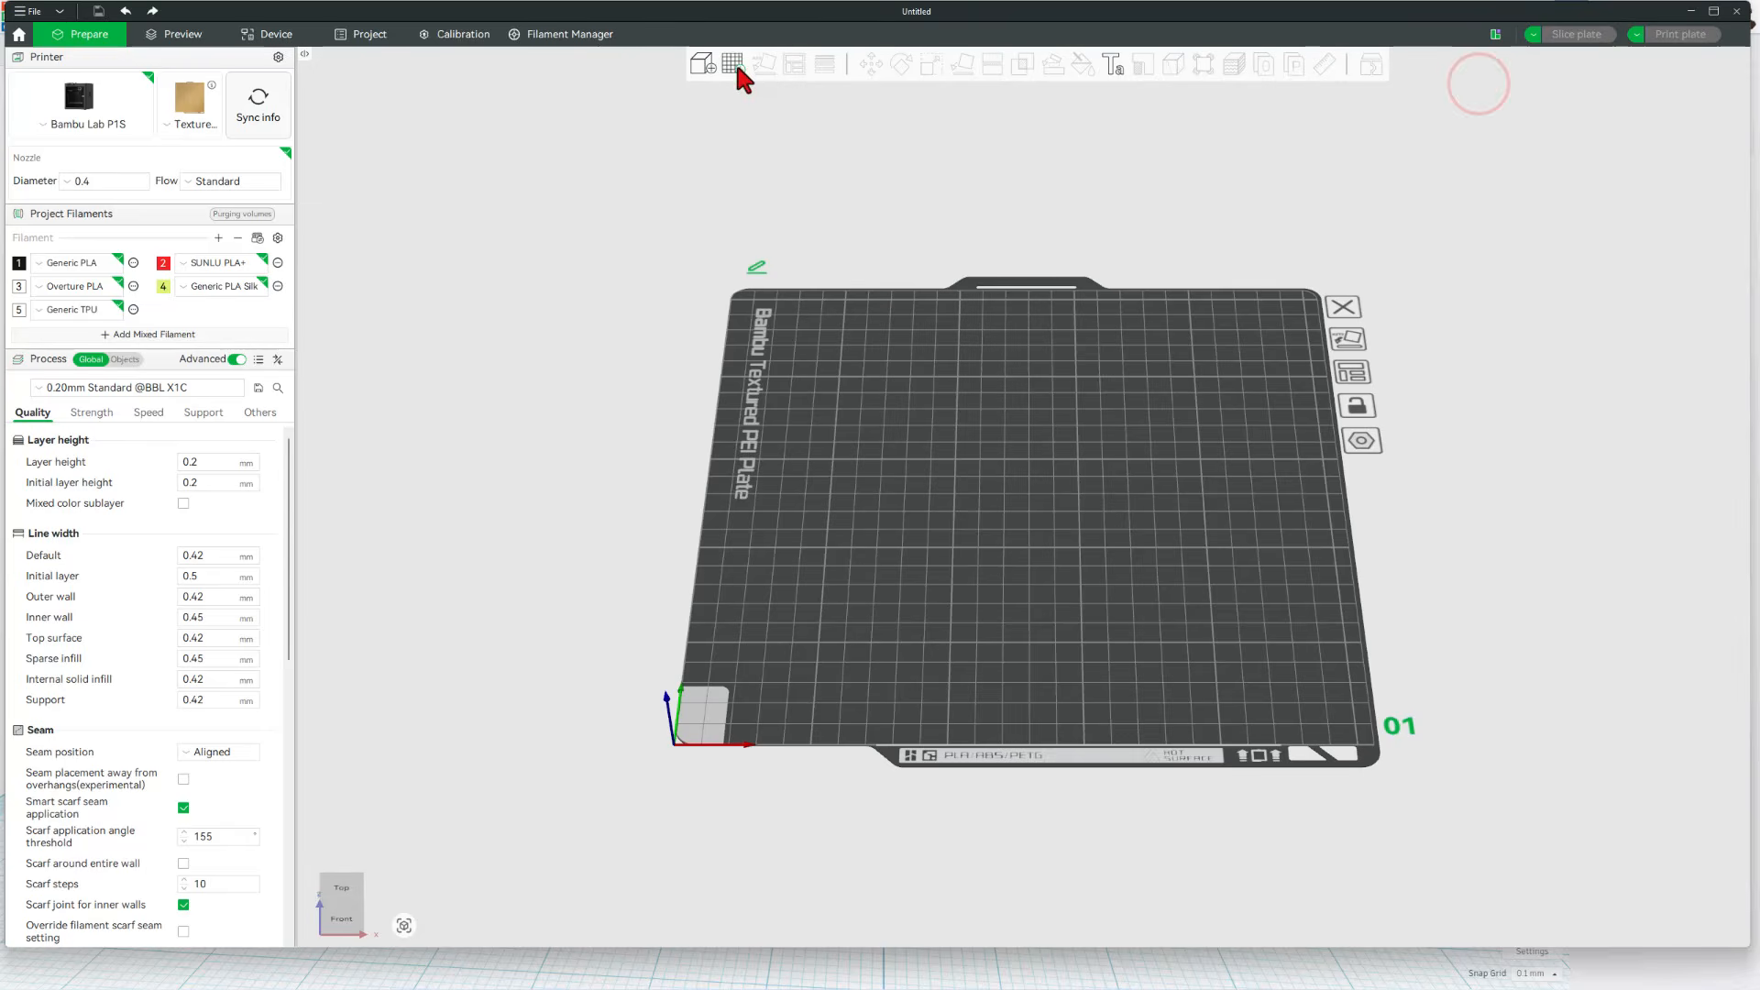
pyautogui.click(702, 63)
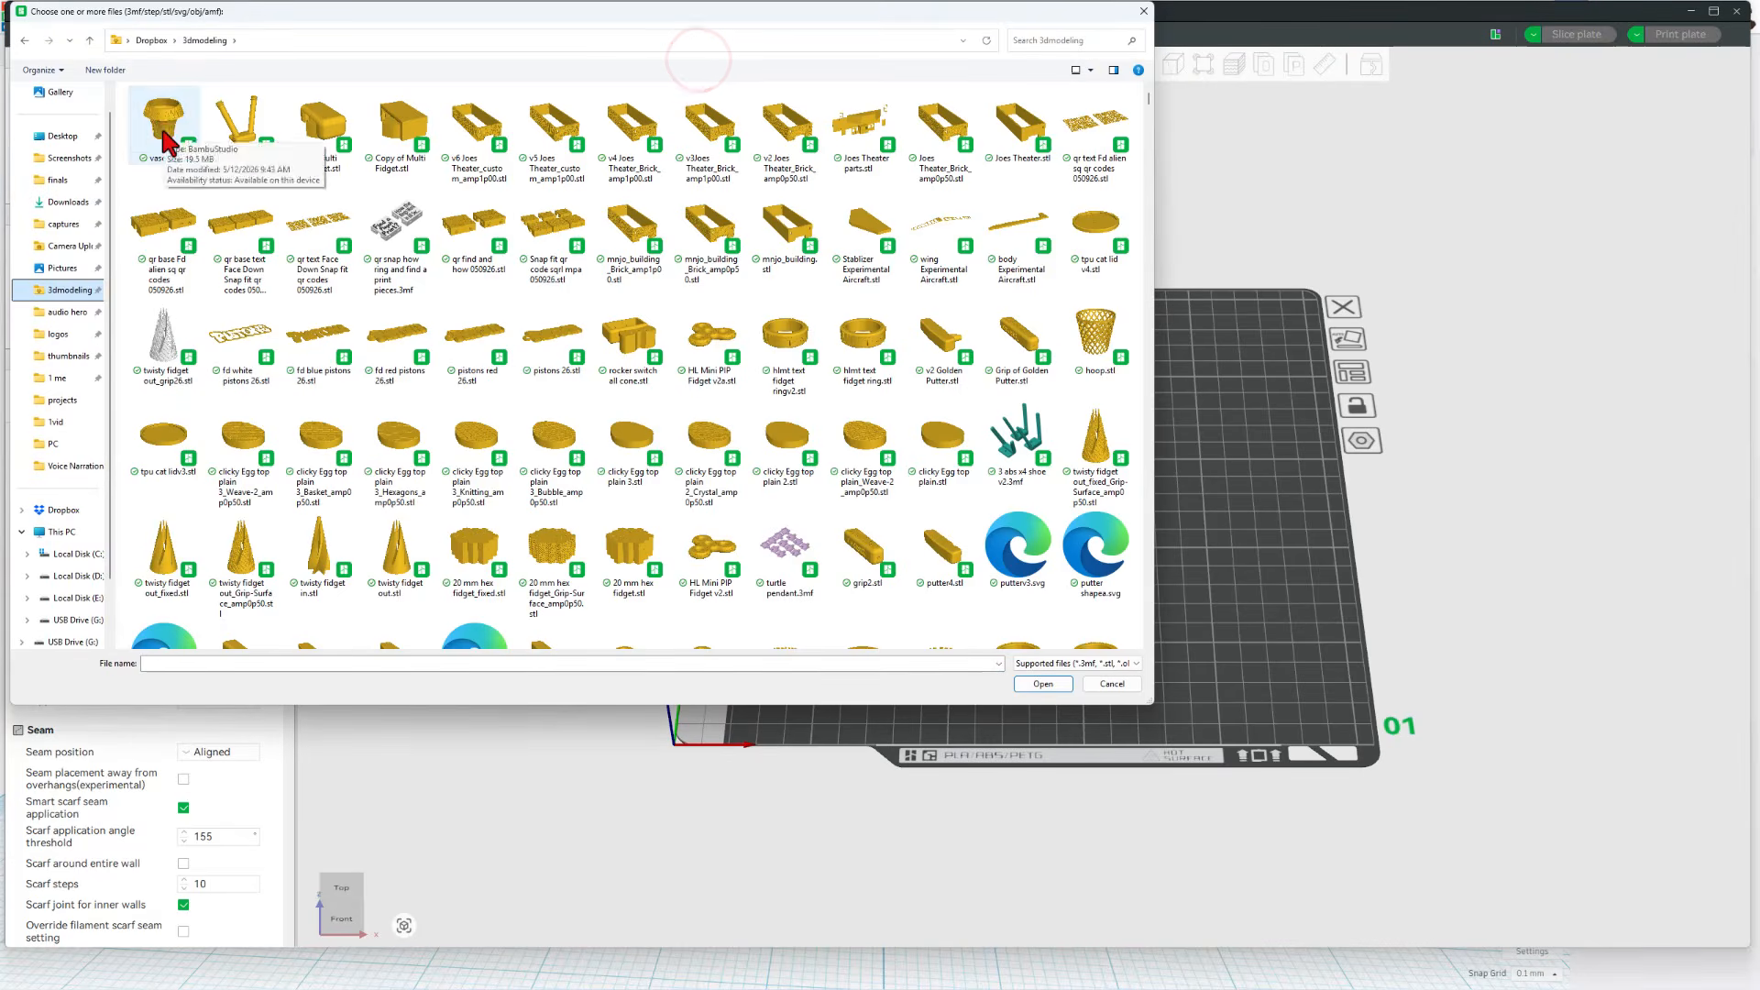
pyautogui.doubleClick(164, 131)
# Change the vase's filament to number 4, Generic PLA Silk
pyautogui.rightClick(1018, 502)
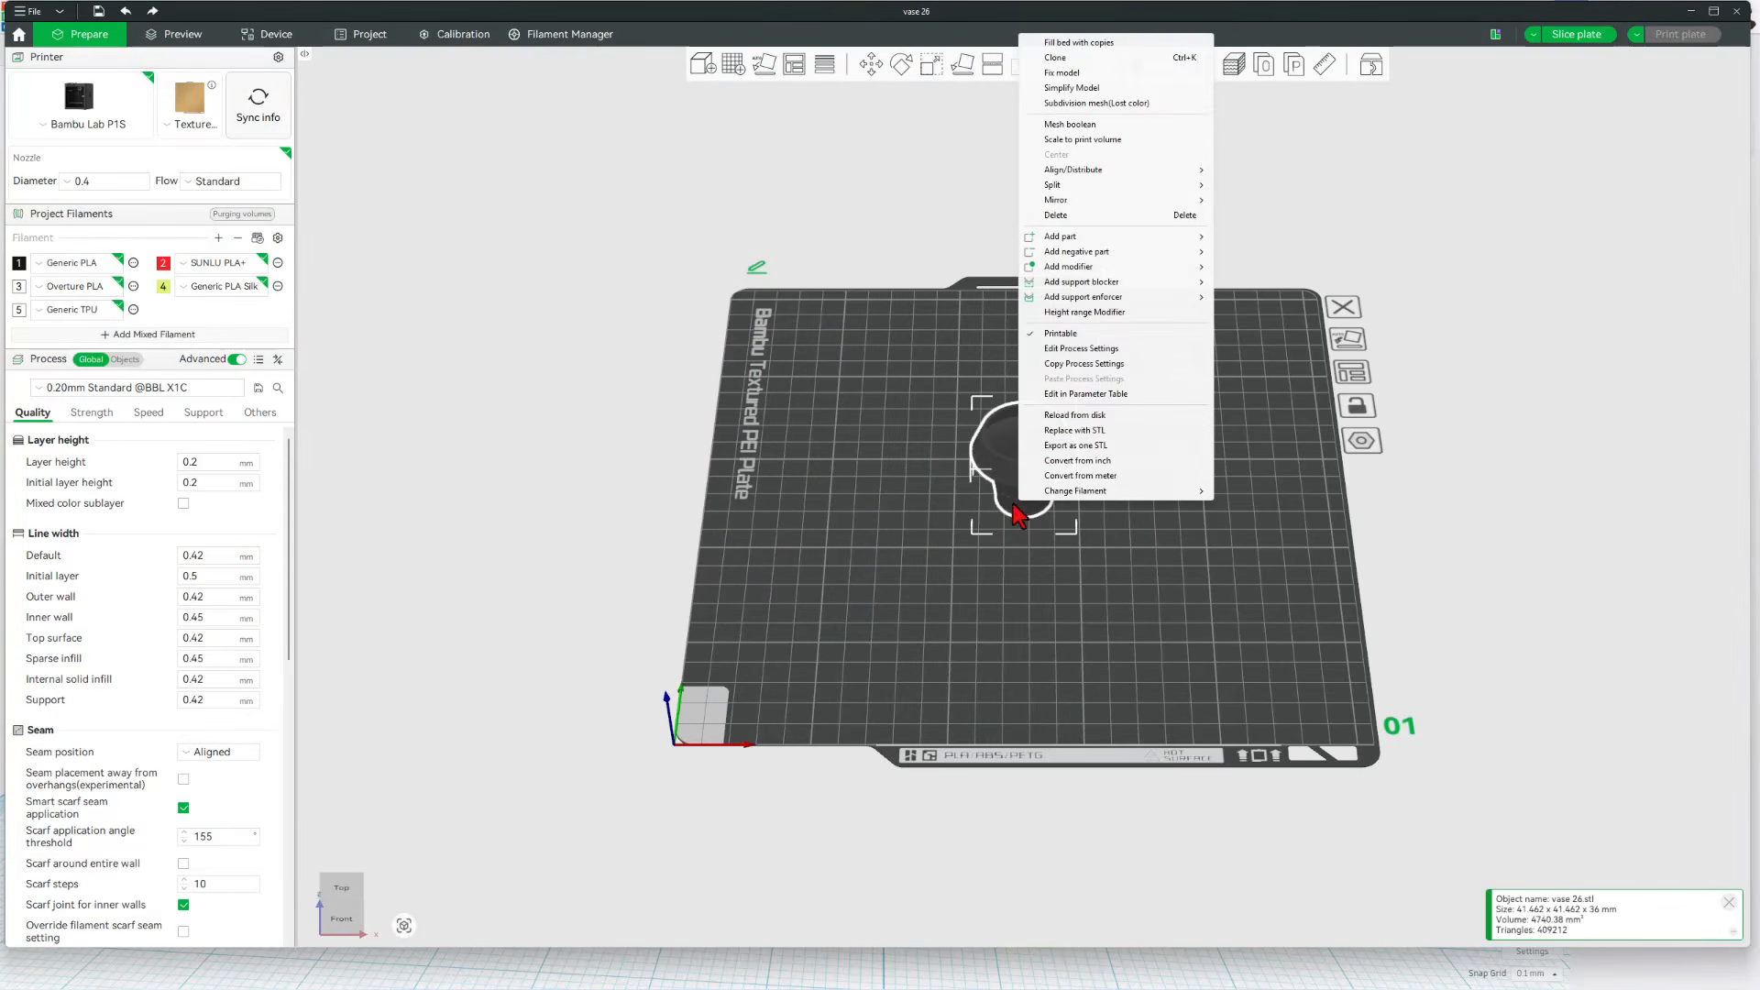
pyautogui.moveTo(1182, 491)
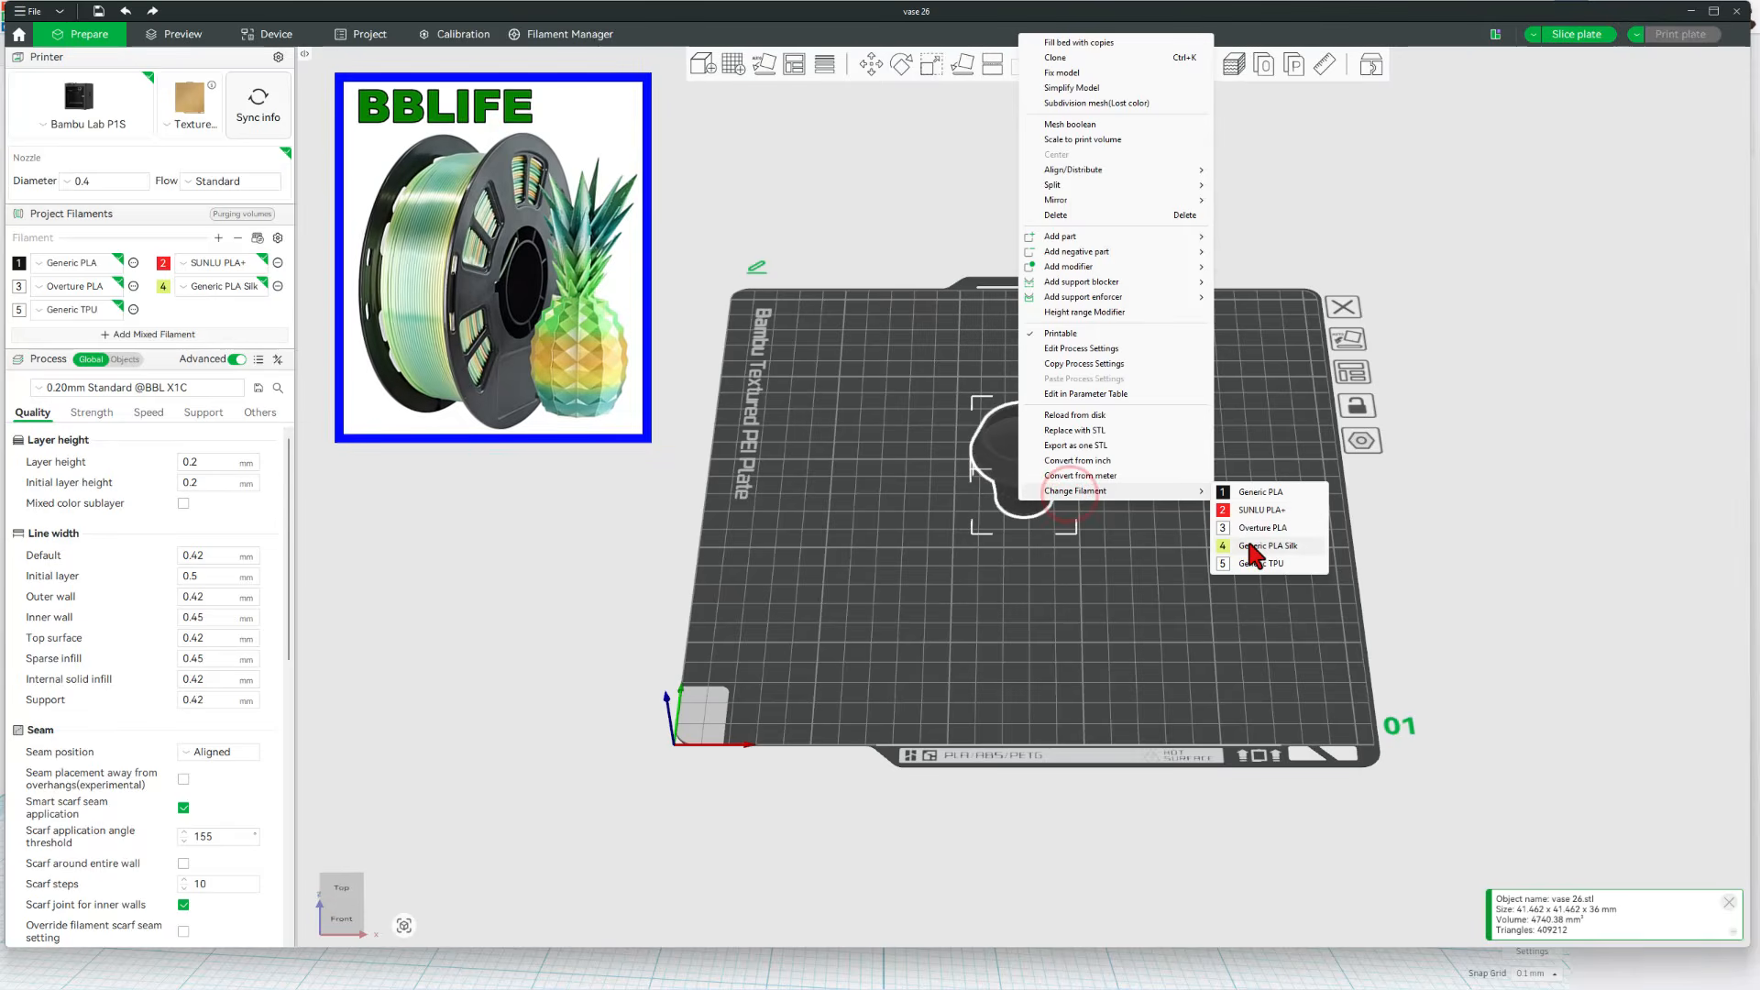
pyautogui.click(1253, 546)
# Slice the plate with the vase, inspect the sliced preview, and open the print job for sending to the printer
pyautogui.scroll(5, 1118, 530)
pyautogui.moveTo(1118, 530); pyautogui.dragTo(1051, 511)
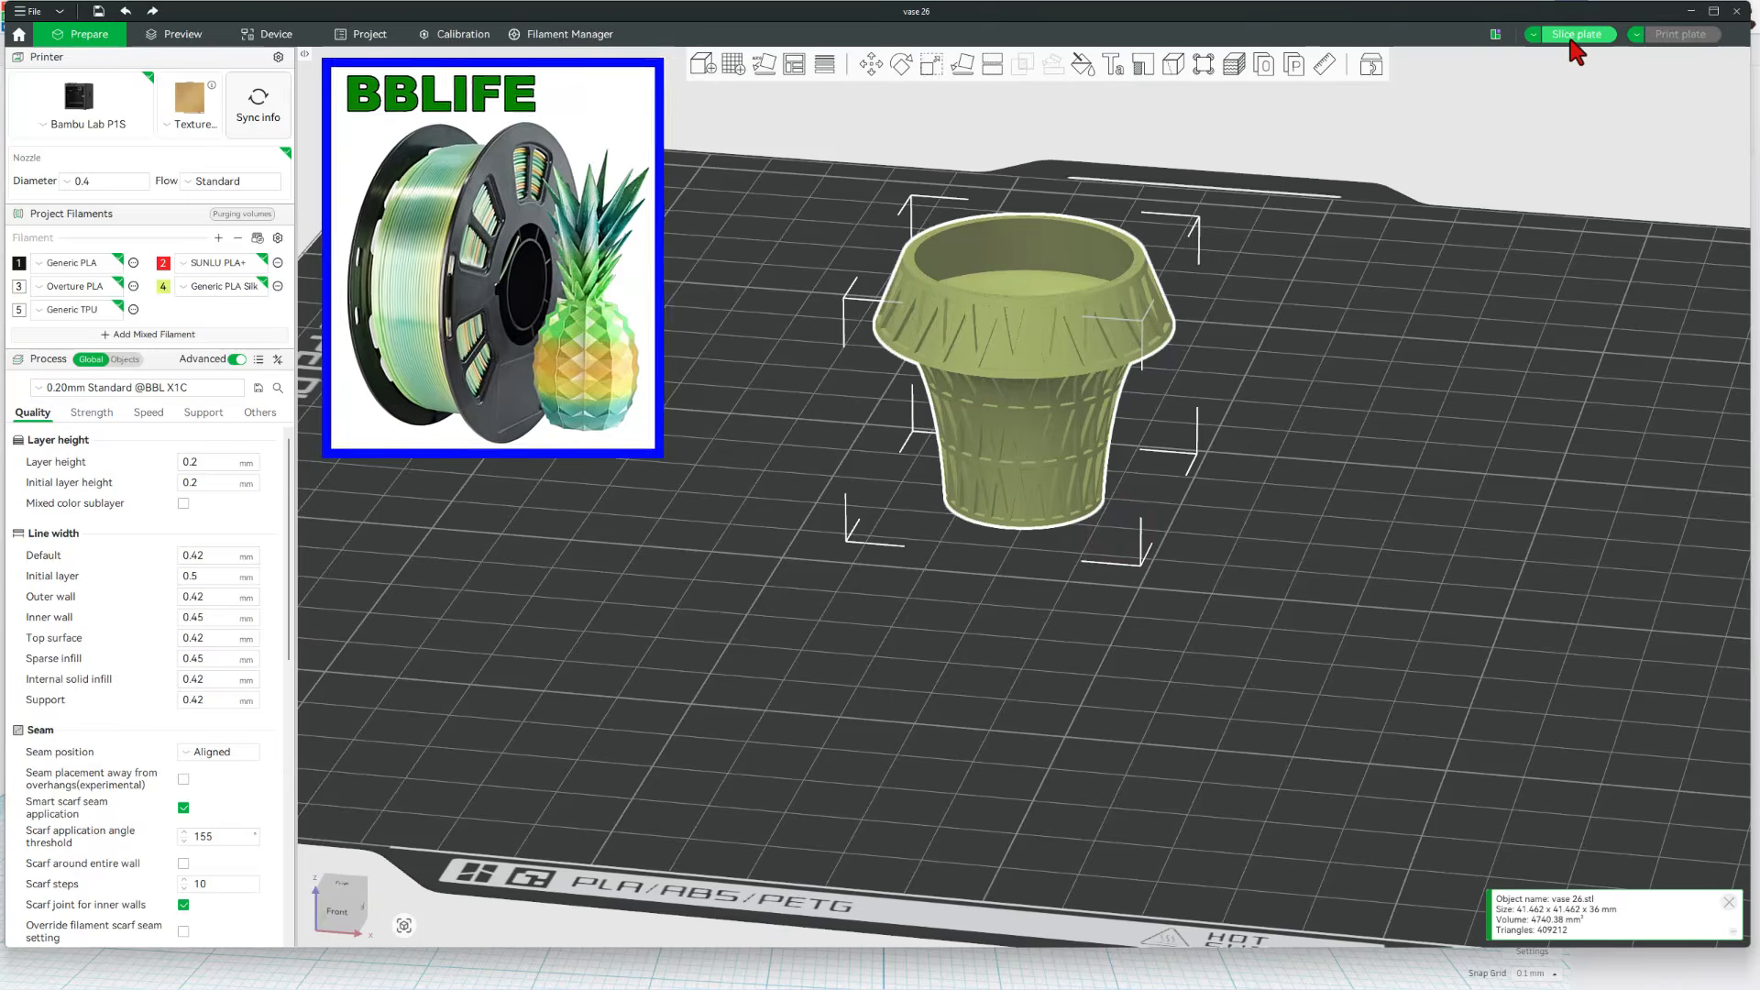
pyautogui.click(1571, 38)
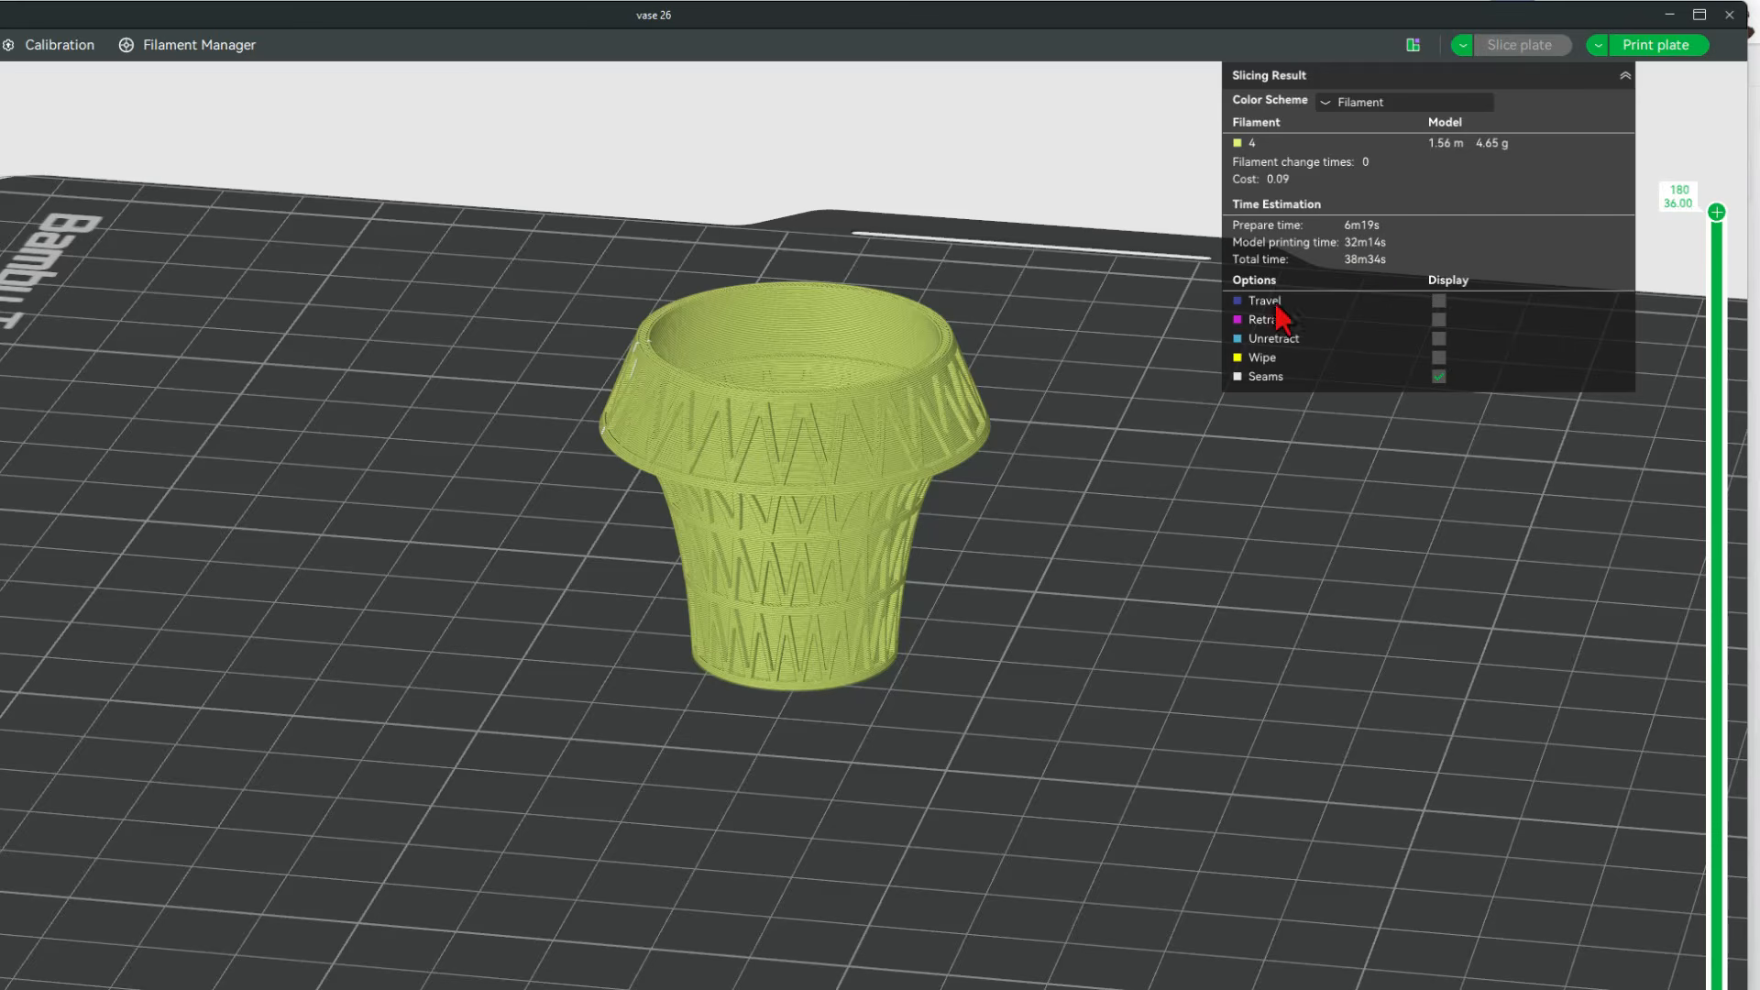
pyautogui.moveTo(959, 757)
pyautogui.mouseDown()
pyautogui.moveTo(991, 790)
pyautogui.moveTo(964, 779)
pyautogui.moveTo(966, 746)
pyautogui.mouseUp()
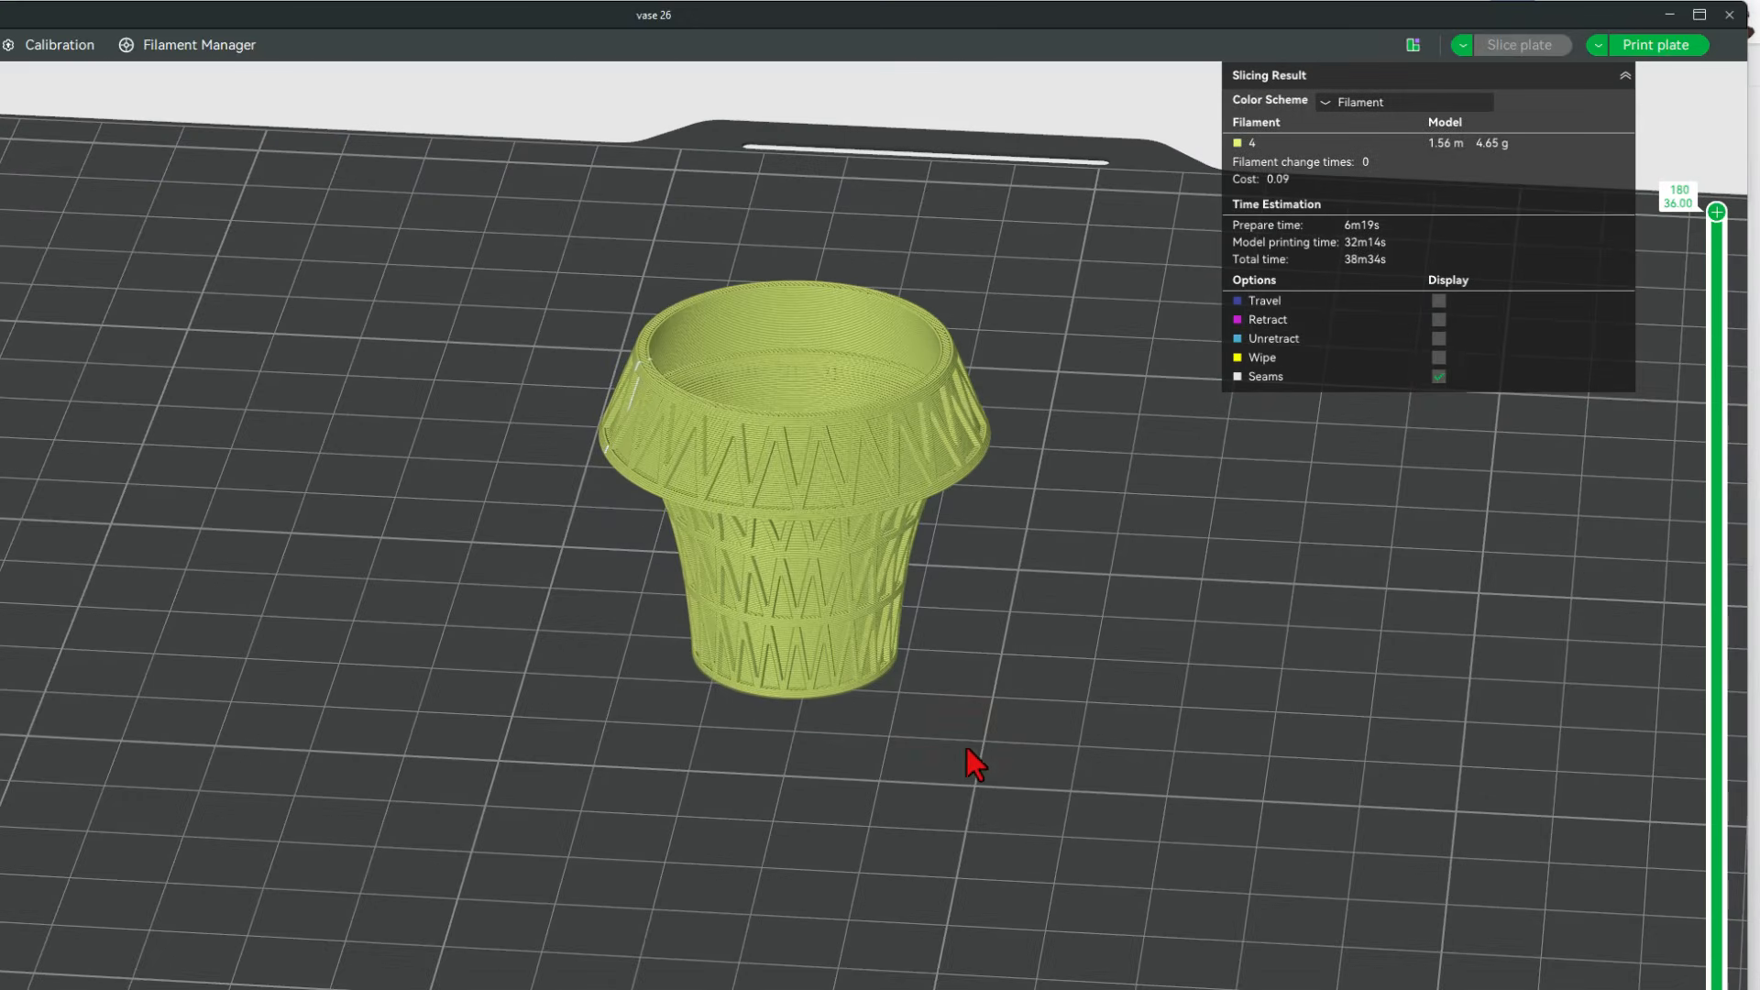
pyautogui.click(1670, 46)
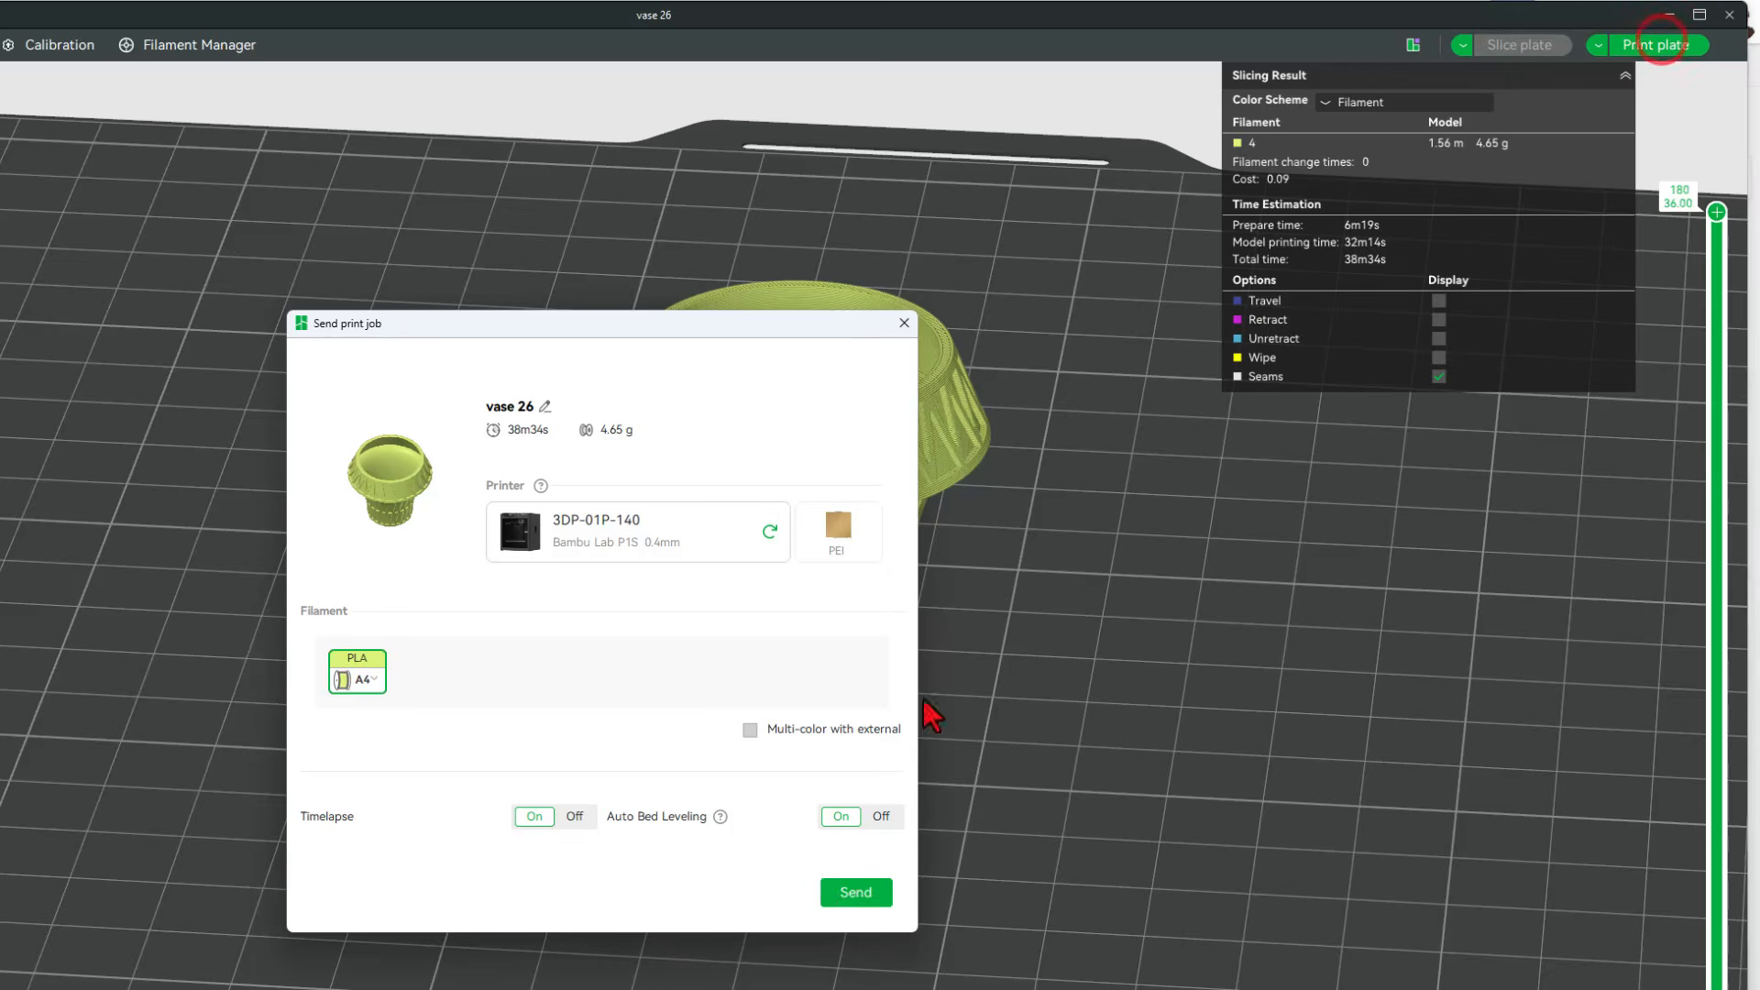